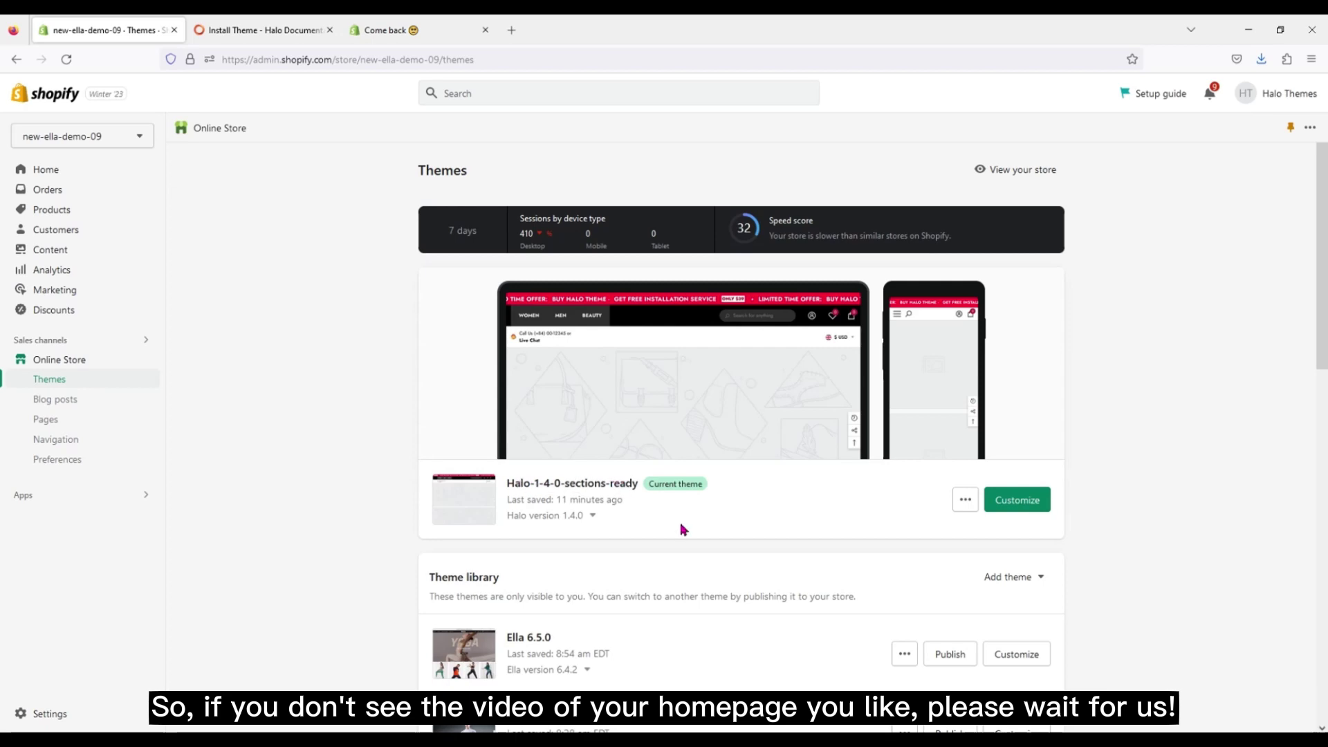
Step: Open the Install Theme guide's Preset For Home Page table and launch the Home 03 demo
{"action": "left_click", "coordinate": [247, 26]}
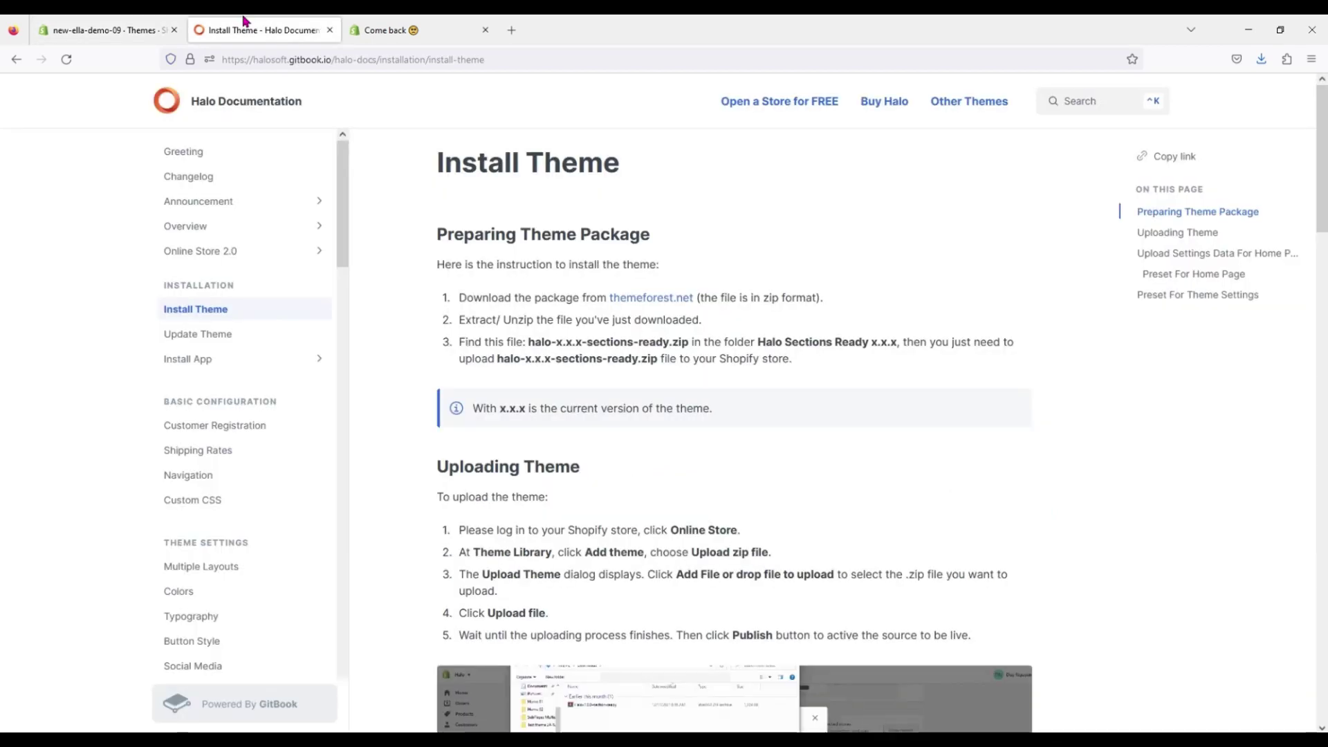
{"action": "left_click", "coordinate": [282, 310]}
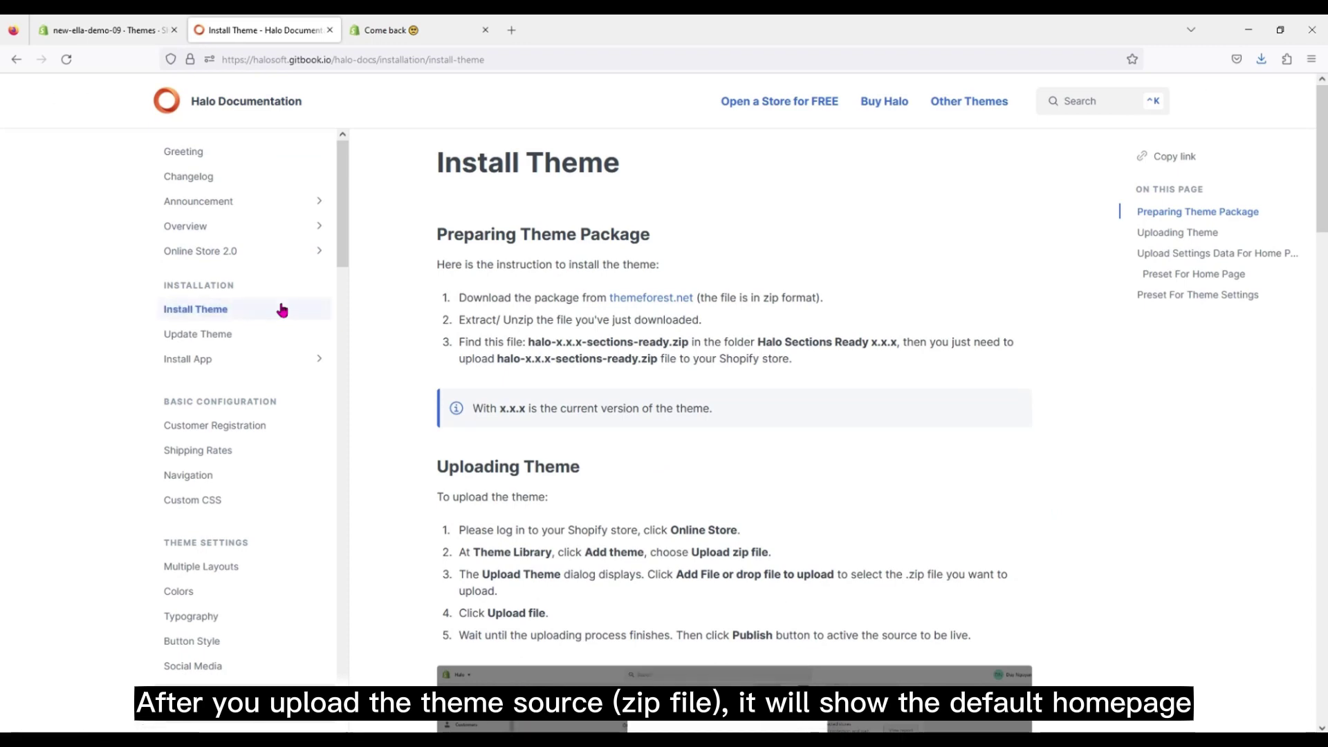
{"action": "scroll", "coordinate": [393, 358], "scroll_direction": "down", "scroll_amount": 10}
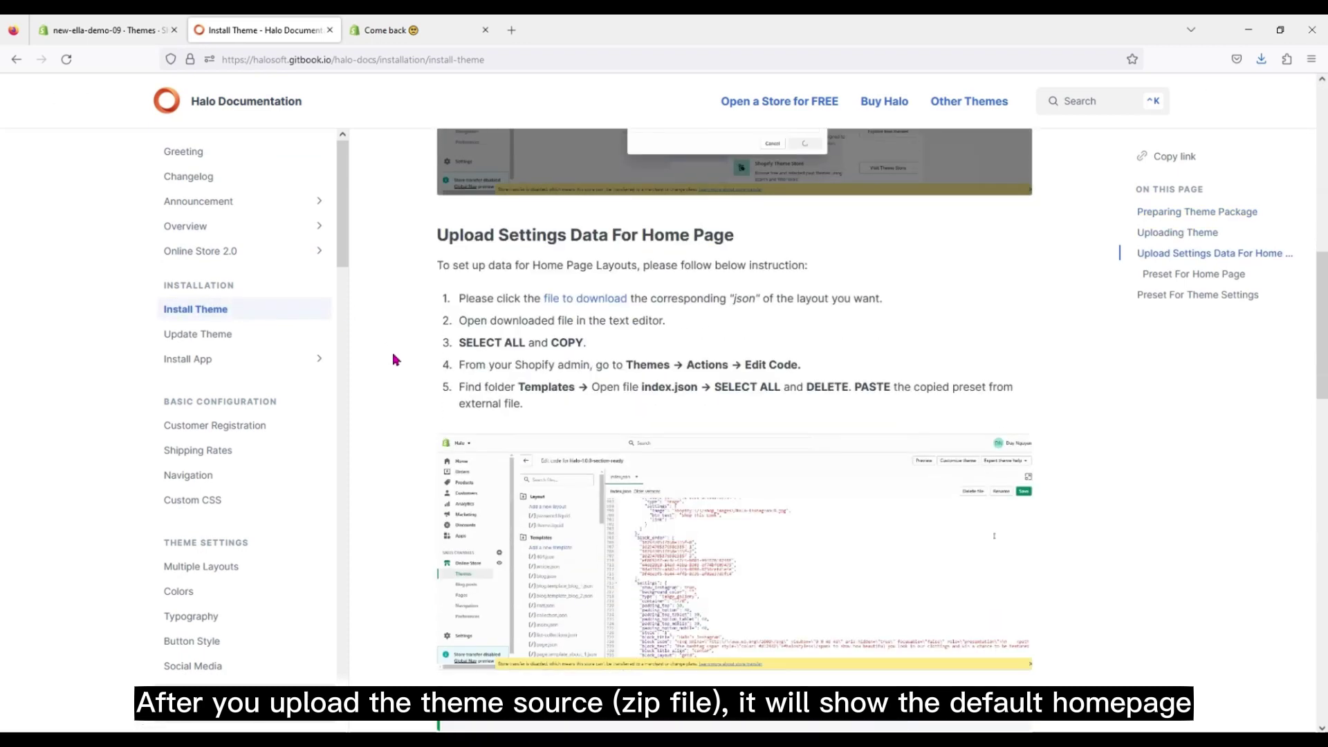
{"action": "scroll", "coordinate": [392, 356], "scroll_direction": "down", "scroll_amount": 7}
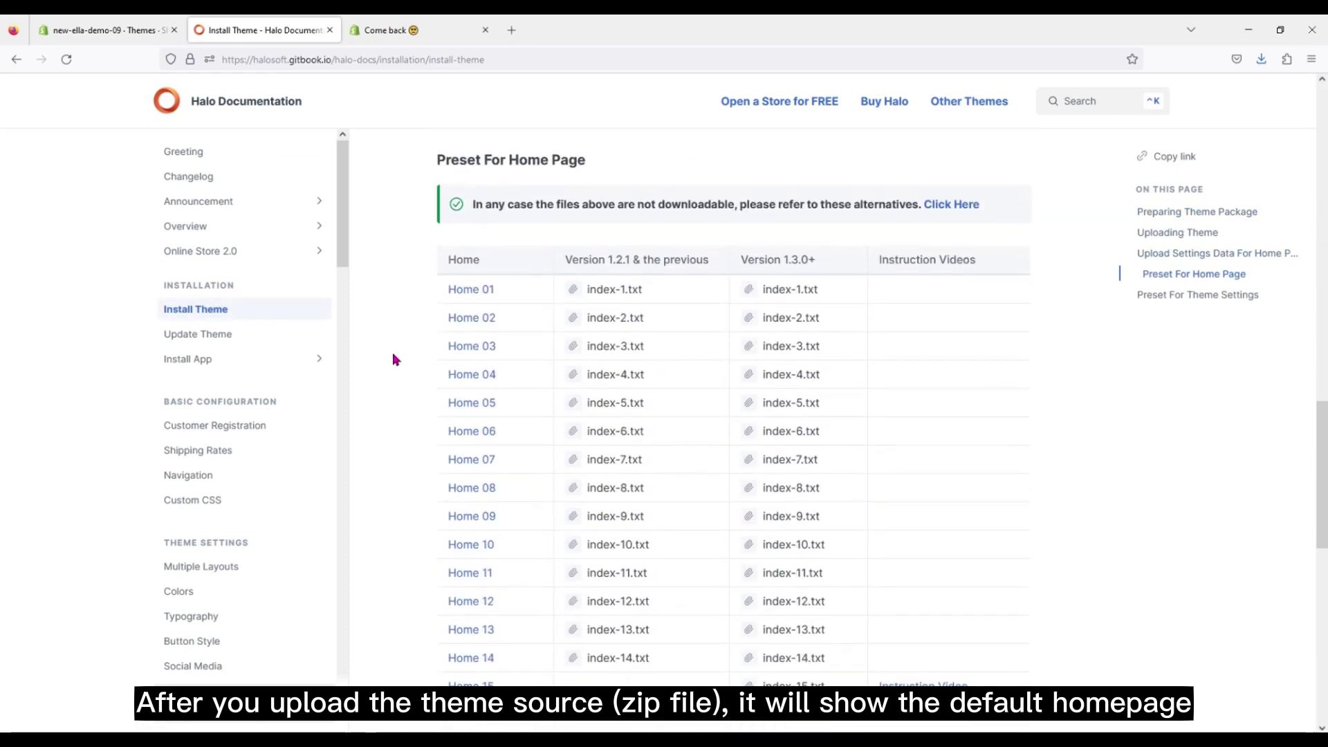
{"action": "left_click", "coordinate": [481, 350]}
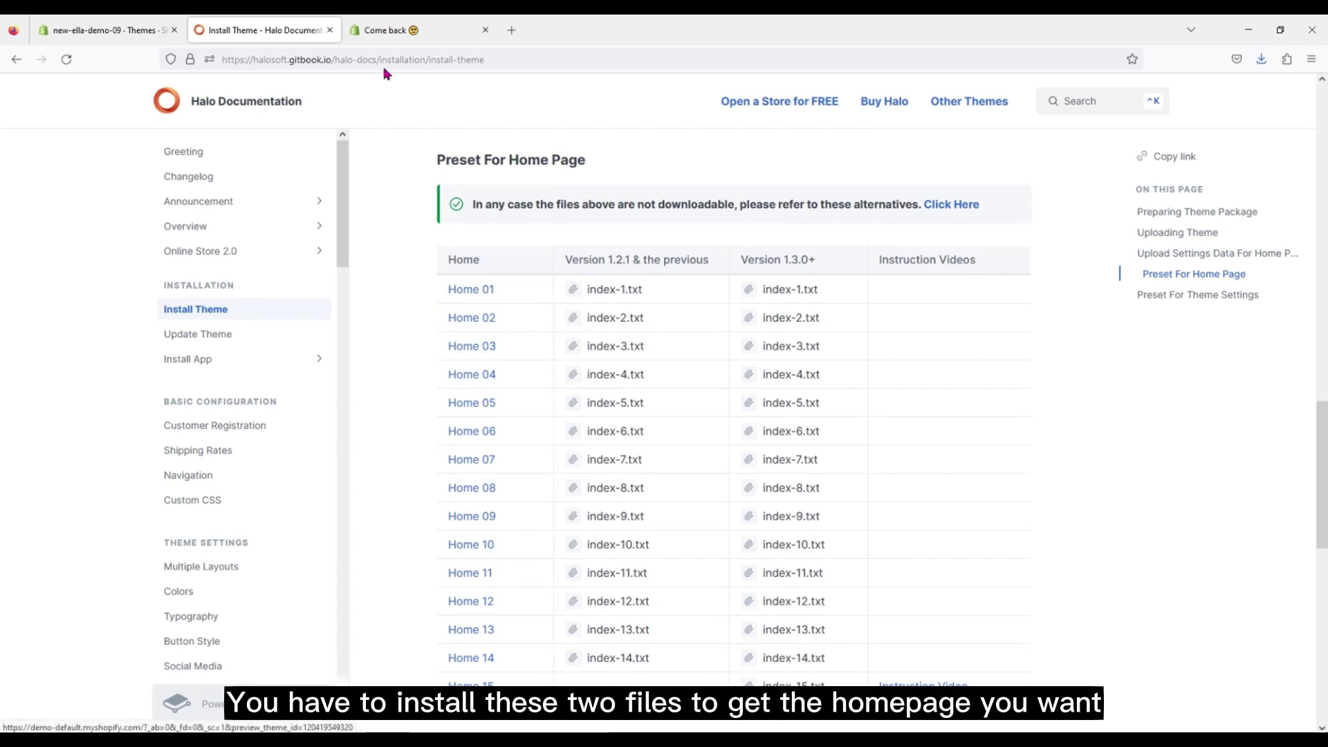
Step: Browse the Home 03 demo homepage from the sale banner down to the subscribe footer
{"action": "left_click", "coordinate": [379, 26]}
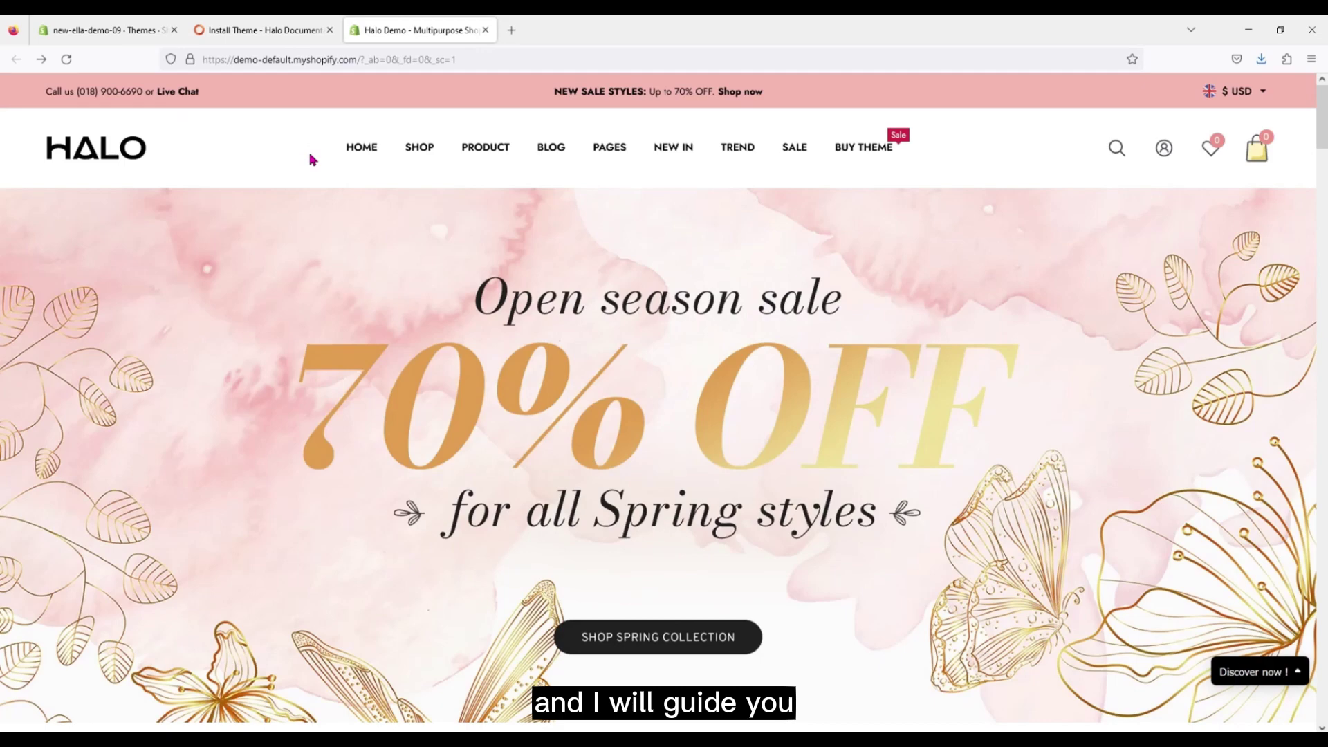
{"action": "scroll", "coordinate": [314, 164], "scroll_direction": "down", "scroll_amount": 10}
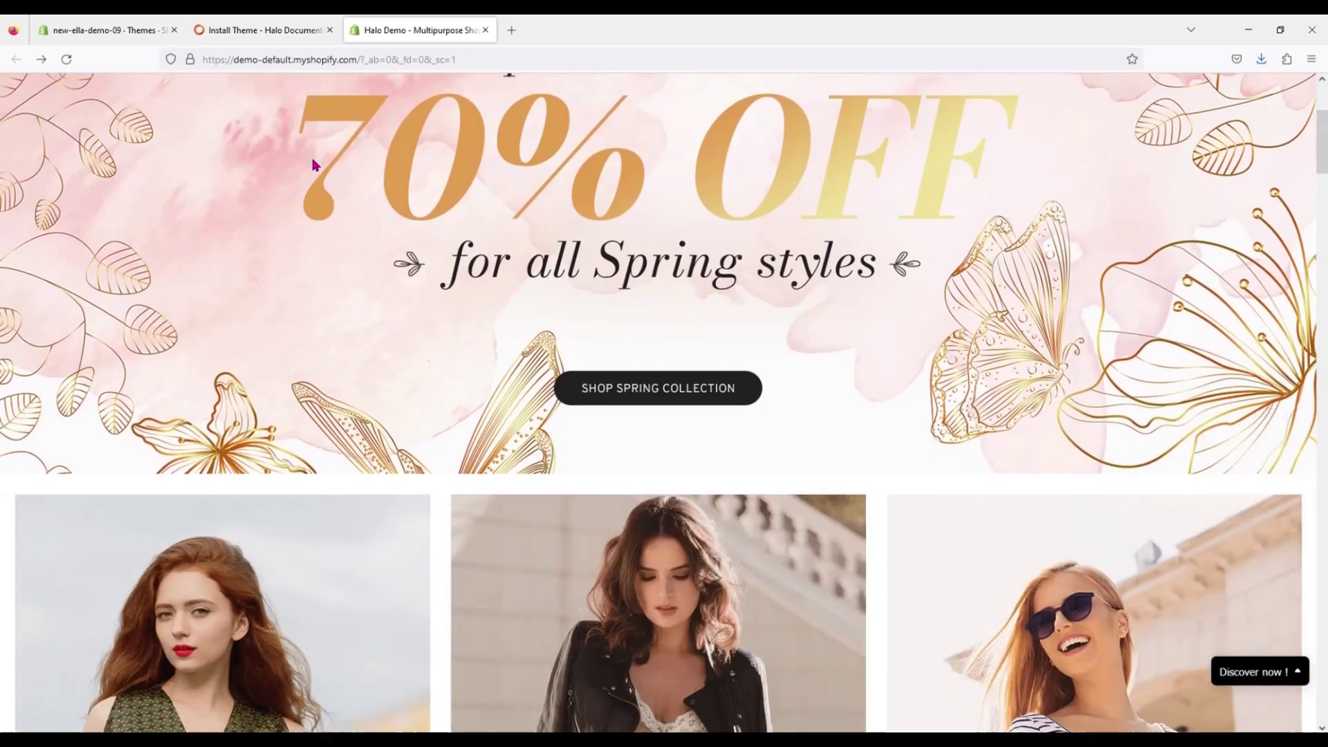
{"action": "scroll", "coordinate": [315, 168], "scroll_direction": "down", "scroll_amount": 12}
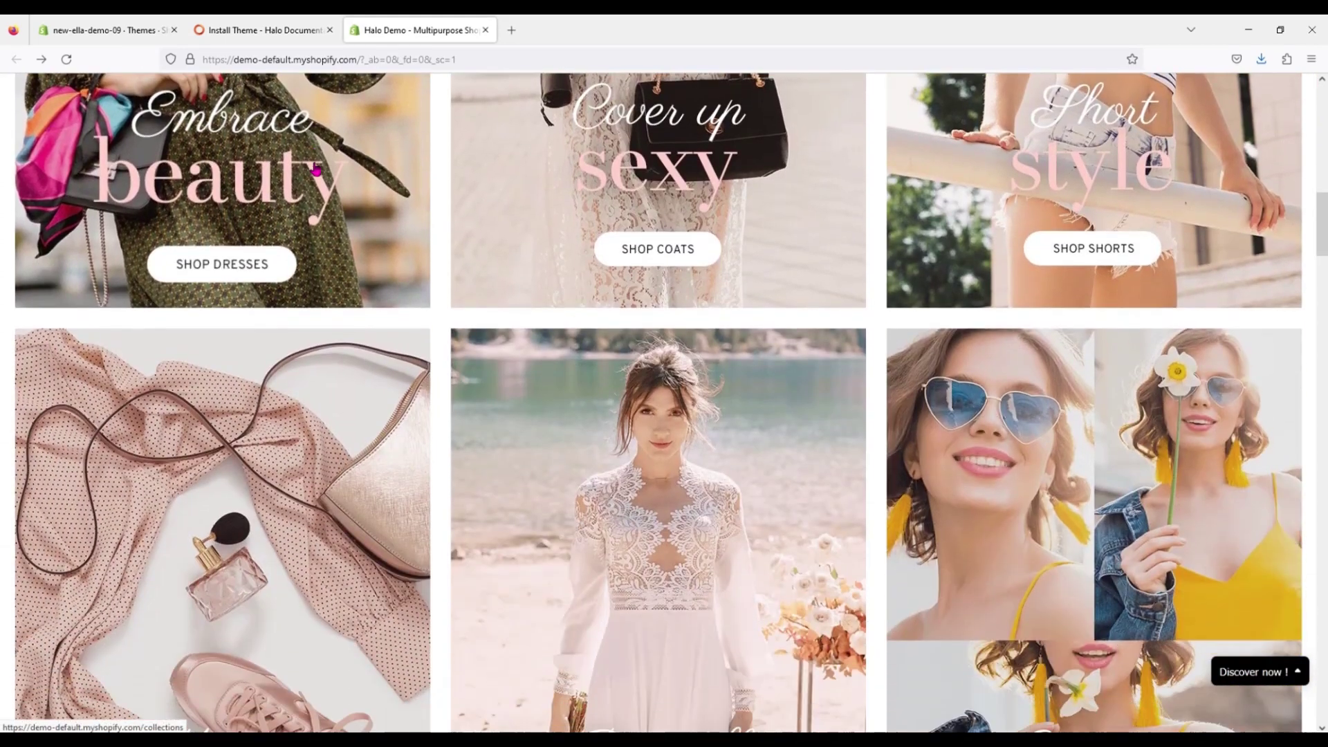
{"action": "scroll", "coordinate": [314, 170], "scroll_direction": "down", "scroll_amount": 10}
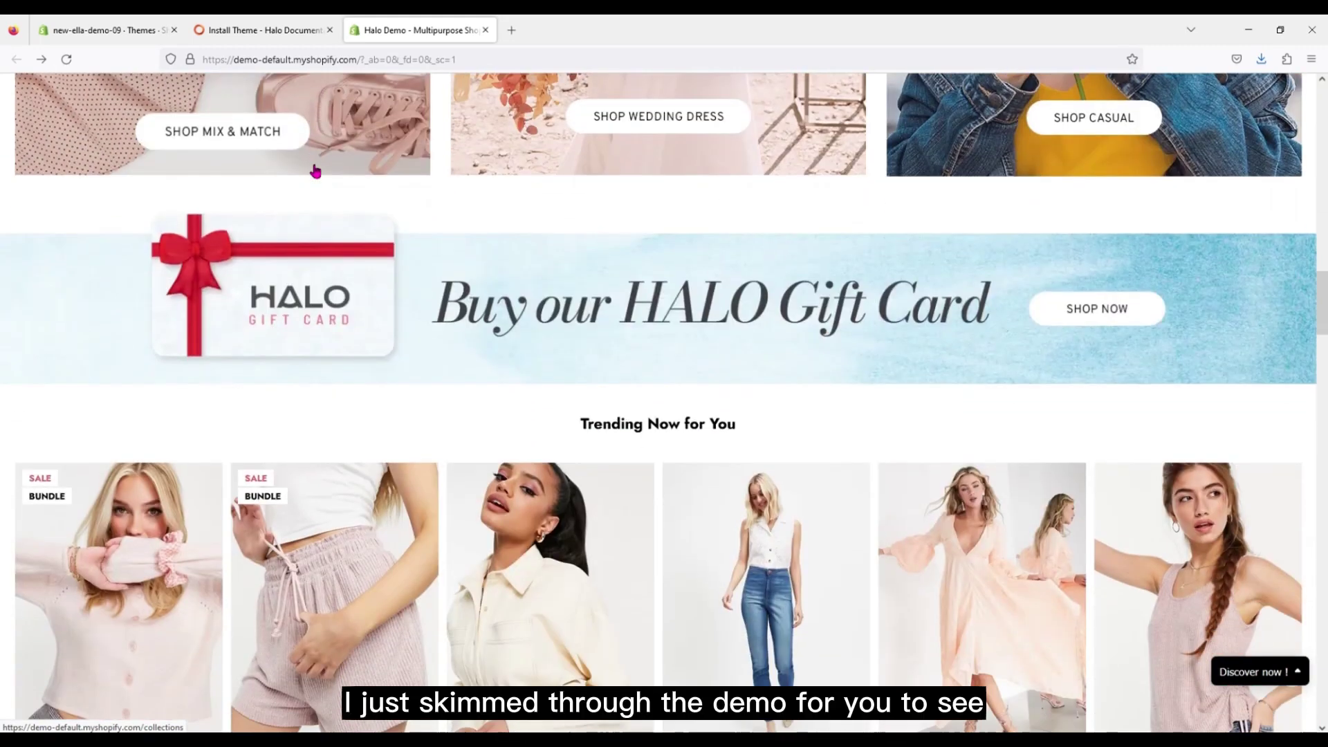
{"action": "scroll", "coordinate": [315, 170], "scroll_direction": "down", "scroll_amount": 10}
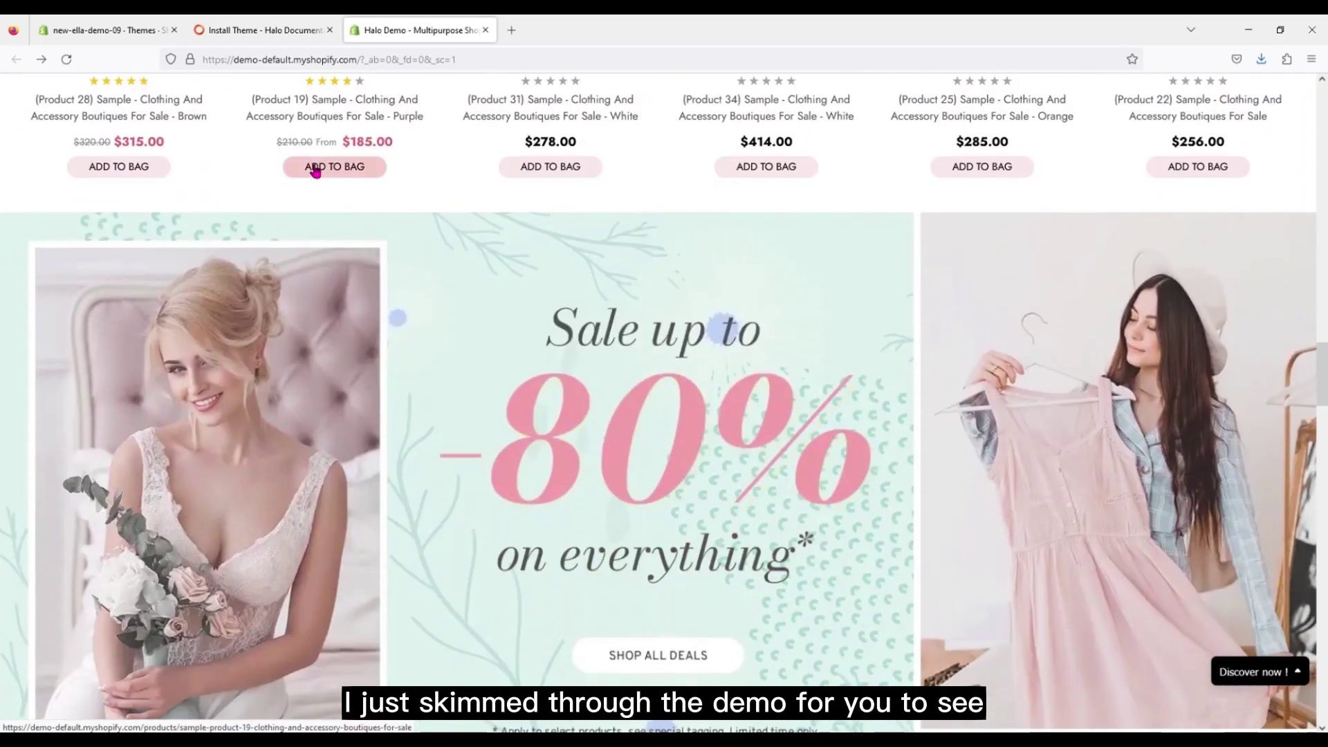
{"action": "scroll", "coordinate": [315, 171], "scroll_direction": "down", "scroll_amount": 8}
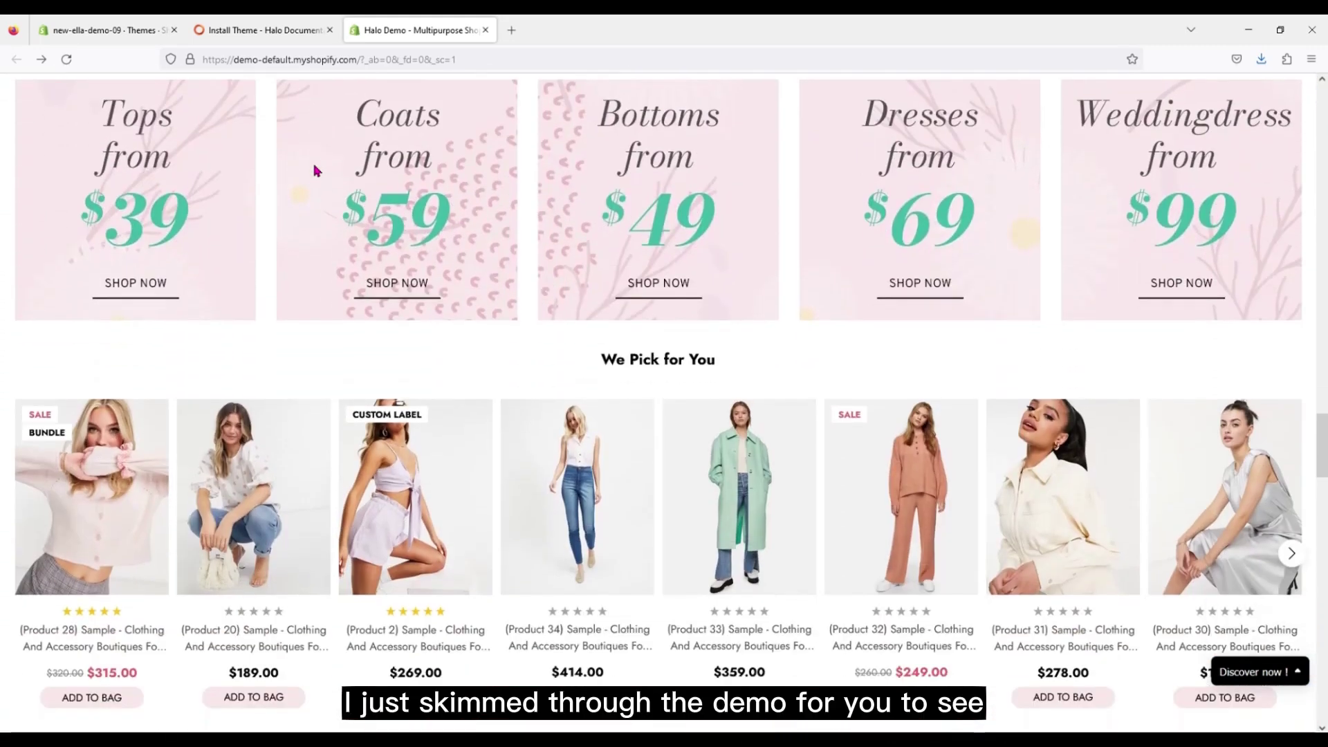
{"action": "scroll", "coordinate": [315, 171], "scroll_direction": "down", "scroll_amount": 10}
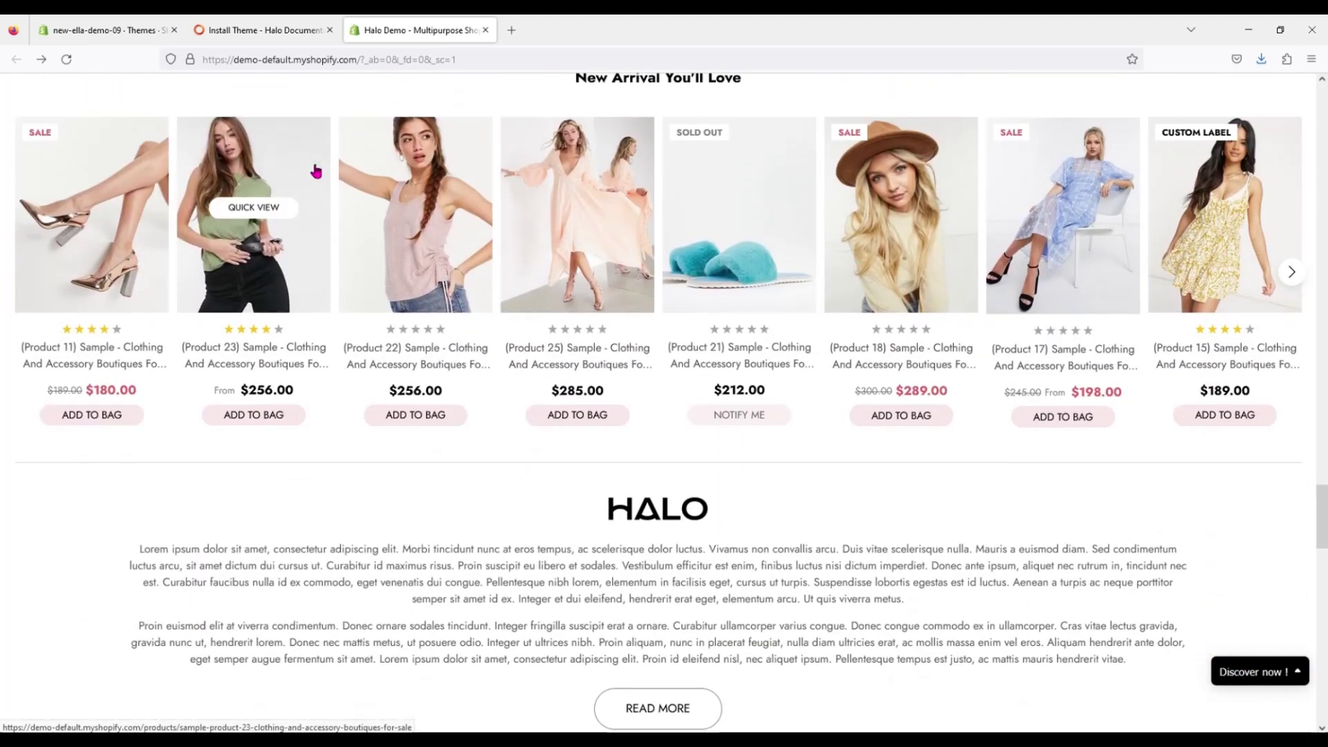
{"action": "scroll", "coordinate": [315, 171], "scroll_direction": "down", "scroll_amount": 10}
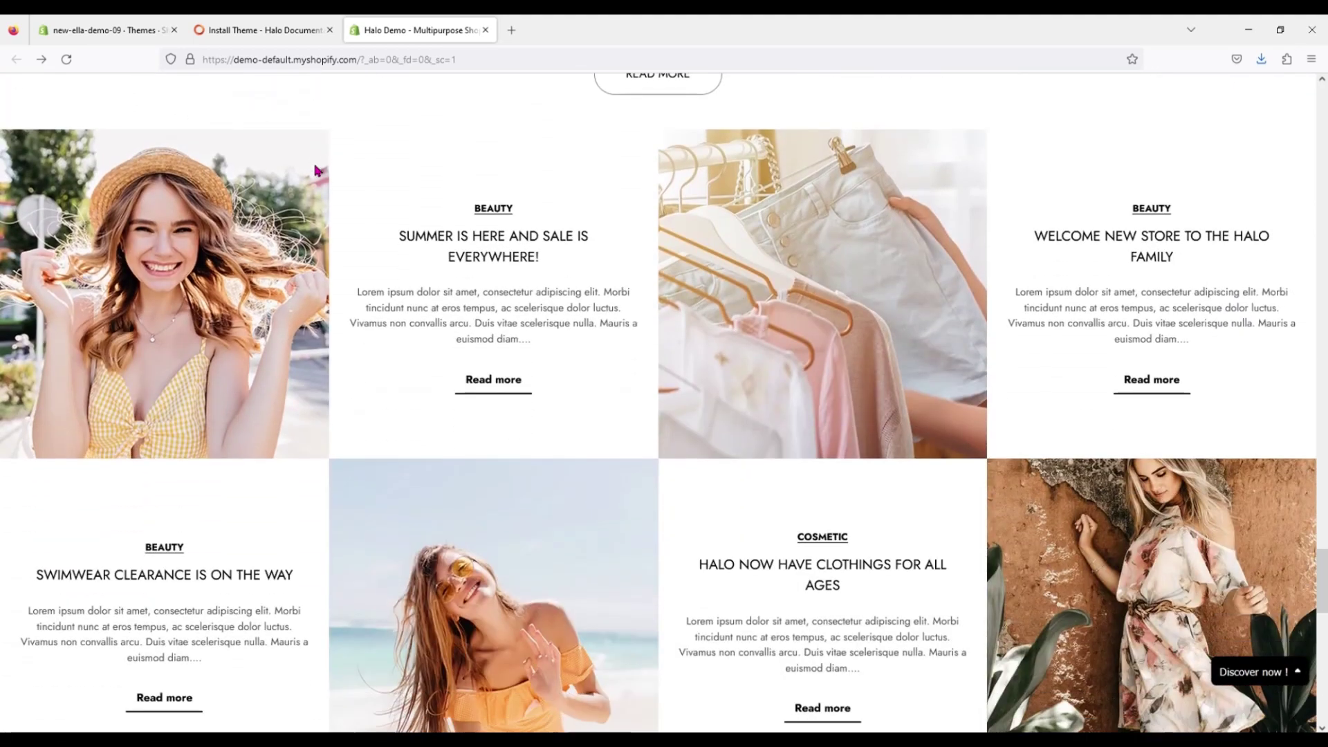
{"action": "scroll", "coordinate": [314, 171], "scroll_direction": "down", "scroll_amount": 5}
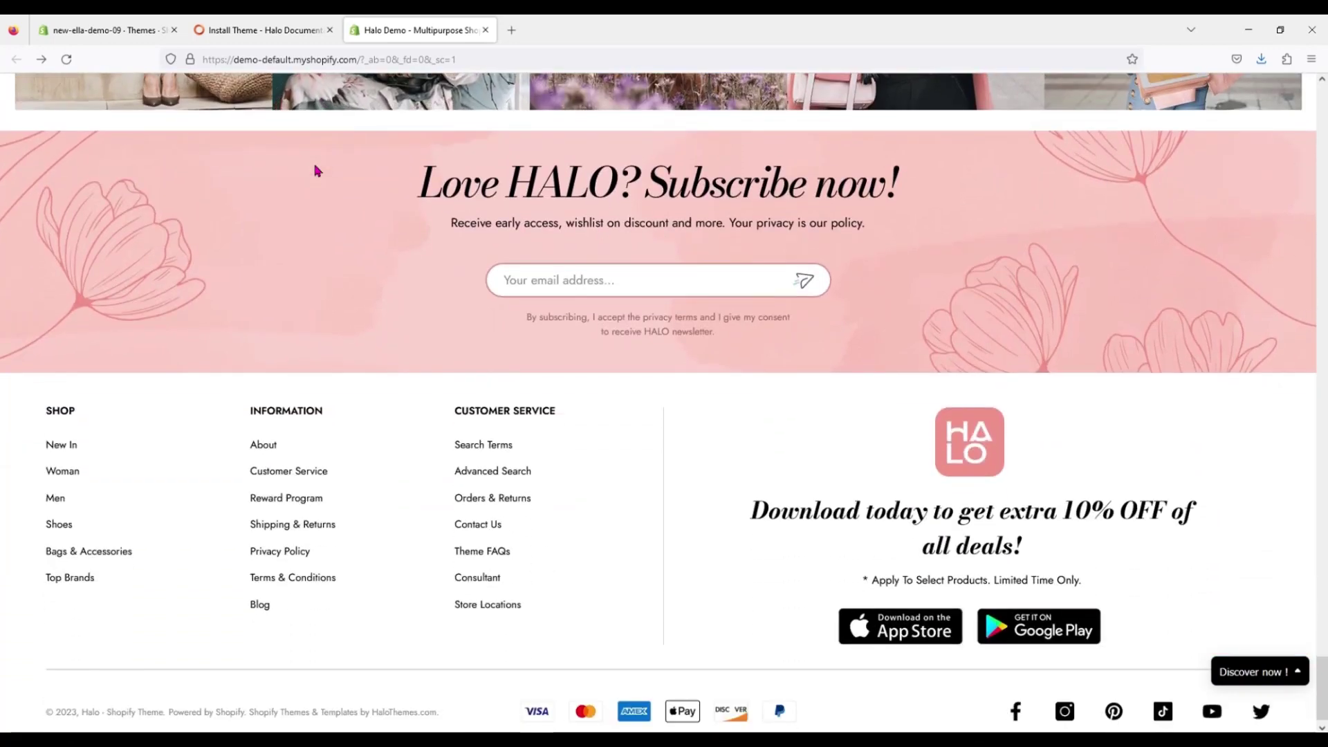
Step: Open Edit code for the Halo-1-4-0-sections-ready theme and load settings_data.json via a 'setting' search
{"action": "left_click", "coordinate": [137, 22]}
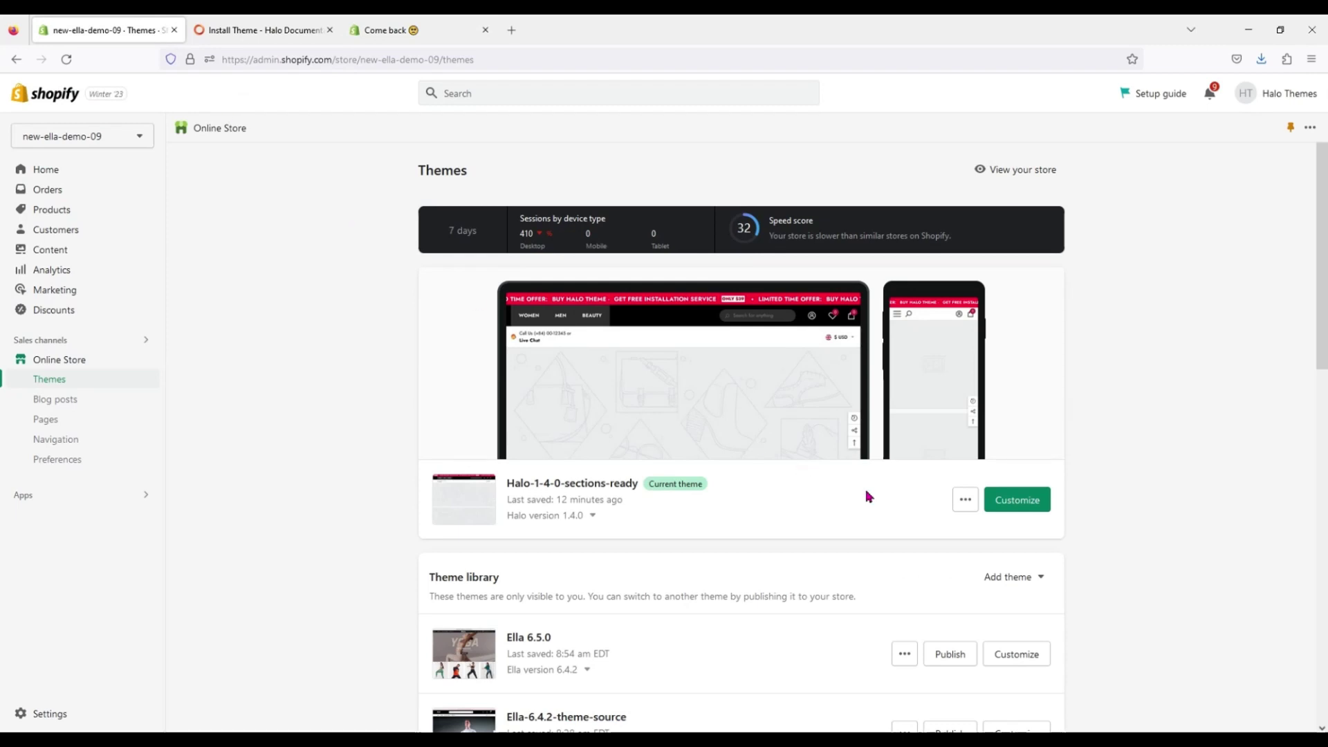
{"action": "left_click", "coordinate": [964, 504]}
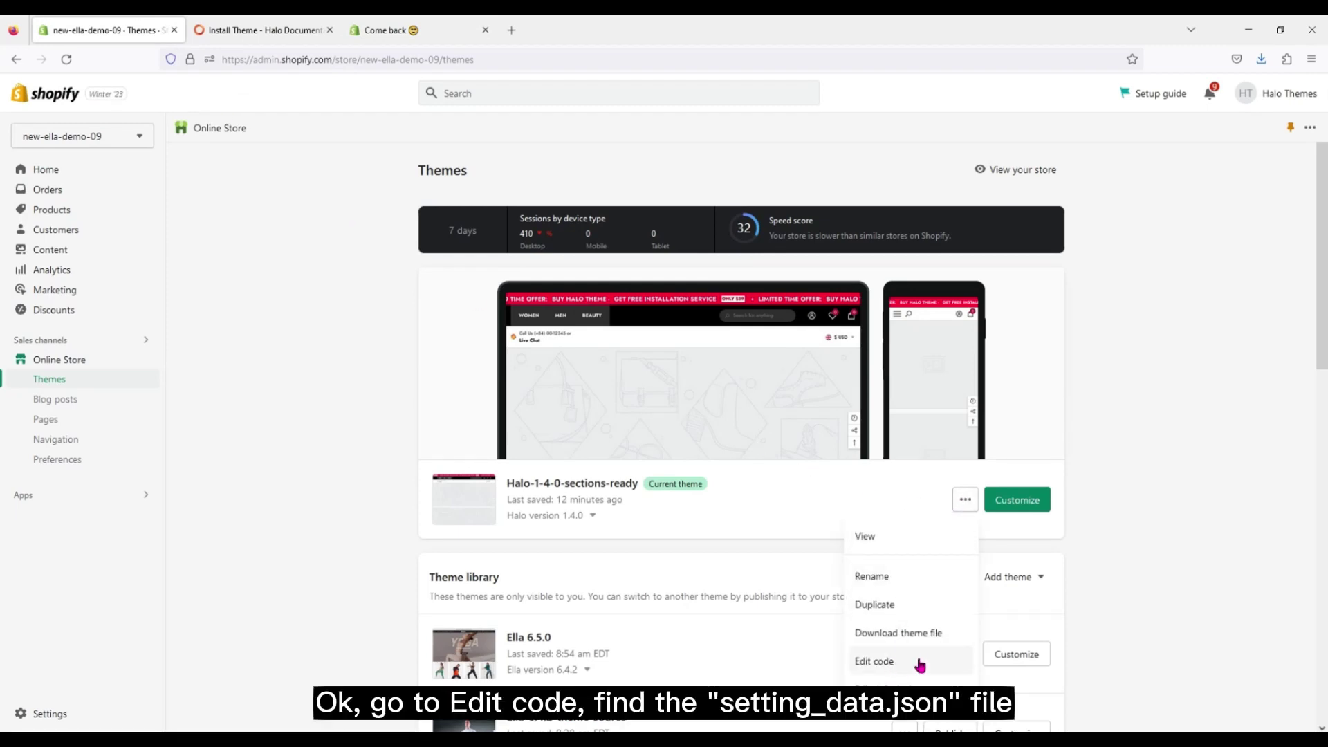
{"action": "left_click", "coordinate": [911, 663]}
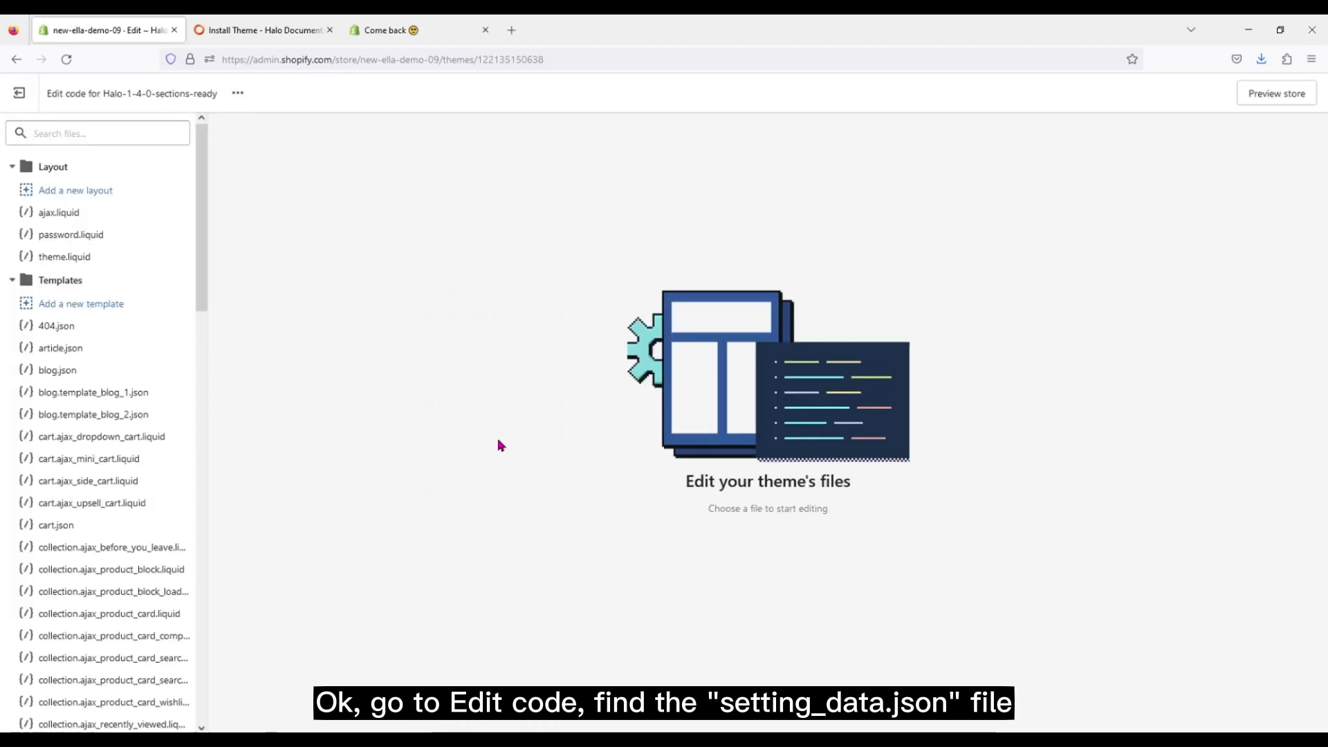
{"action": "left_click", "coordinate": [151, 136]}
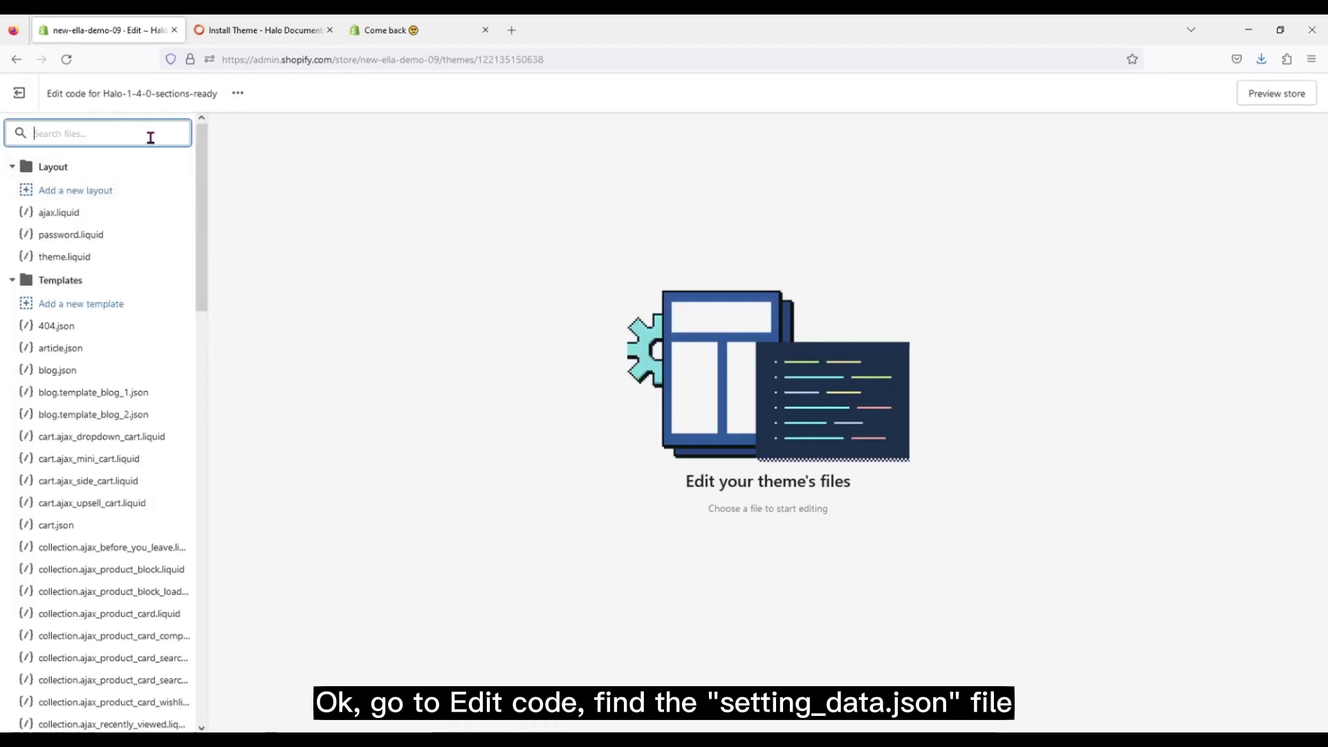
{"action": "type", "text": "setting"}
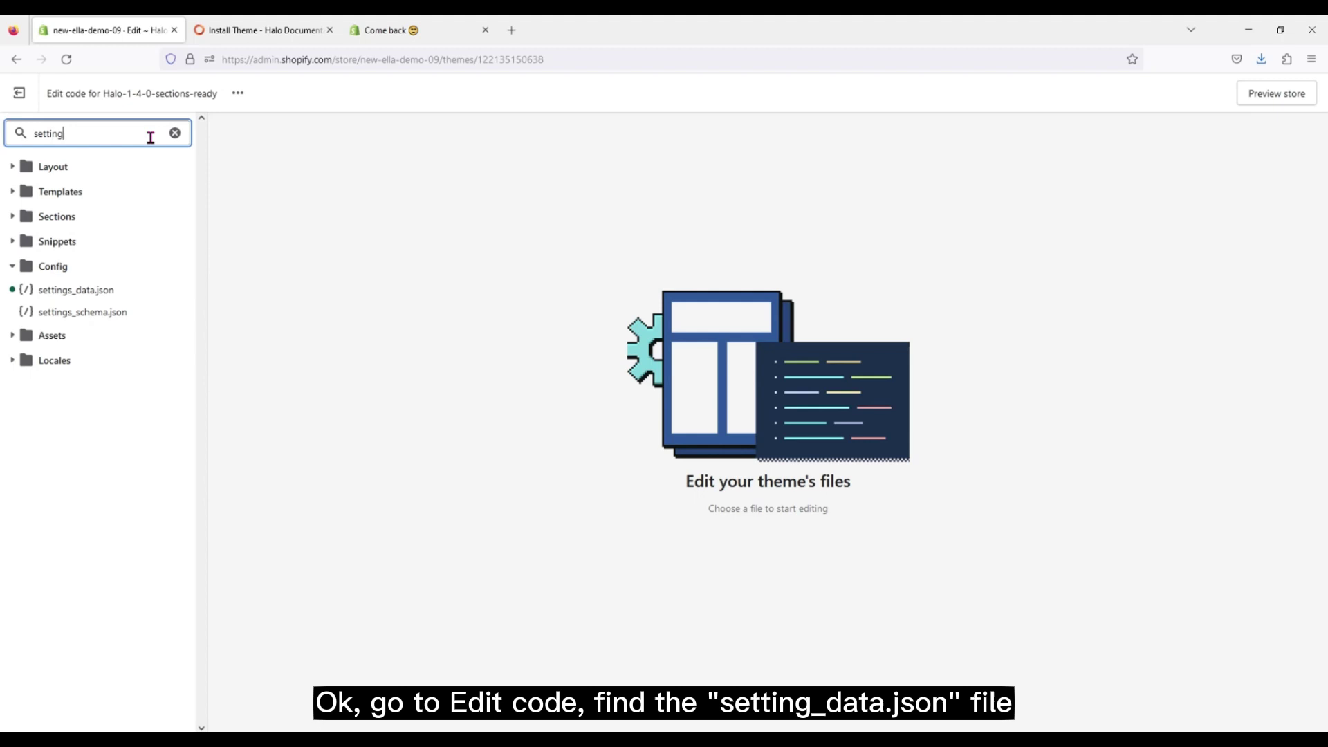
{"action": "left_click", "coordinate": [131, 290]}
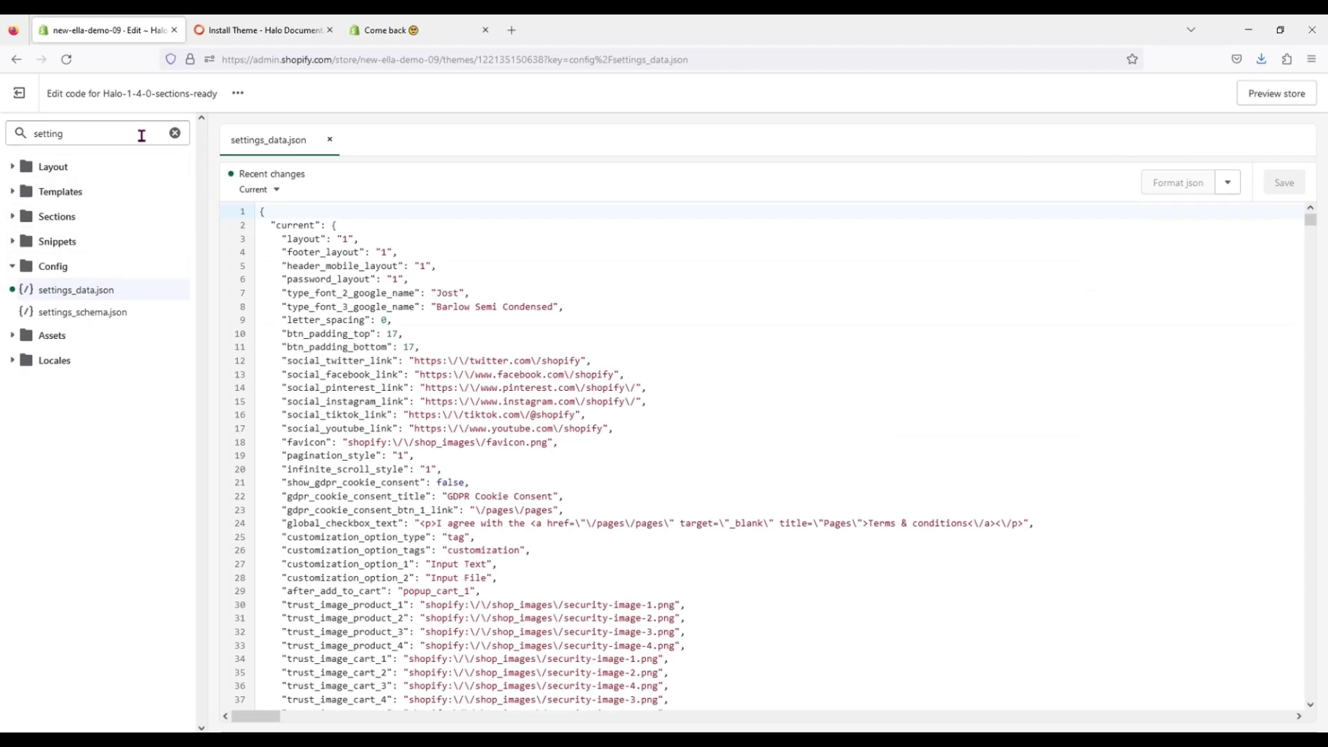
Step: Open settings-data-3.txt under Home 03 in Preset For Theme Settings and select all its JSON
{"action": "left_click", "coordinate": [270, 38]}
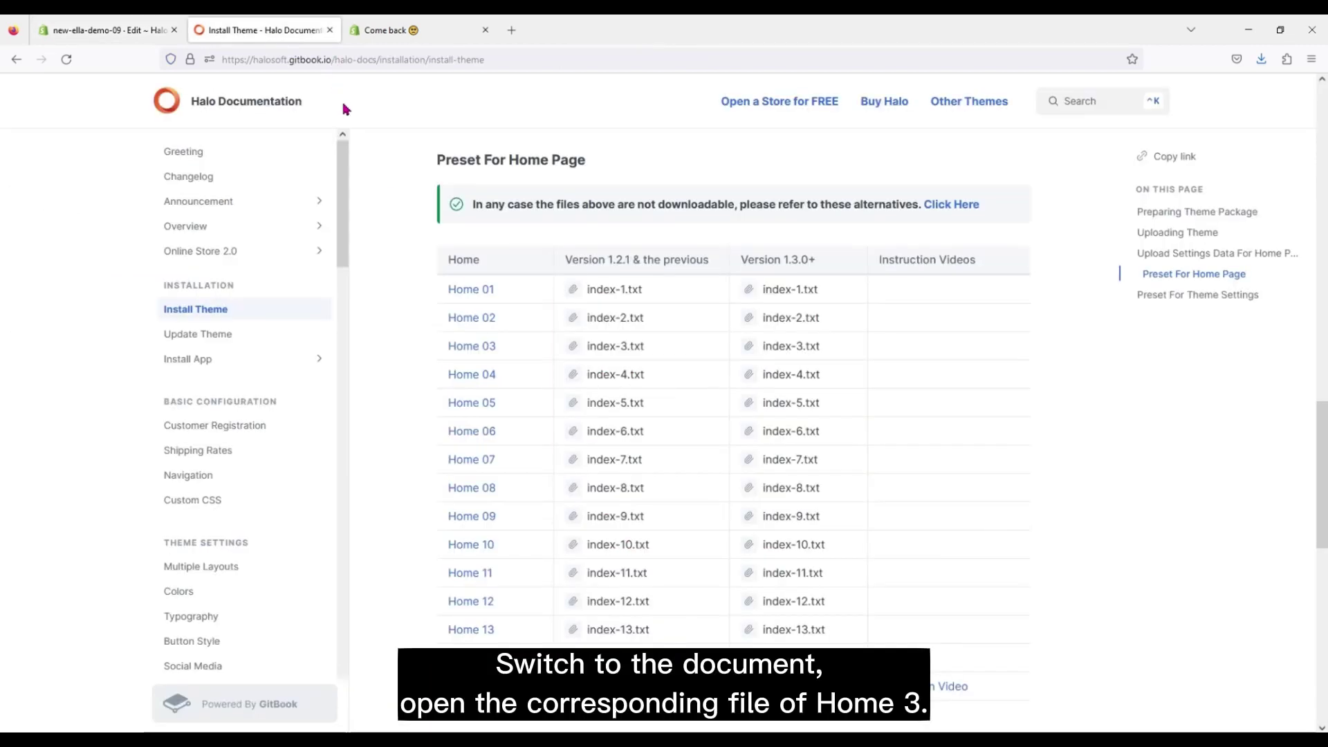
{"action": "scroll", "coordinate": [424, 322], "scroll_direction": "down", "scroll_amount": 10}
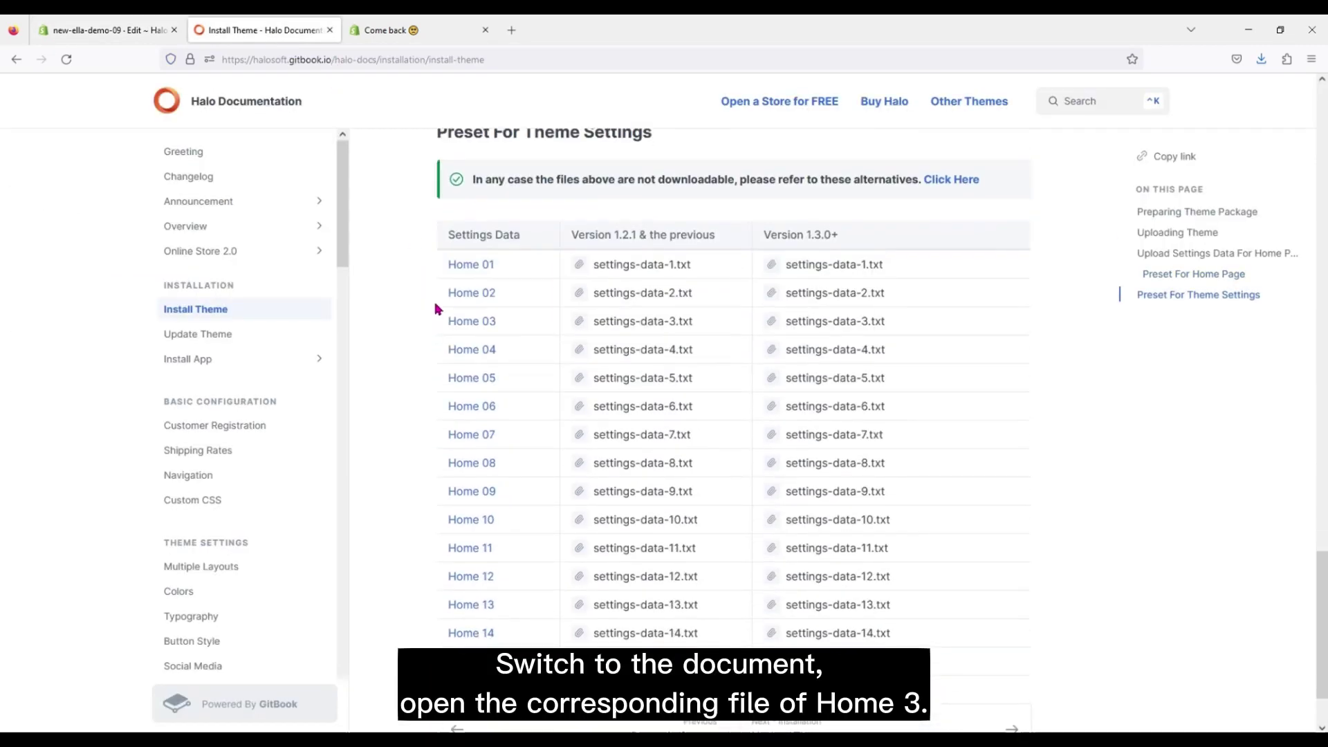
{"action": "left_click", "coordinate": [827, 323]}
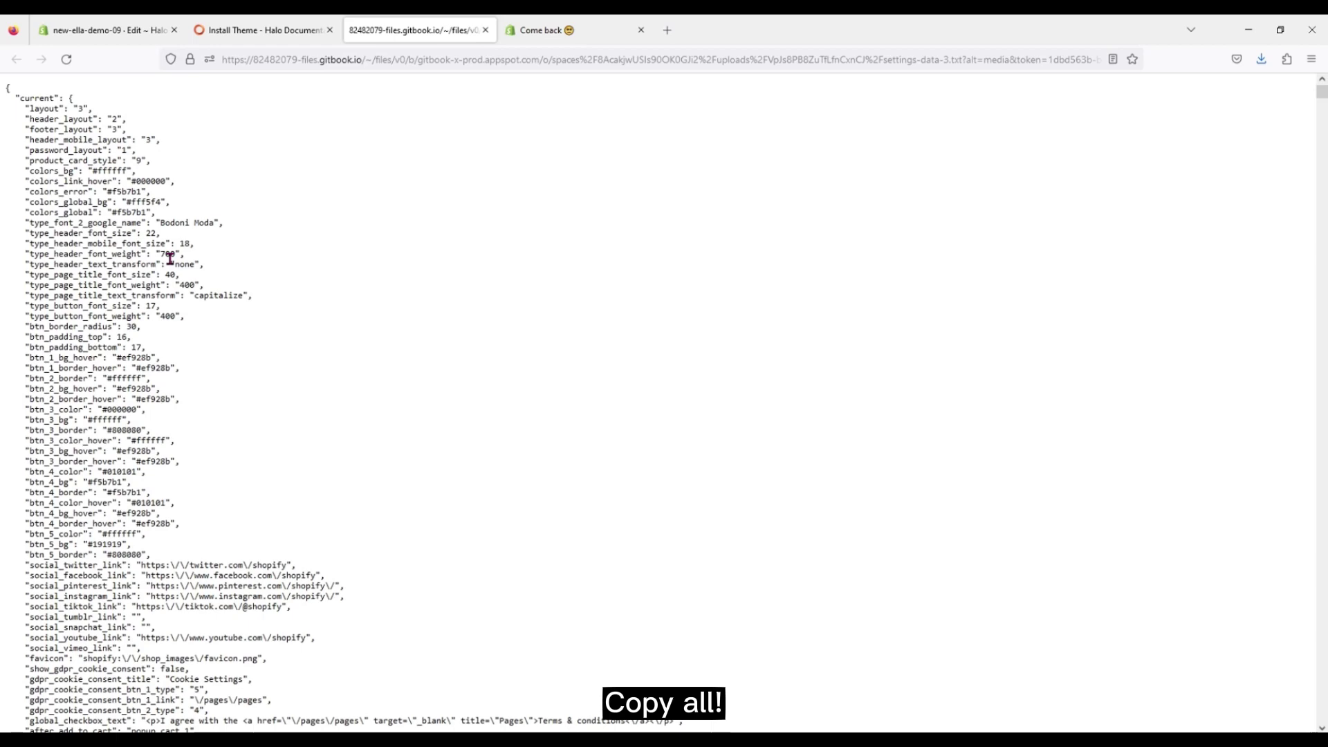
{"action": "key", "text": "ctrl+a"}
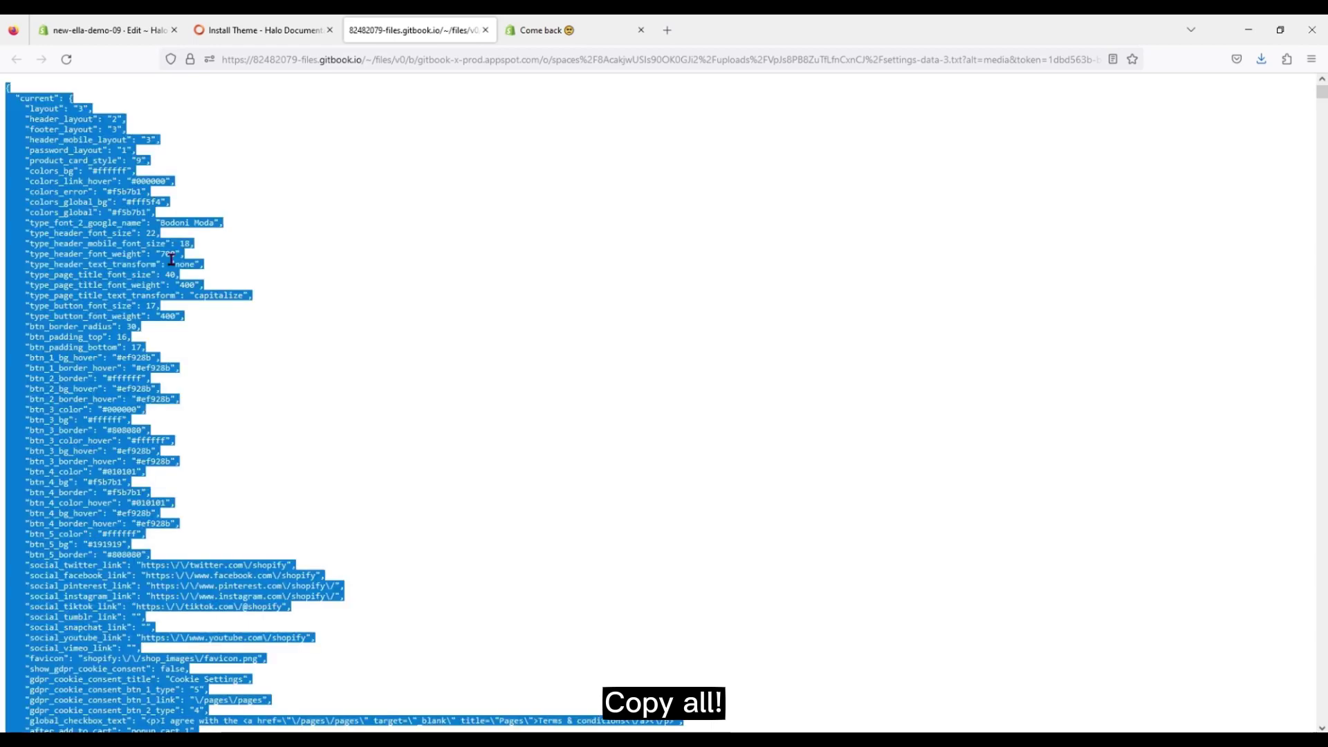
Step: Replace all of settings_data.json with the copied Home 03 preset and save it
{"action": "left_click", "coordinate": [107, 21]}
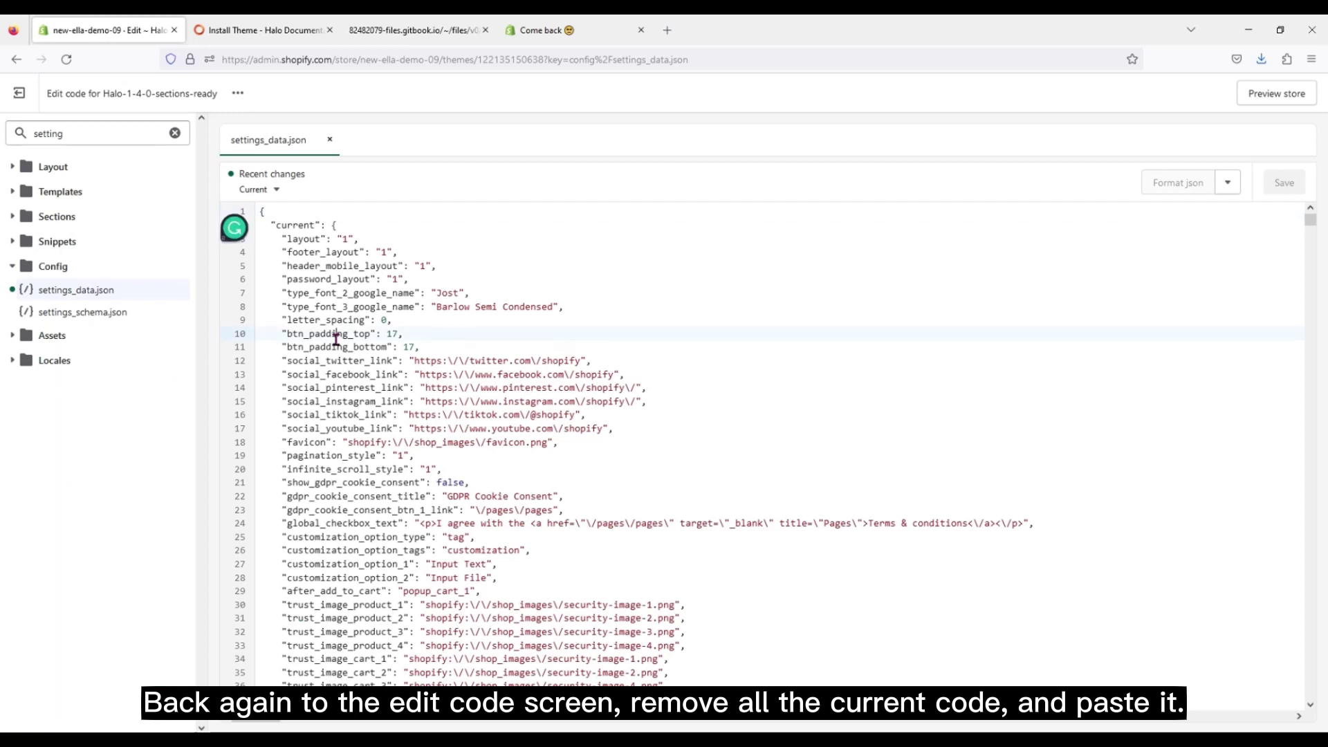
{"action": "key", "text": "ctrl+a"}
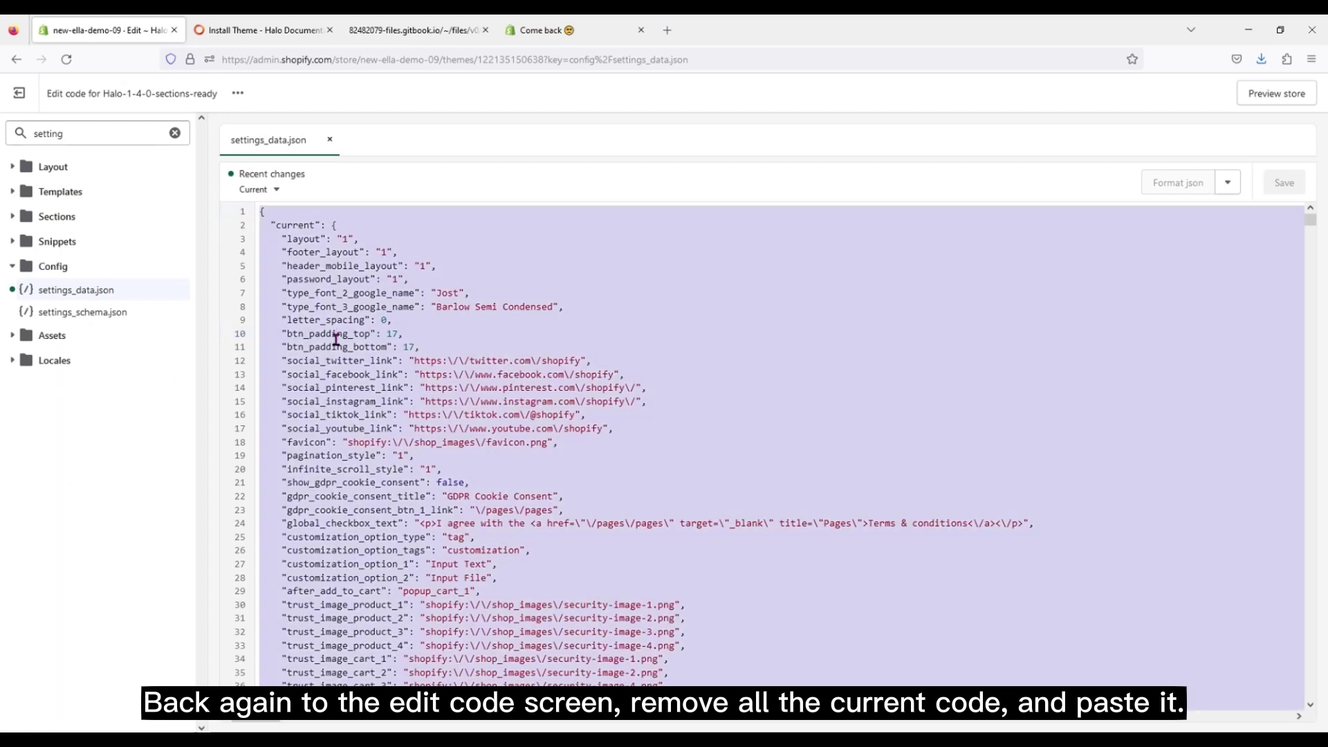
{"action": "key", "text": "ctrl+v"}
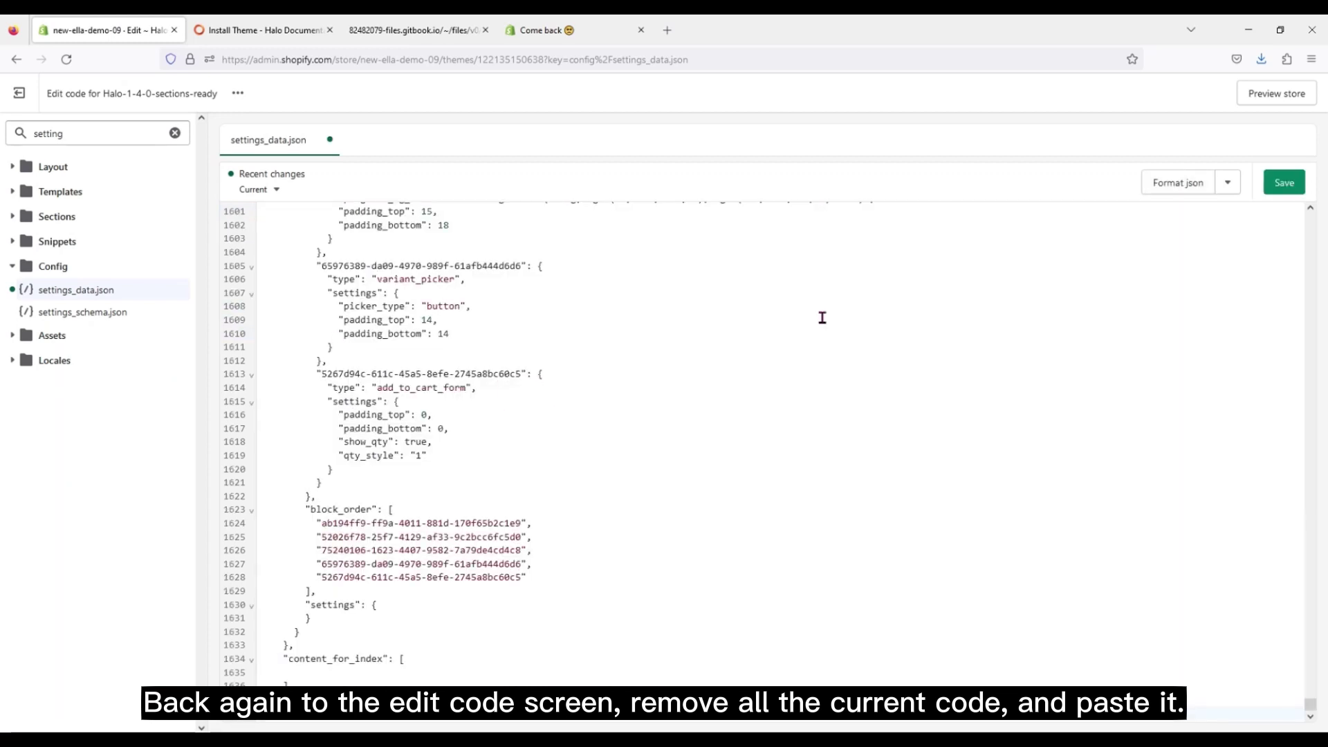
{"action": "left_click", "coordinate": [1284, 182]}
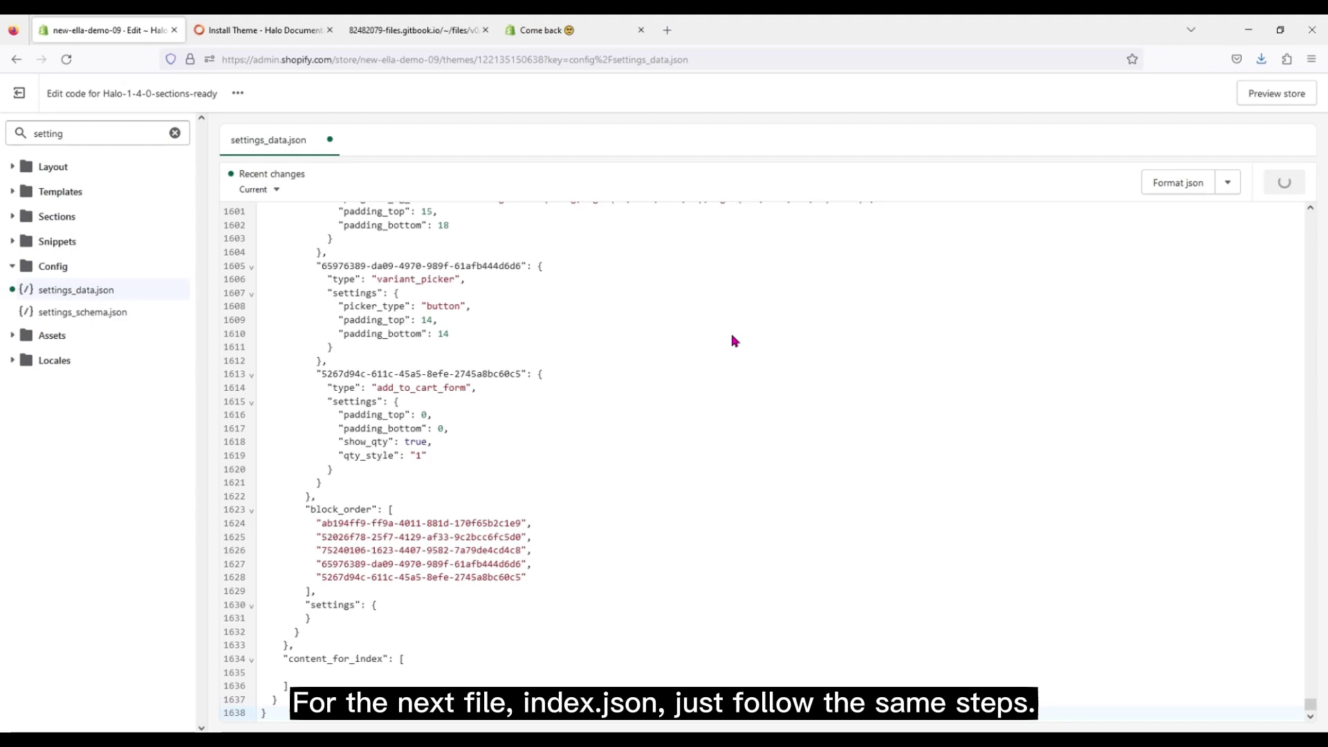
Step: Open the index.json homepage template in the code editor by searching 'inde'
{"action": "left_click", "coordinate": [175, 134]}
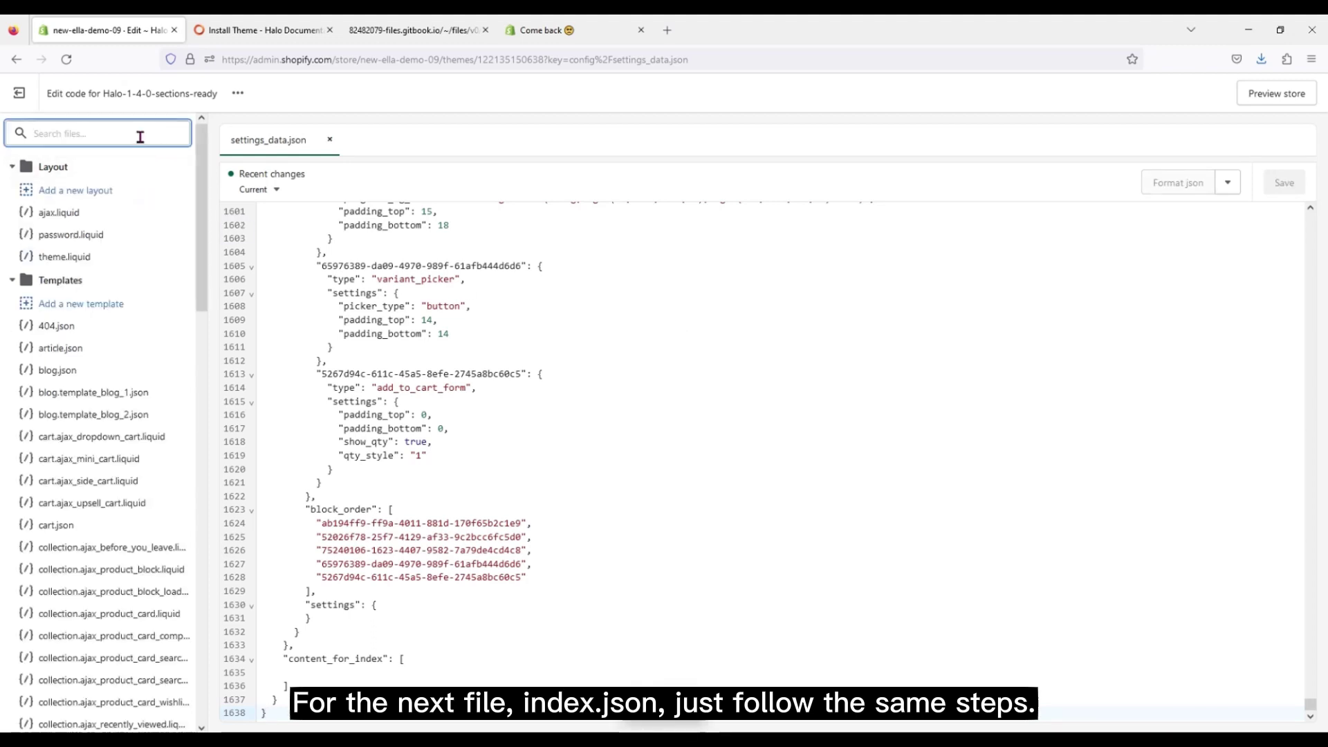
{"action": "type", "text": "index"}
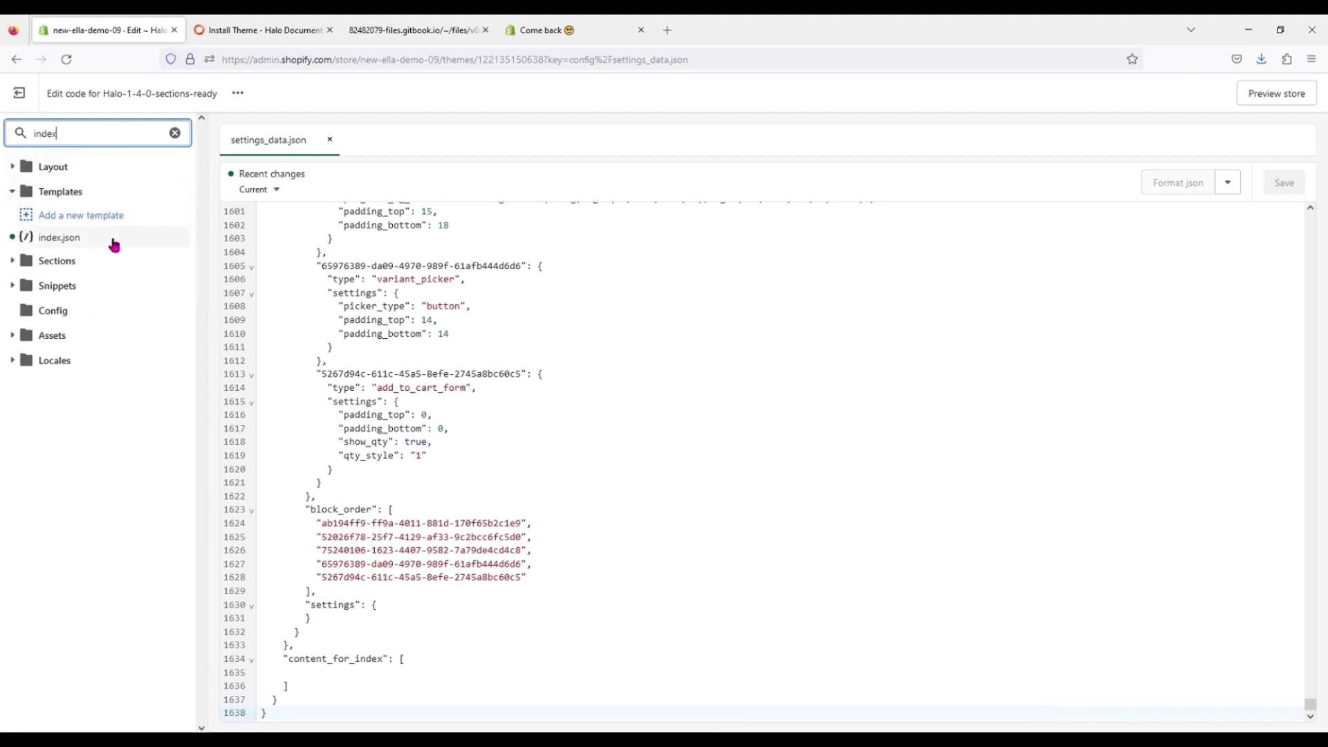
{"action": "left_click", "coordinate": [114, 244]}
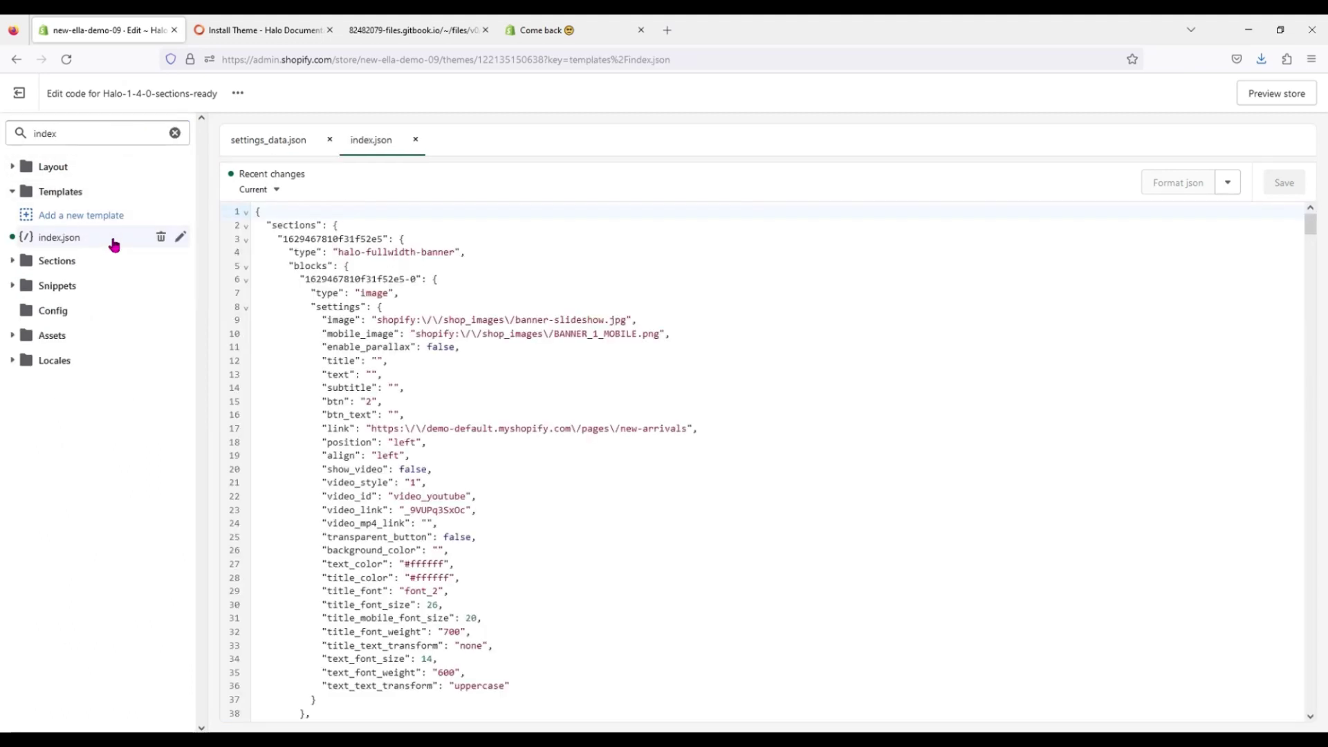
Step: Open the Home 03 index-3.txt for version 1.3.0+ and select all its JSON
{"action": "left_click", "coordinate": [271, 20]}
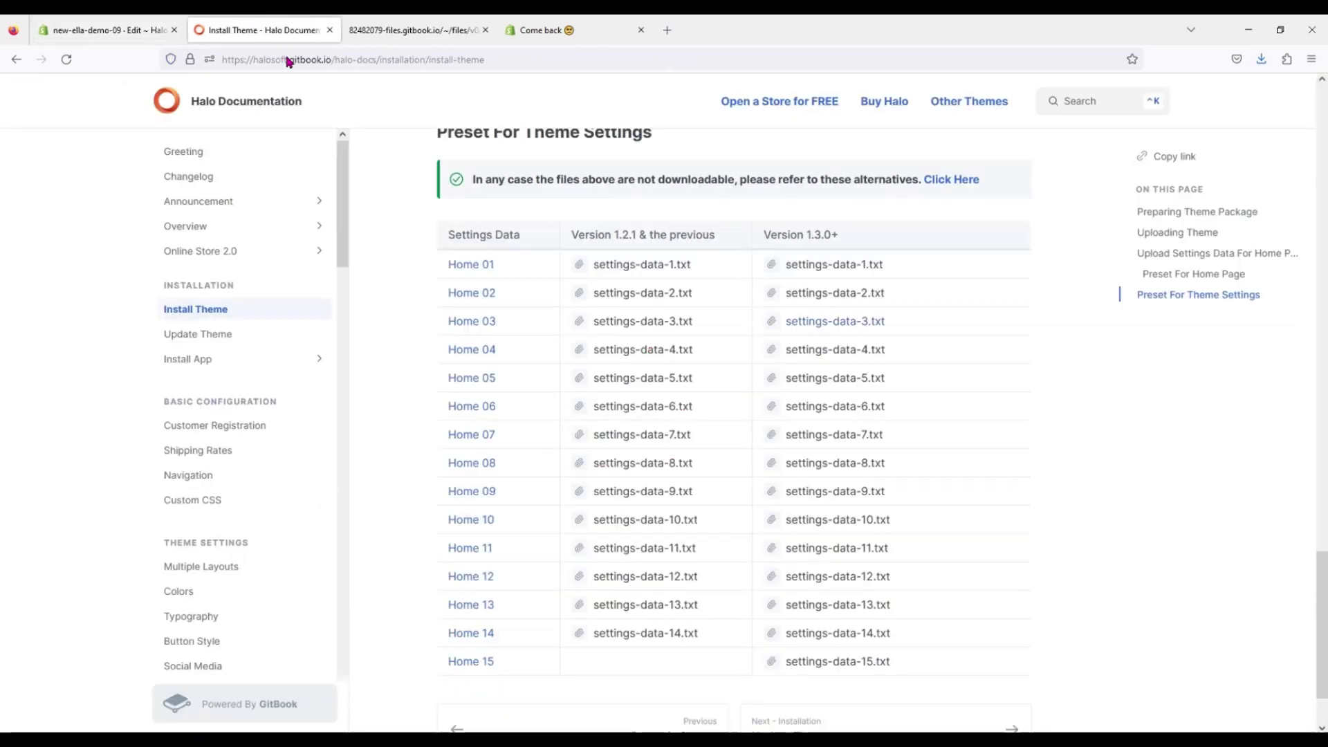
{"action": "scroll", "coordinate": [415, 244], "scroll_direction": "up", "scroll_amount": 7}
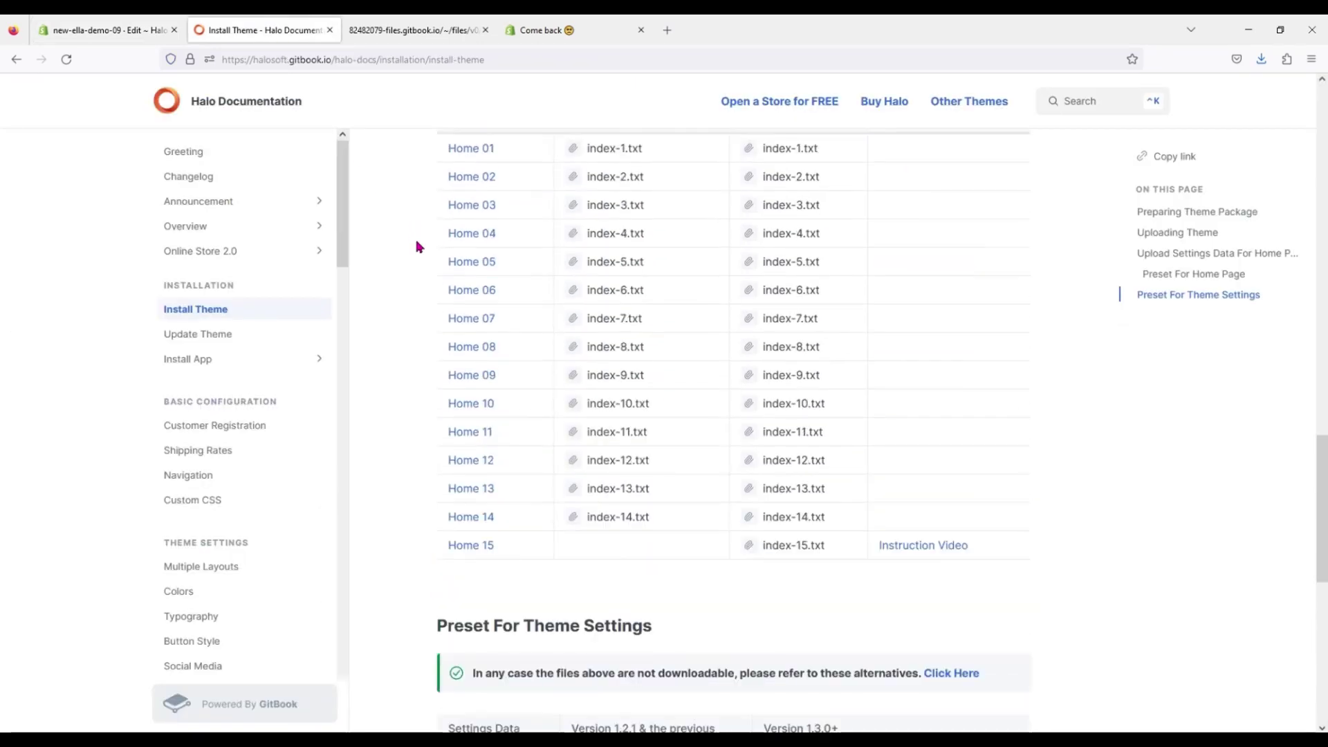
{"action": "scroll", "coordinate": [419, 246], "scroll_direction": "up", "scroll_amount": 1}
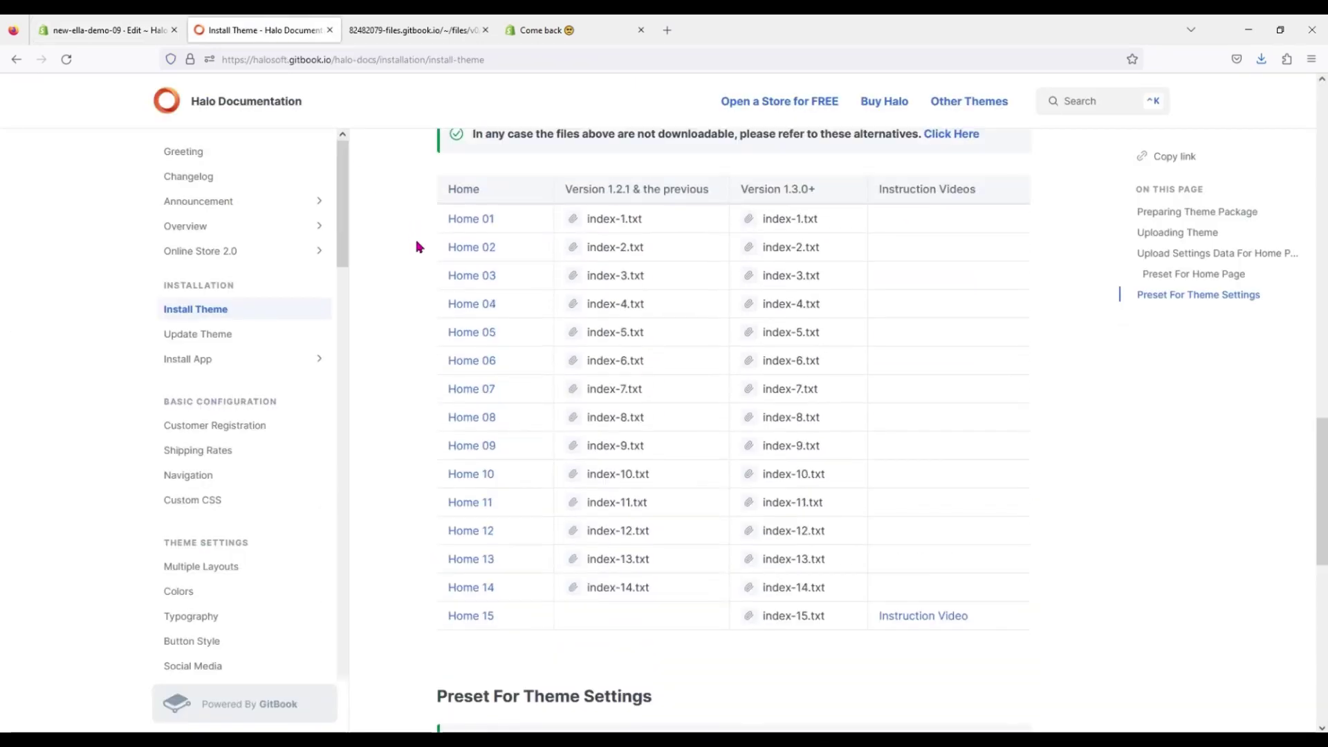
{"action": "left_click", "coordinate": [793, 277]}
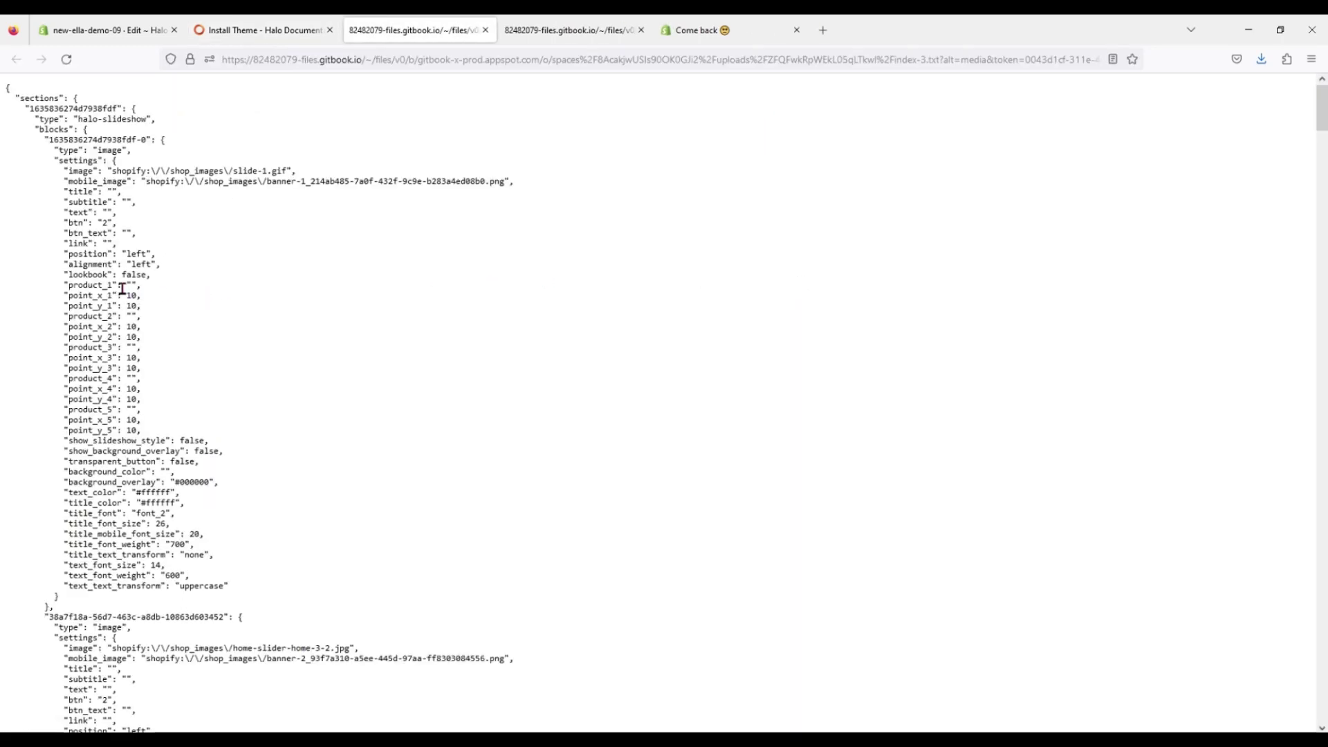
{"action": "key", "text": "ctrl+a"}
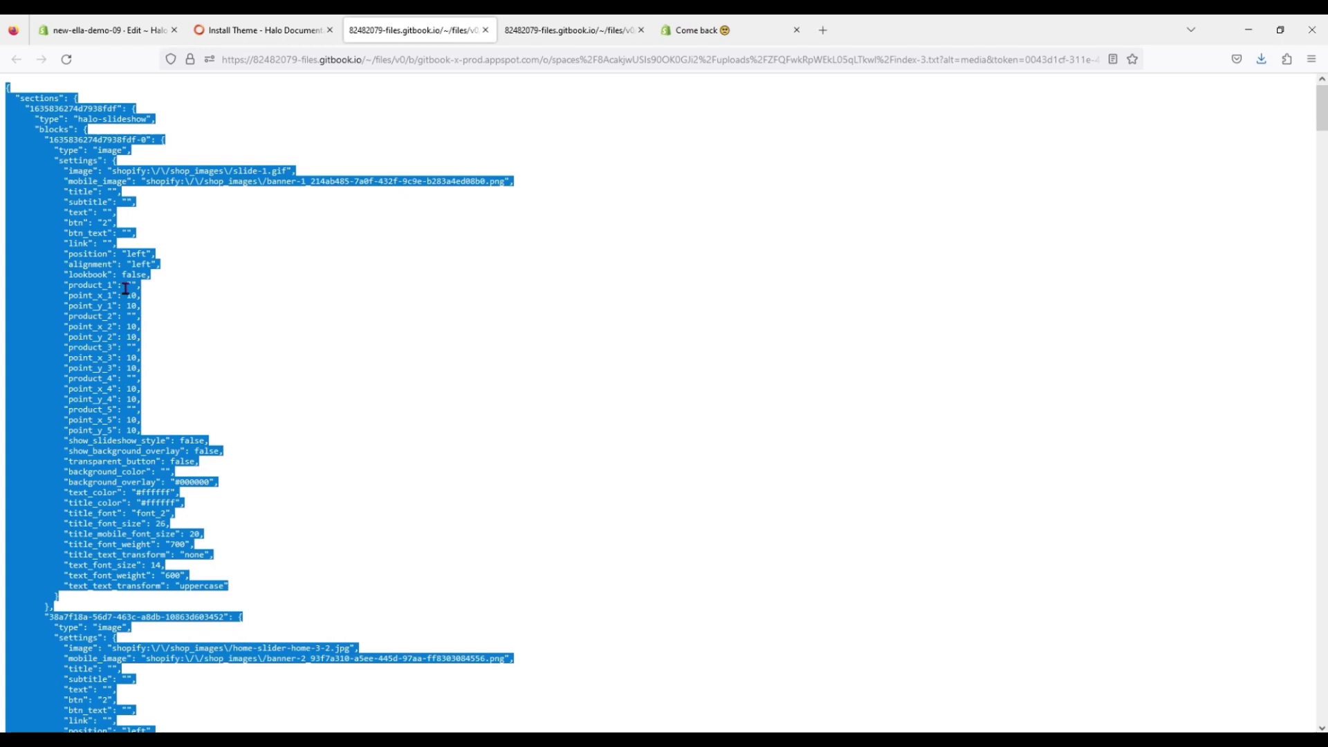
Step: Replace index.json with the copied Home 03 JSON, save it, and exit to Themes
{"action": "left_click", "coordinate": [107, 30]}
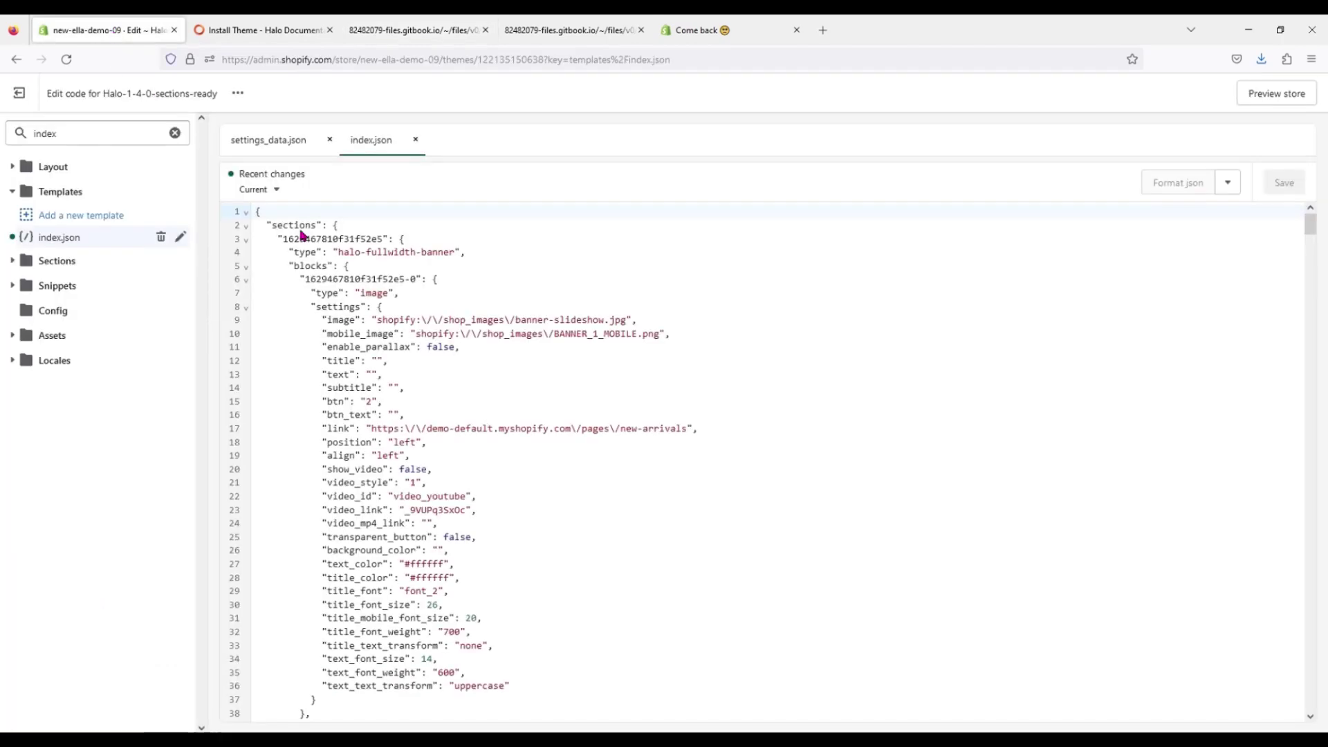
{"action": "left_click", "coordinate": [372, 363]}
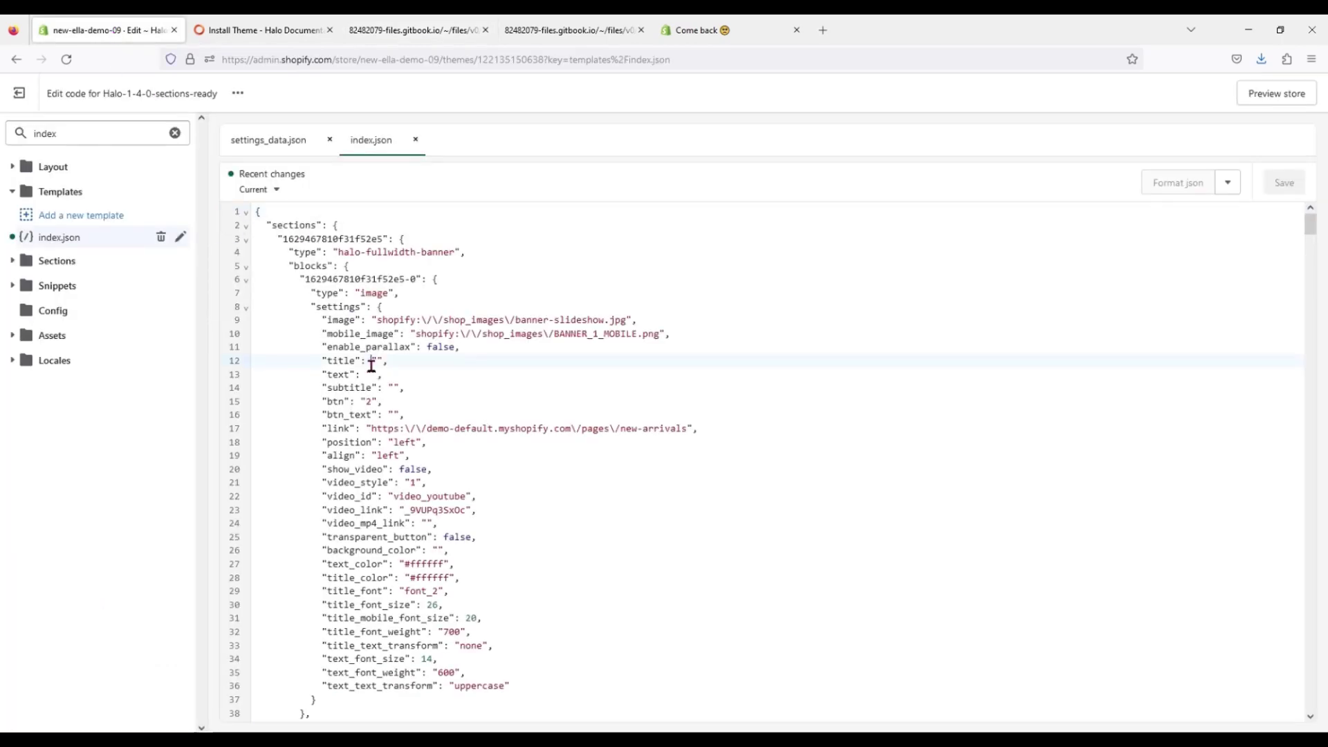
{"action": "key", "text": "ctrl+a"}
{"action": "key", "text": "ctrl+v"}
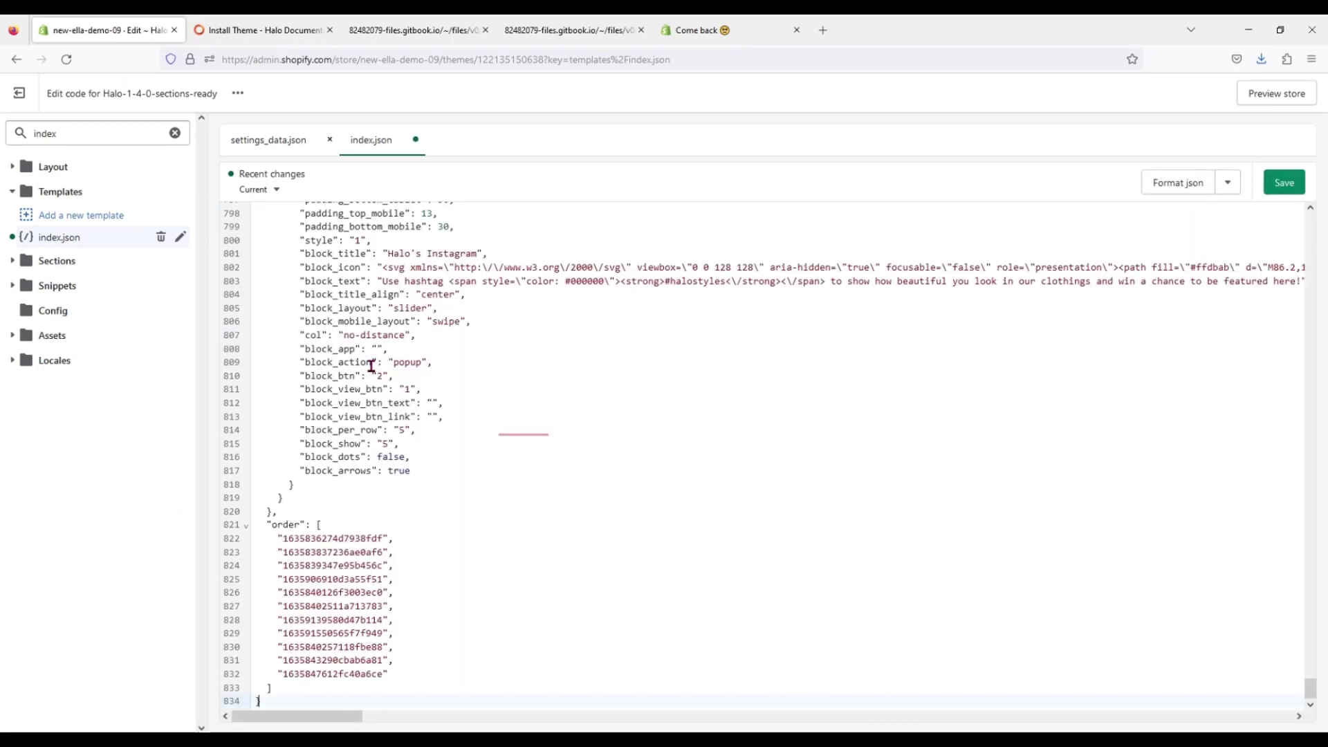
{"action": "left_click", "coordinate": [1288, 188]}
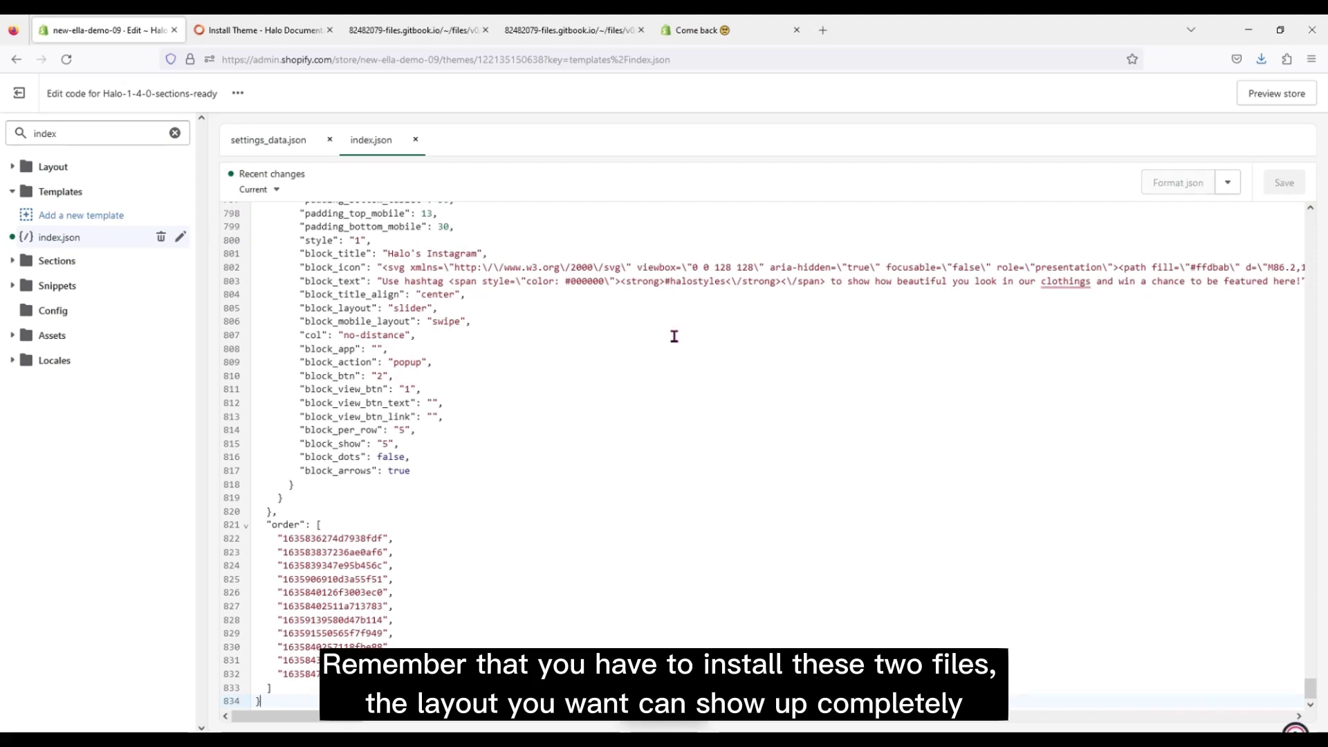
{"action": "left_click", "coordinate": [28, 97]}
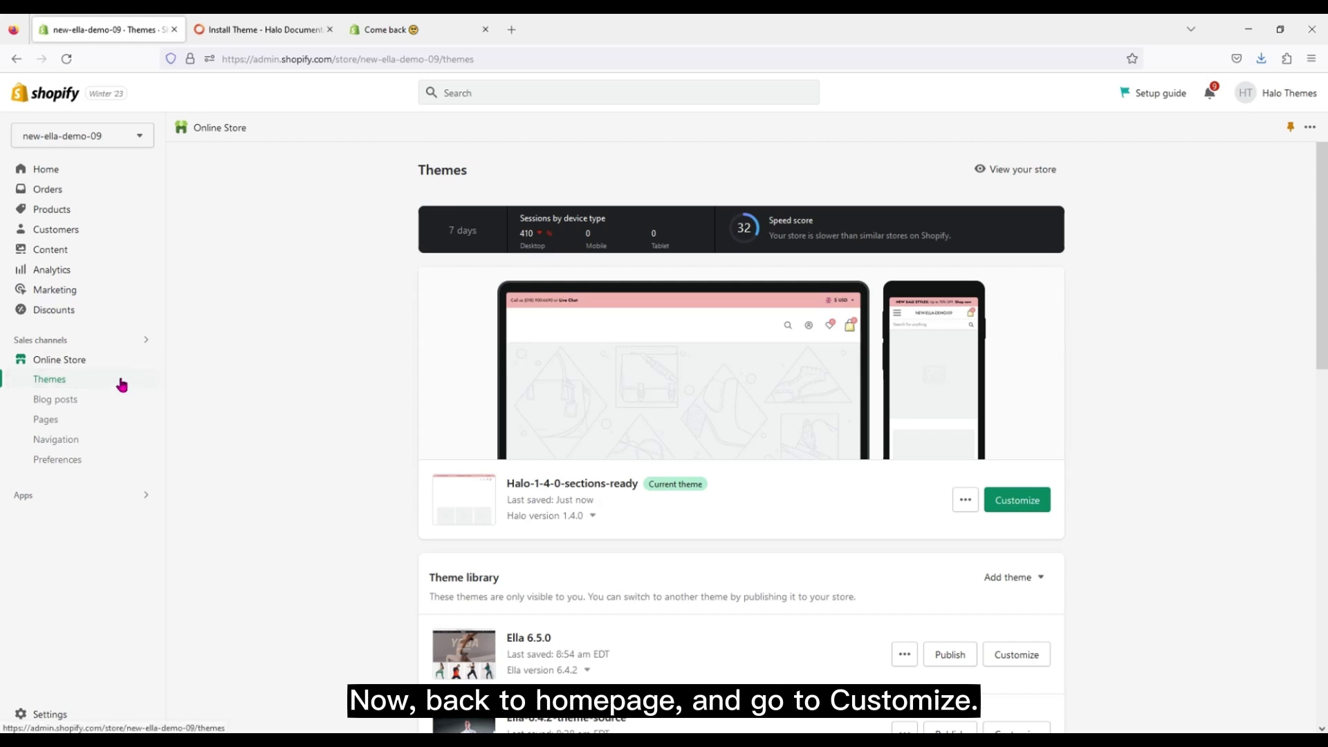
Step: Open the current theme in the customizer and scroll through the Home 03 placeholder sections
{"action": "left_click", "coordinate": [1027, 508]}
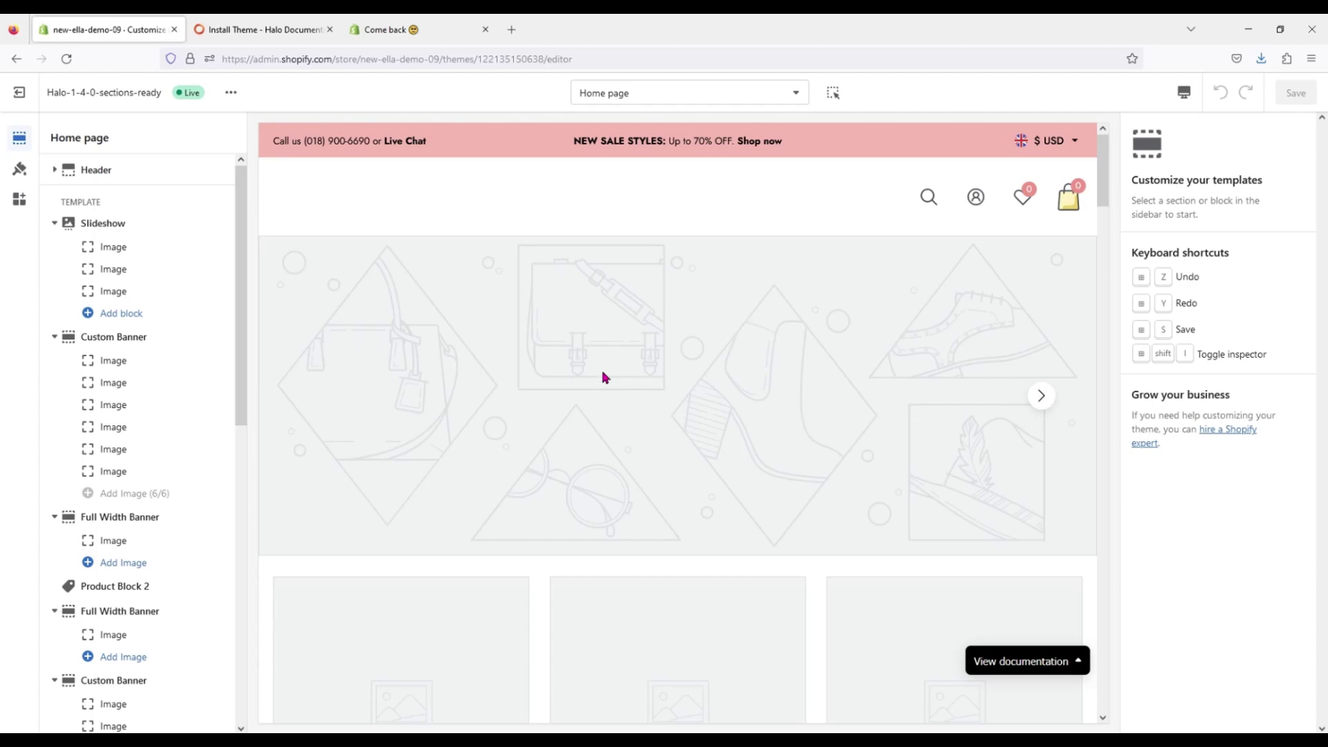
{"action": "scroll", "coordinate": [601, 496], "scroll_direction": "down", "scroll_amount": 15}
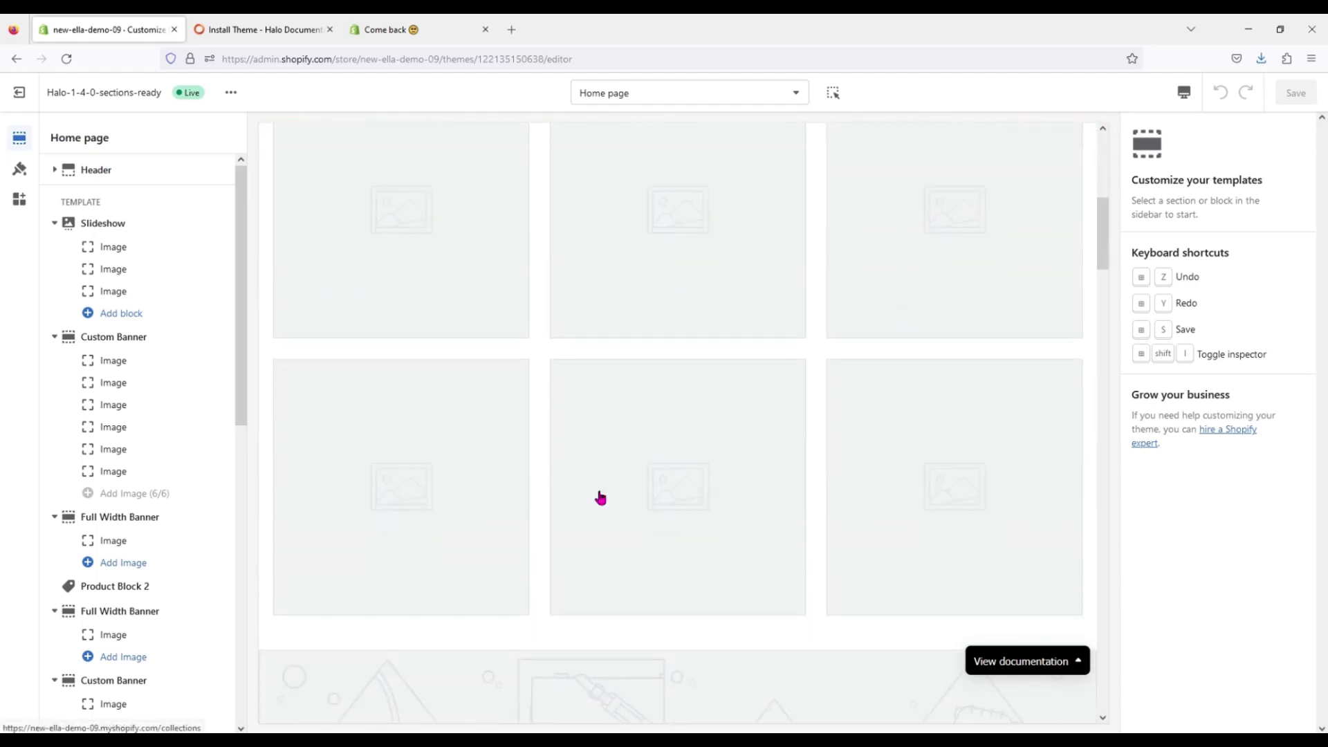
{"action": "scroll", "coordinate": [600, 497], "scroll_direction": "down", "scroll_amount": 15}
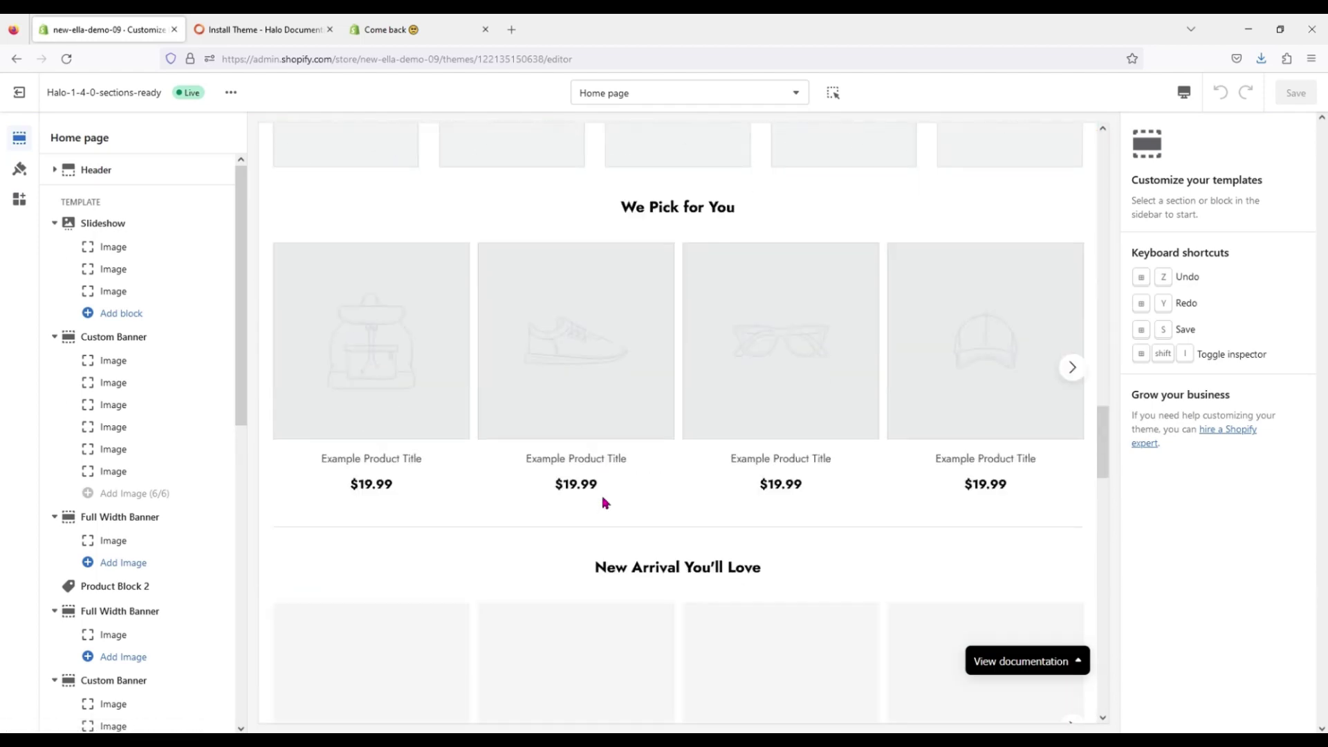
{"action": "left_click_drag", "start_coordinate": [1104, 502], "coordinate": [1104, 169]}
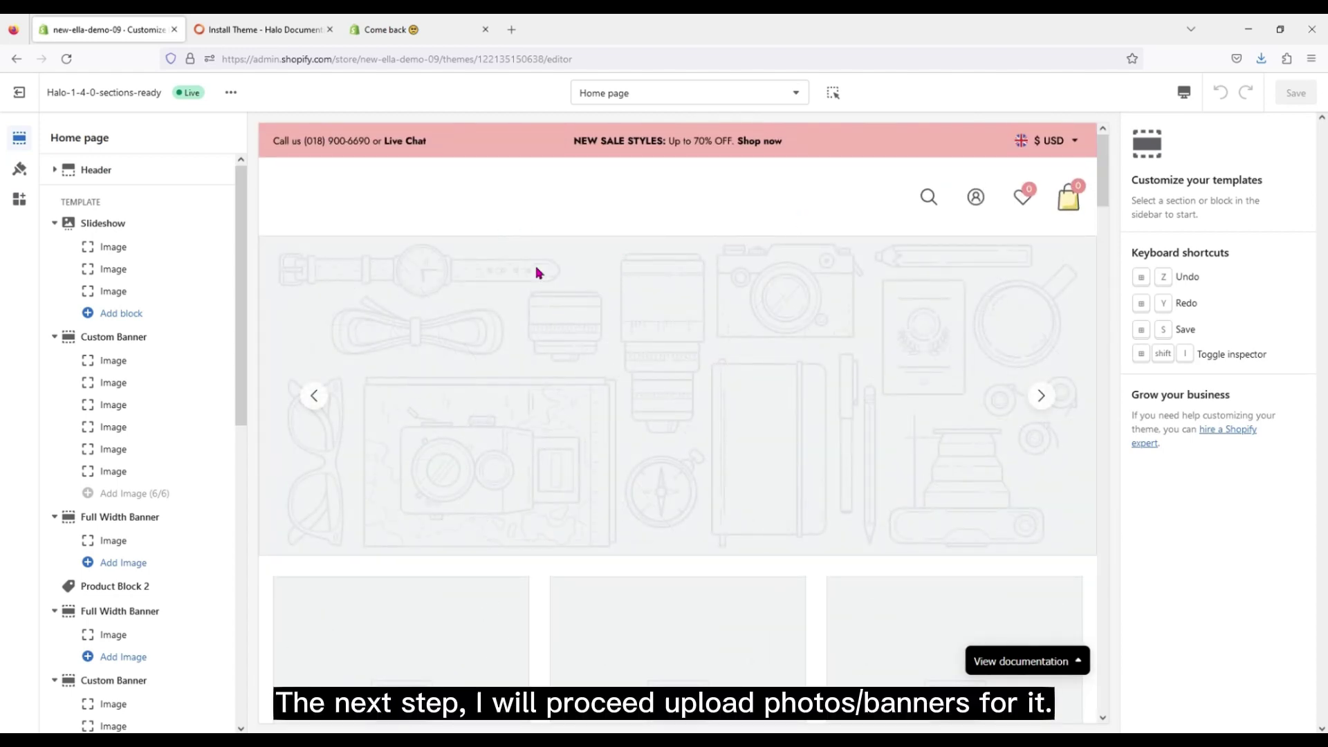
Step: Keep the Left Logo header style and set the ella image as the header logo
{"action": "left_click", "coordinate": [128, 173]}
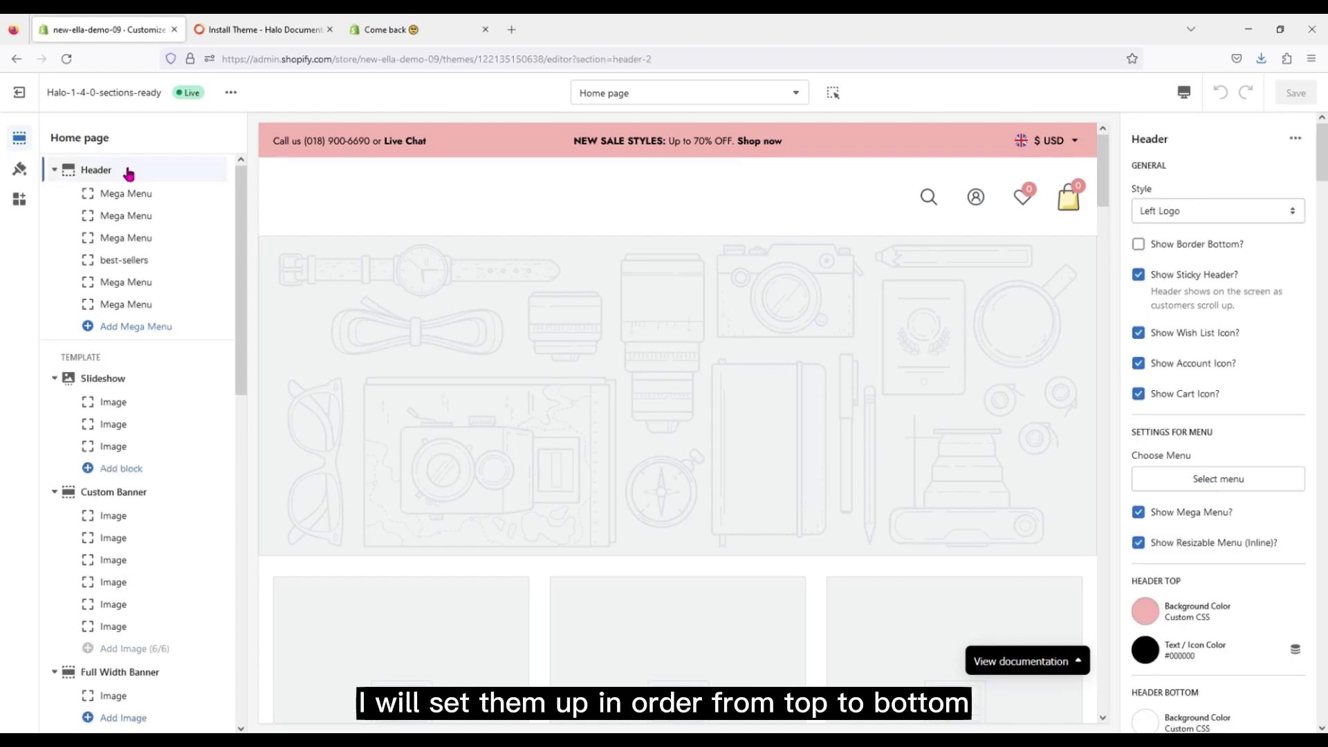
{"action": "left_click", "coordinate": [1160, 216]}
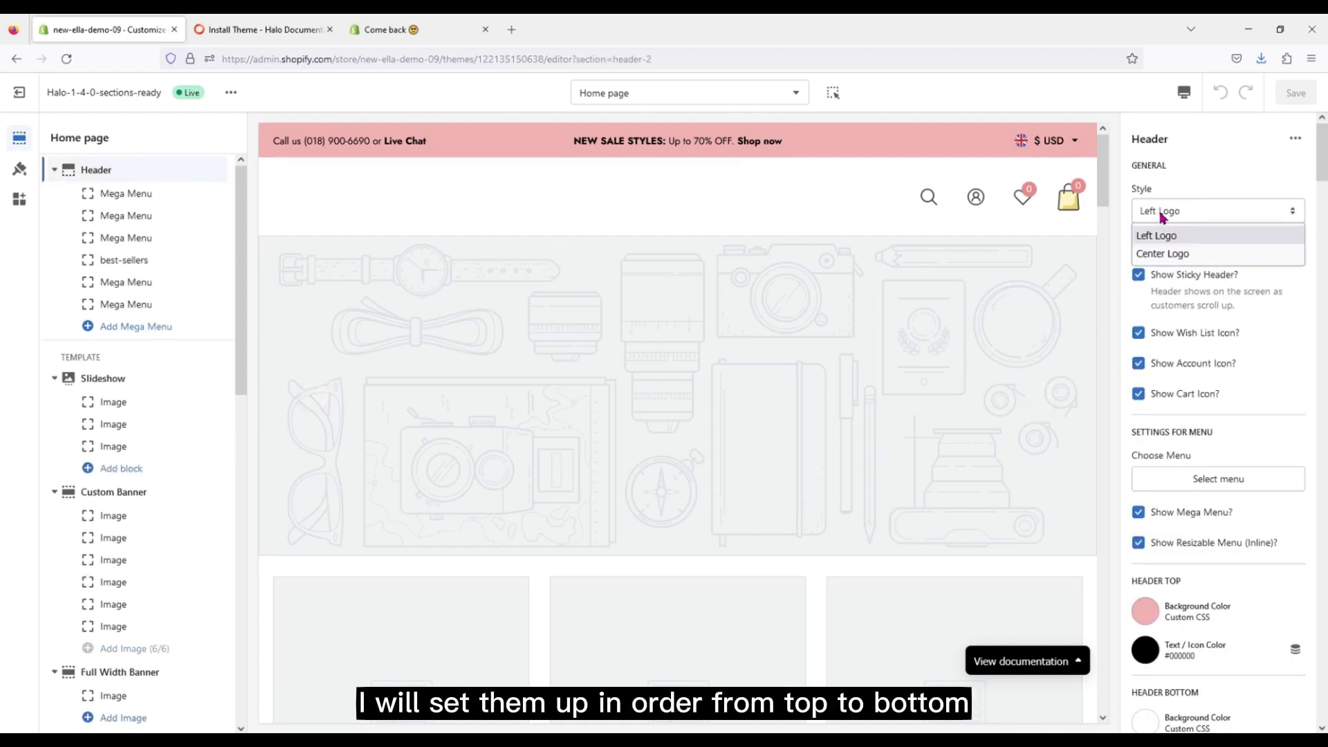
{"action": "left_click", "coordinate": [1202, 210]}
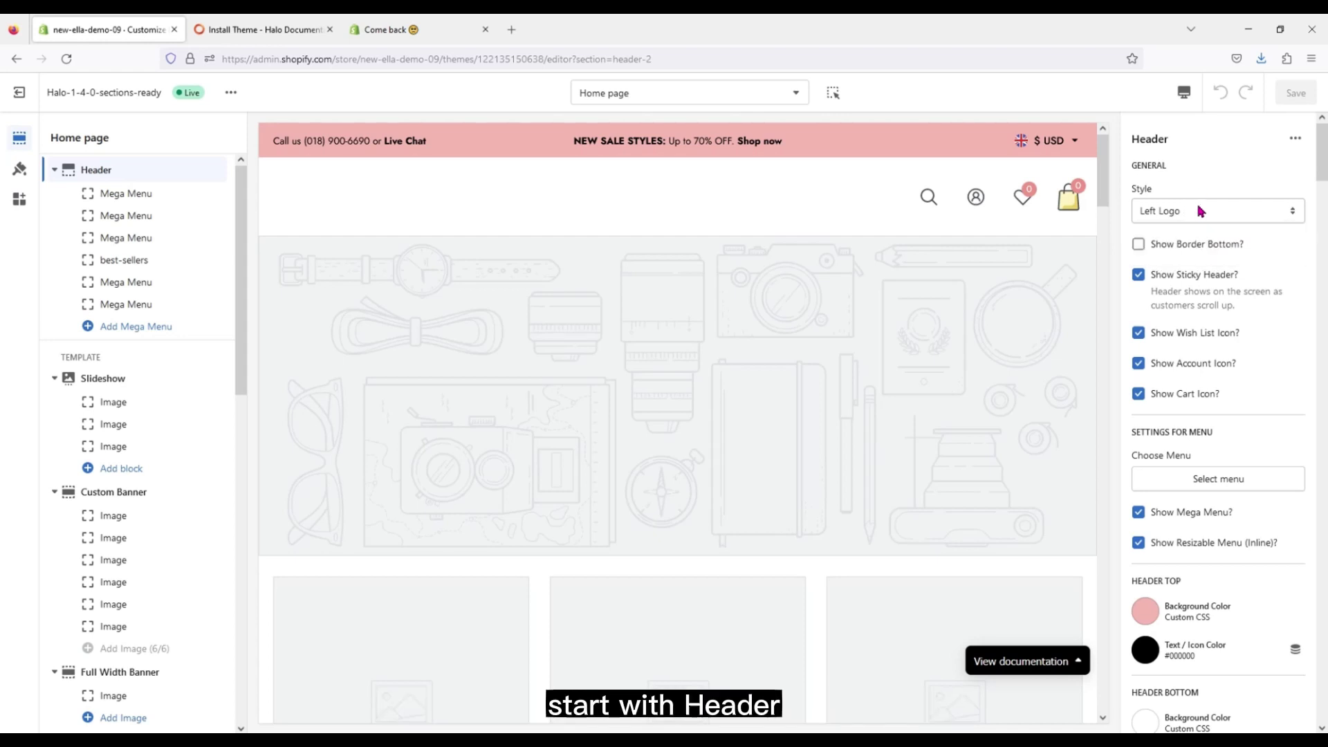
{"action": "scroll", "coordinate": [1198, 478], "scroll_direction": "down", "scroll_amount": 2}
{"action": "scroll", "coordinate": [1198, 470], "scroll_direction": "down", "scroll_amount": 10}
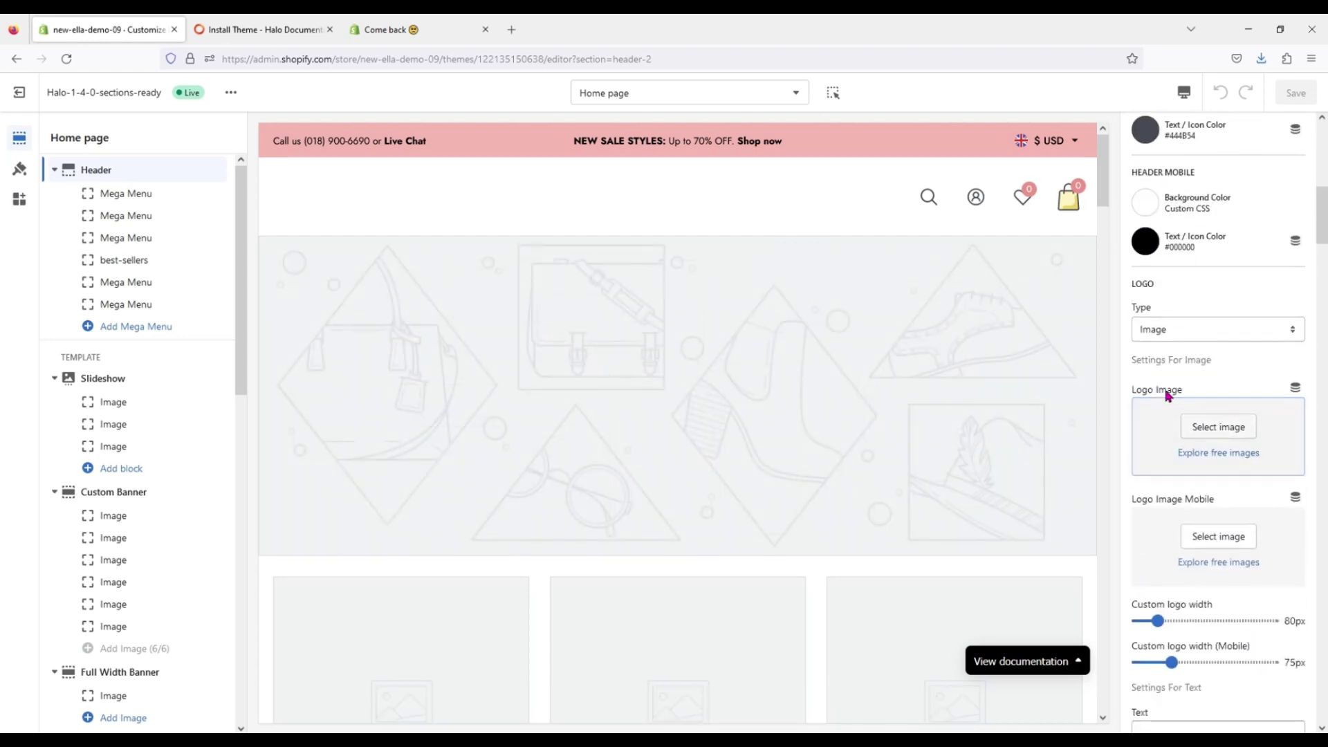
{"action": "left_click", "coordinate": [1218, 427]}
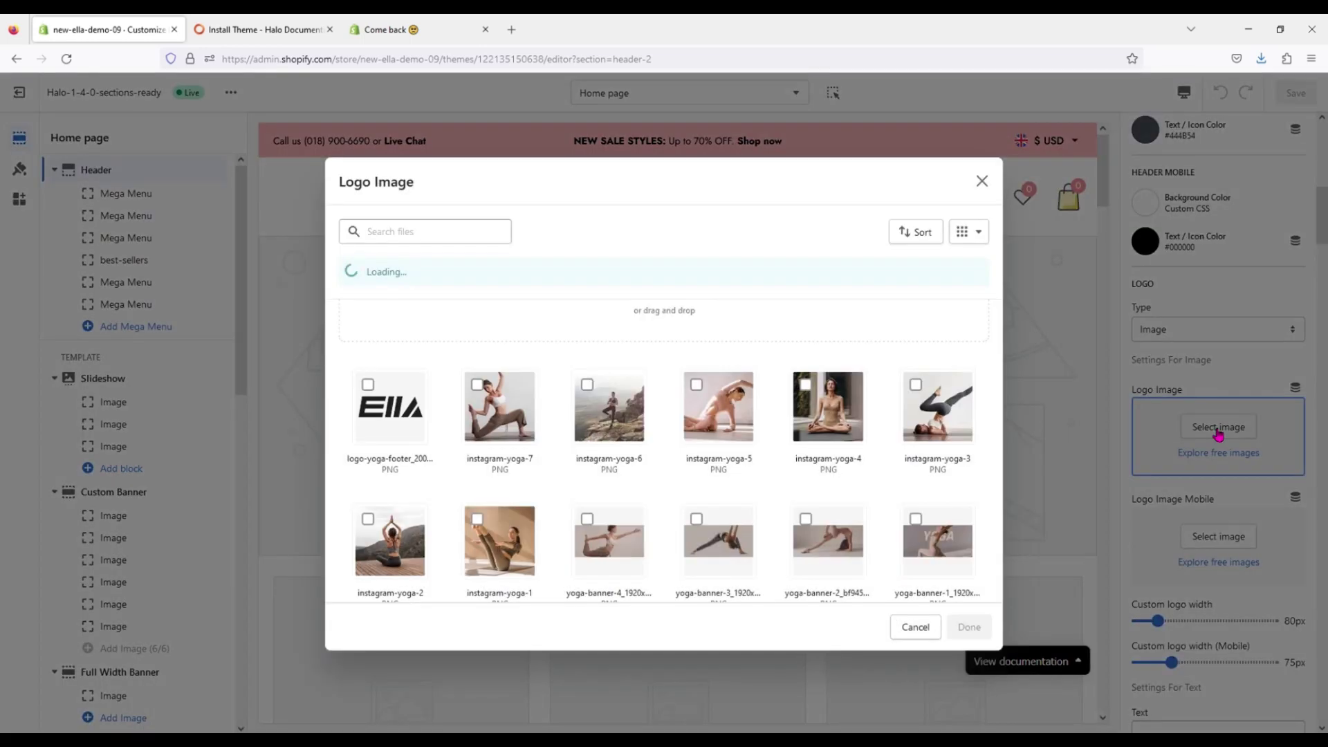
{"action": "scroll", "coordinate": [660, 486], "scroll_direction": "down", "scroll_amount": 15}
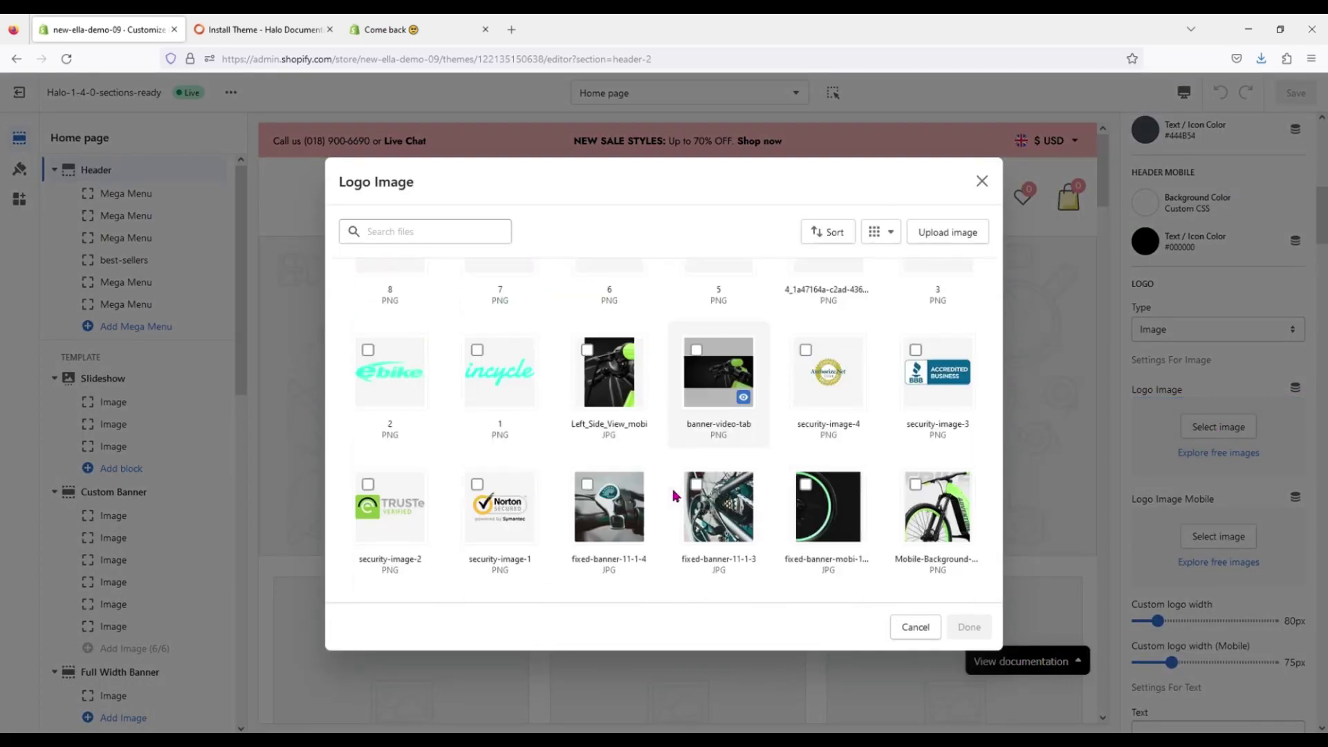
{"action": "scroll", "coordinate": [774, 546], "scroll_direction": "down", "scroll_amount": 5}
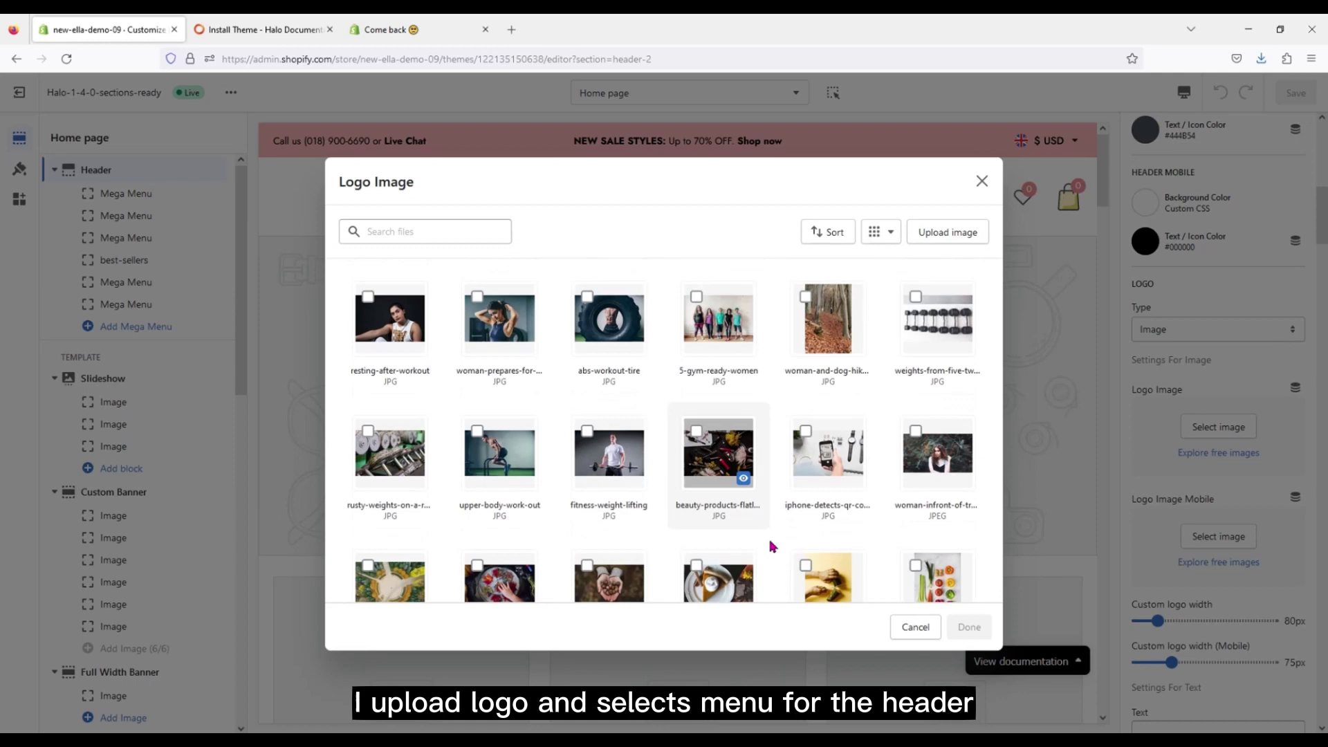
{"action": "scroll", "coordinate": [773, 546], "scroll_direction": "down", "scroll_amount": 10}
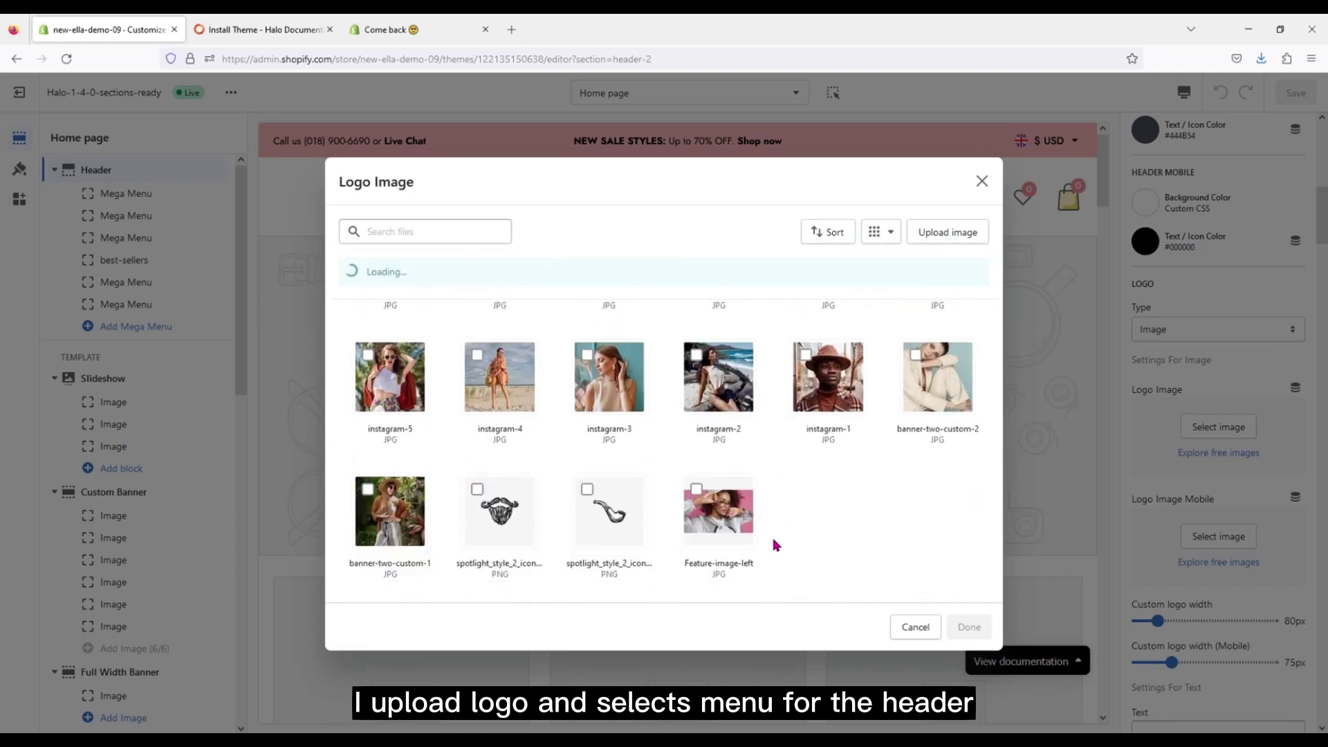
{"action": "scroll", "coordinate": [774, 541], "scroll_direction": "down", "scroll_amount": 4}
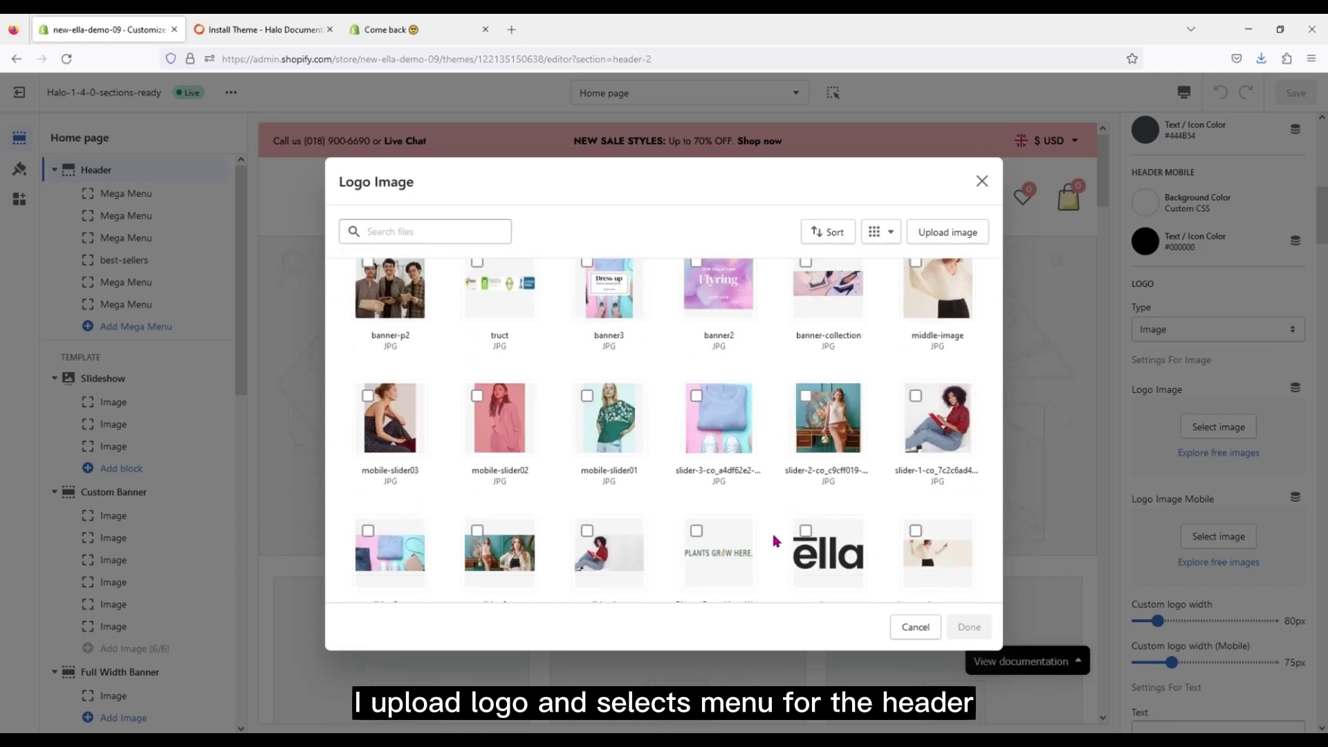
{"action": "left_click", "coordinate": [807, 534]}
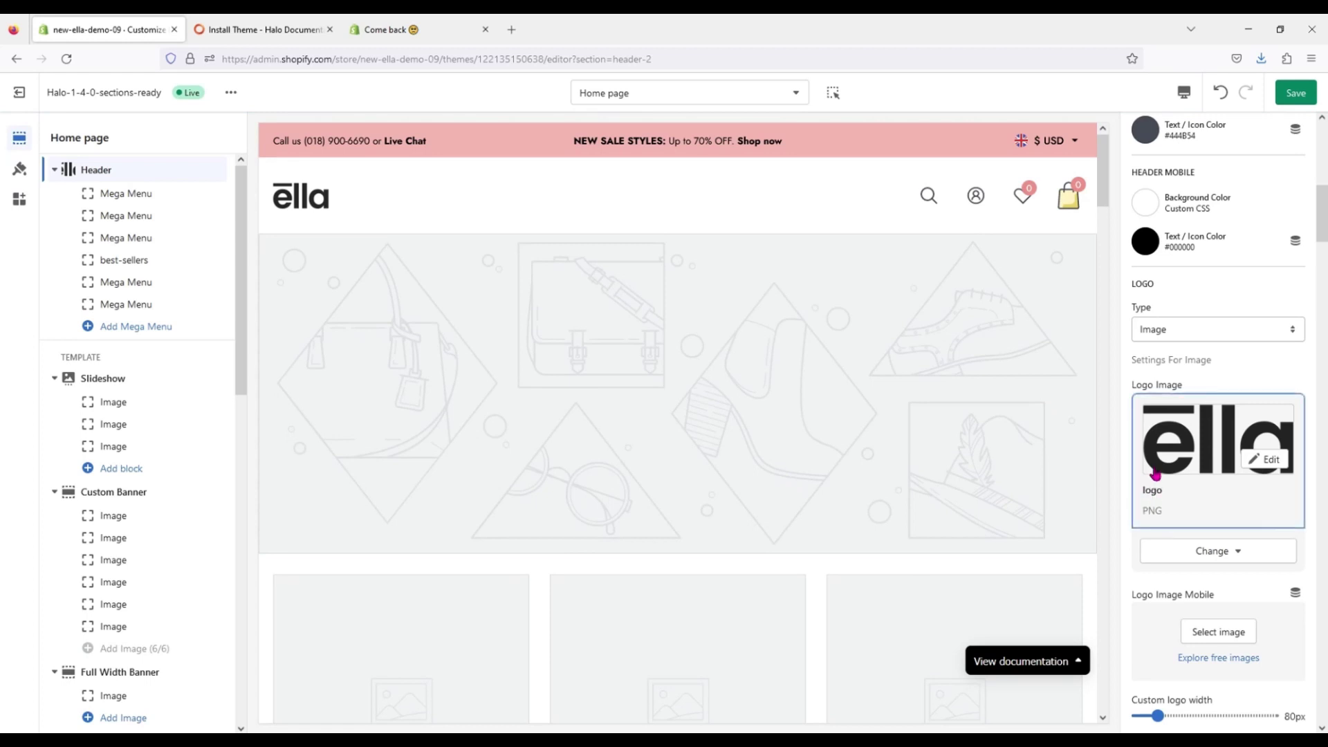
Step: Assign Main menu as the header navigation and collapse the Header section
{"action": "scroll", "coordinate": [1181, 423], "scroll_direction": "up", "scroll_amount": 5}
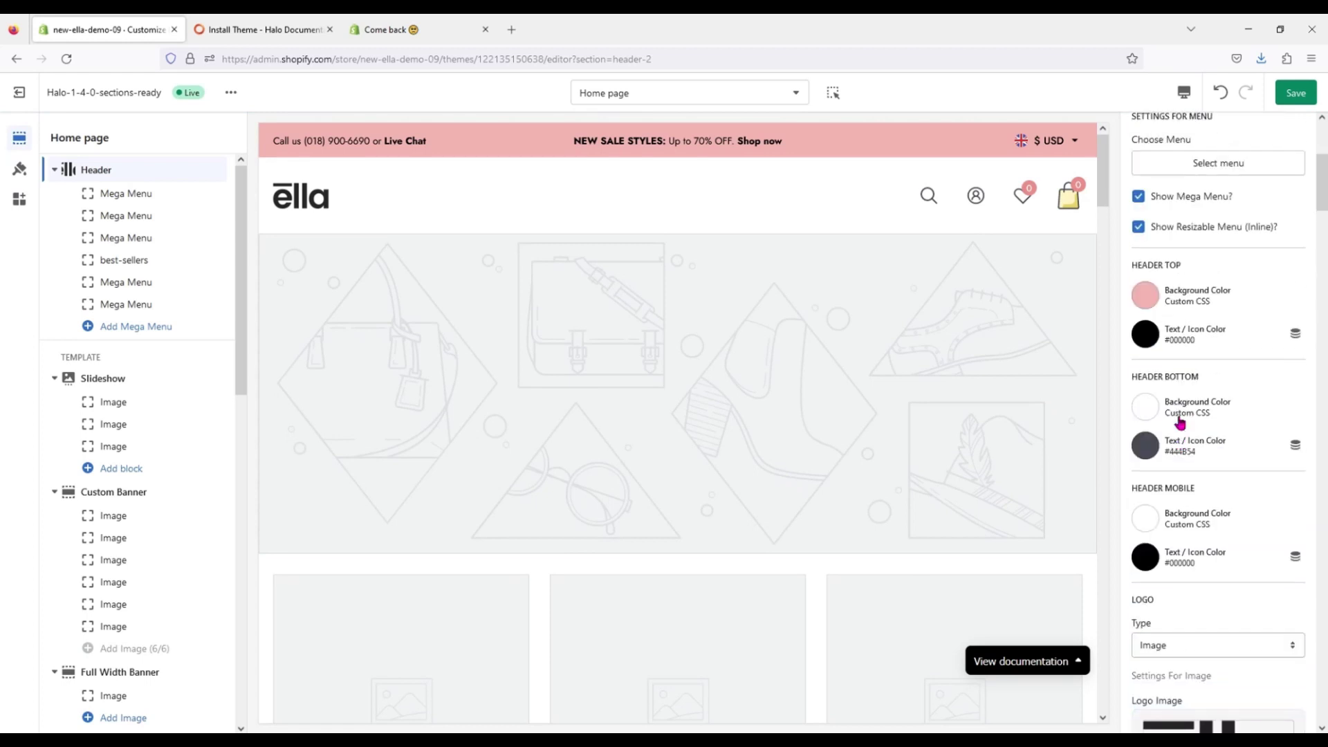
{"action": "scroll", "coordinate": [1180, 423], "scroll_direction": "up", "scroll_amount": 5}
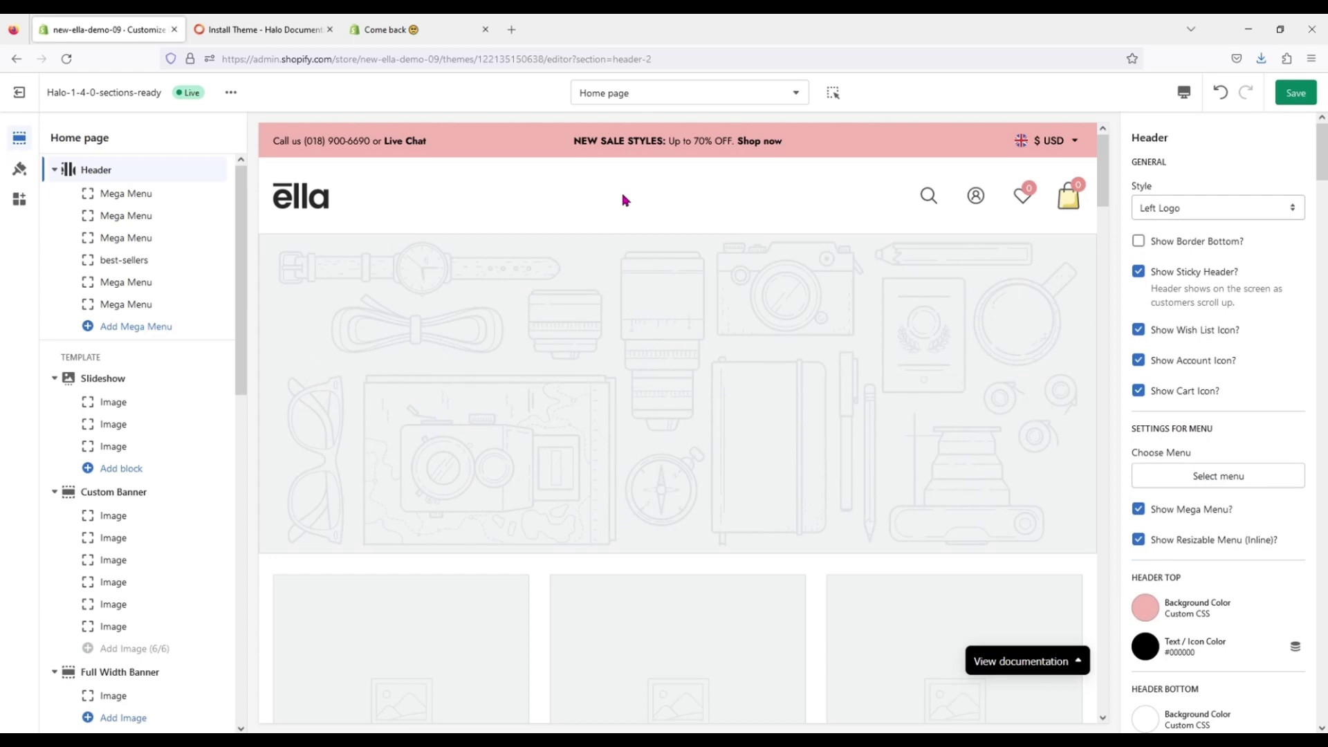
{"action": "left_click", "coordinate": [1214, 483]}
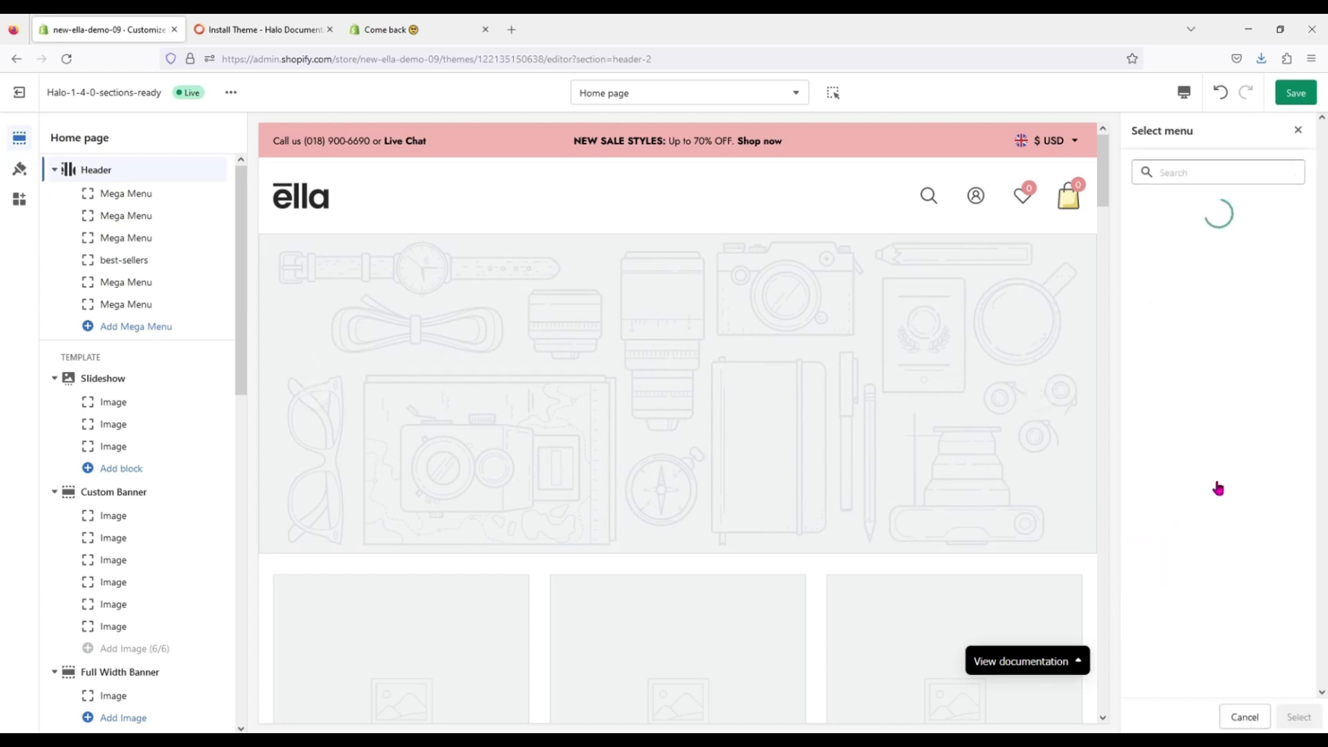
{"action": "left_click", "coordinate": [1167, 343]}
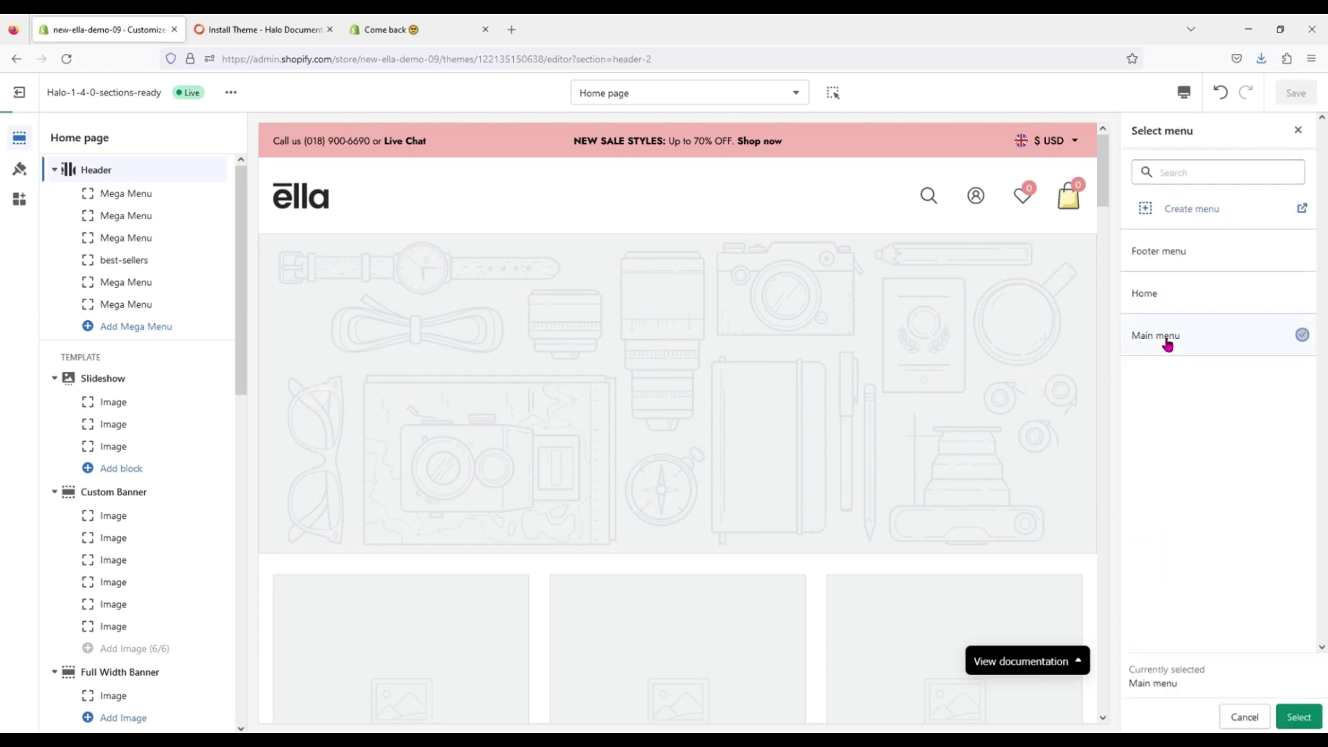
{"action": "left_click", "coordinate": [1298, 717]}
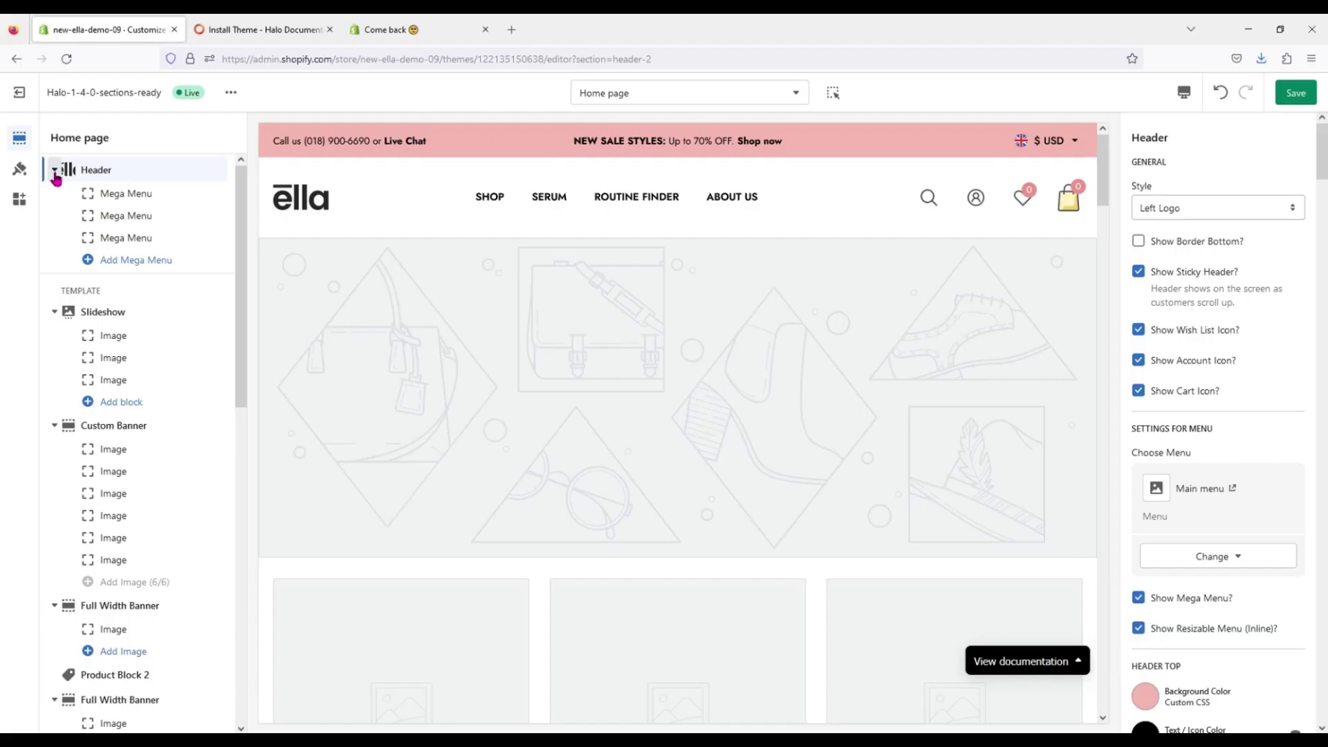
{"action": "left_click", "coordinate": [55, 171]}
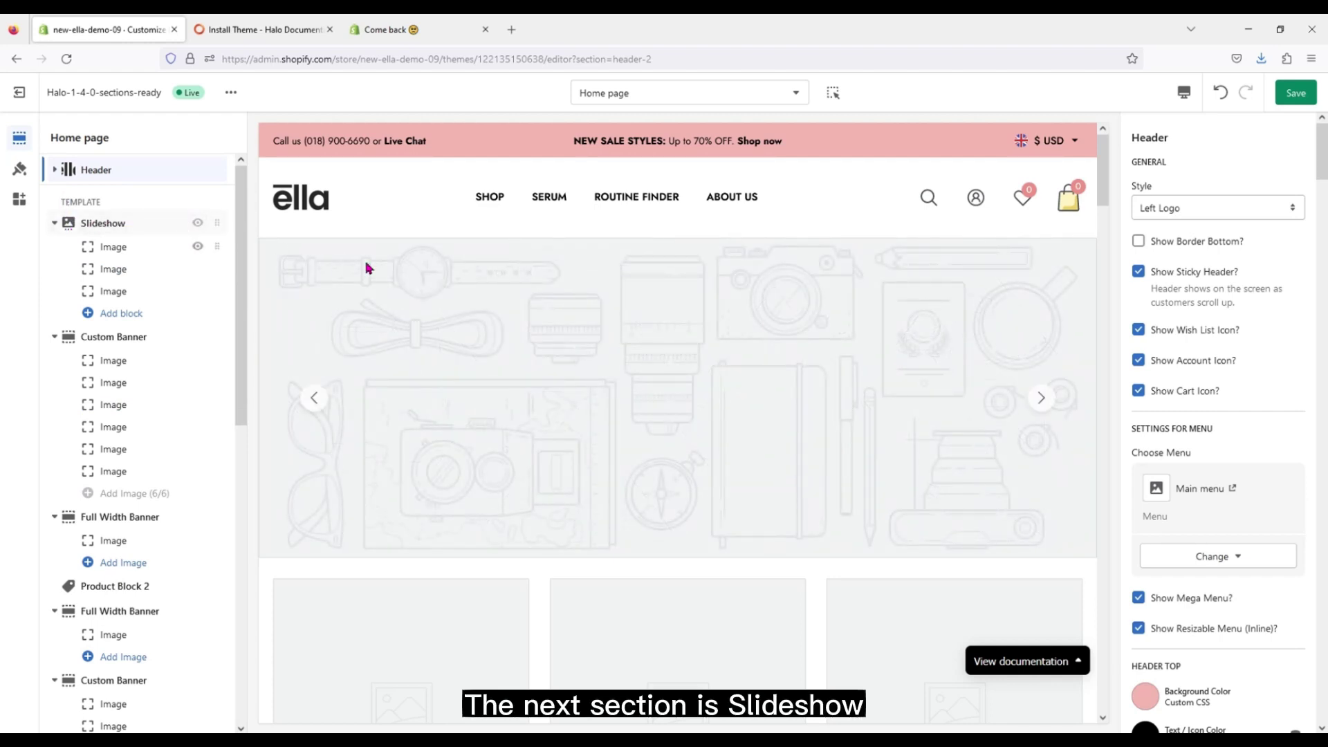
Step: Enable the inspector and open the Slideshow's first image slide settings
{"action": "left_click", "coordinate": [828, 101]}
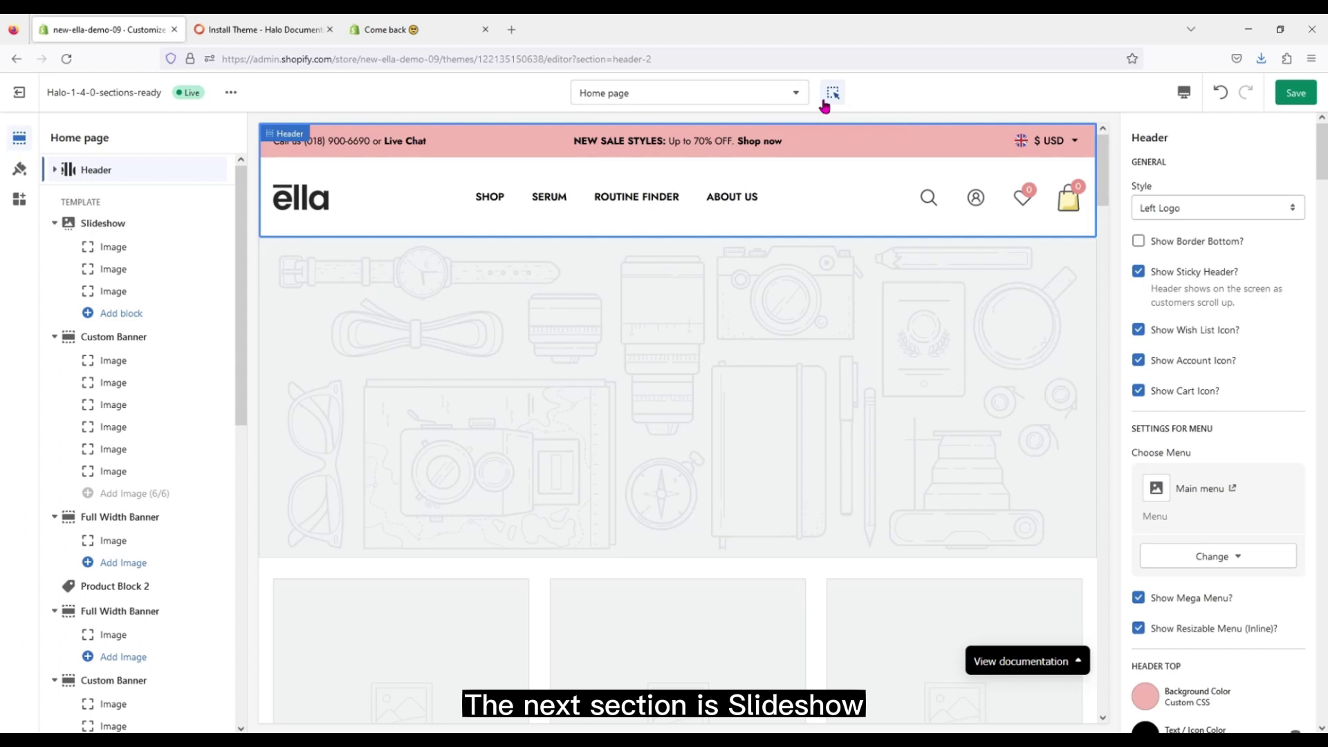
{"action": "left_click", "coordinate": [657, 333]}
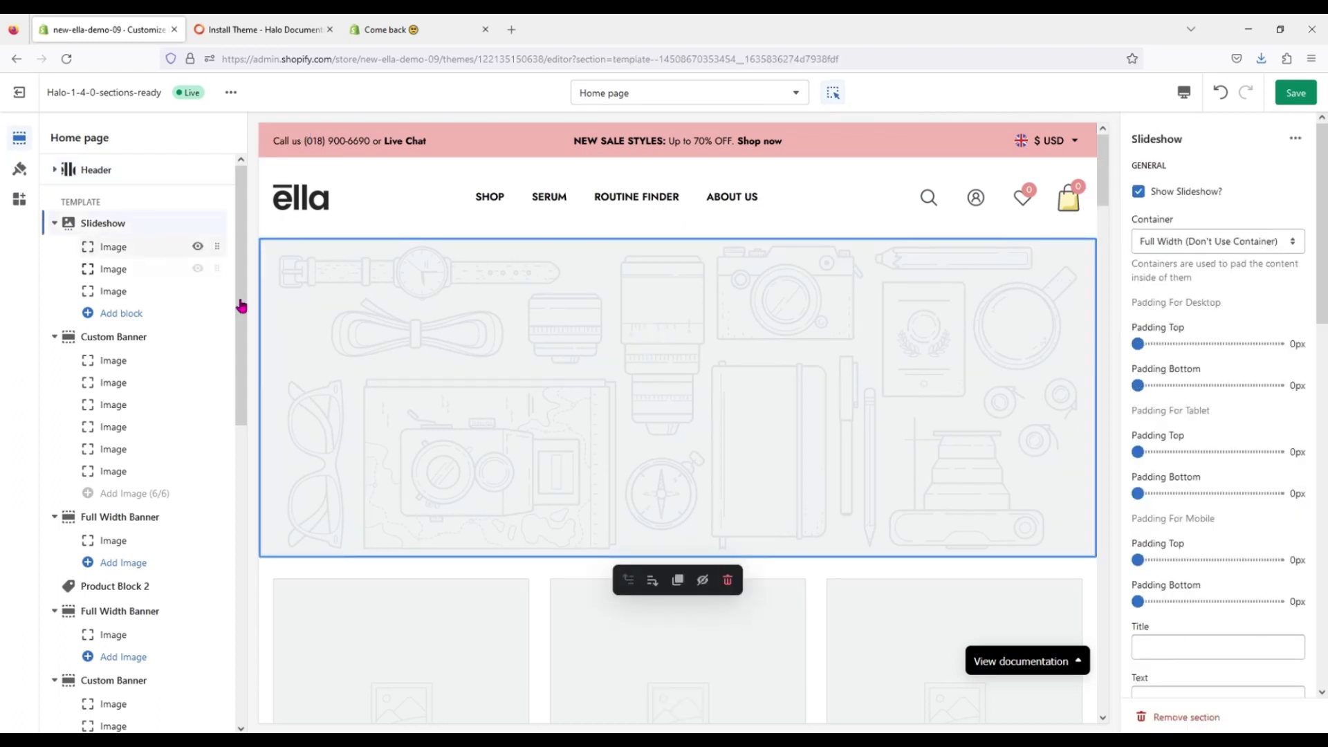
{"action": "scroll", "coordinate": [1193, 510], "scroll_direction": "down", "scroll_amount": 5}
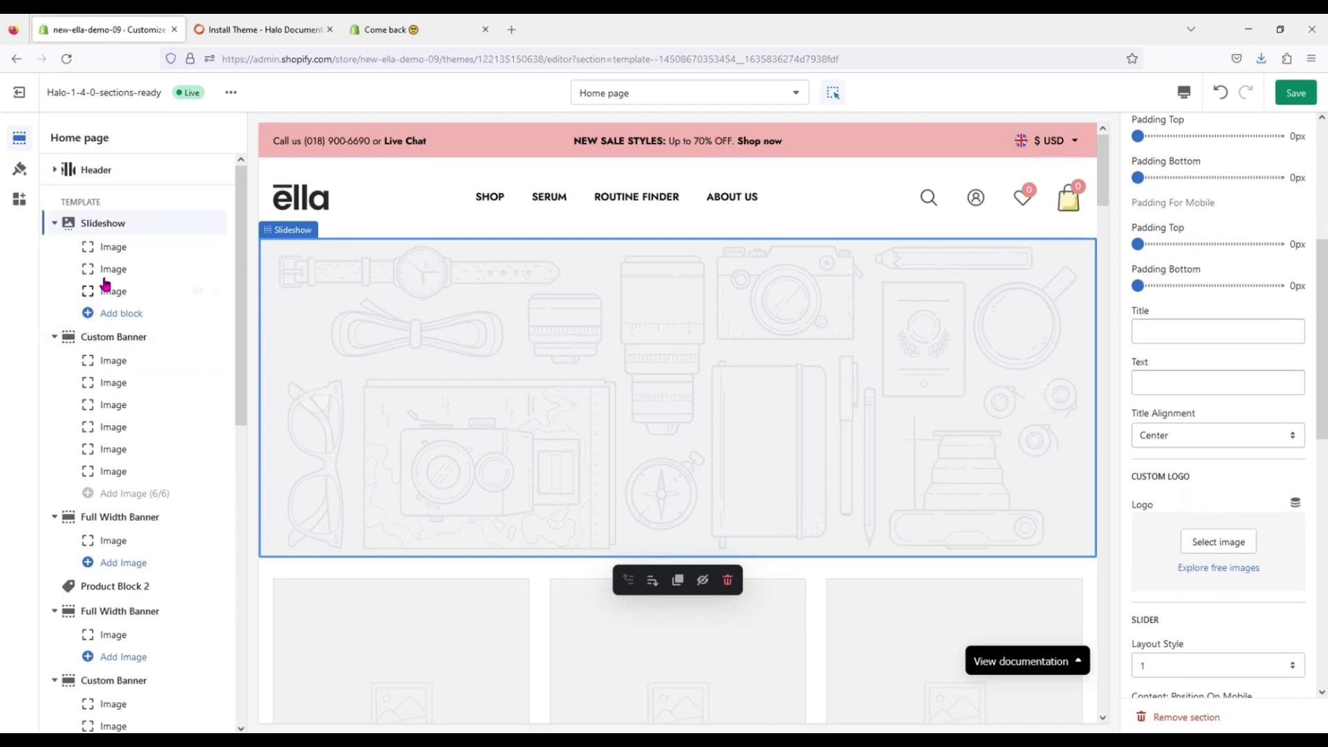
{"action": "left_click", "coordinate": [114, 247]}
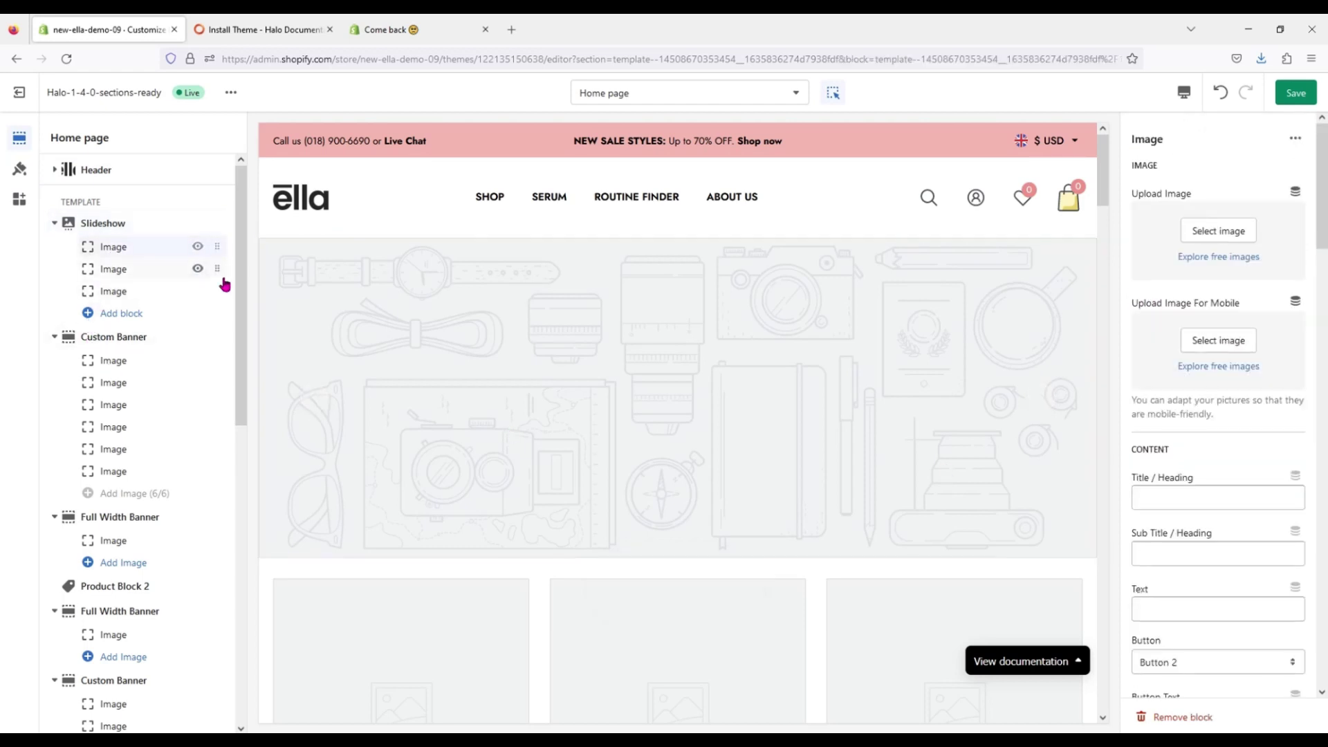
Step: Upload slide-1_1920x and use it as the first slide's 'dresses on SALE' image
{"action": "left_click", "coordinate": [1234, 230]}
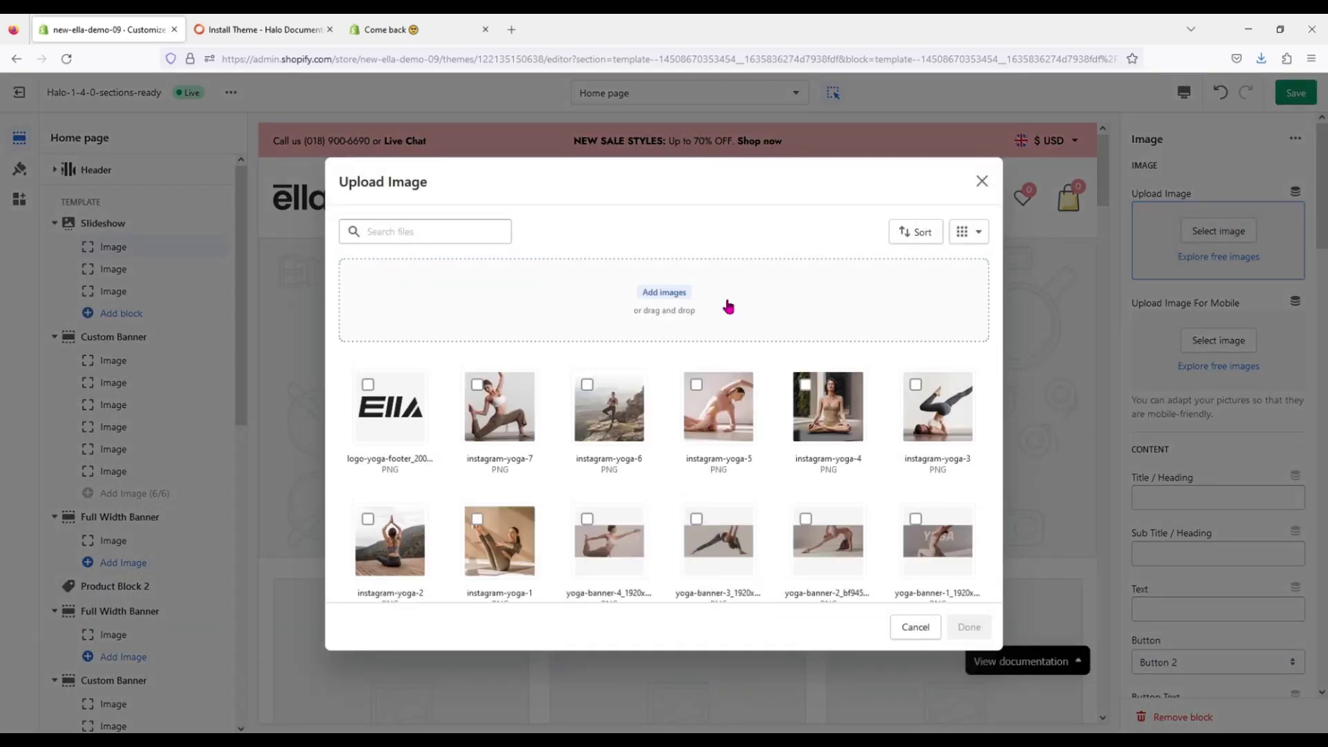
{"action": "left_click", "coordinate": [648, 305]}
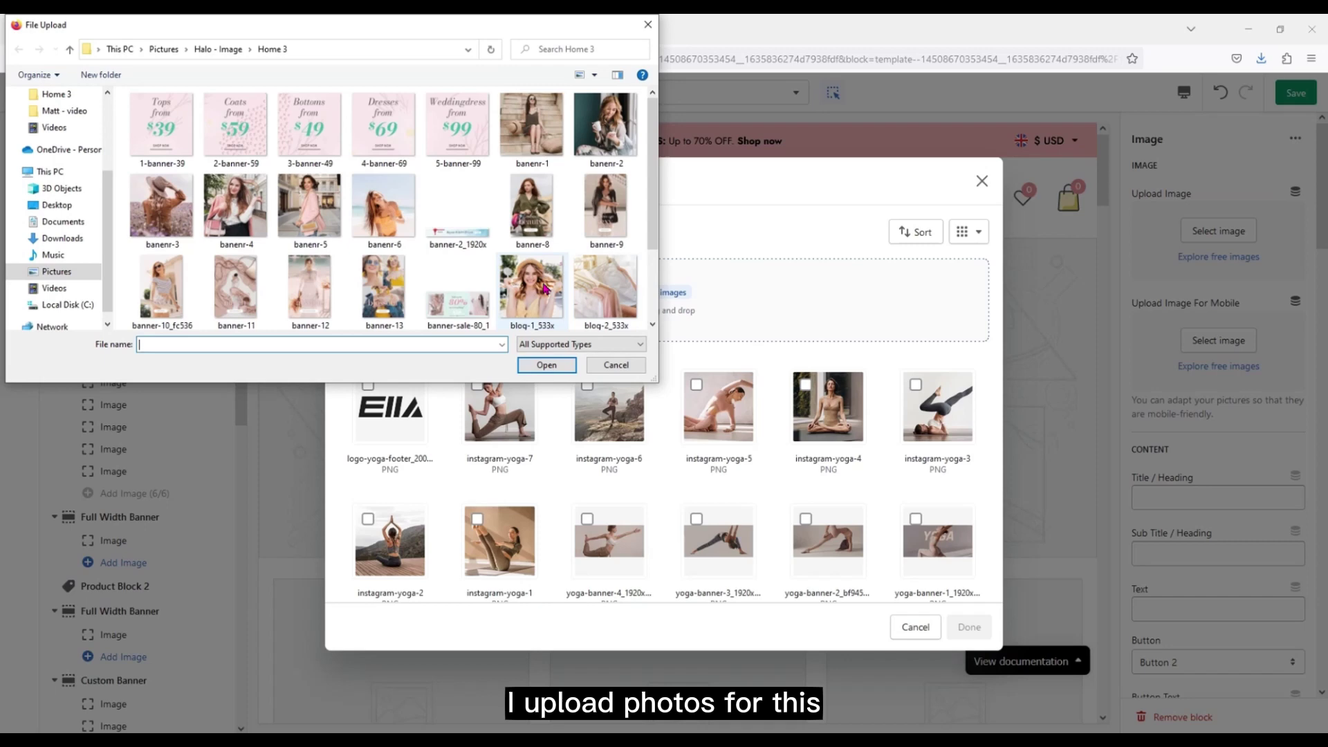
{"action": "scroll", "coordinate": [543, 288], "scroll_direction": "down", "scroll_amount": 3}
{"action": "scroll", "coordinate": [415, 277], "scroll_direction": "up", "scroll_amount": 2}
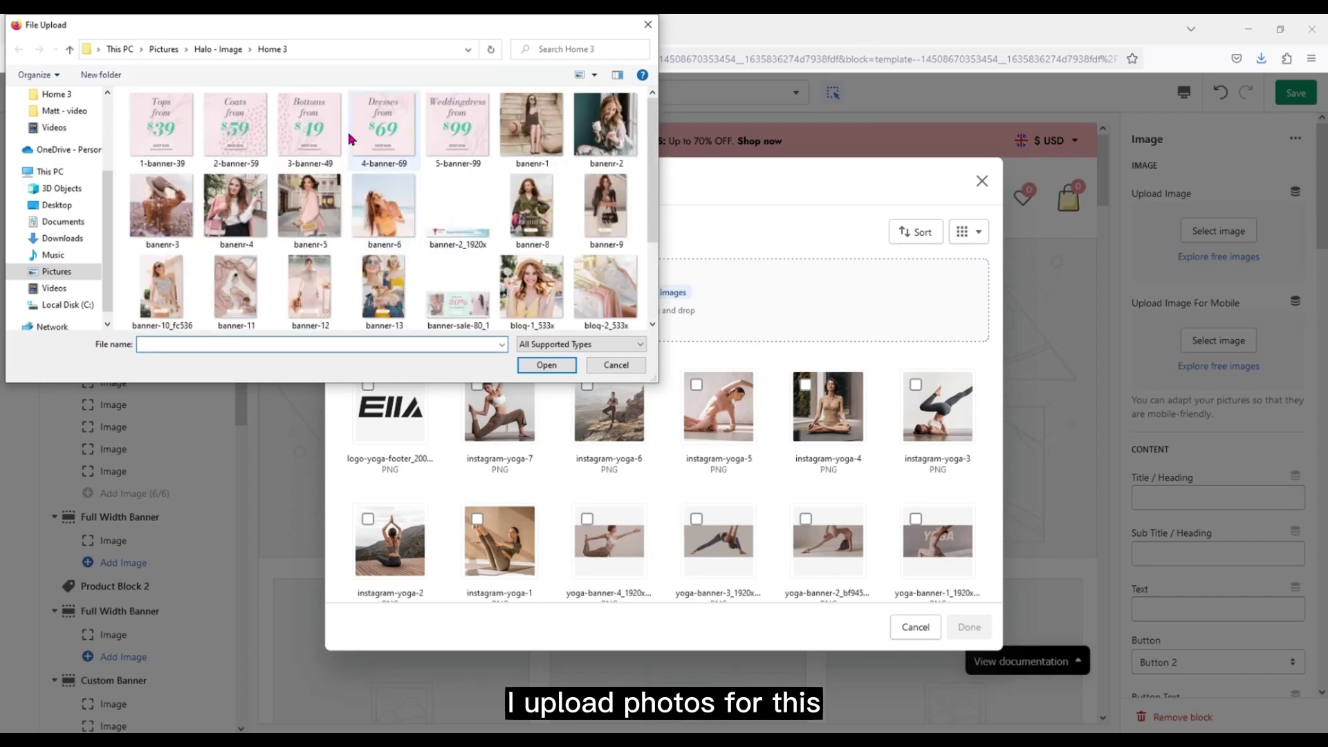
{"action": "scroll", "coordinate": [283, 267], "scroll_direction": "down", "scroll_amount": 2}
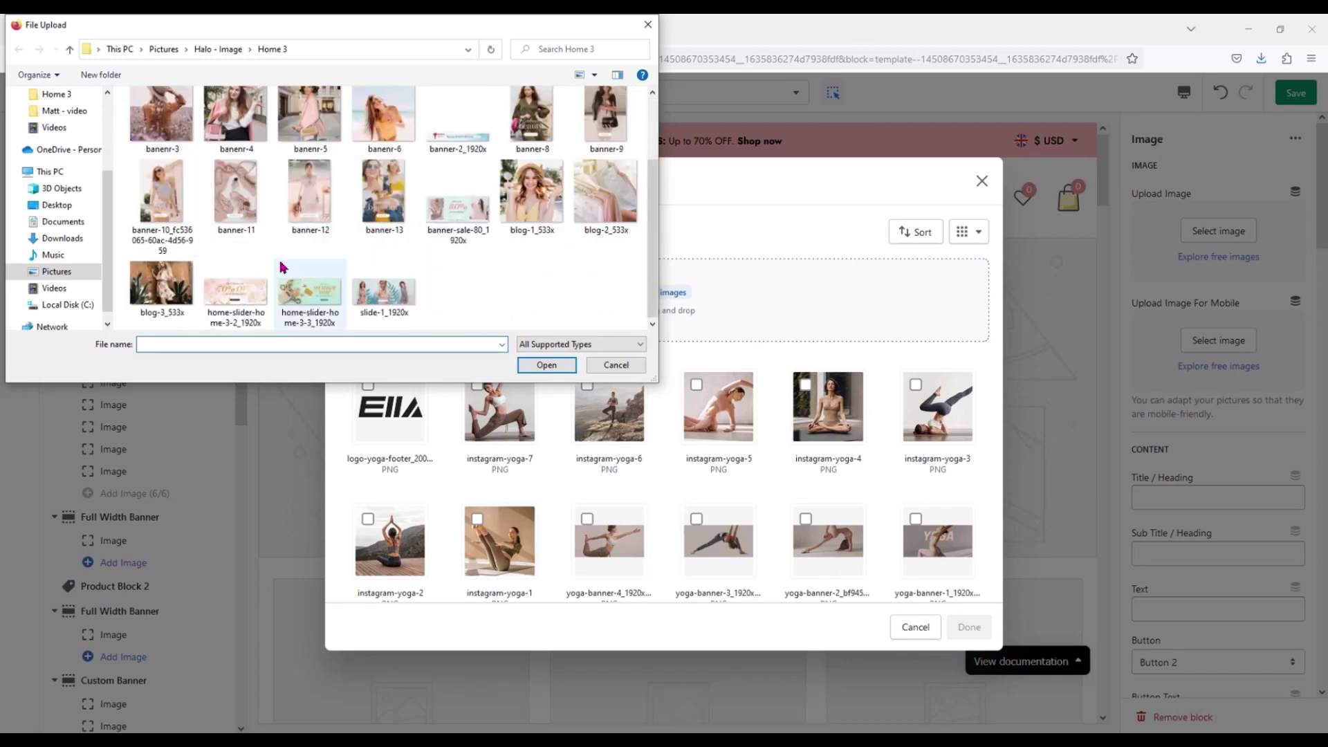
{"action": "left_click", "coordinate": [410, 295]}
{"action": "left_click", "coordinate": [546, 365]}
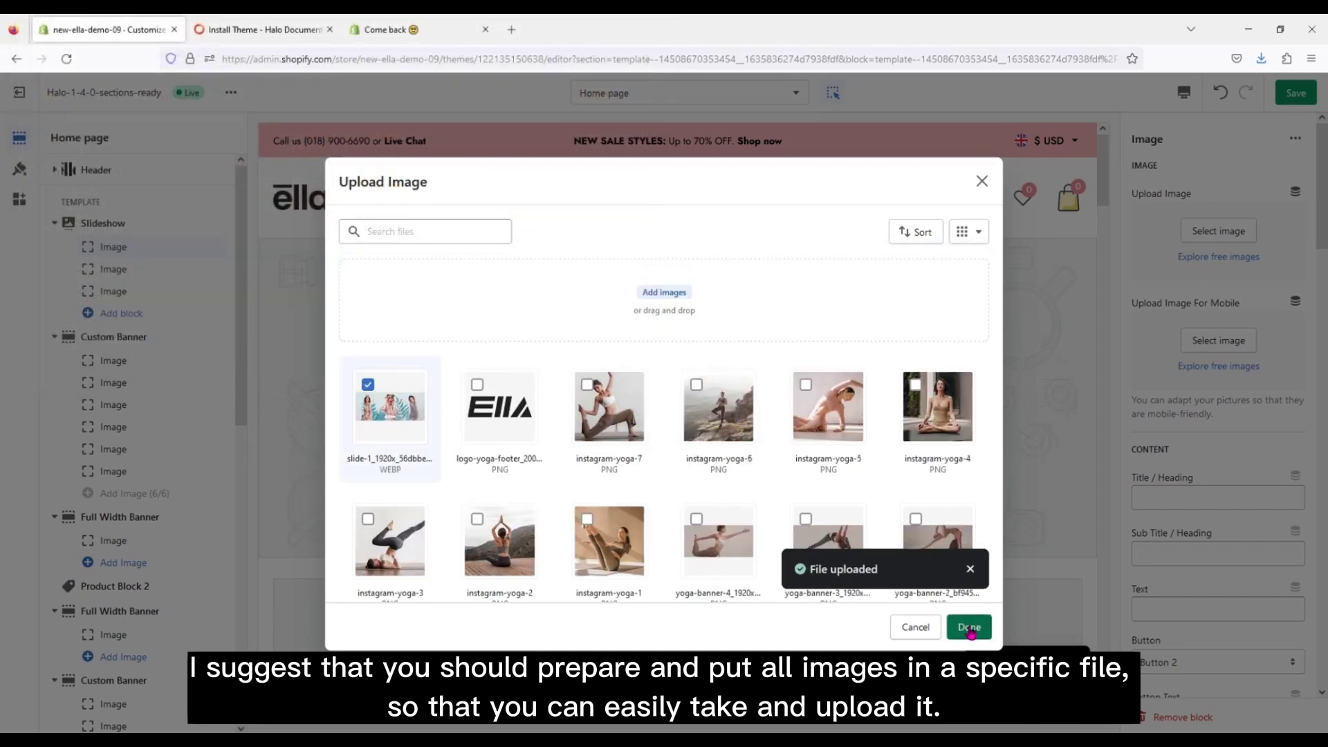
{"action": "left_click", "coordinate": [969, 626]}
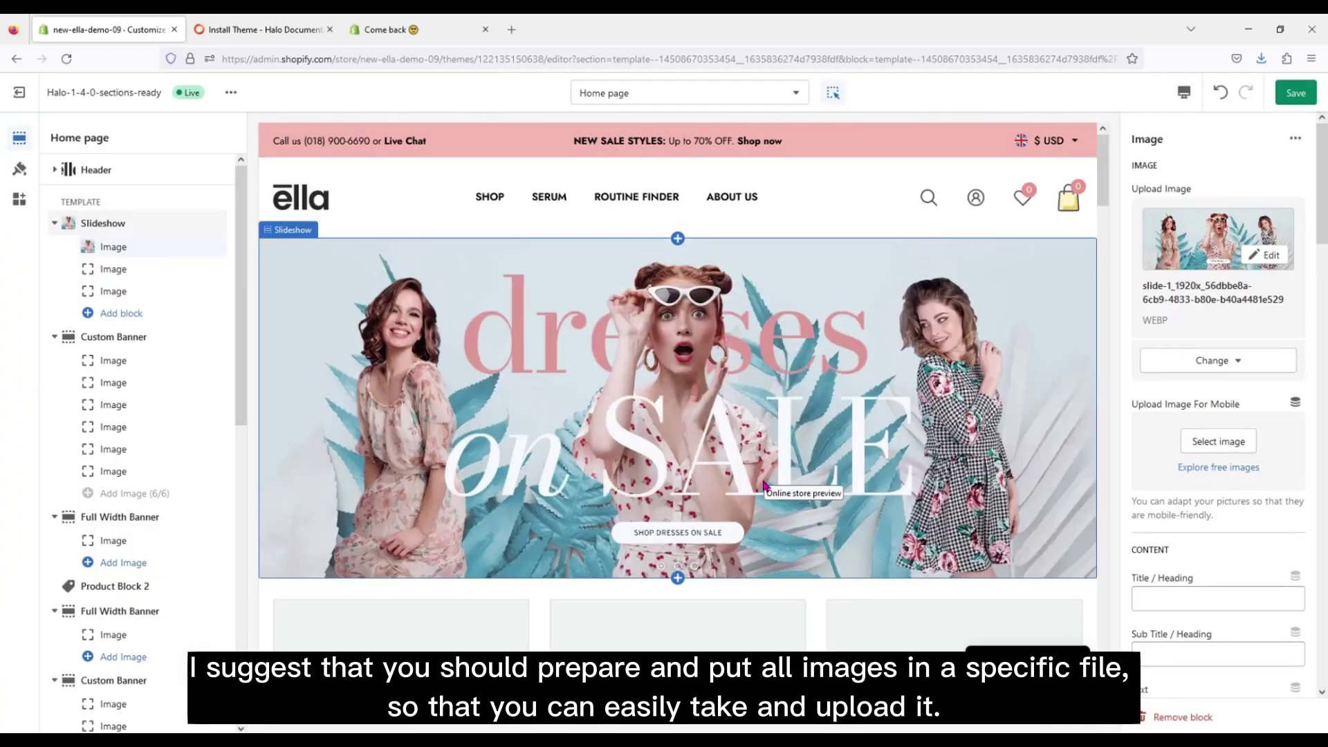
{"action": "left_click", "coordinate": [152, 276]}
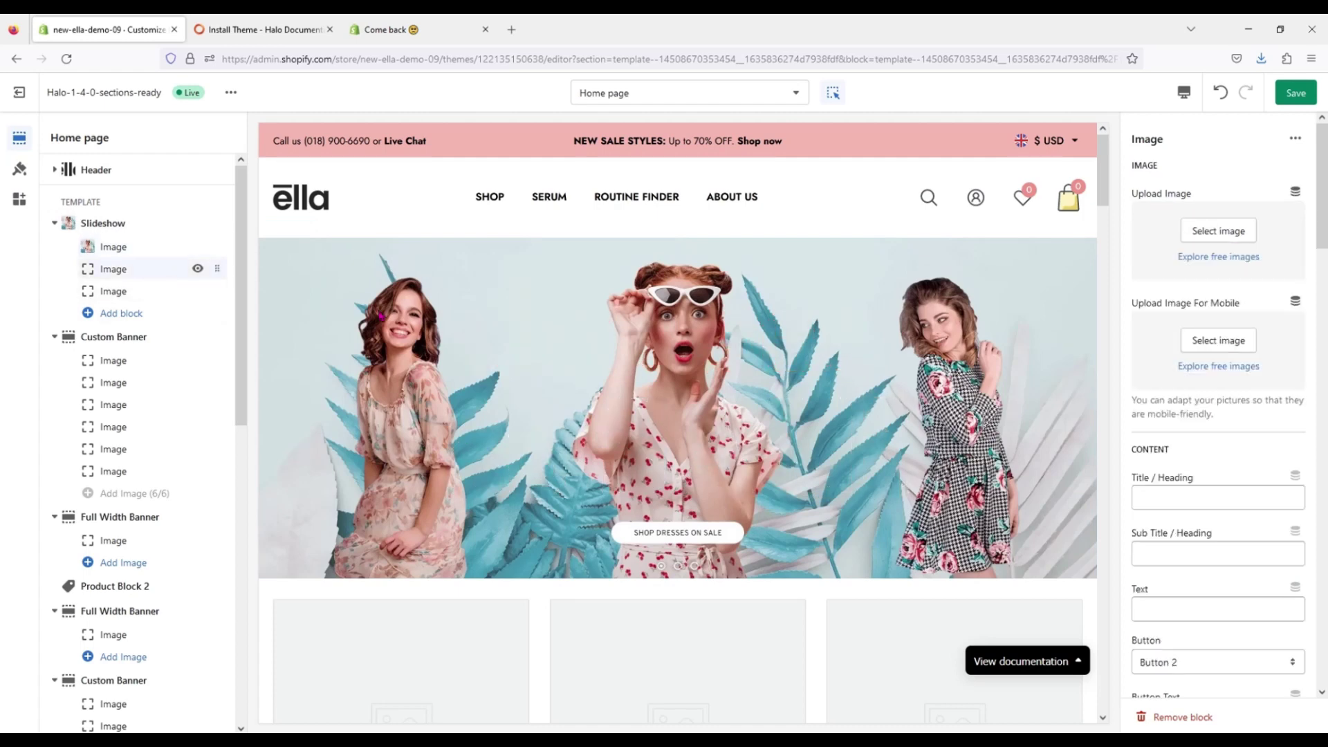
Step: Upload home-slider-home-3-2 and home-slider-home-3-3, and set the second slide's image
{"action": "left_click", "coordinate": [1182, 255]}
{"action": "left_click", "coordinate": [1296, 132]}
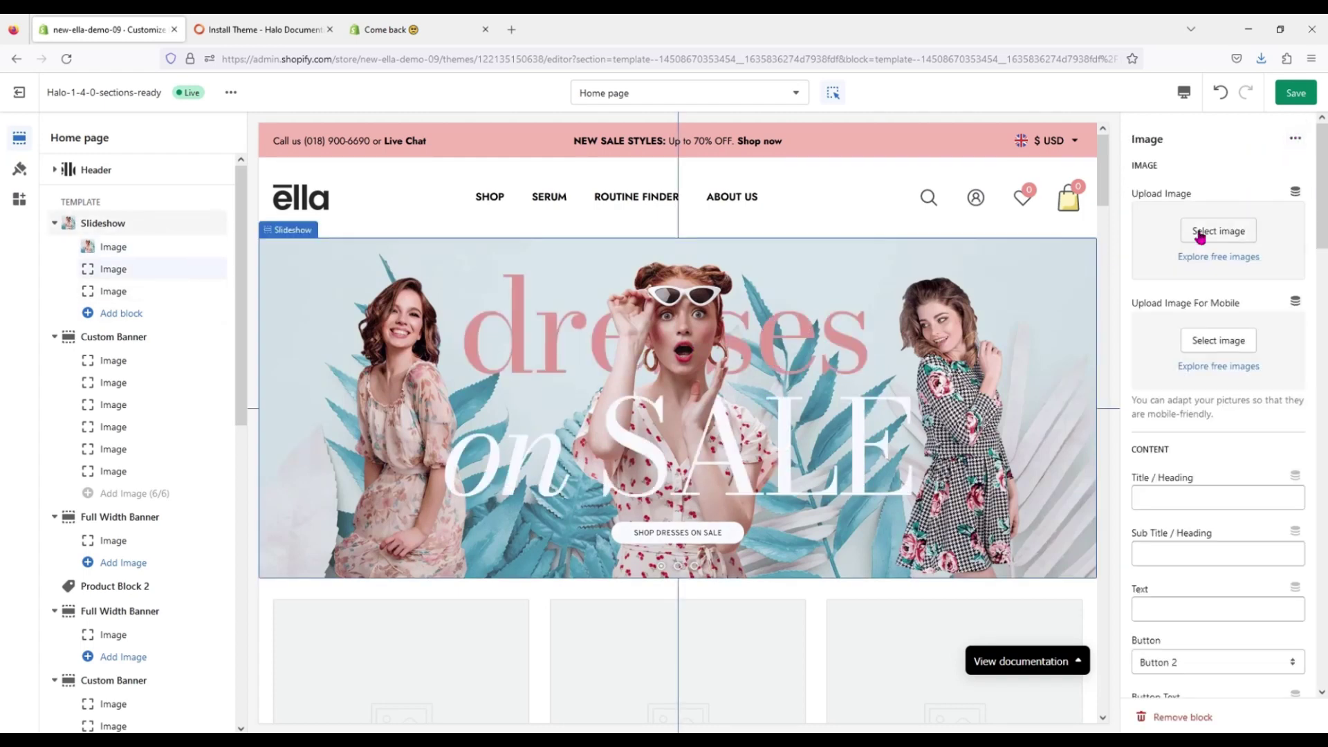
{"action": "left_click", "coordinate": [1201, 234]}
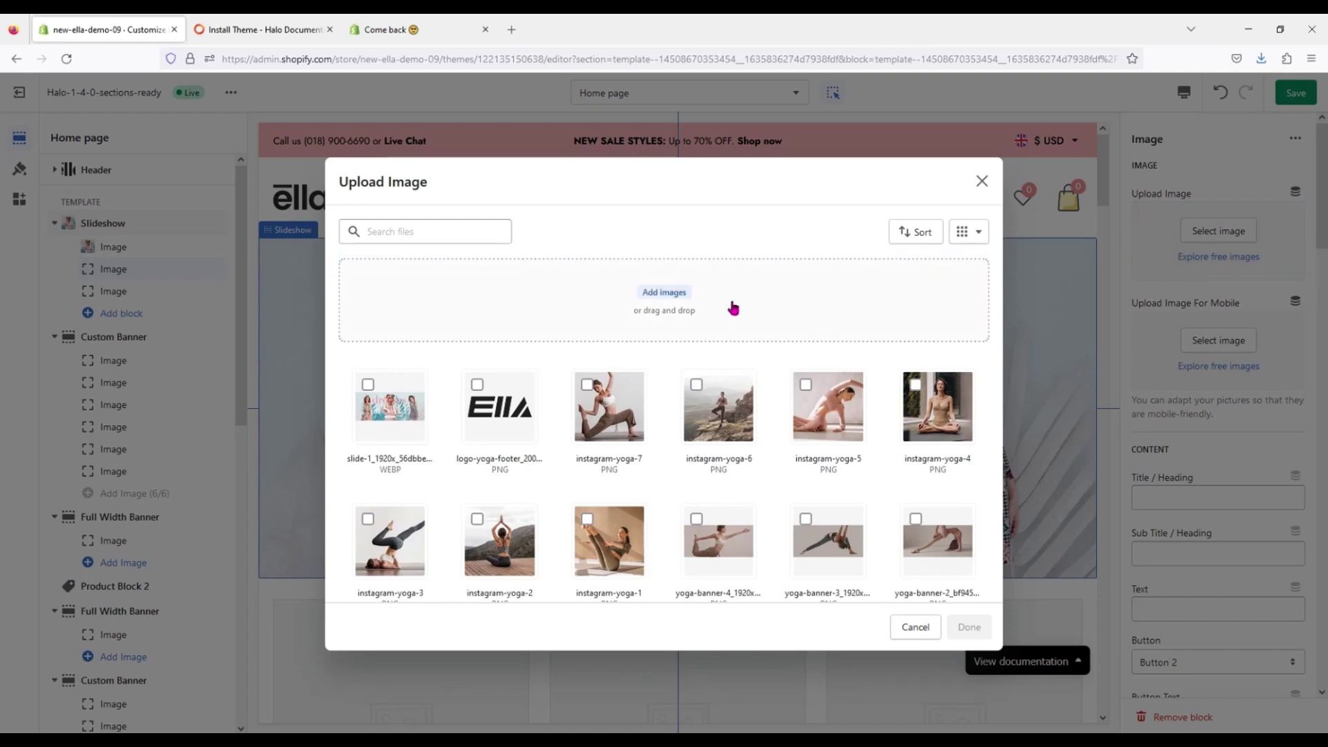
{"action": "left_click", "coordinate": [732, 305]}
{"action": "scroll", "coordinate": [507, 280], "scroll_direction": "down", "scroll_amount": 3}
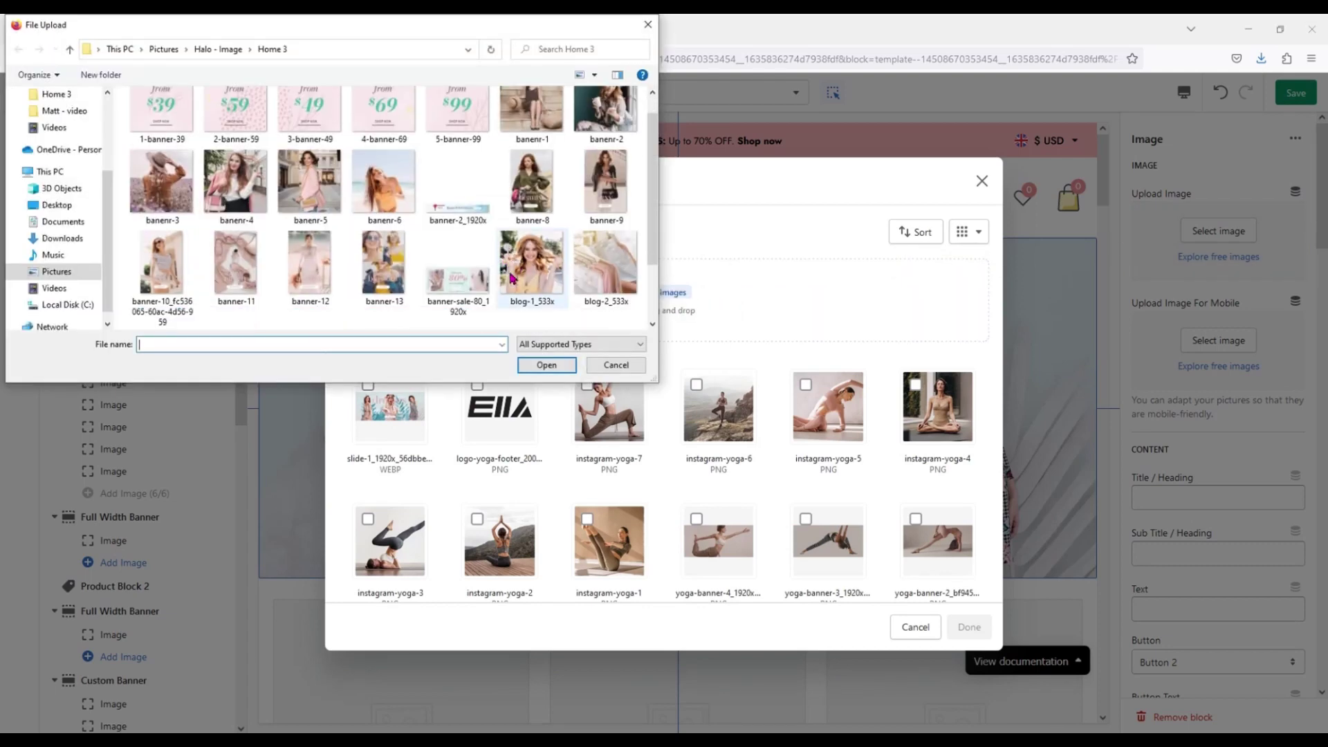
{"action": "left_click", "coordinate": [322, 297]}
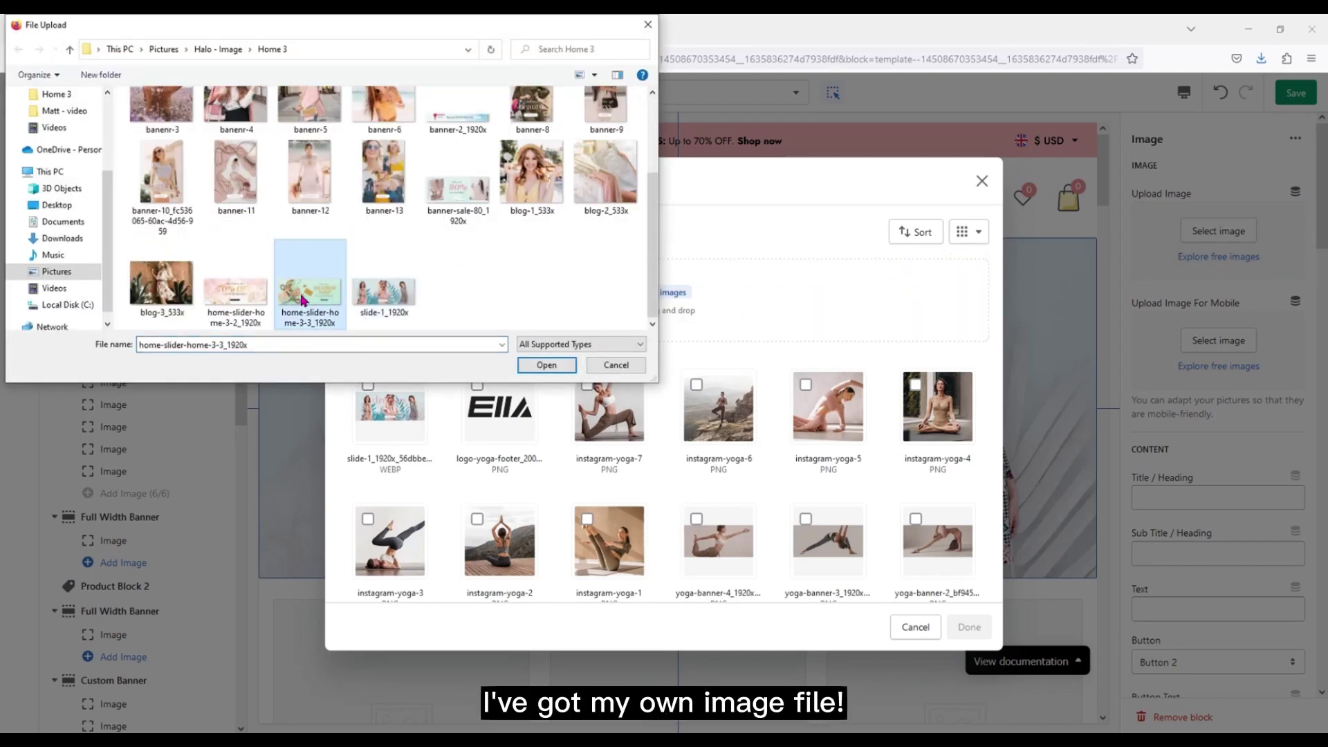
{"action": "left_click", "coordinate": [247, 298], "text": "ctrl"}
{"action": "left_click", "coordinate": [546, 365]}
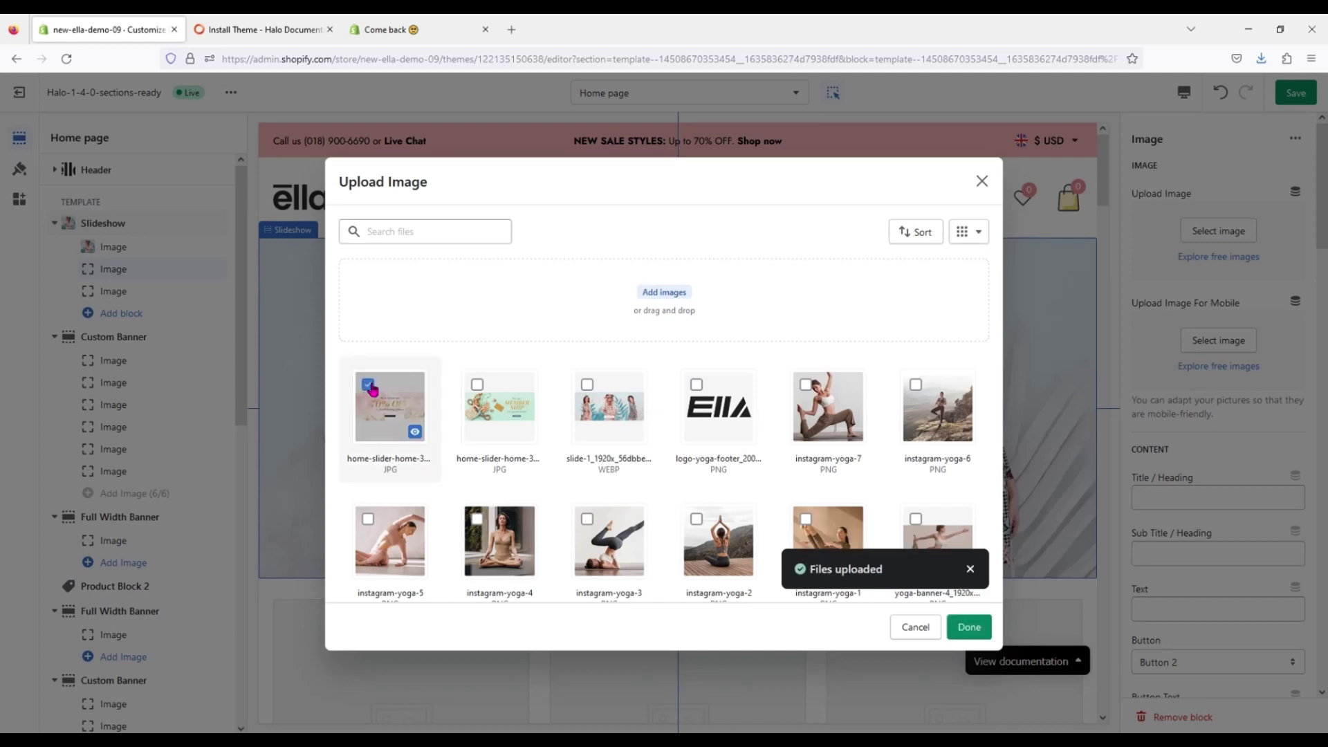
{"action": "left_click", "coordinate": [970, 627]}
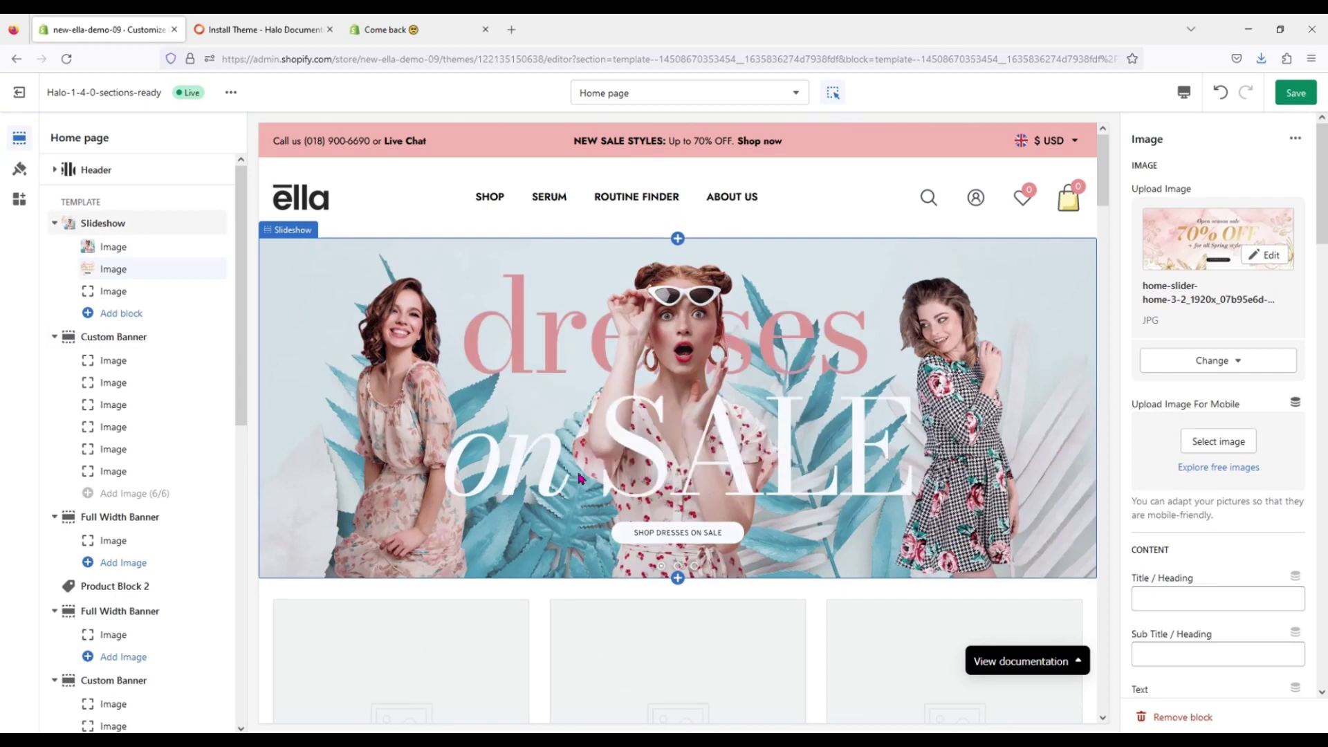
Step: Assign the home-slider-home-3-3 image to the third Slideshow slide
{"action": "left_click", "coordinate": [149, 294]}
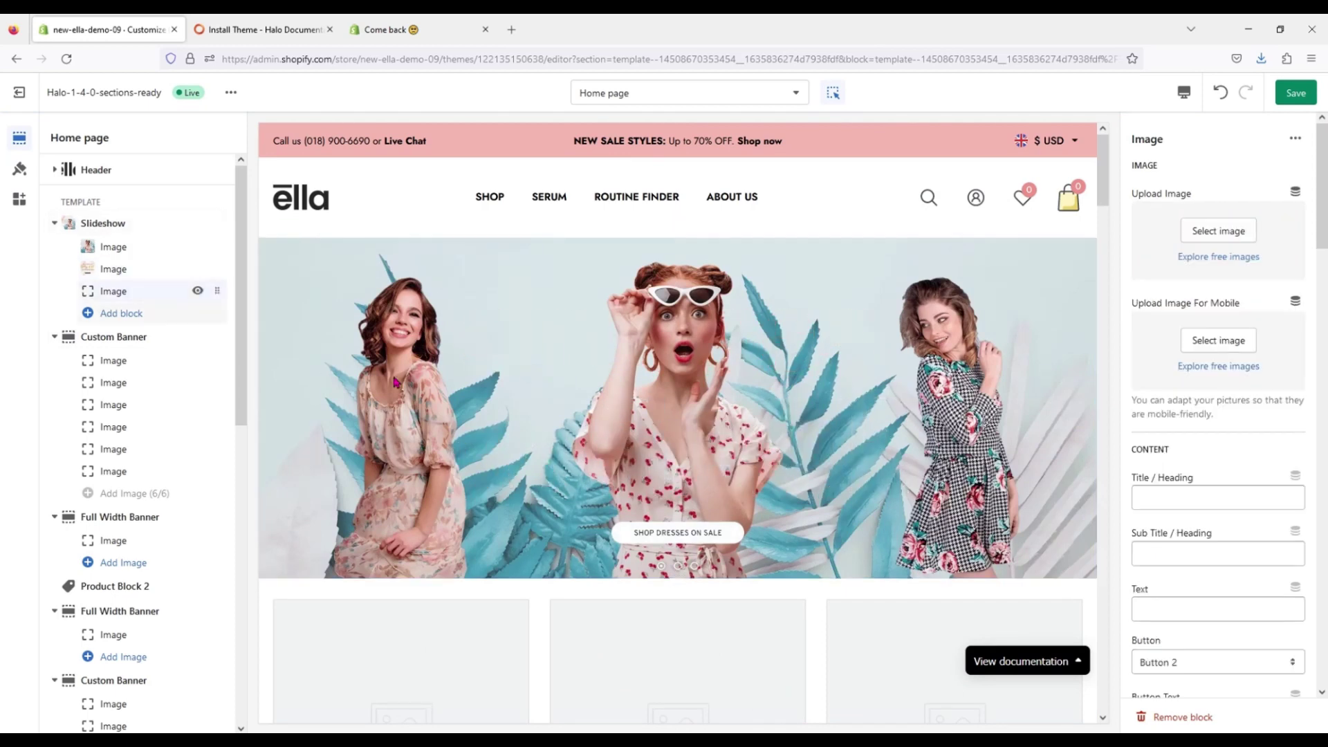
{"action": "left_click", "coordinate": [1218, 228]}
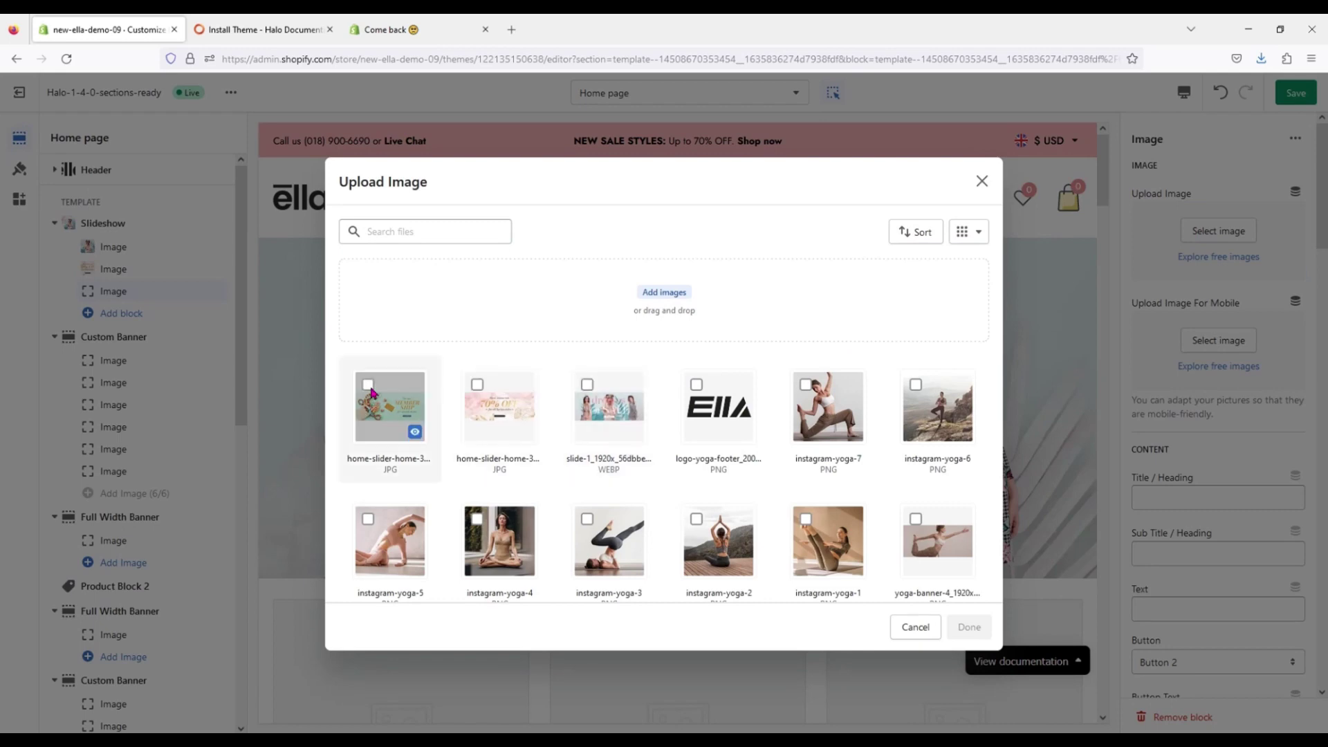
{"action": "left_click", "coordinate": [388, 405]}
{"action": "left_click", "coordinate": [971, 630]}
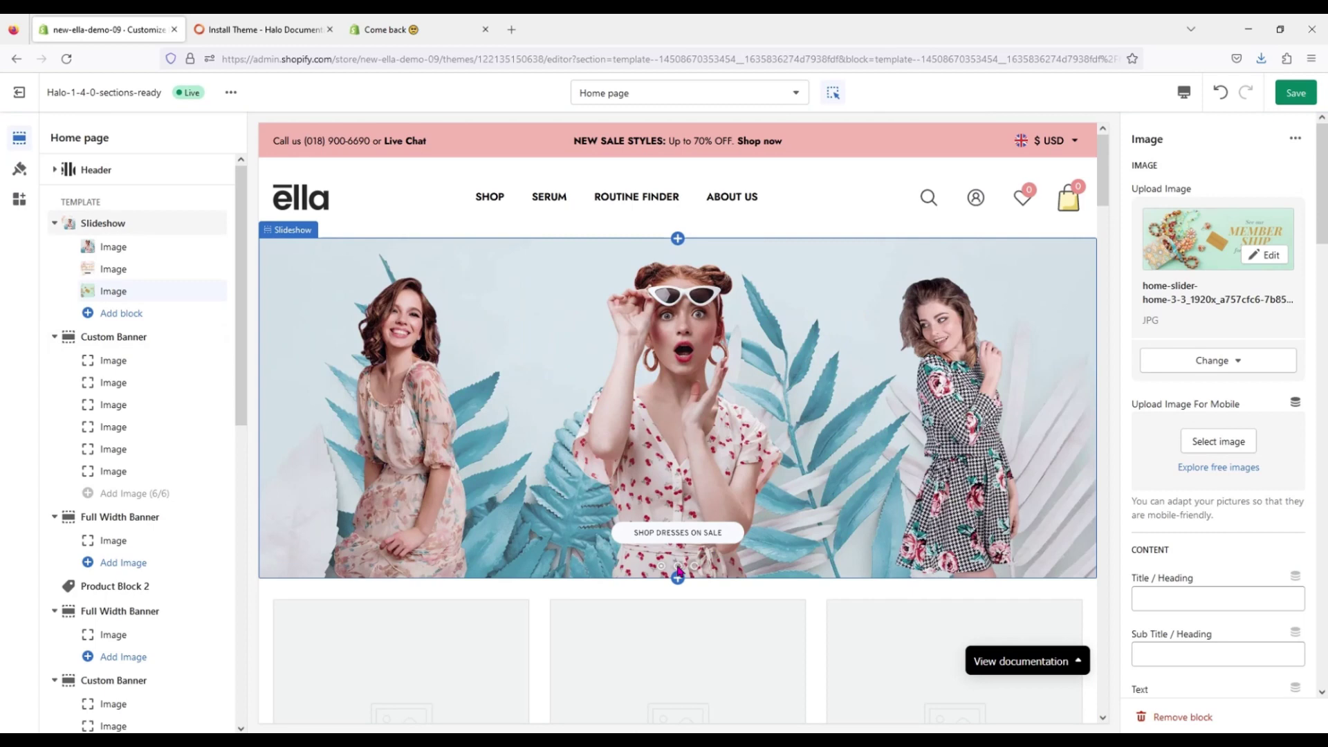
{"action": "left_click_drag", "start_coordinate": [598, 461], "coordinate": [596, 460]}
Step: Open the Custom Banner's first Image block, then review the demo storefront's banner grid
{"action": "left_click", "coordinate": [168, 346]}
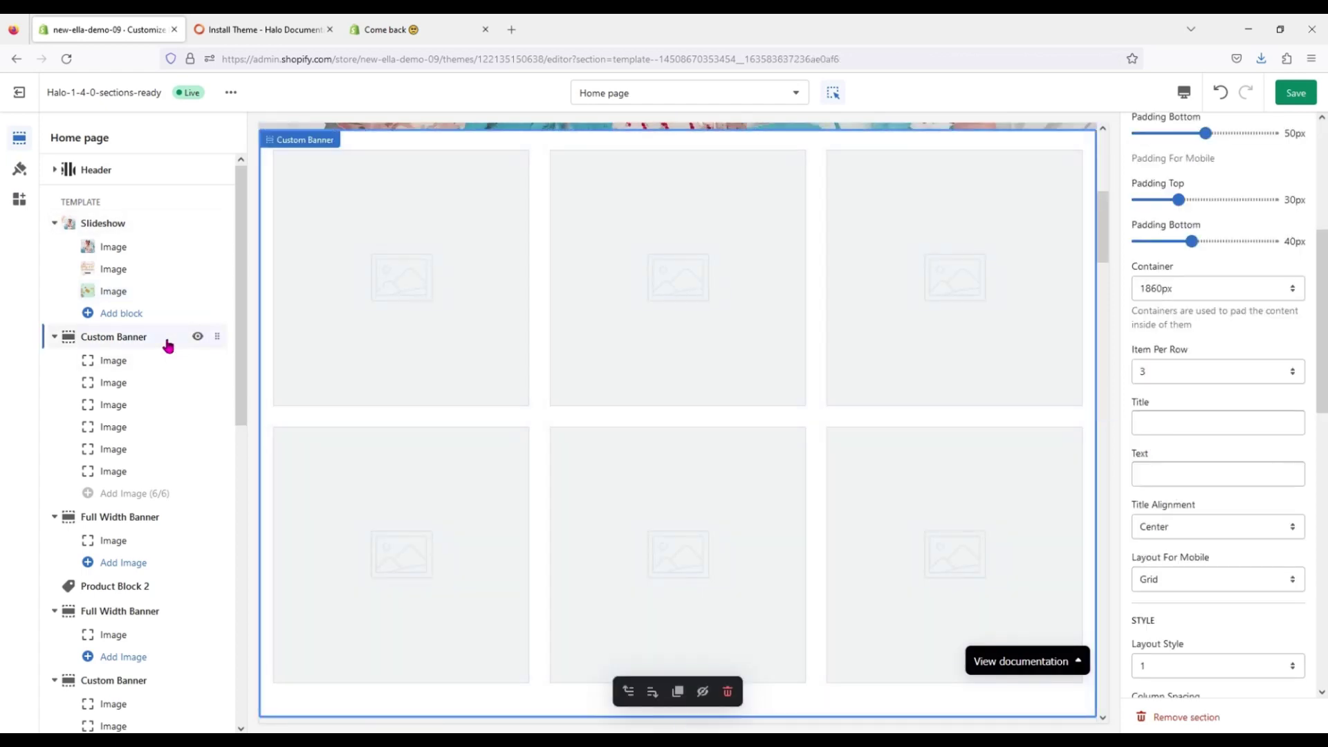
{"action": "left_click", "coordinate": [153, 362]}
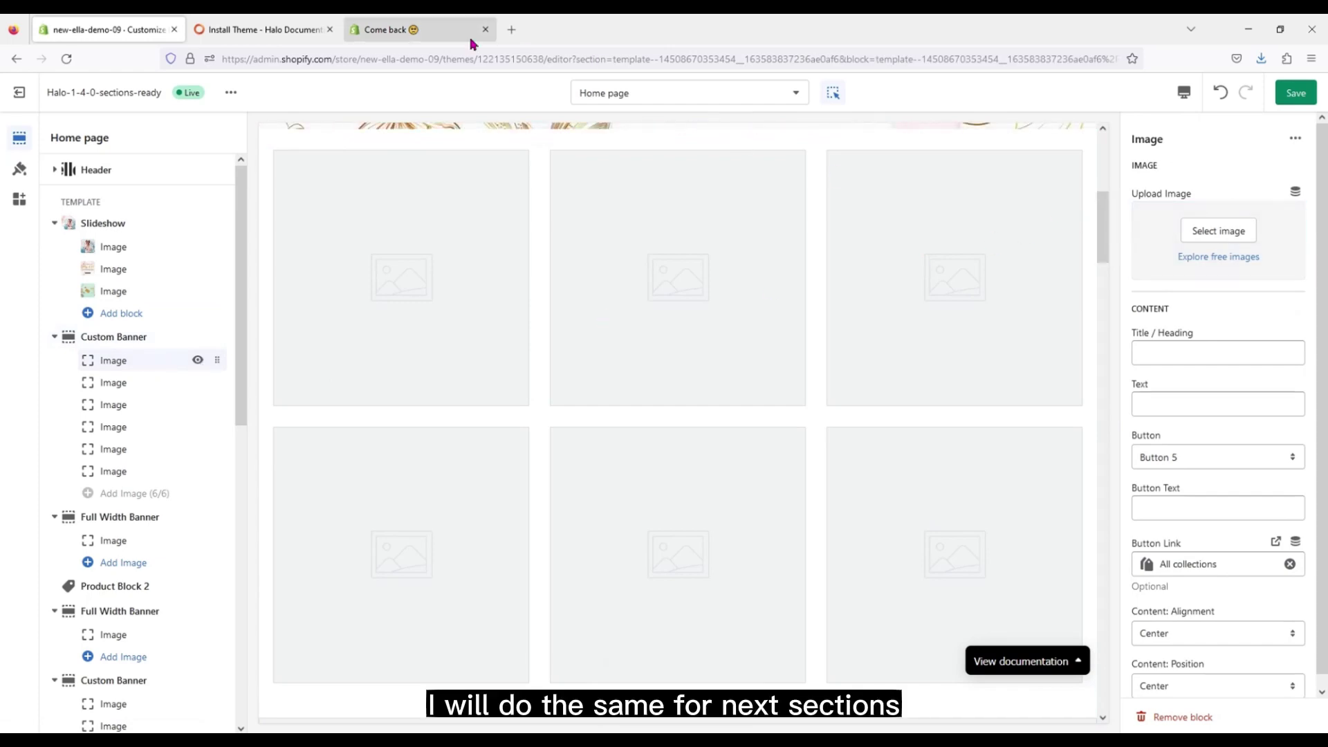
{"action": "left_click", "coordinate": [438, 35]}
{"action": "scroll", "coordinate": [512, 493], "scroll_direction": "down", "scroll_amount": 8}
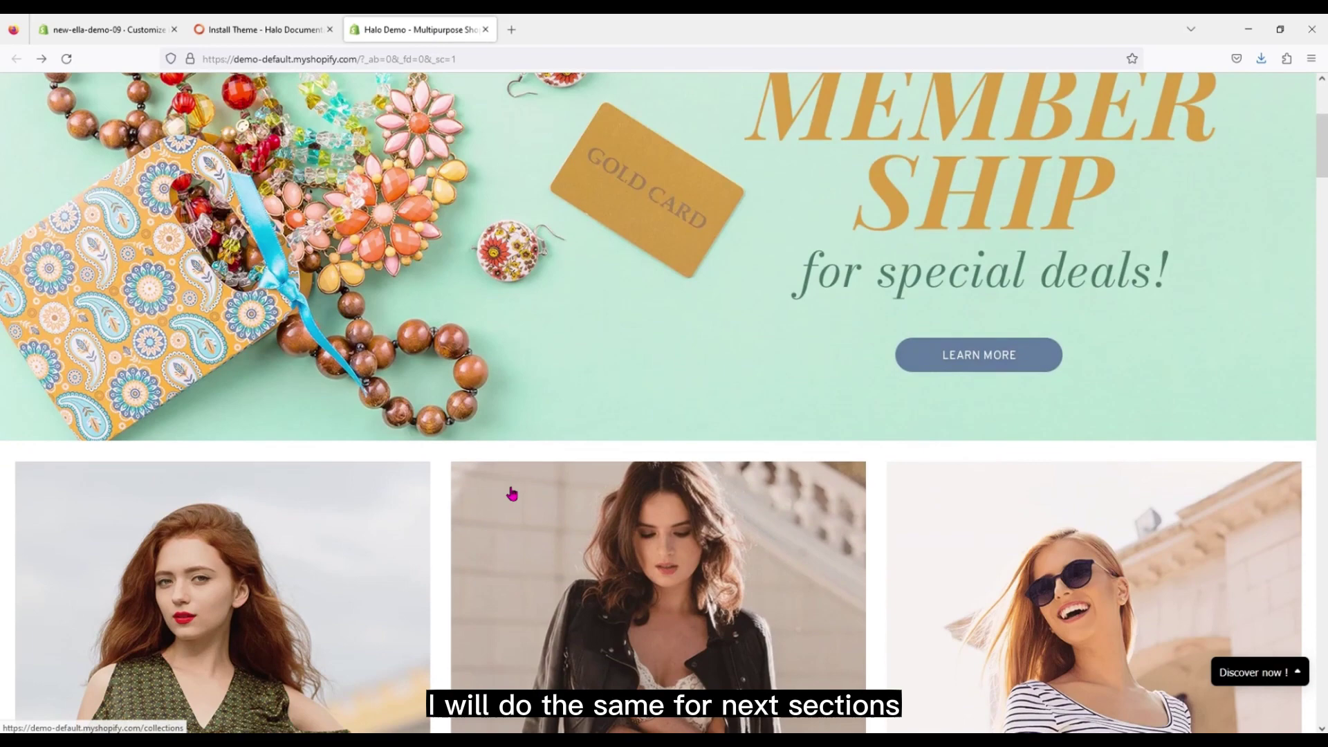
{"action": "scroll", "coordinate": [513, 493], "scroll_direction": "down", "scroll_amount": 2}
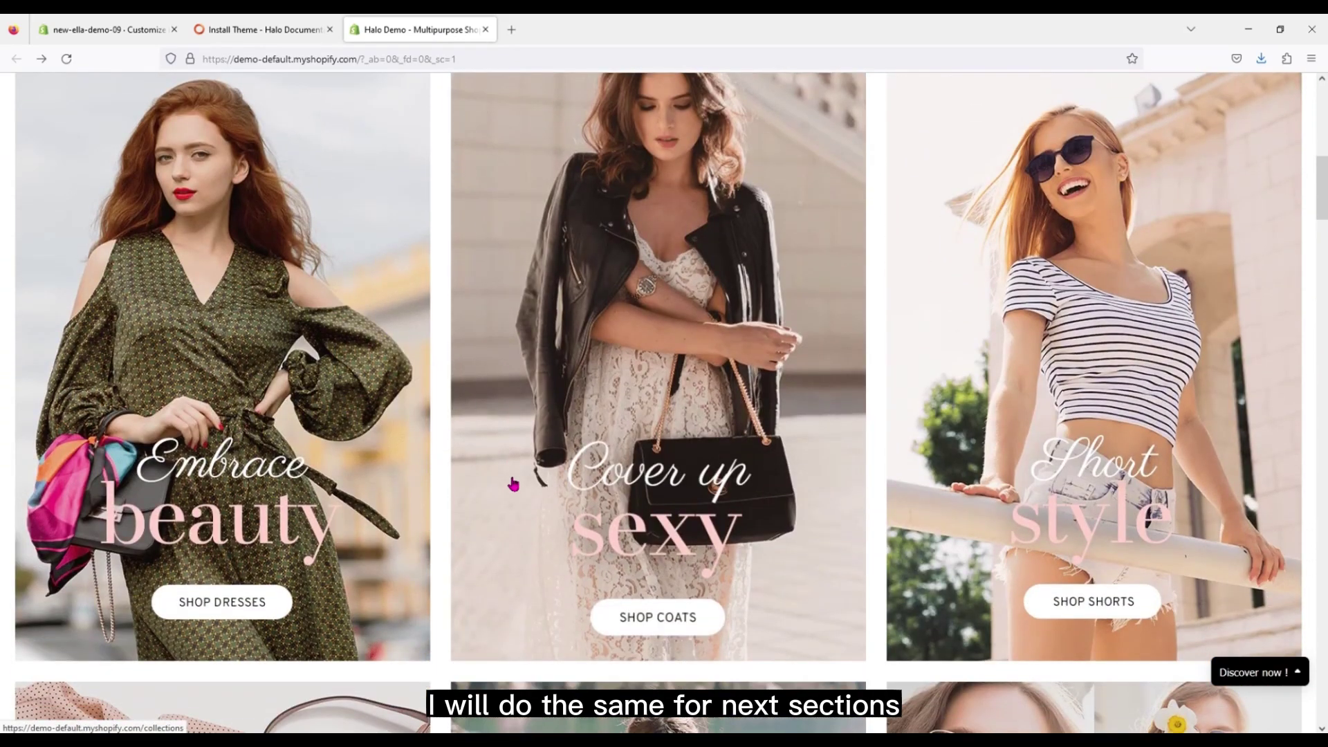
{"action": "scroll", "coordinate": [457, 527], "scroll_direction": "down", "scroll_amount": 6}
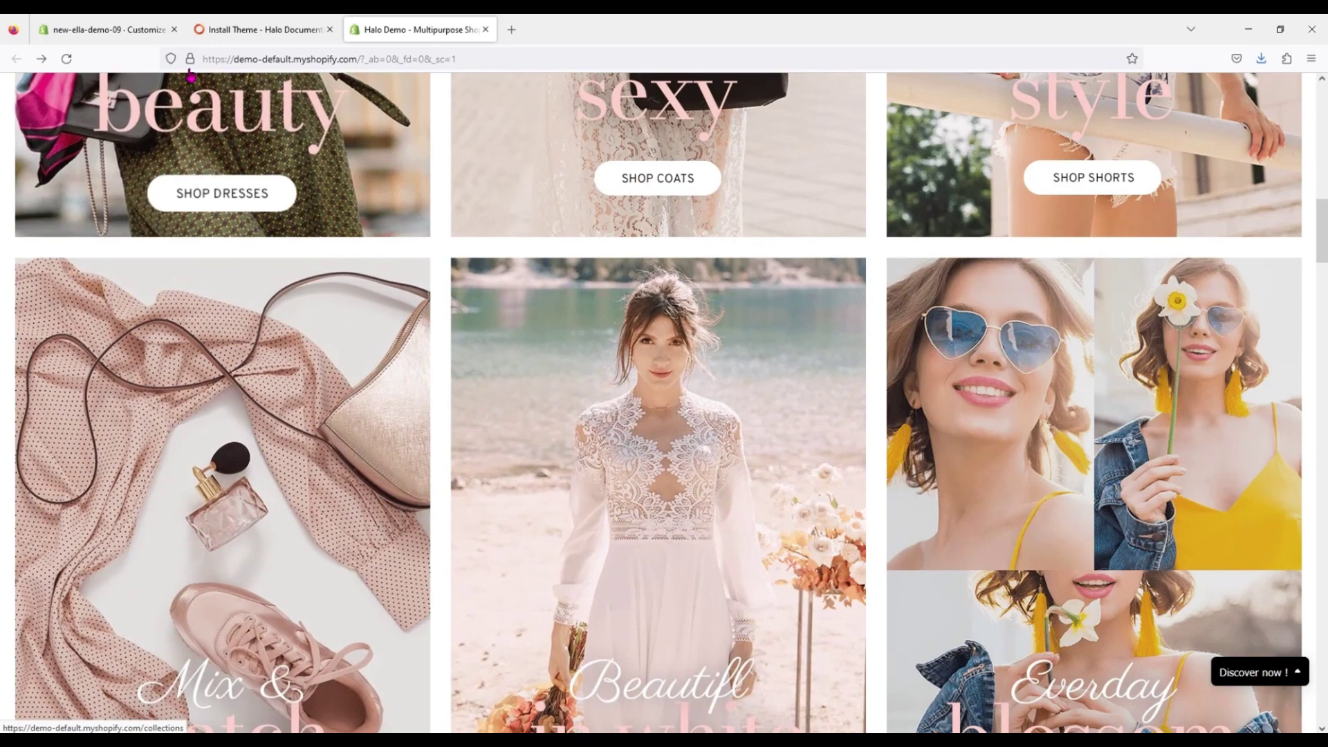
Step: Upload banner-8, banner-9 and banner-10, and set banner-8 as the first banner image
{"action": "left_click", "coordinate": [141, 23]}
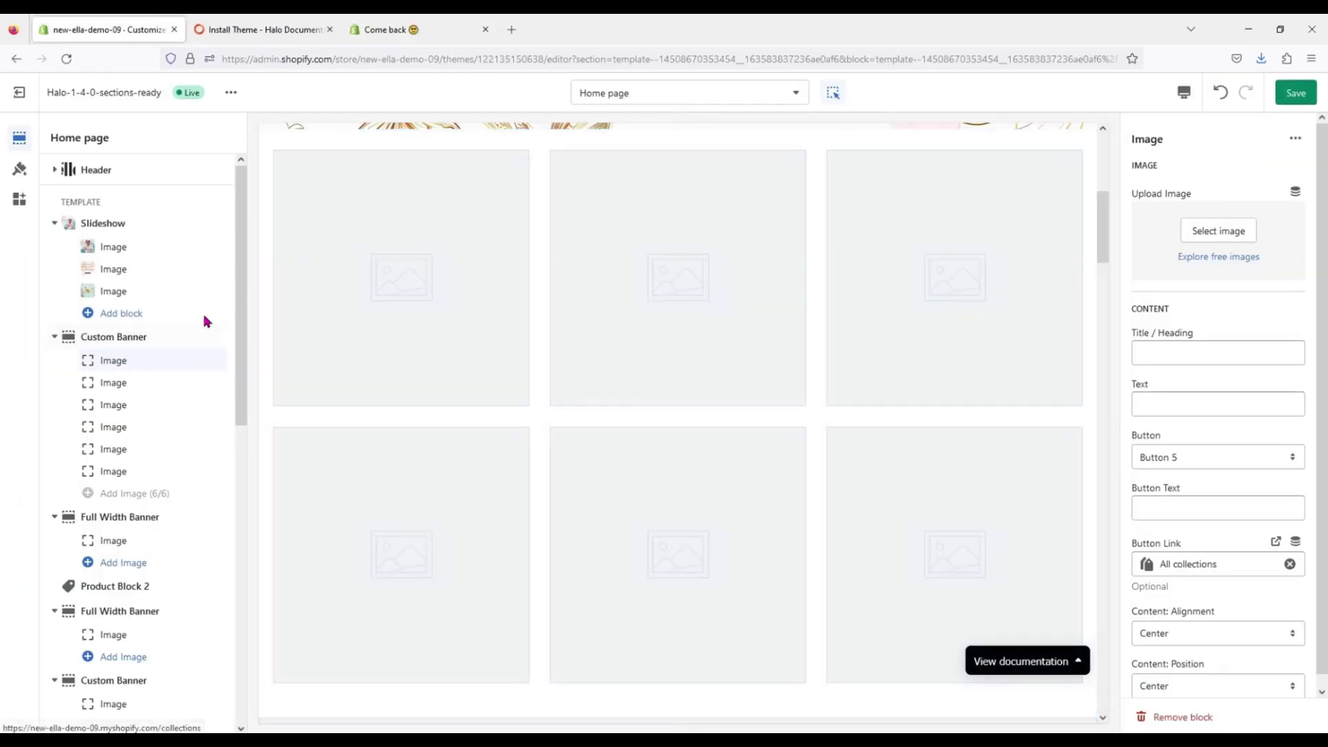
{"action": "left_click", "coordinate": [1216, 231]}
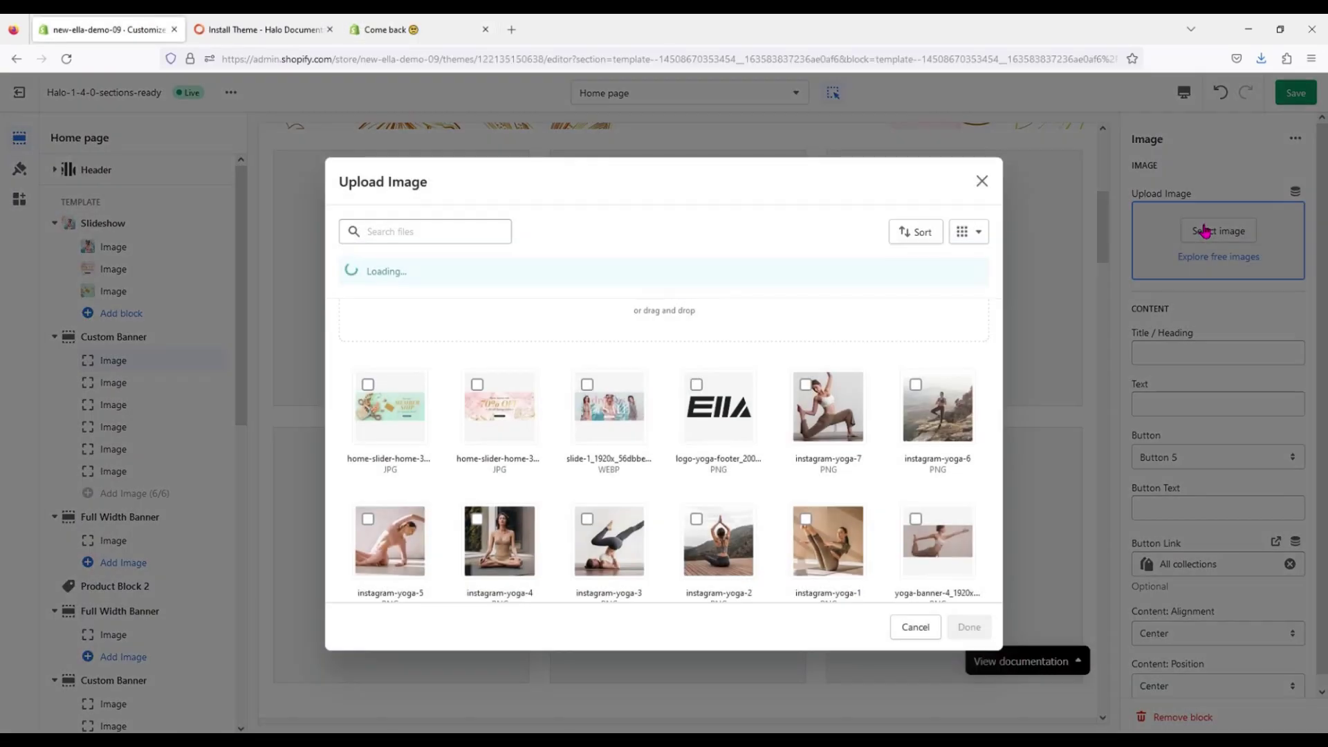
{"action": "left_click", "coordinate": [710, 291]}
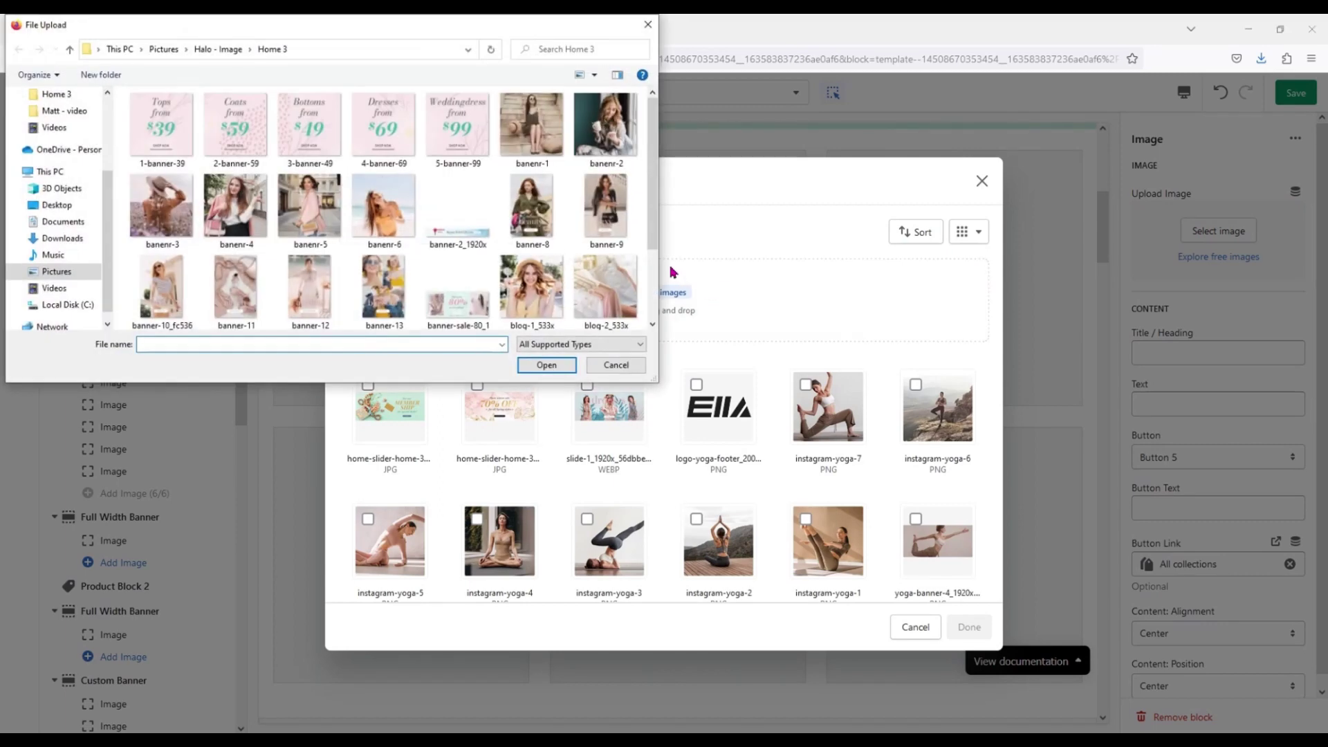
{"action": "left_click", "coordinate": [546, 218]}
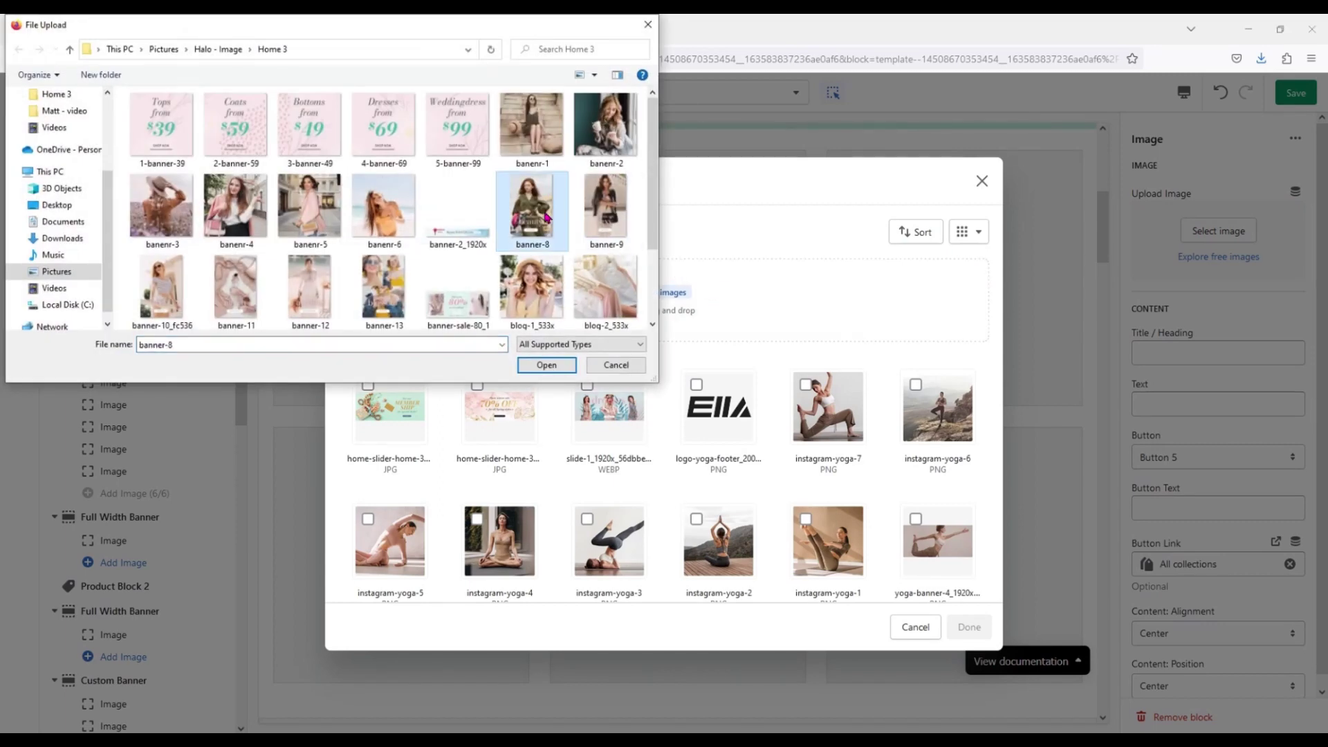
{"action": "left_click", "coordinate": [606, 207], "text": "ctrl"}
{"action": "left_click", "coordinate": [163, 287], "text": "ctrl"}
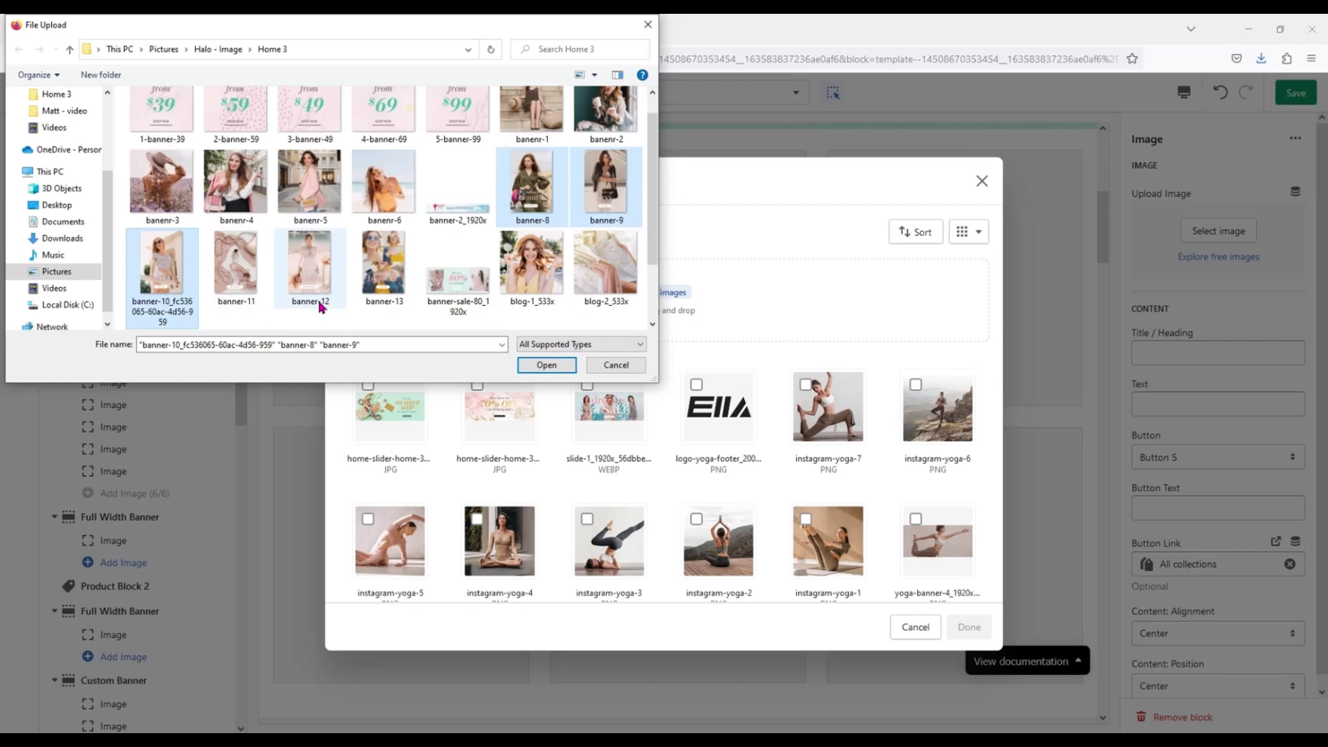
{"action": "left_click", "coordinate": [546, 365]}
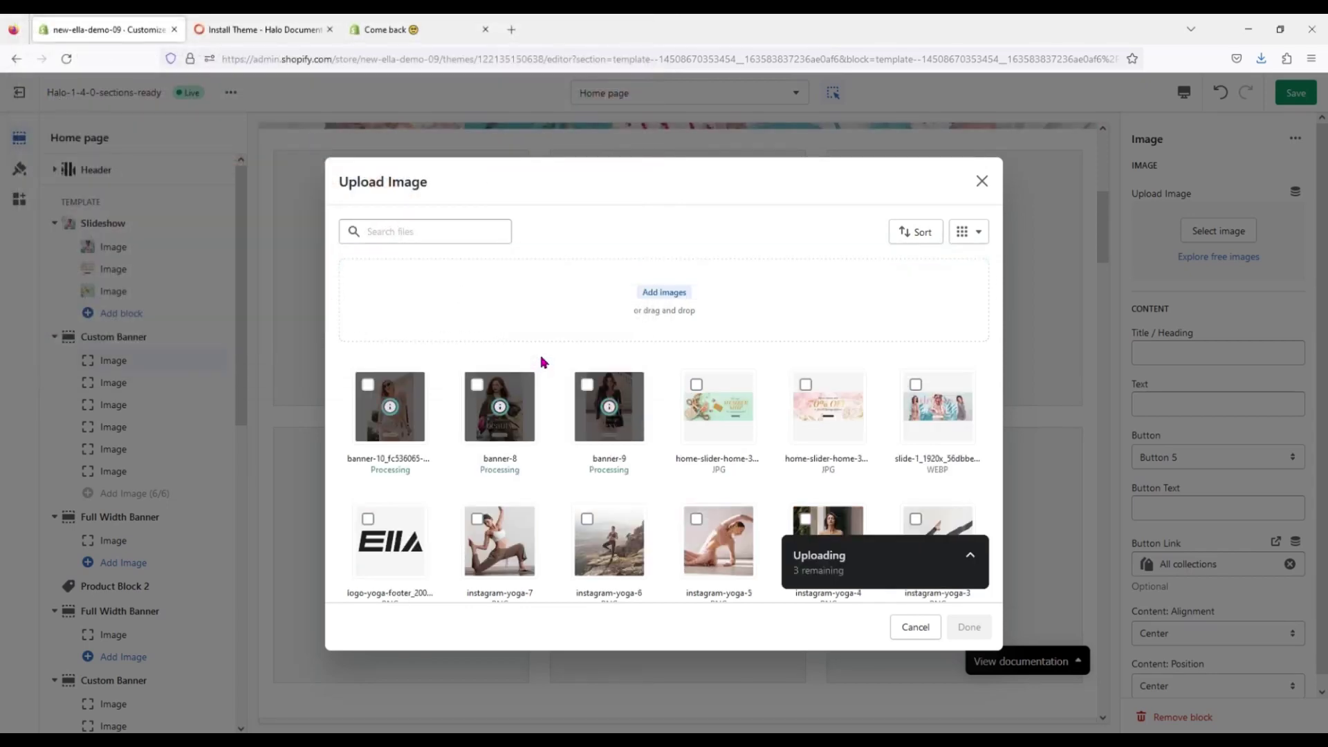
{"action": "left_click", "coordinate": [477, 385]}
{"action": "left_click", "coordinate": [962, 630]}
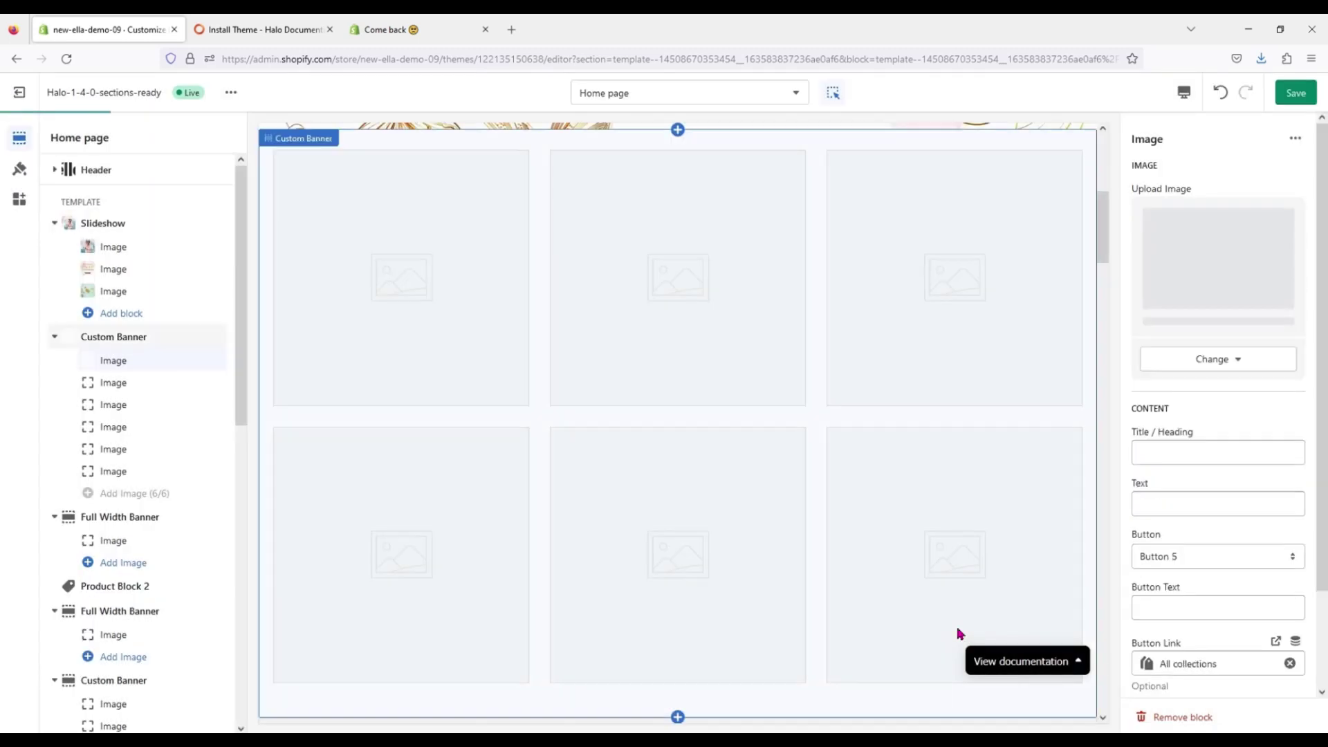
Step: Assign banner-9 and banner-10 to the second and third banner images, then save
{"action": "left_click", "coordinate": [131, 387]}
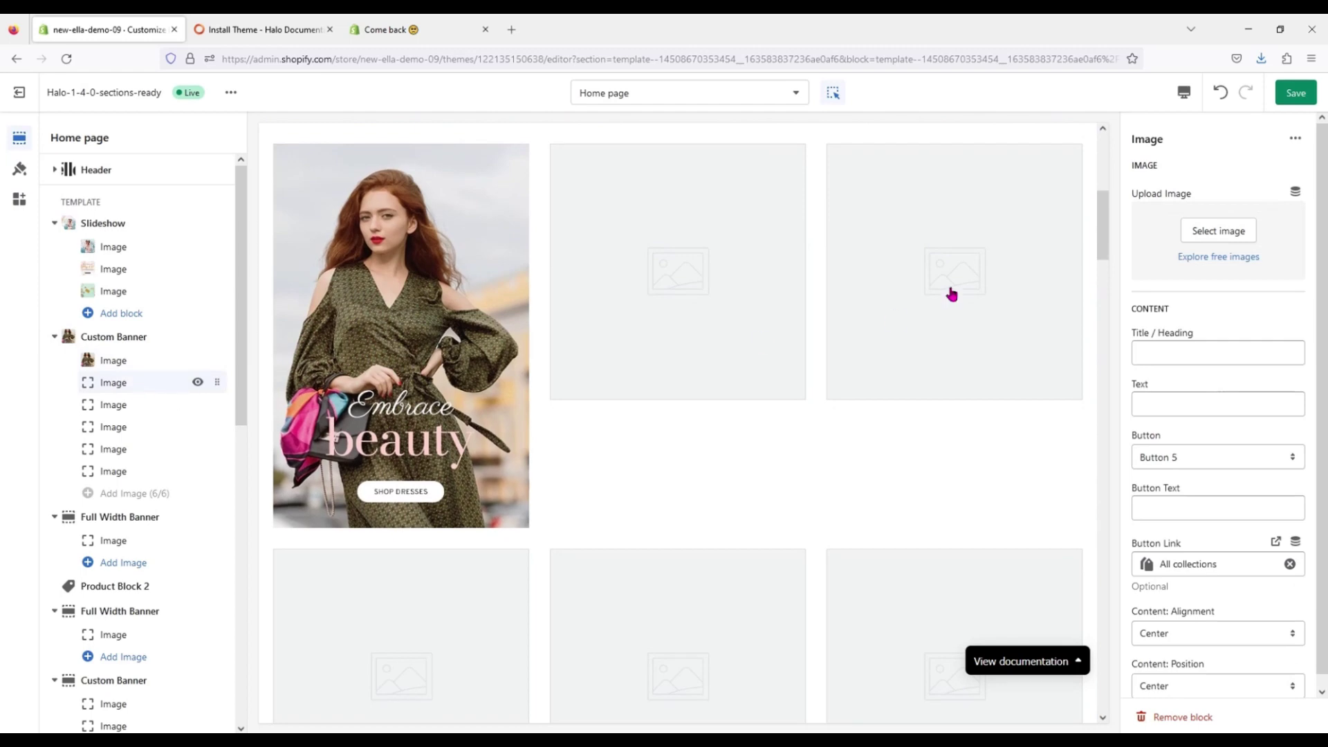
{"action": "left_click", "coordinate": [1218, 231]}
{"action": "left_click", "coordinate": [594, 389]}
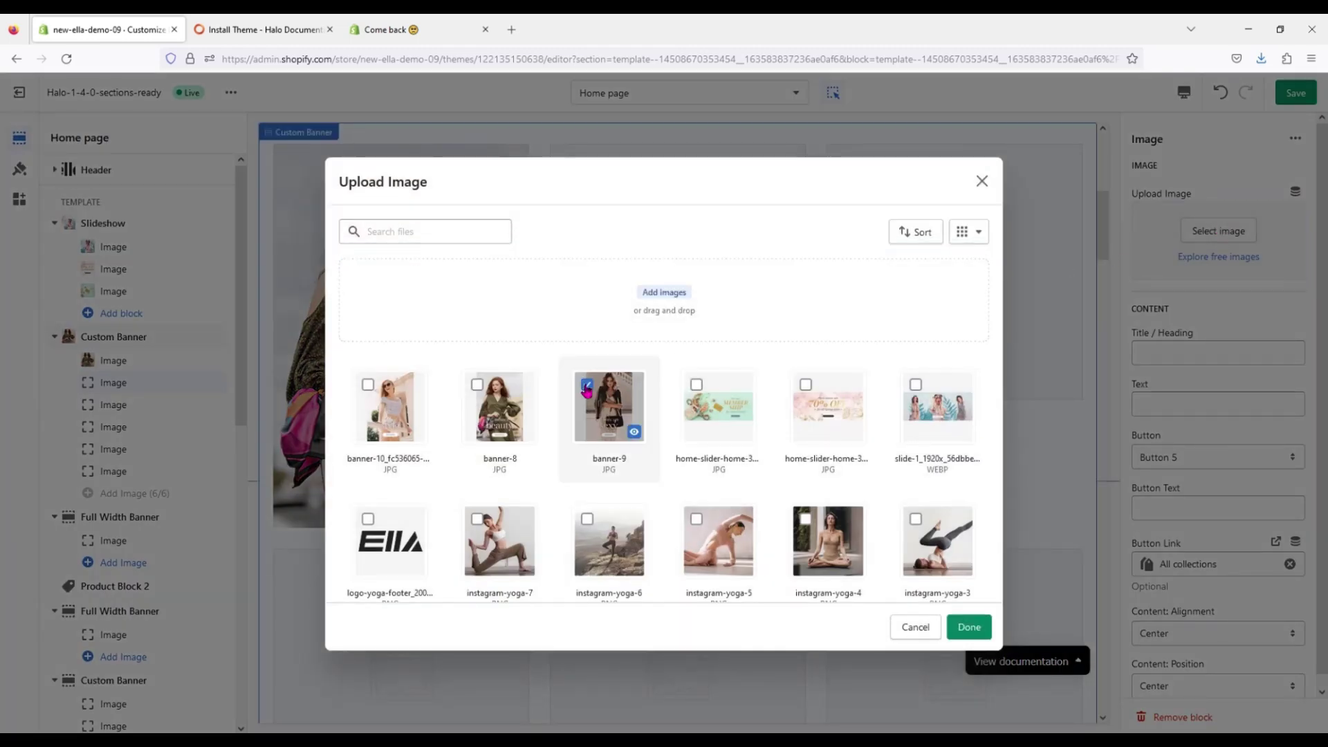
{"action": "left_click", "coordinate": [969, 626]}
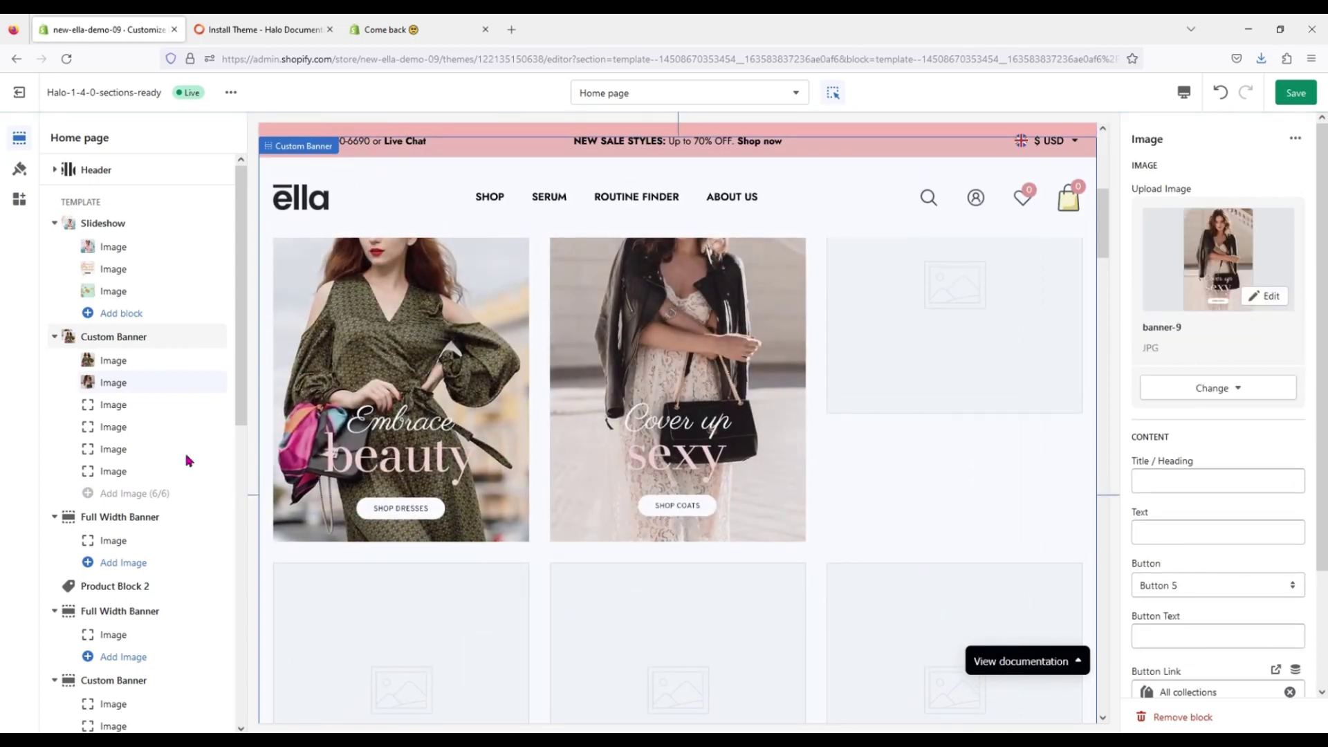
{"action": "left_click", "coordinate": [125, 406]}
{"action": "left_click", "coordinate": [1161, 227]}
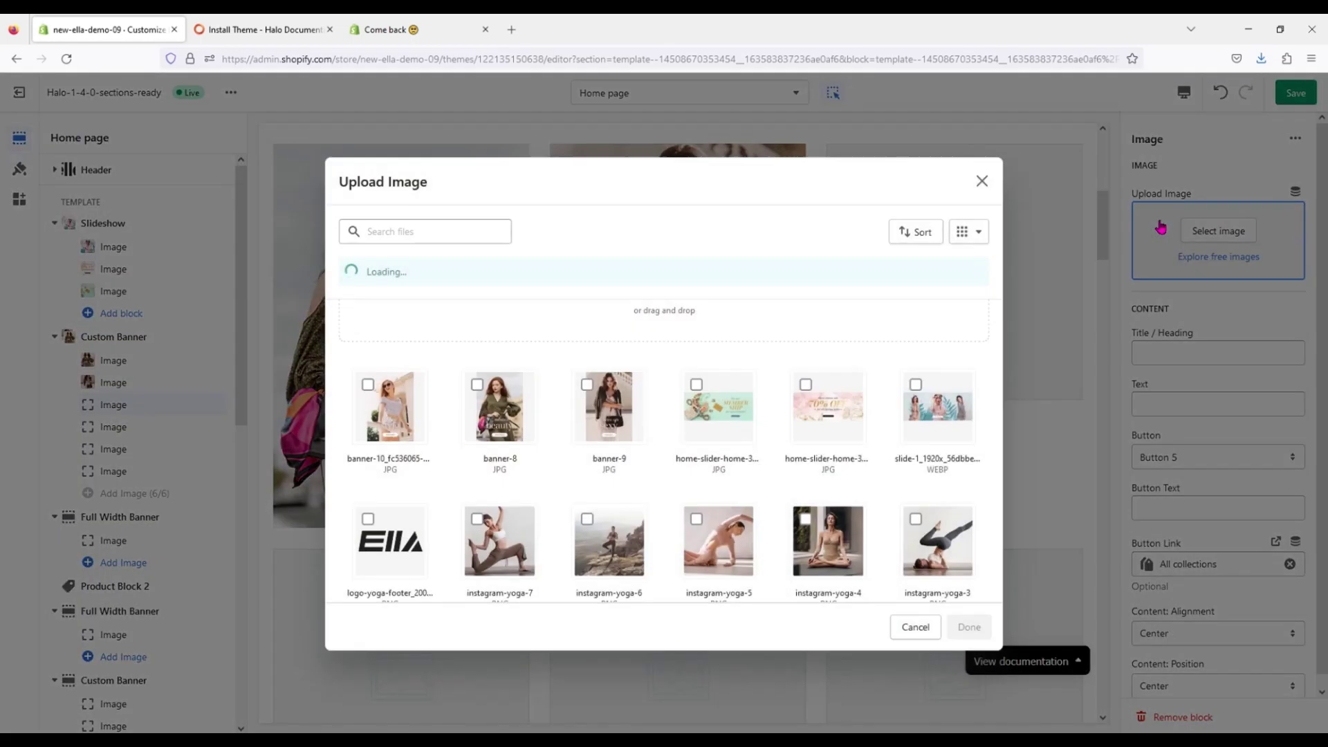
{"action": "left_click", "coordinate": [367, 385]}
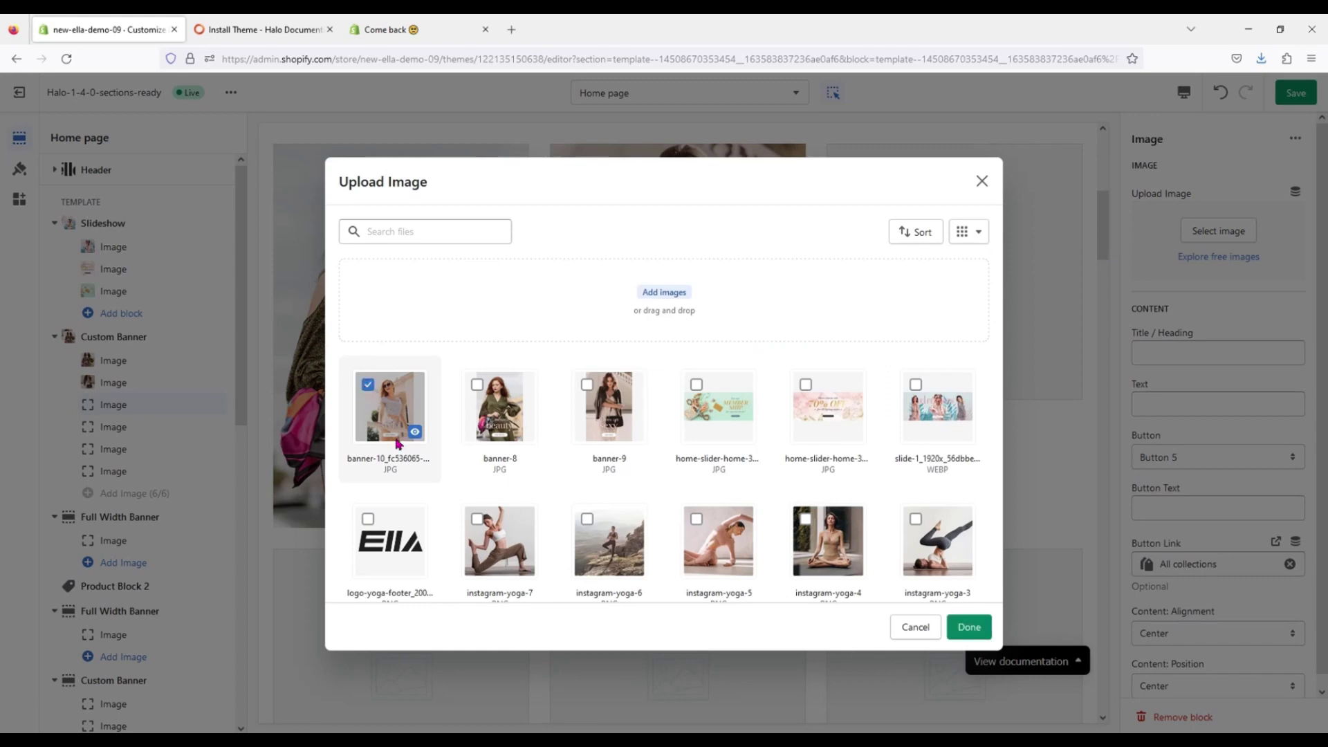
{"action": "left_click", "coordinate": [979, 628]}
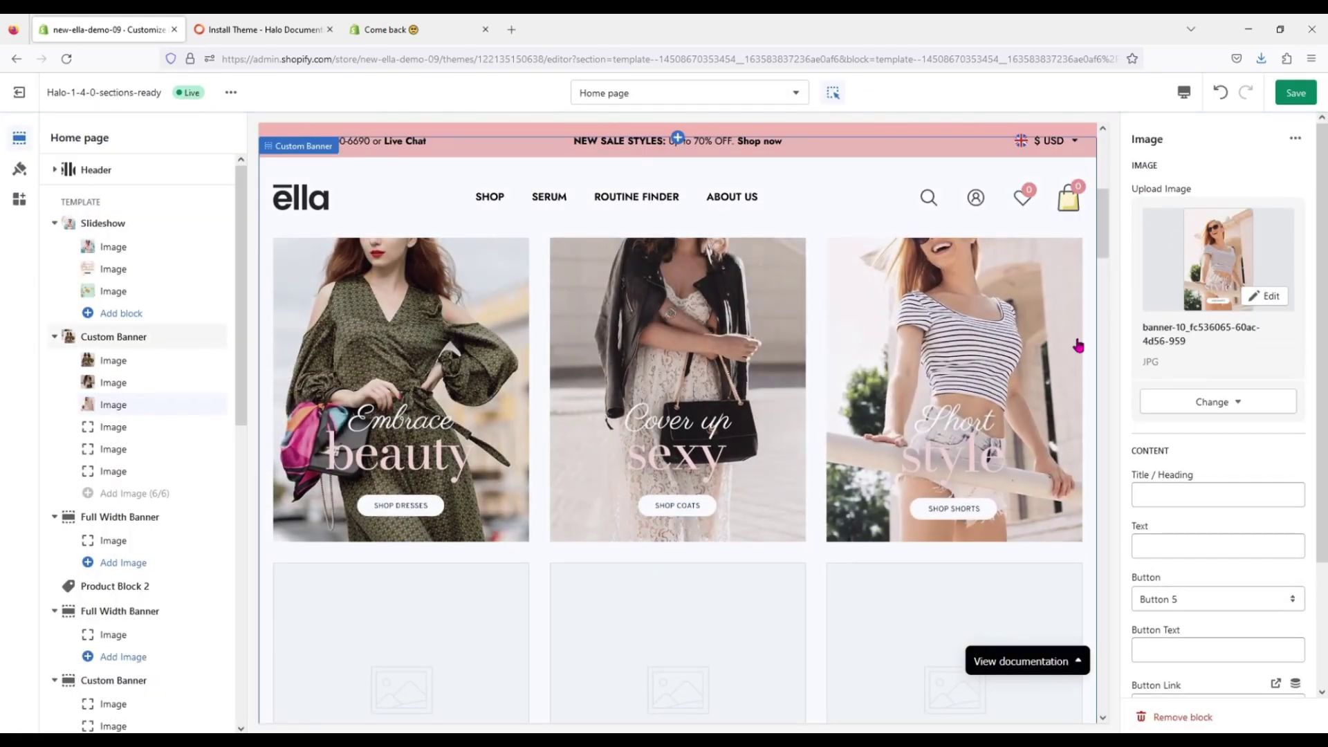
{"action": "left_click", "coordinate": [1296, 92]}
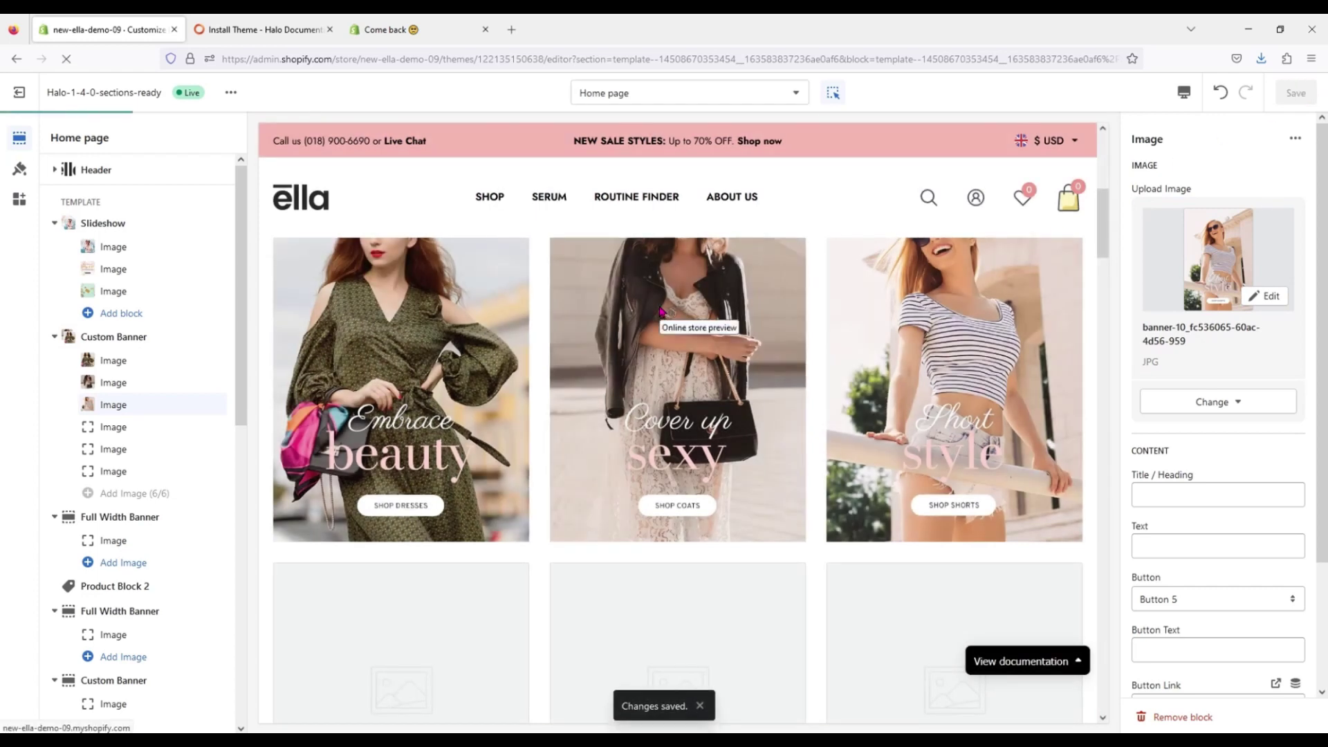
Step: After checking the demo, upload banner-11 to banner-13 and set banner-11 as the fourth image
{"action": "left_click", "coordinate": [392, 31]}
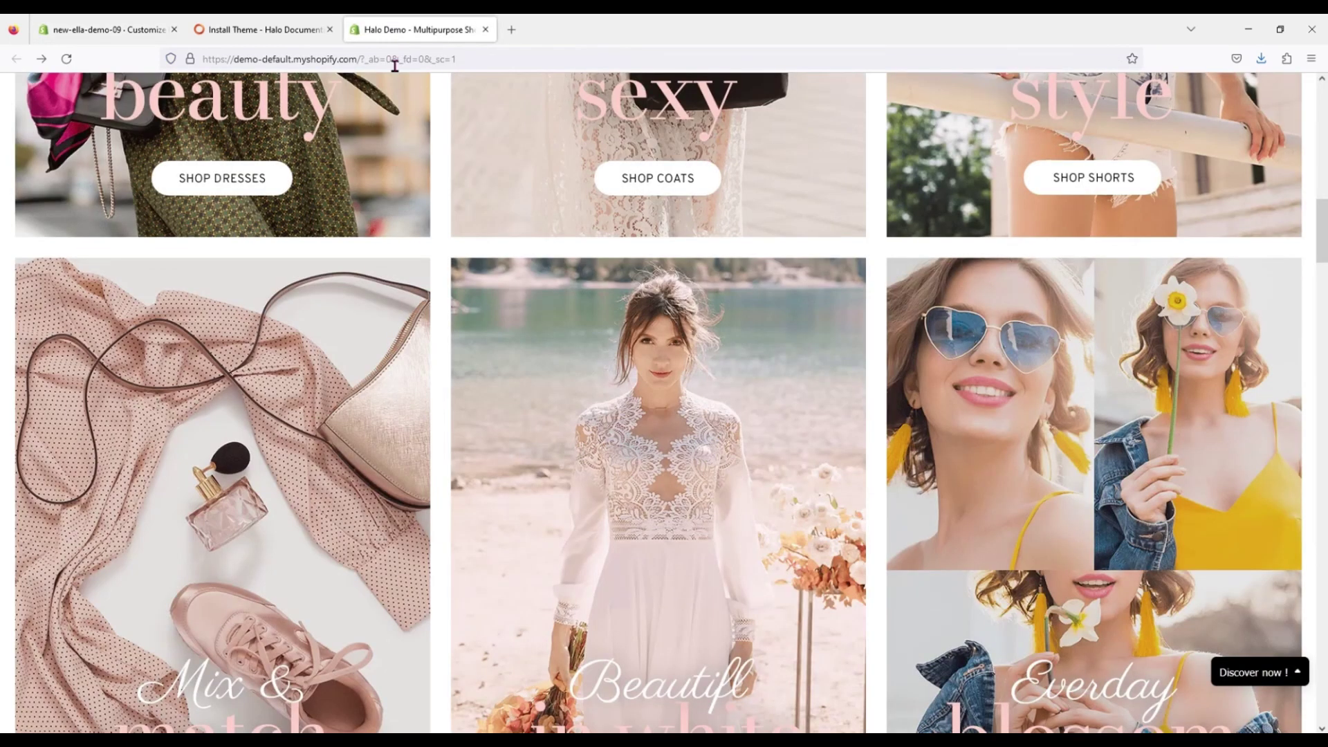
{"action": "scroll", "coordinate": [332, 425], "scroll_direction": "down", "scroll_amount": 1}
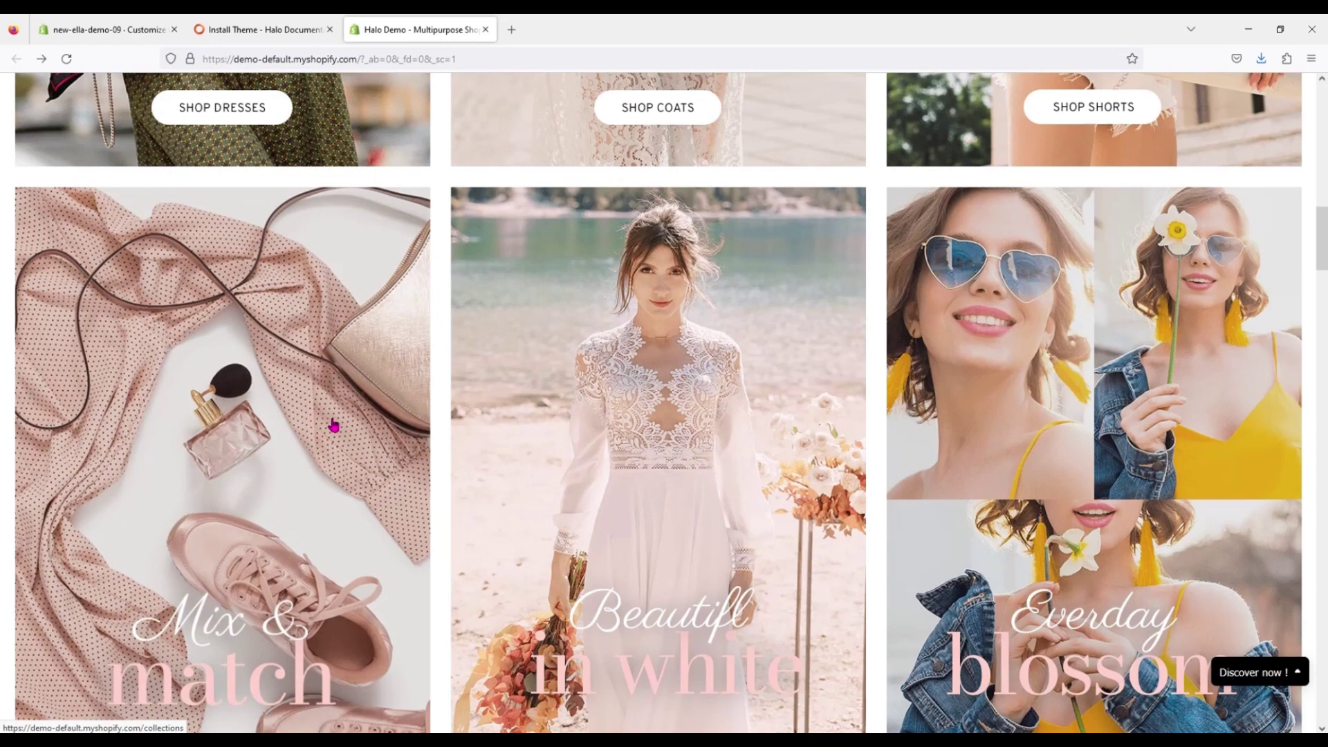
{"action": "left_click", "coordinate": [144, 27]}
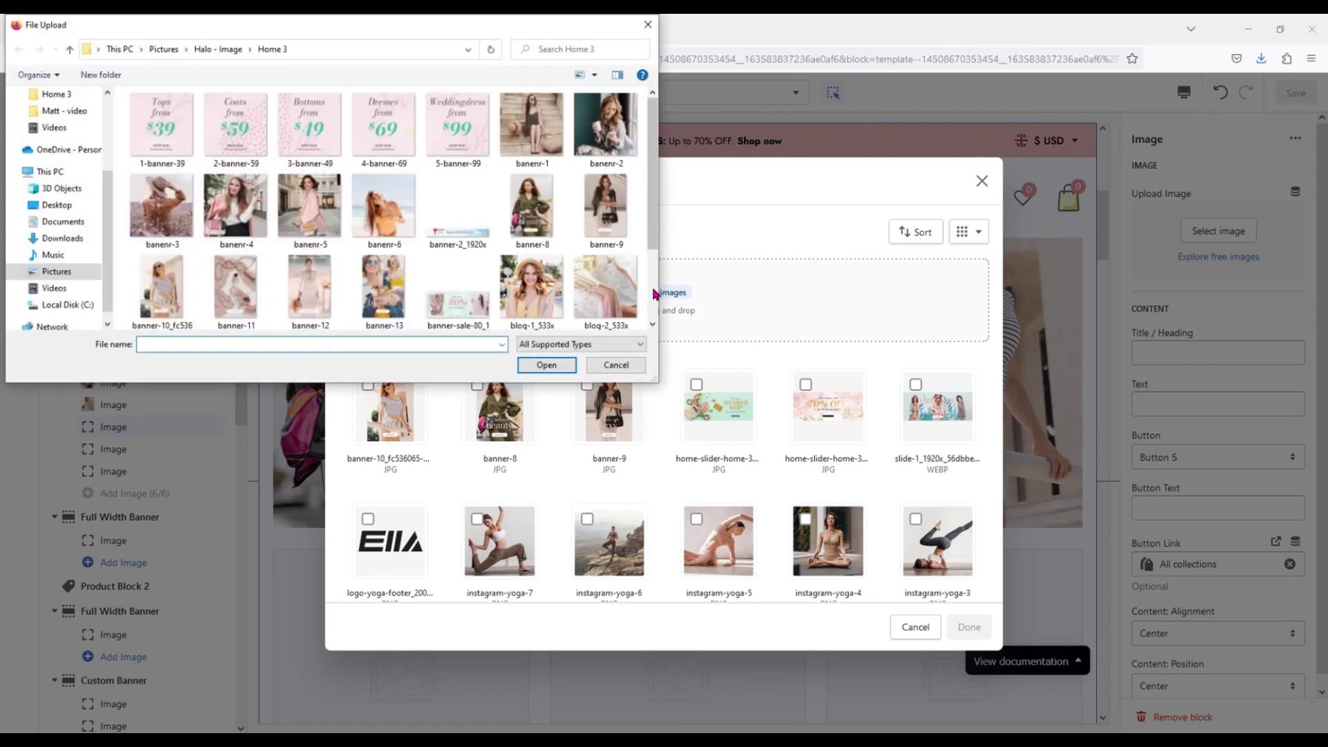
{"action": "left_click", "coordinate": [253, 290]}
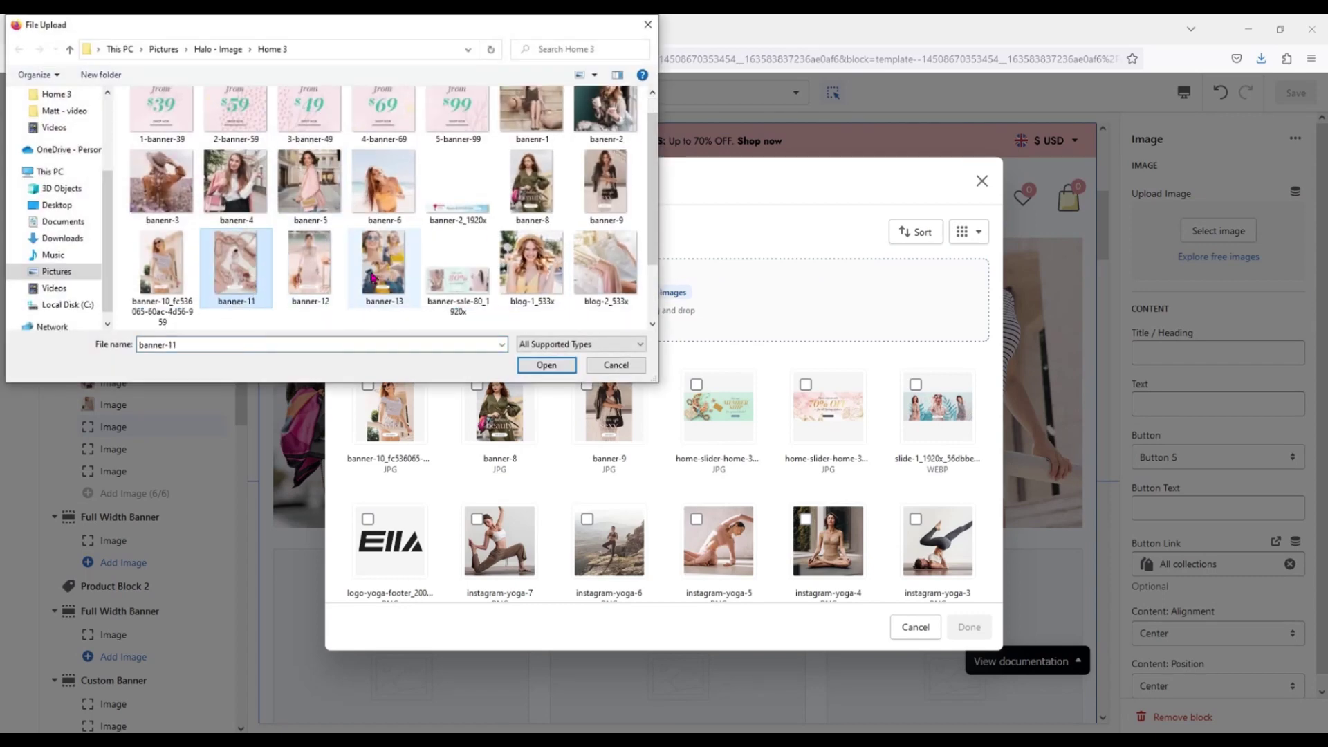
{"action": "left_click", "coordinate": [404, 305], "text": "shift"}
{"action": "left_click", "coordinate": [545, 365]}
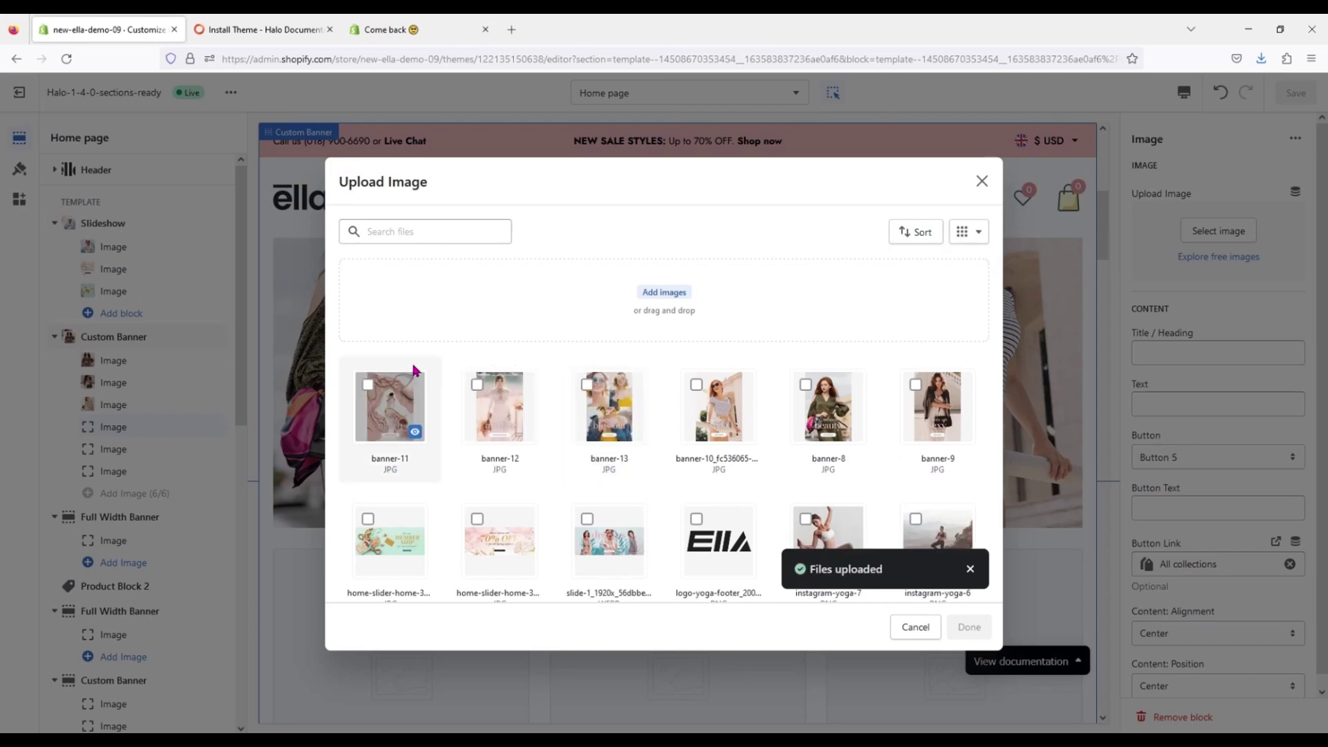
{"action": "left_click", "coordinate": [368, 386]}
{"action": "left_click", "coordinate": [969, 627]}
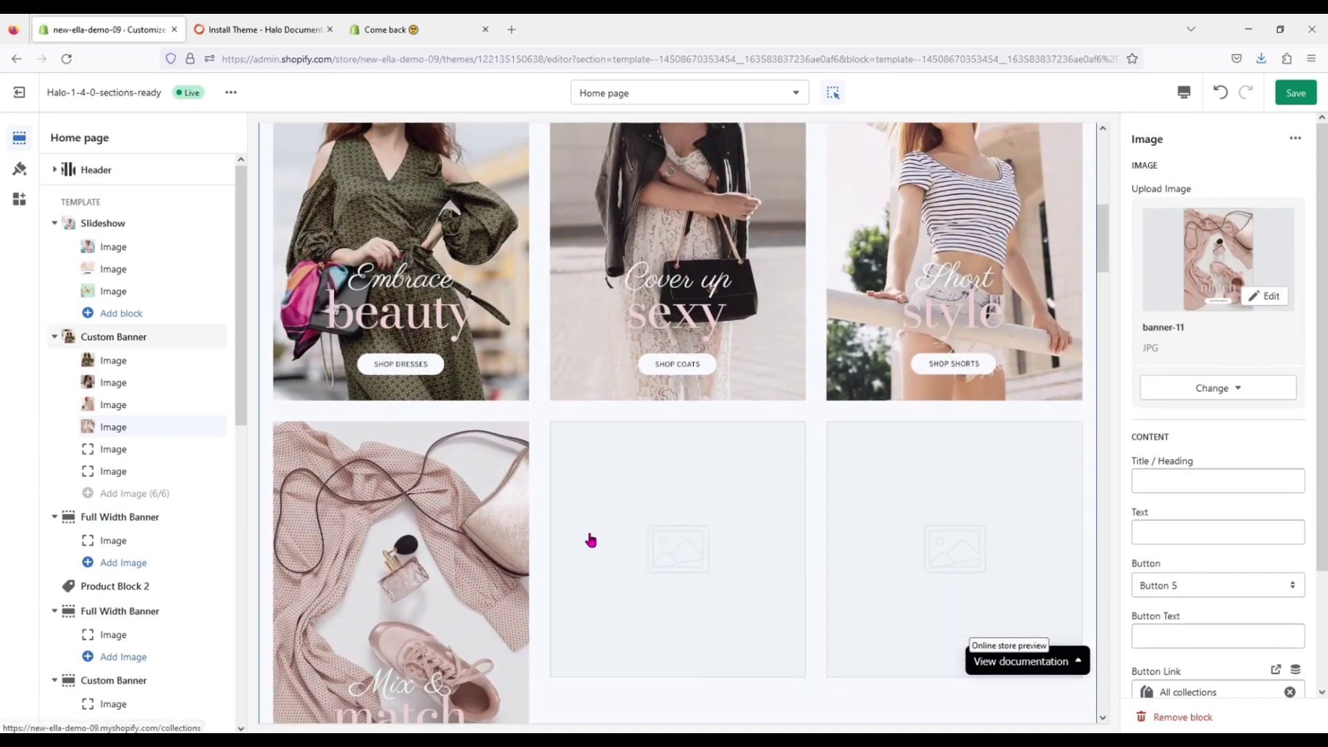
Step: Assign banner-12 and banner-13 to the fifth and sixth banner images
{"action": "left_click", "coordinate": [154, 451]}
{"action": "left_click", "coordinate": [1142, 259]}
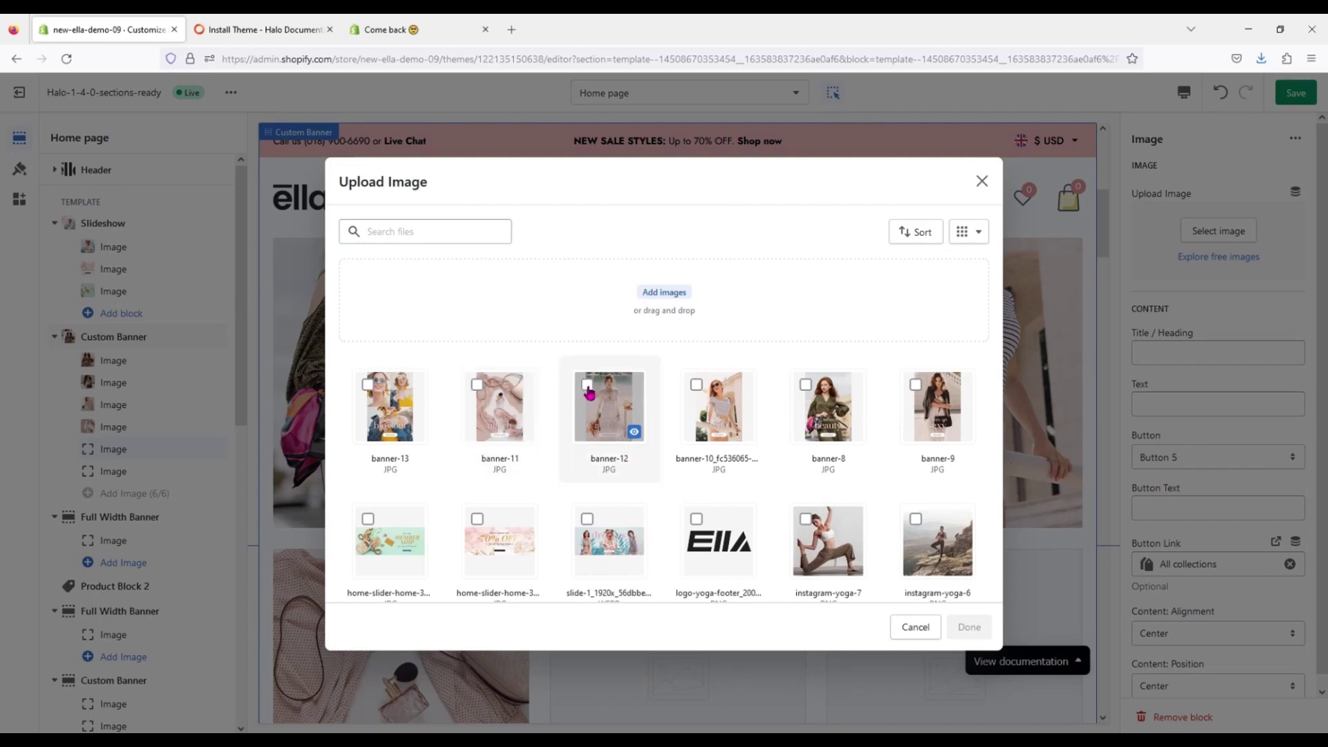
{"action": "left_click", "coordinate": [588, 388]}
{"action": "left_click", "coordinate": [968, 626]}
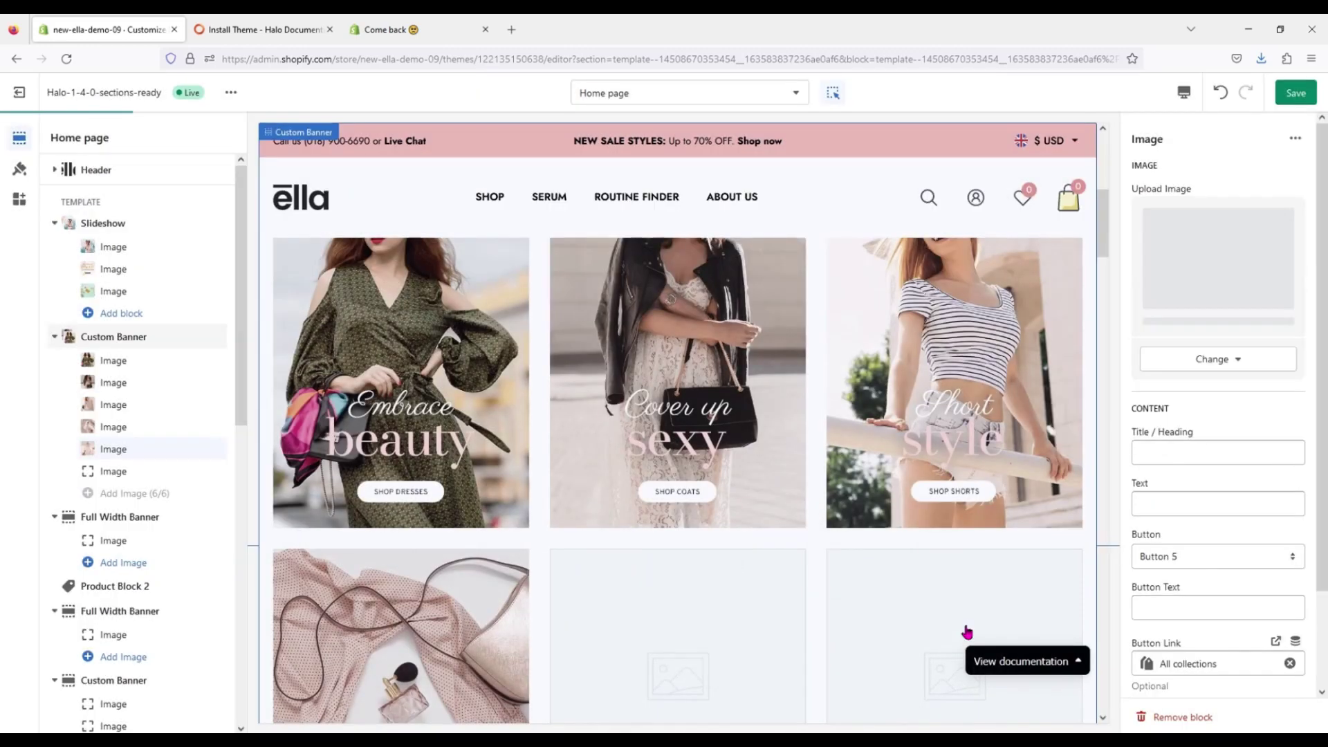
{"action": "left_click", "coordinate": [153, 473]}
{"action": "left_click", "coordinate": [1211, 231]}
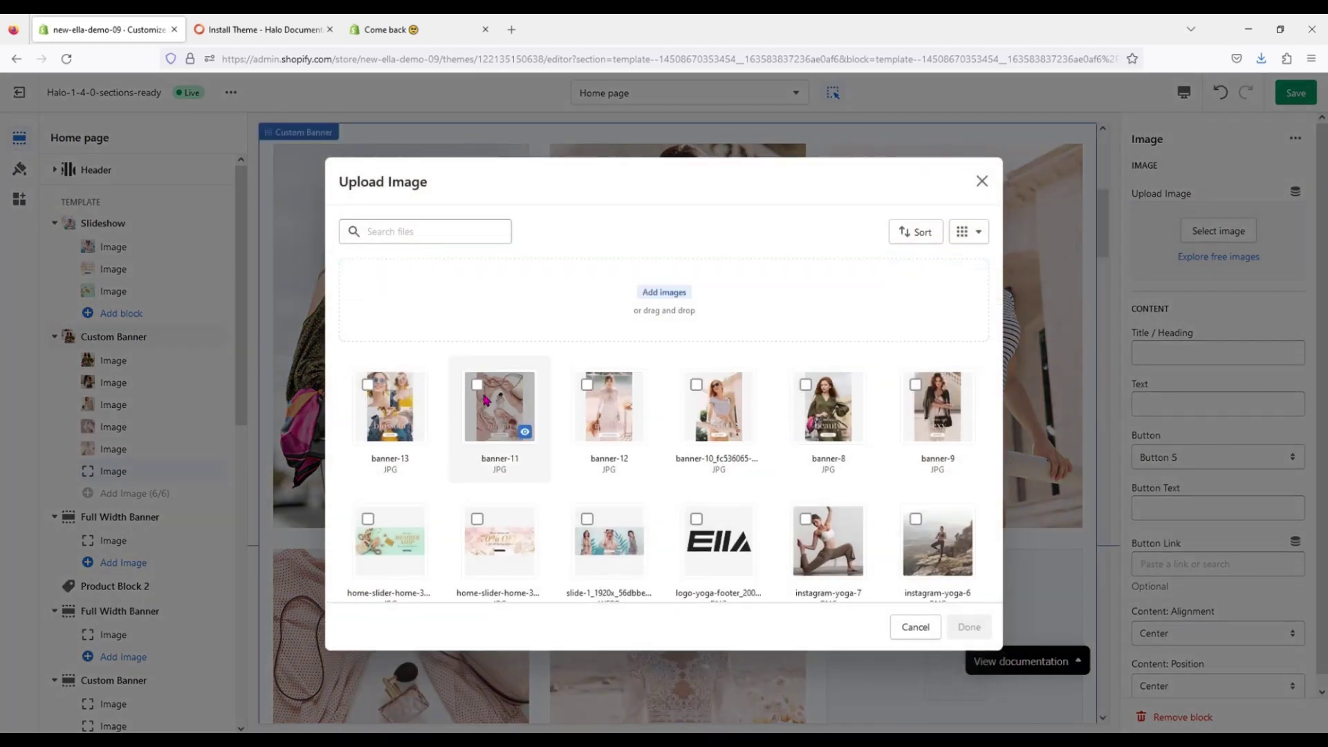
{"action": "left_click", "coordinate": [368, 385]}
{"action": "left_click", "coordinate": [968, 626]}
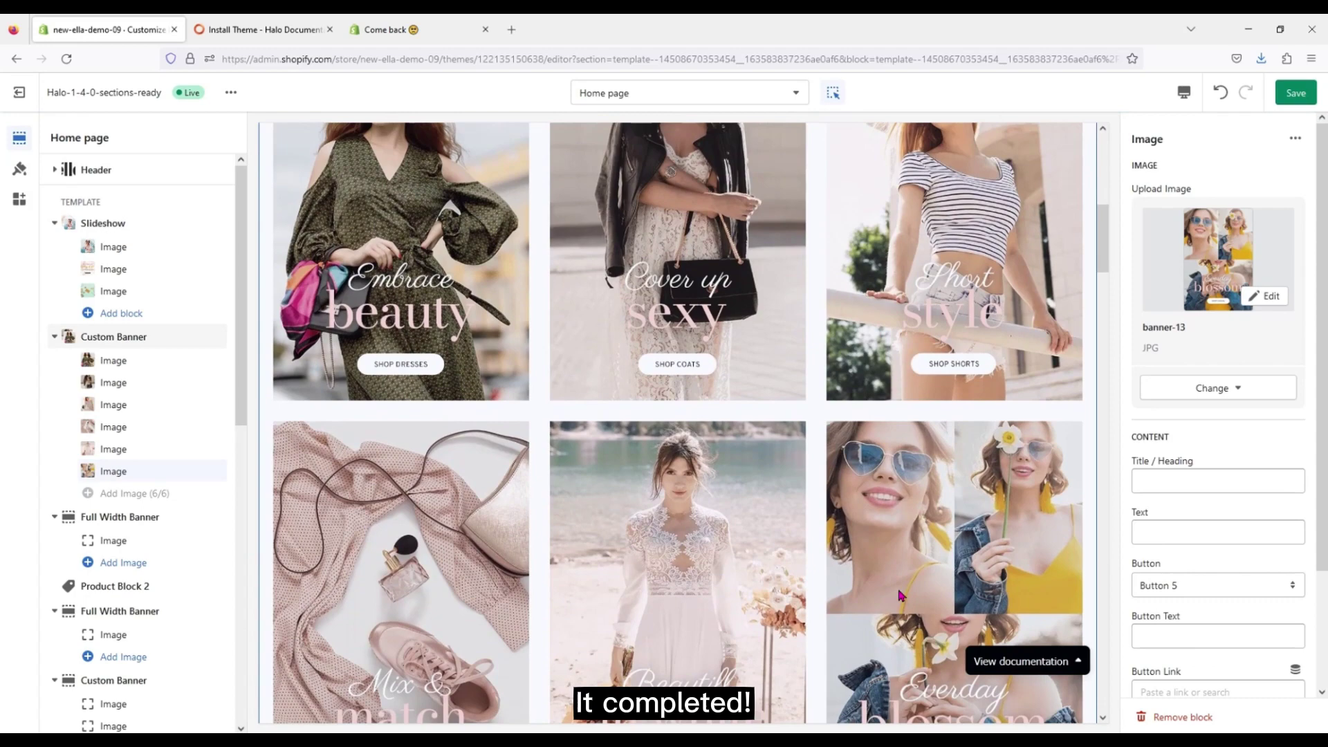
Step: Open the Full Width Banner's Image block and compare with the demo's HALO Gift Card banner
{"action": "scroll", "coordinate": [896, 585], "scroll_direction": "down", "scroll_amount": 6}
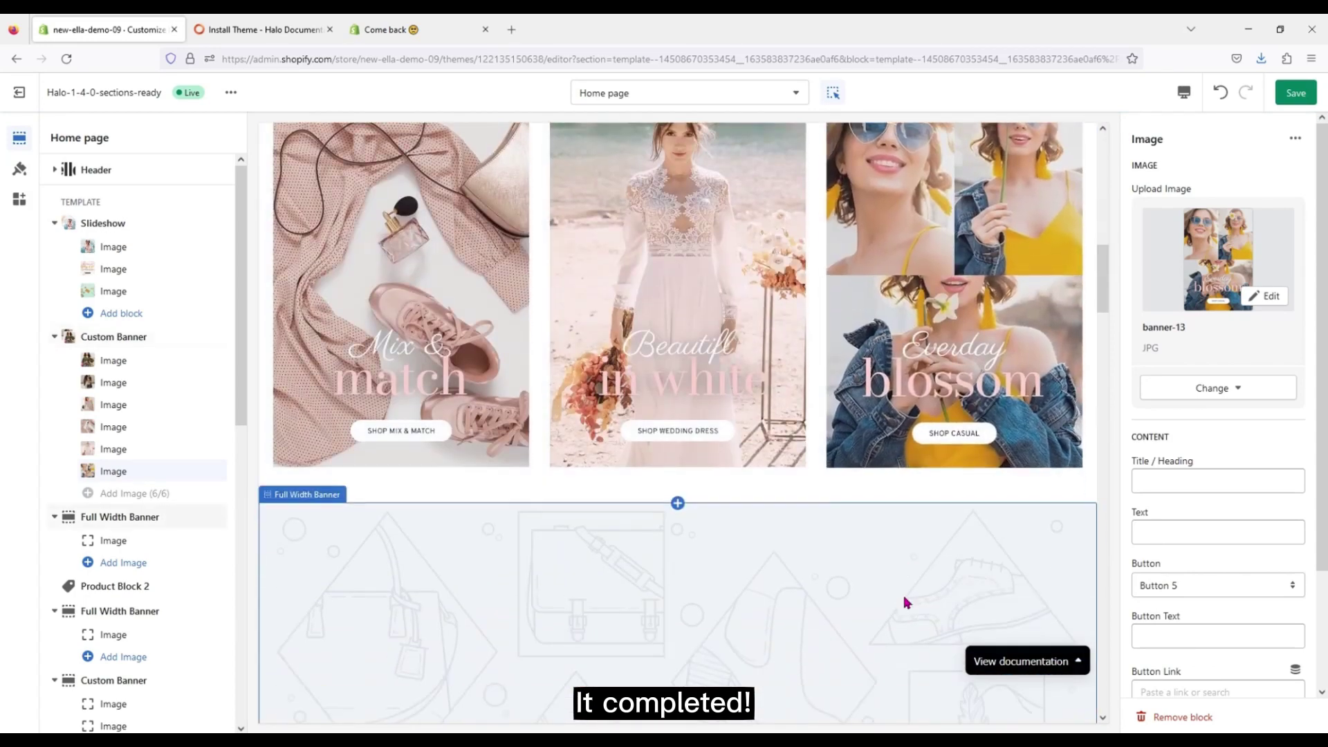
{"action": "scroll", "coordinate": [907, 603], "scroll_direction": "down", "scroll_amount": 2}
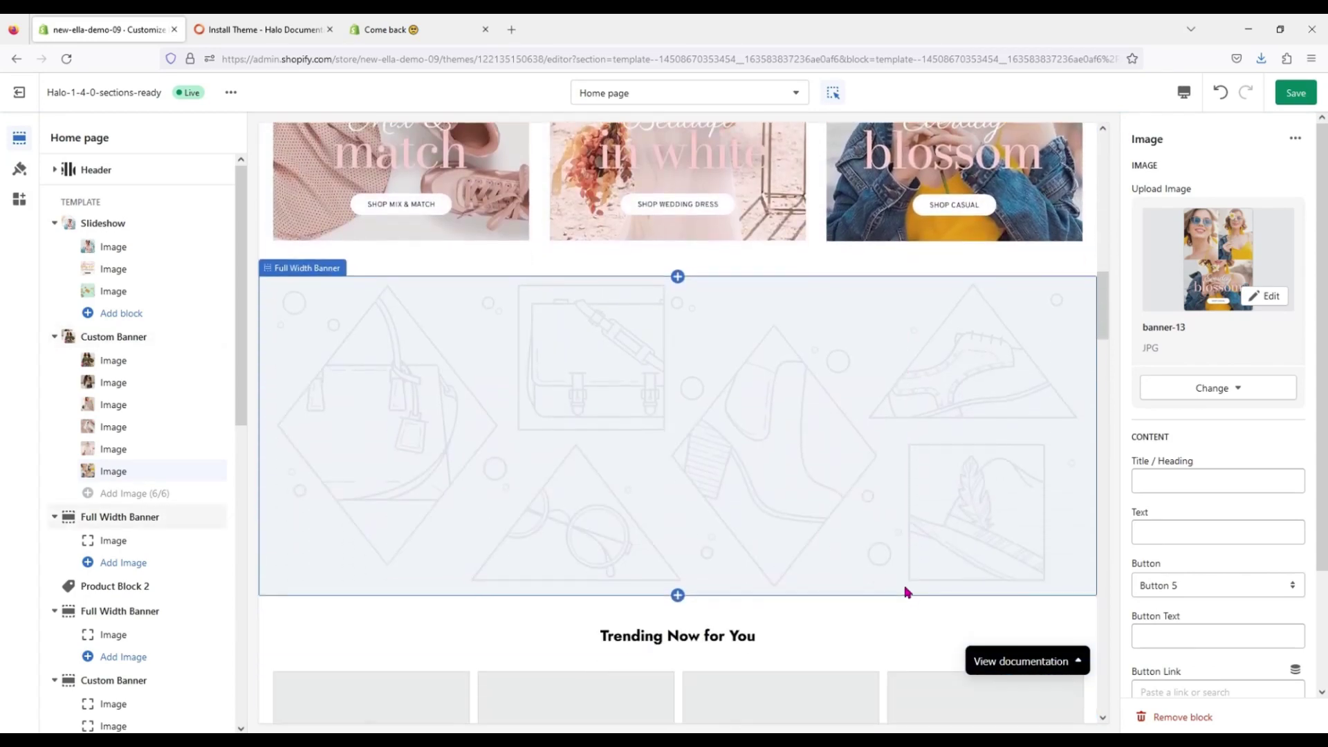
{"action": "scroll", "coordinate": [907, 593], "scroll_direction": "down", "scroll_amount": 1}
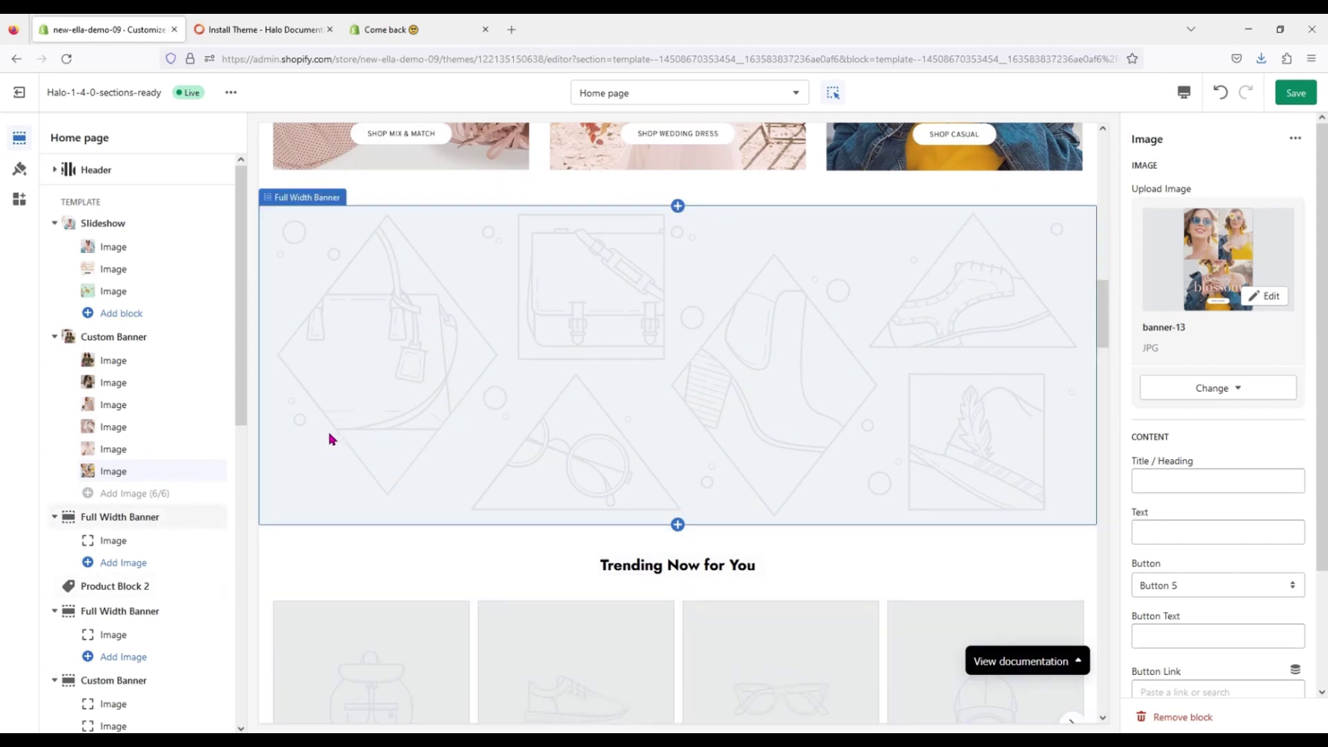
{"action": "left_click", "coordinate": [114, 540]}
{"action": "left_click", "coordinate": [380, 32]}
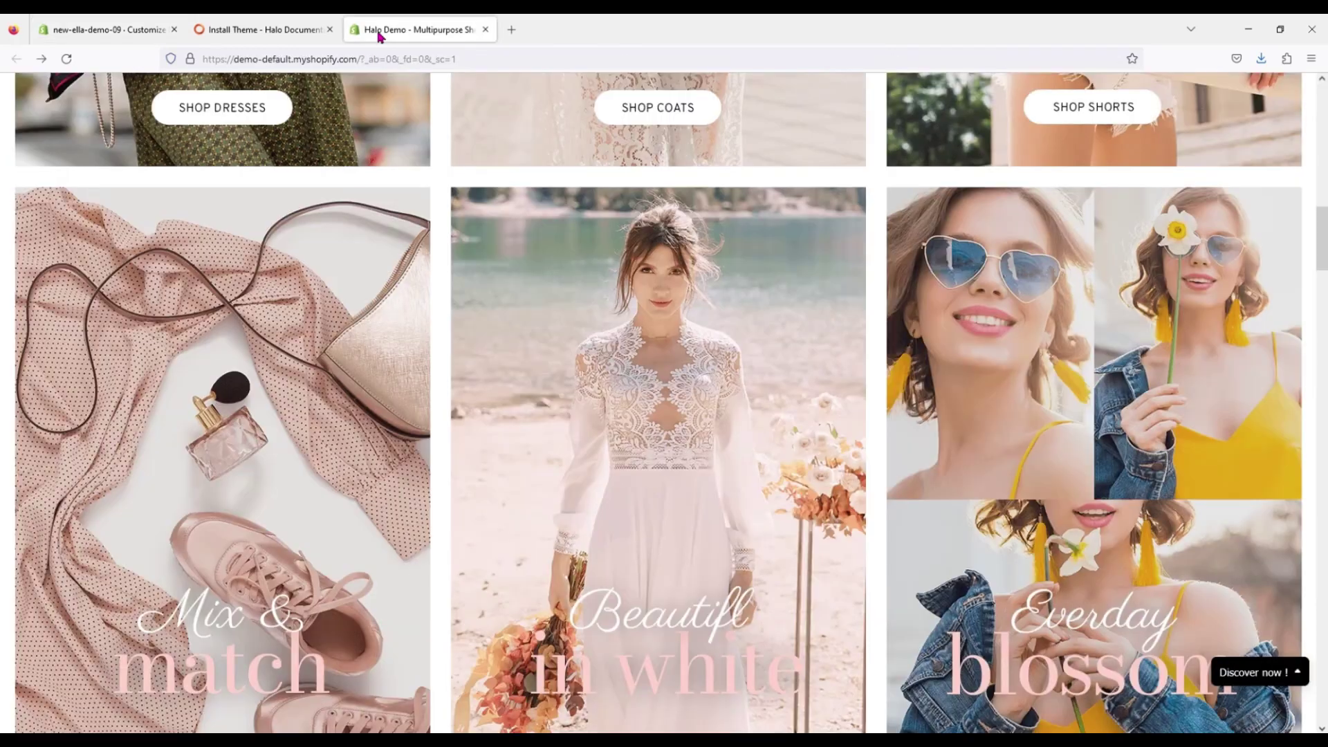
{"action": "scroll", "coordinate": [361, 387], "scroll_direction": "down", "scroll_amount": 8}
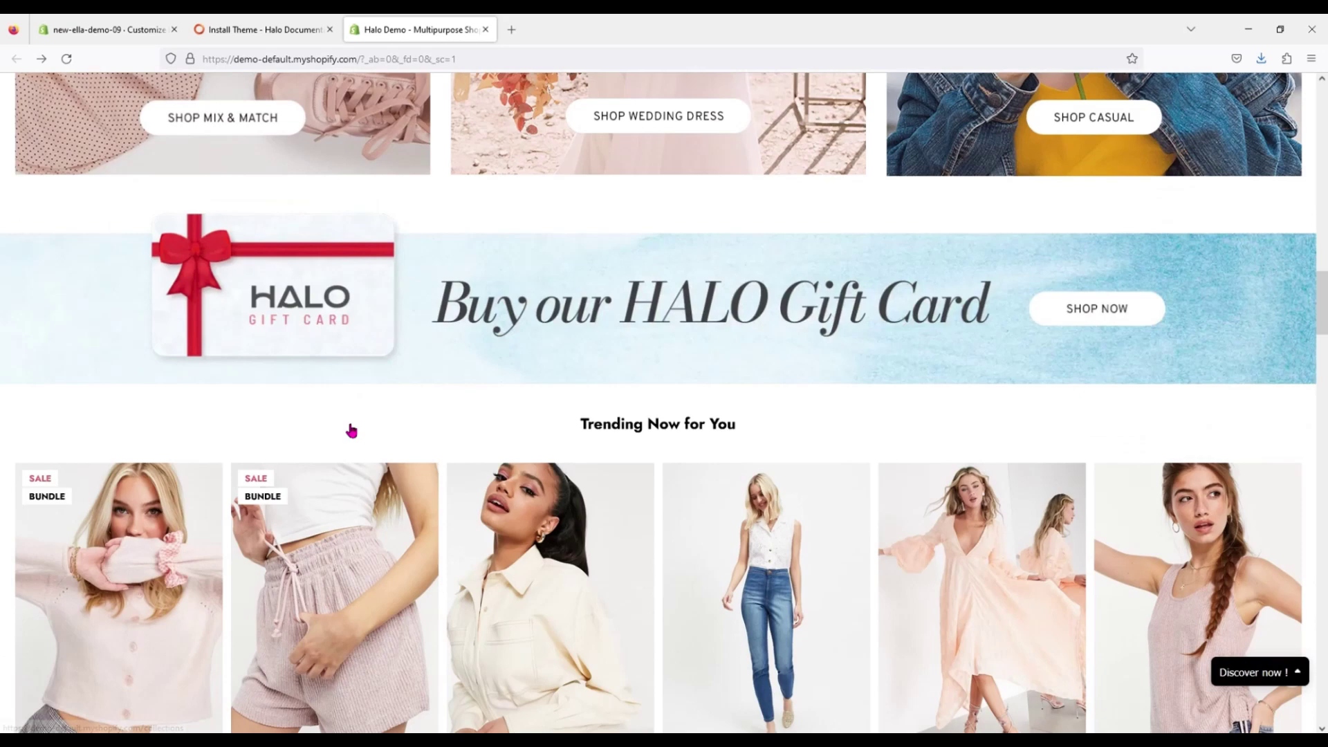
Step: Upload banner-2_1920x as the Full Width Banner image, then open Product Block 2
{"action": "left_click", "coordinate": [129, 21]}
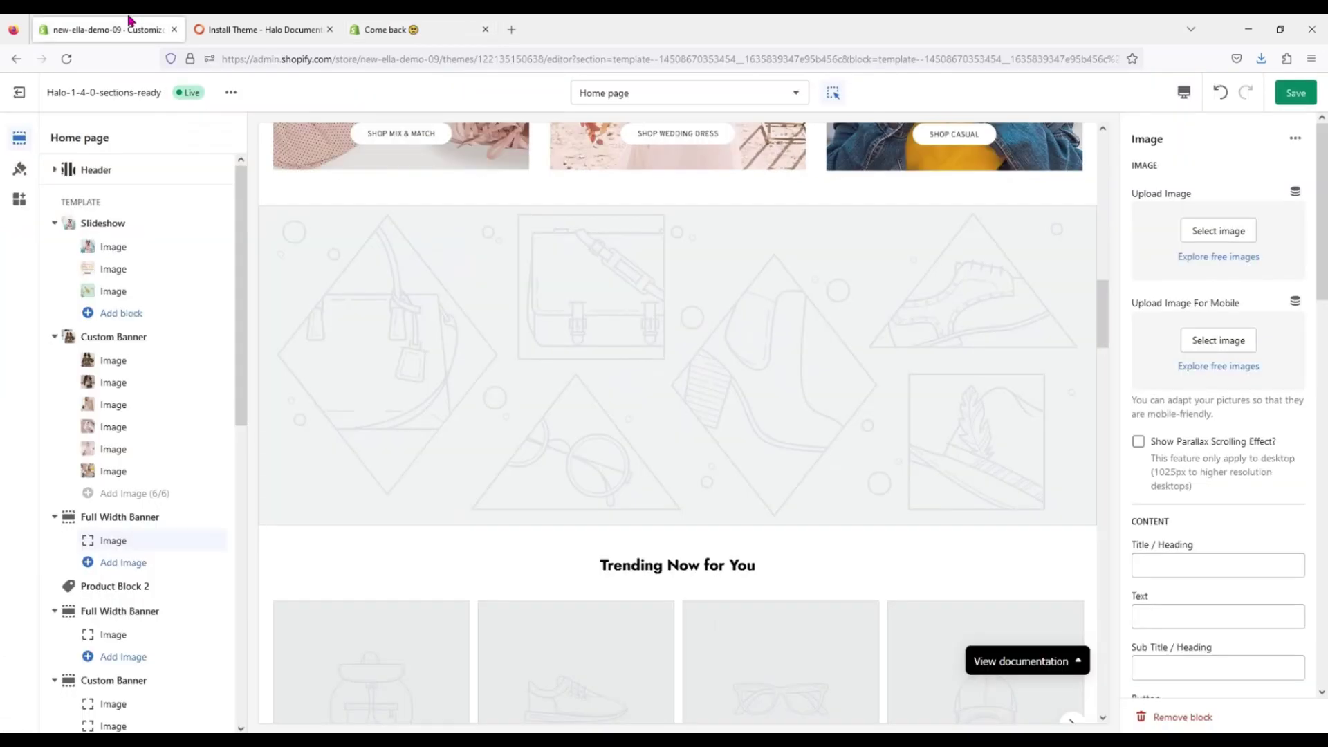
{"action": "left_click", "coordinate": [1176, 242]}
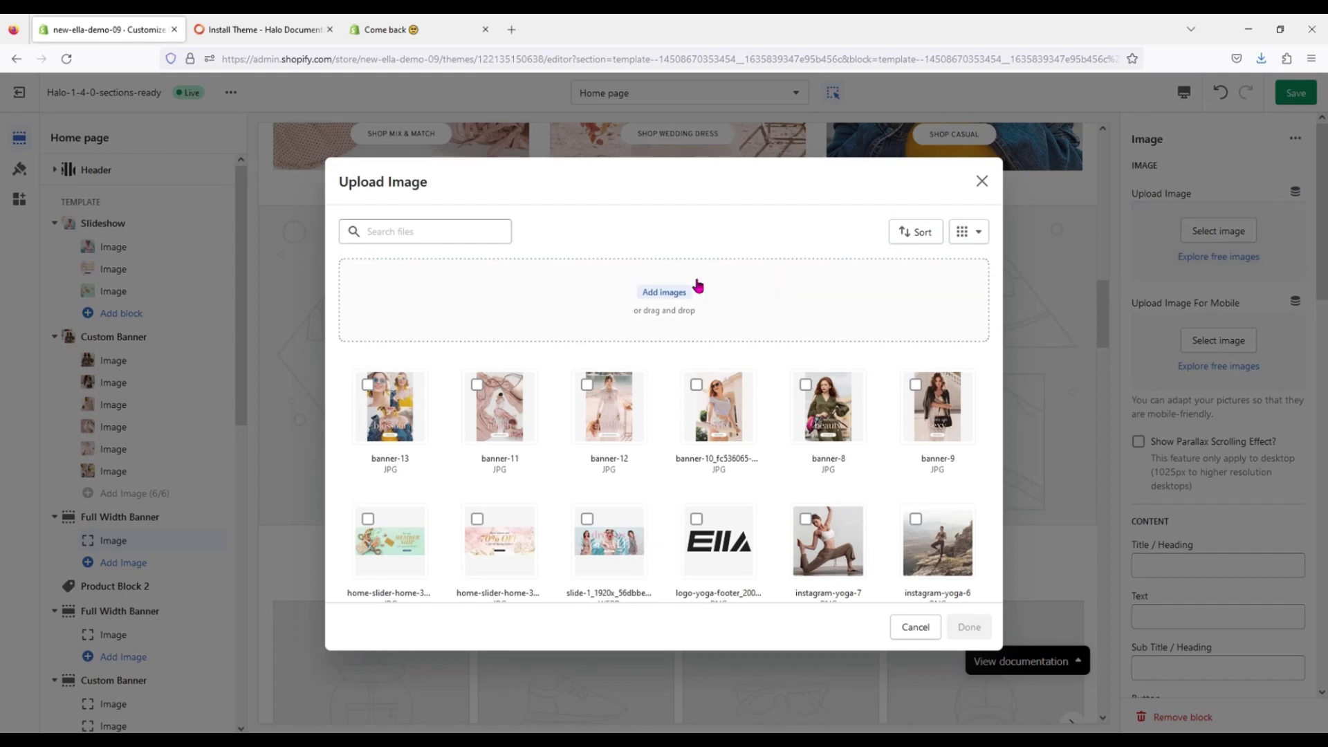
{"action": "left_click", "coordinate": [666, 292]}
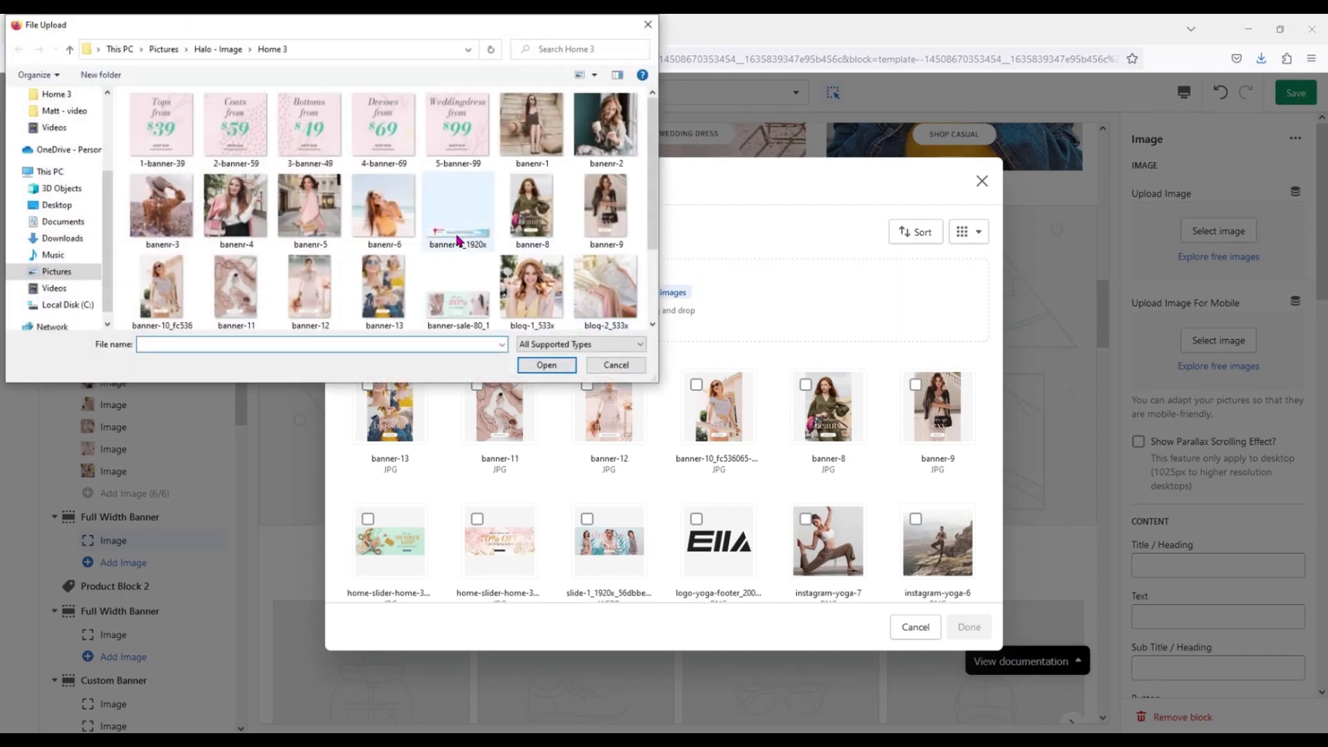
{"action": "left_click", "coordinate": [456, 240]}
{"action": "left_click", "coordinate": [548, 365]}
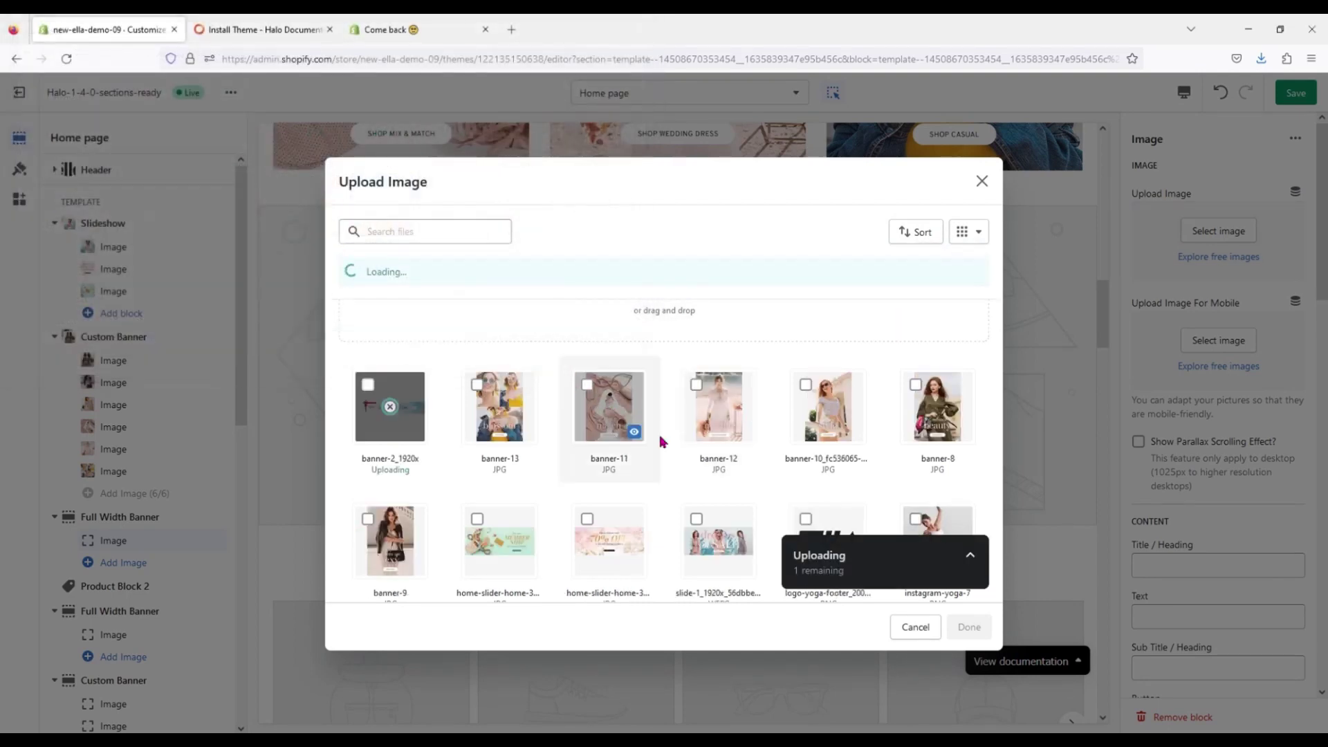
{"action": "left_click", "coordinate": [367, 386]}
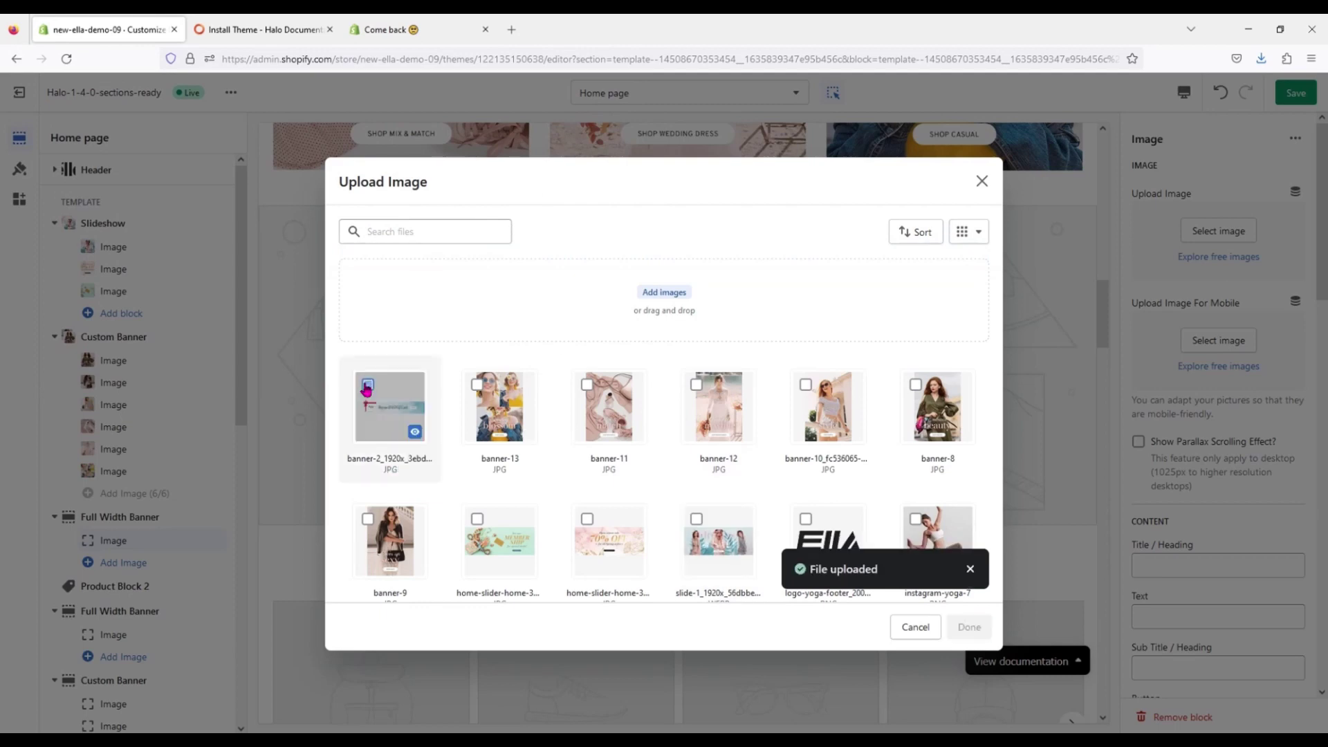
{"action": "left_click", "coordinate": [367, 386]}
{"action": "left_click", "coordinate": [967, 627]}
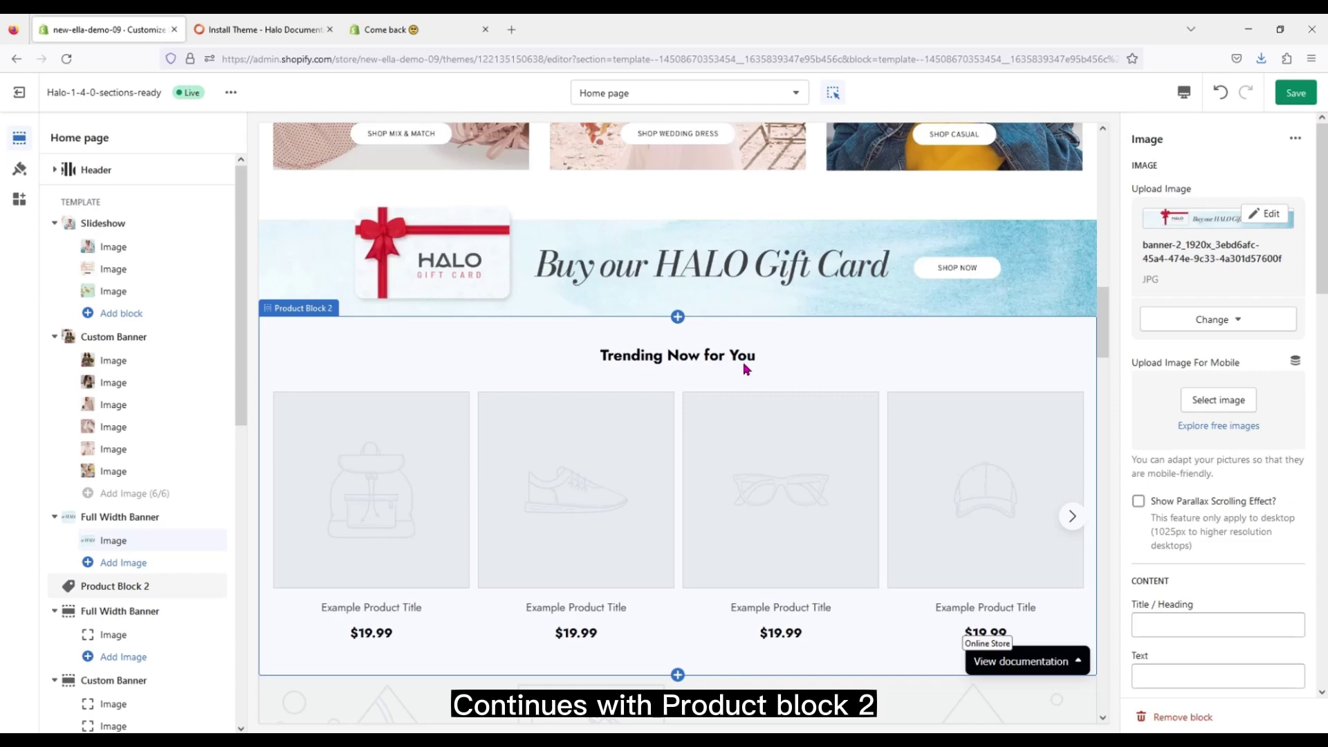
{"action": "left_click", "coordinate": [476, 416]}
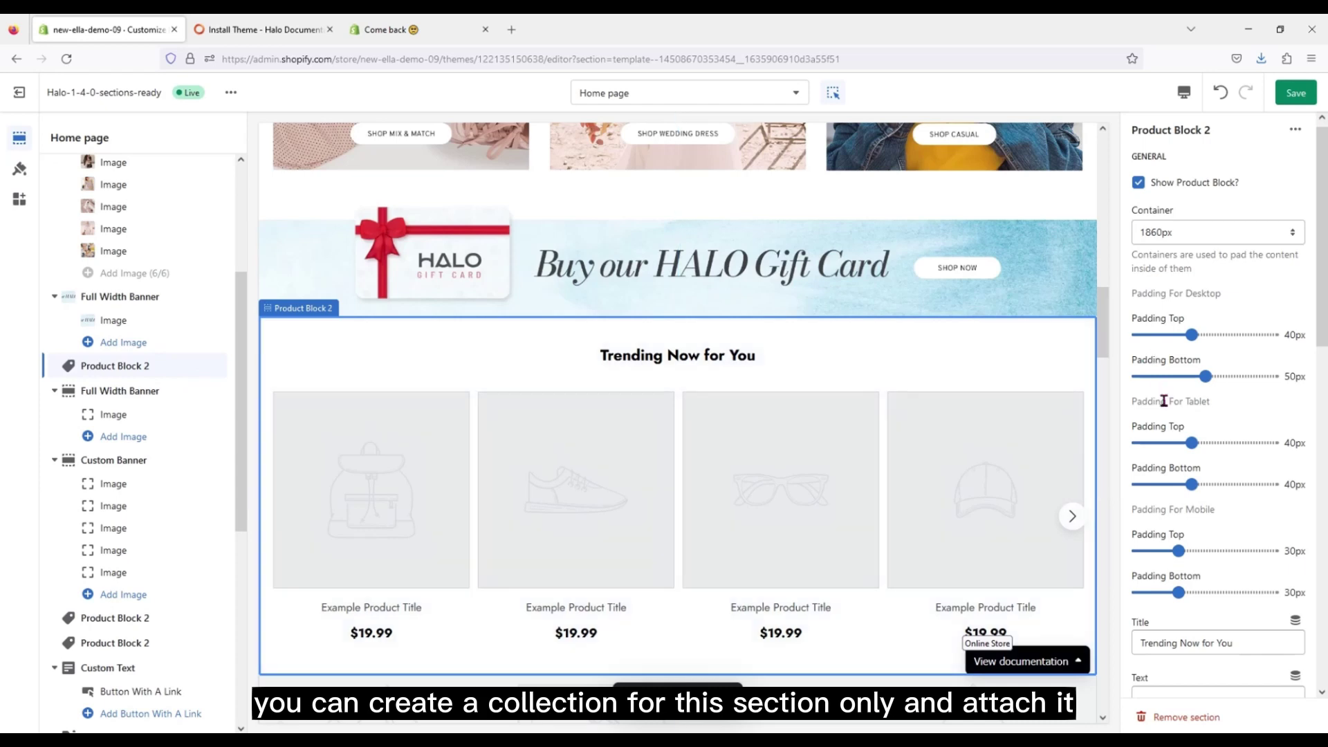
Step: Switch the Trending Now for You block's collection to Summer and save the theme
{"action": "scroll", "coordinate": [1166, 402], "scroll_direction": "down", "scroll_amount": 9}
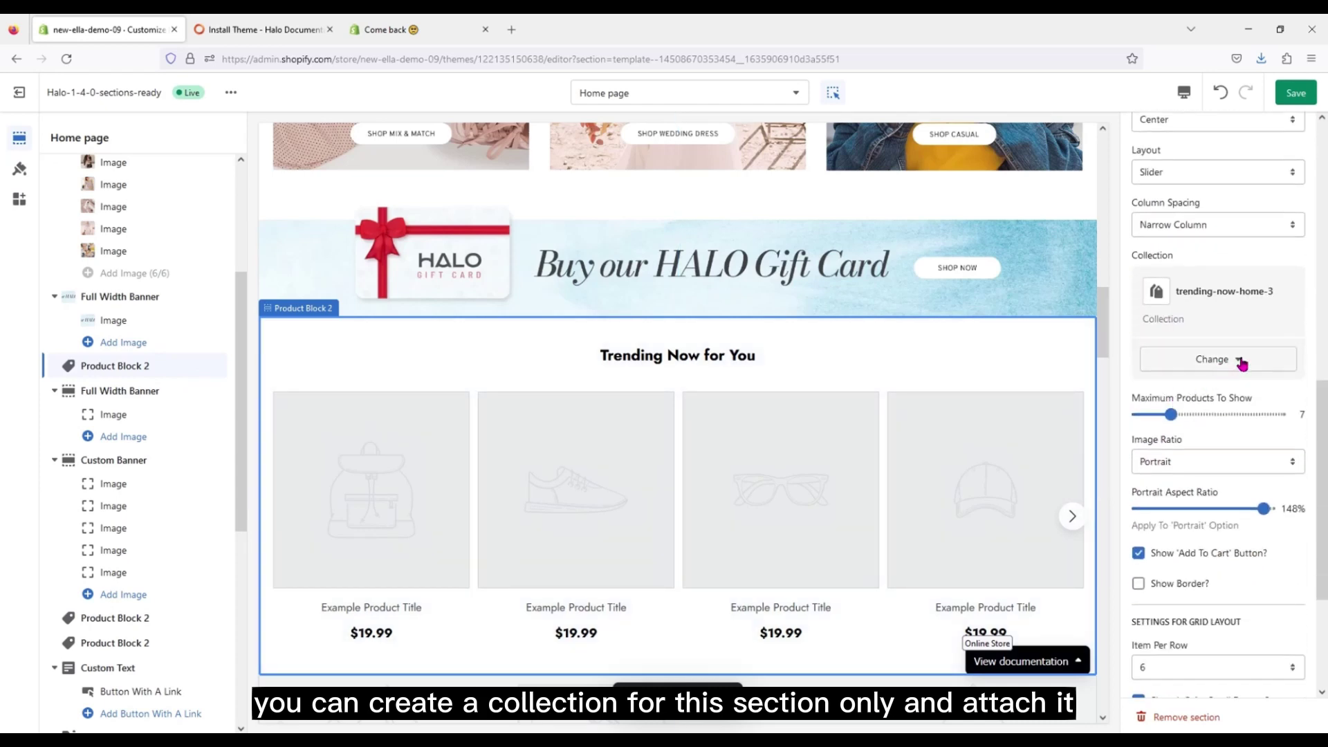
{"action": "left_click", "coordinate": [1243, 362]}
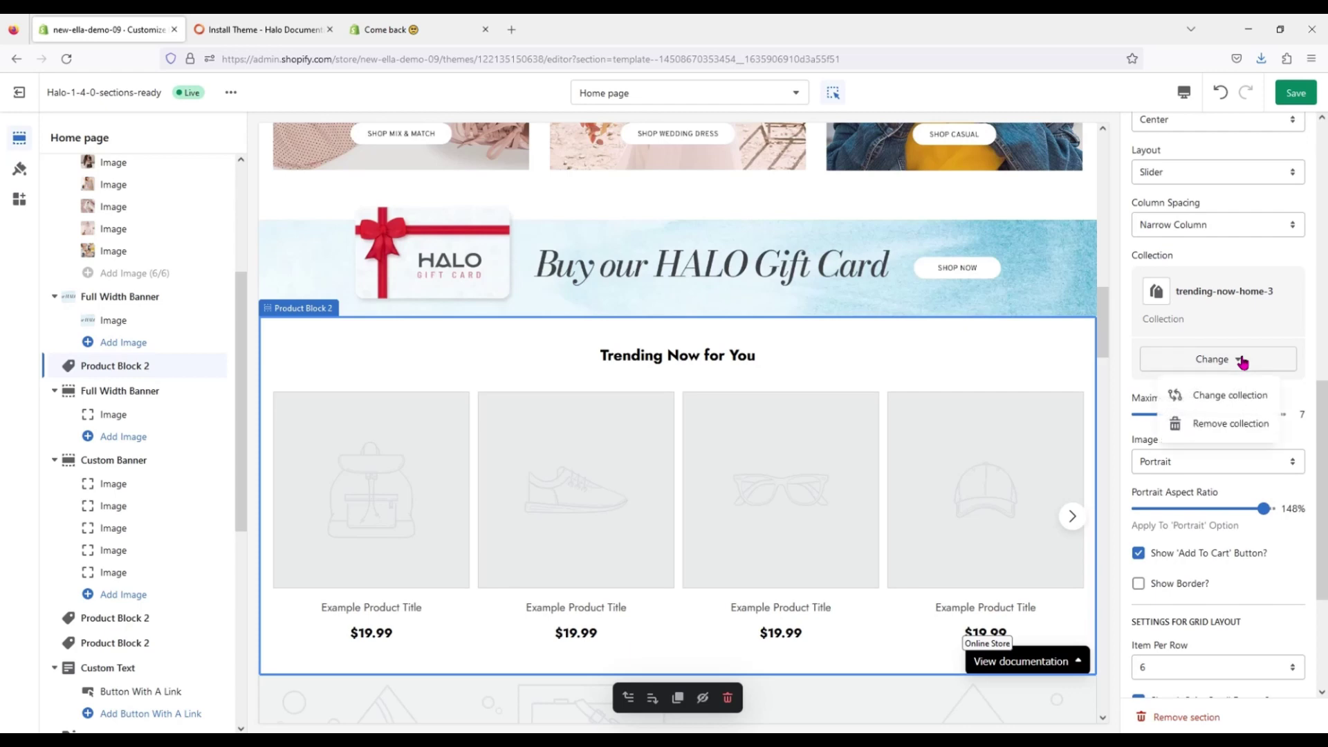
{"action": "left_click", "coordinate": [1229, 397]}
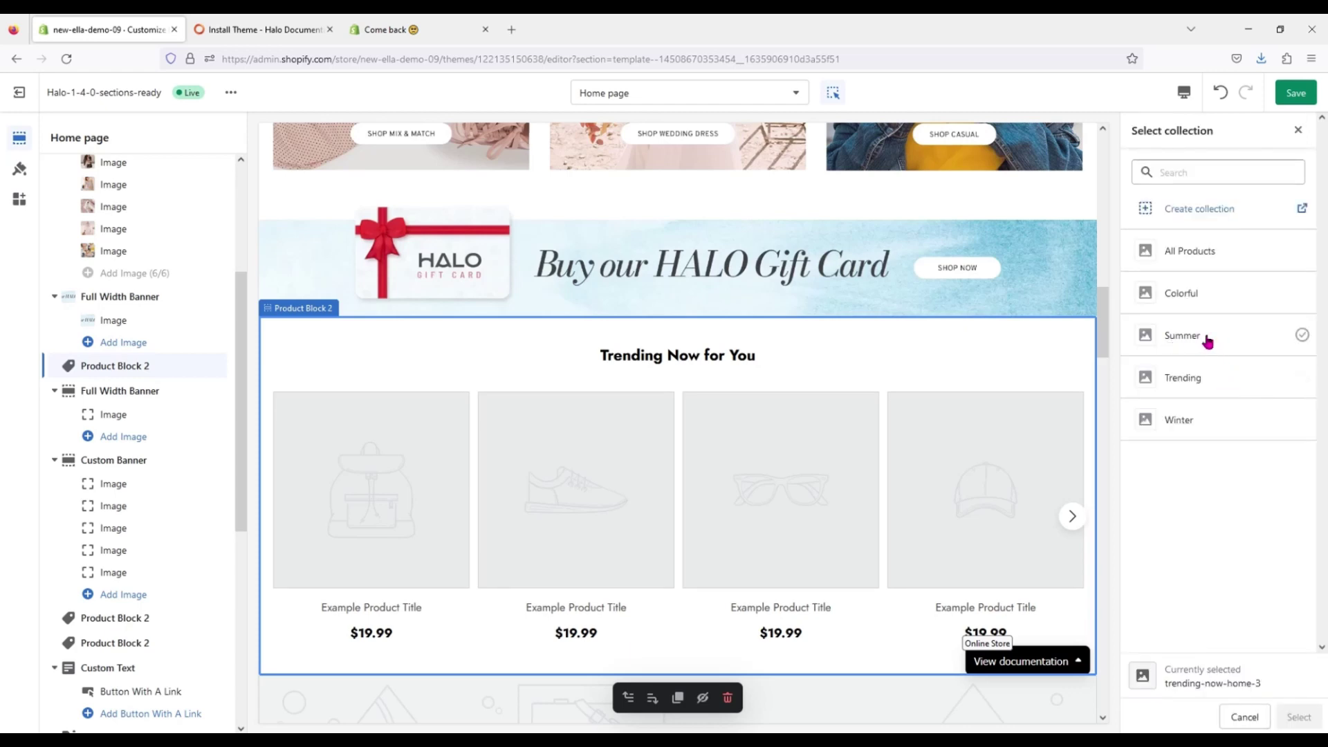
{"action": "left_click", "coordinate": [1253, 347]}
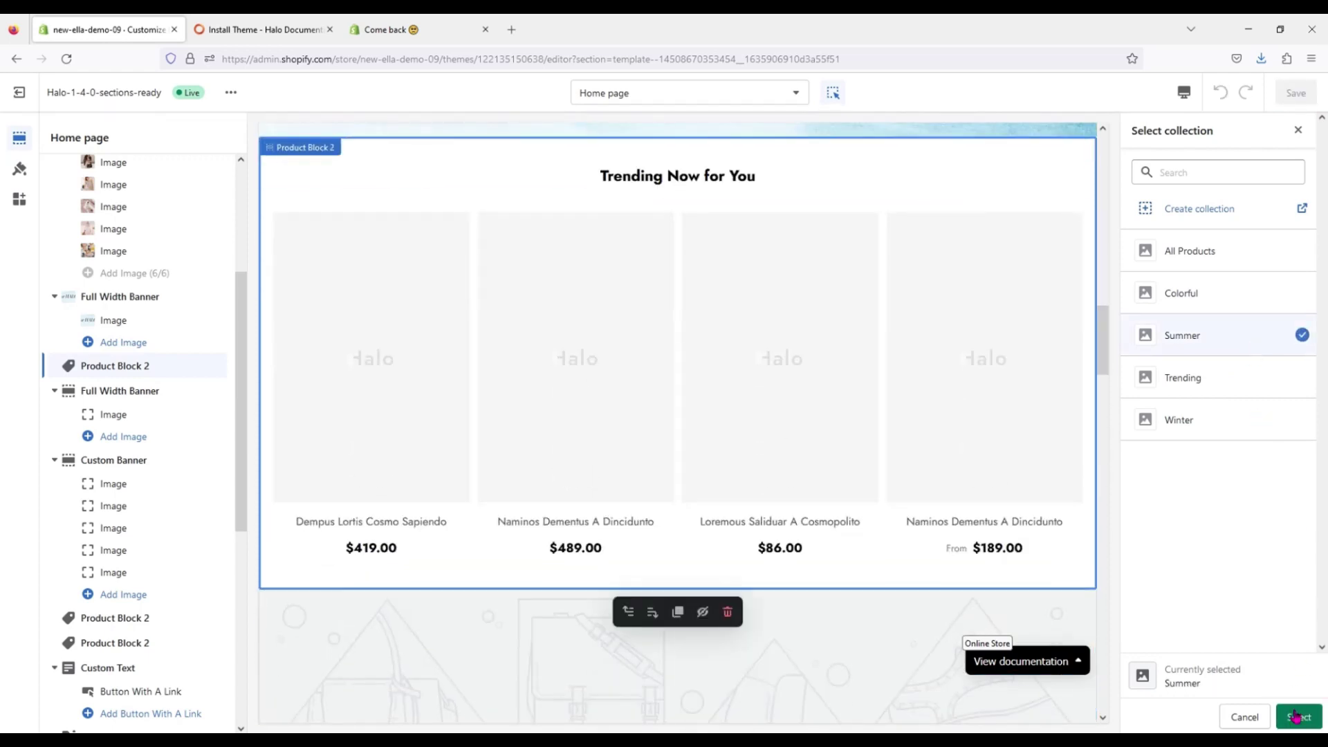
{"action": "left_click", "coordinate": [1297, 716]}
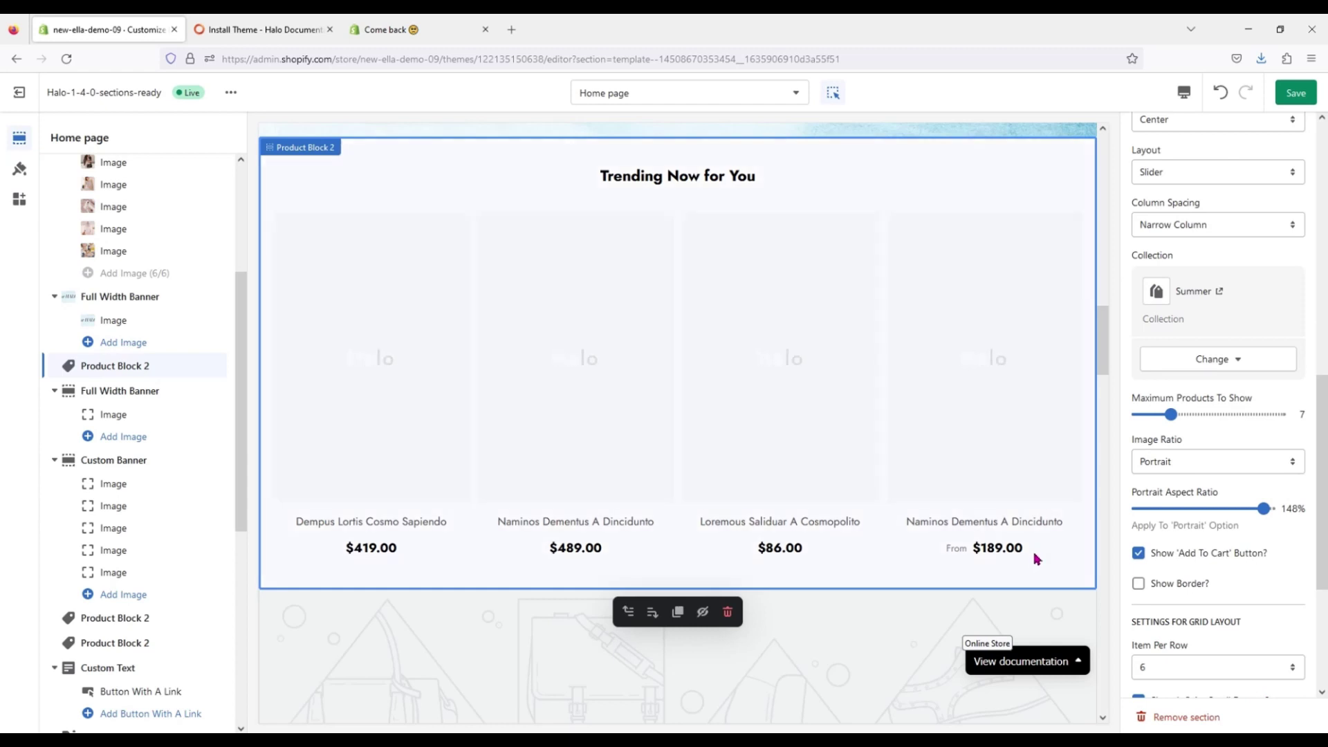
{"action": "left_click", "coordinate": [1280, 103]}
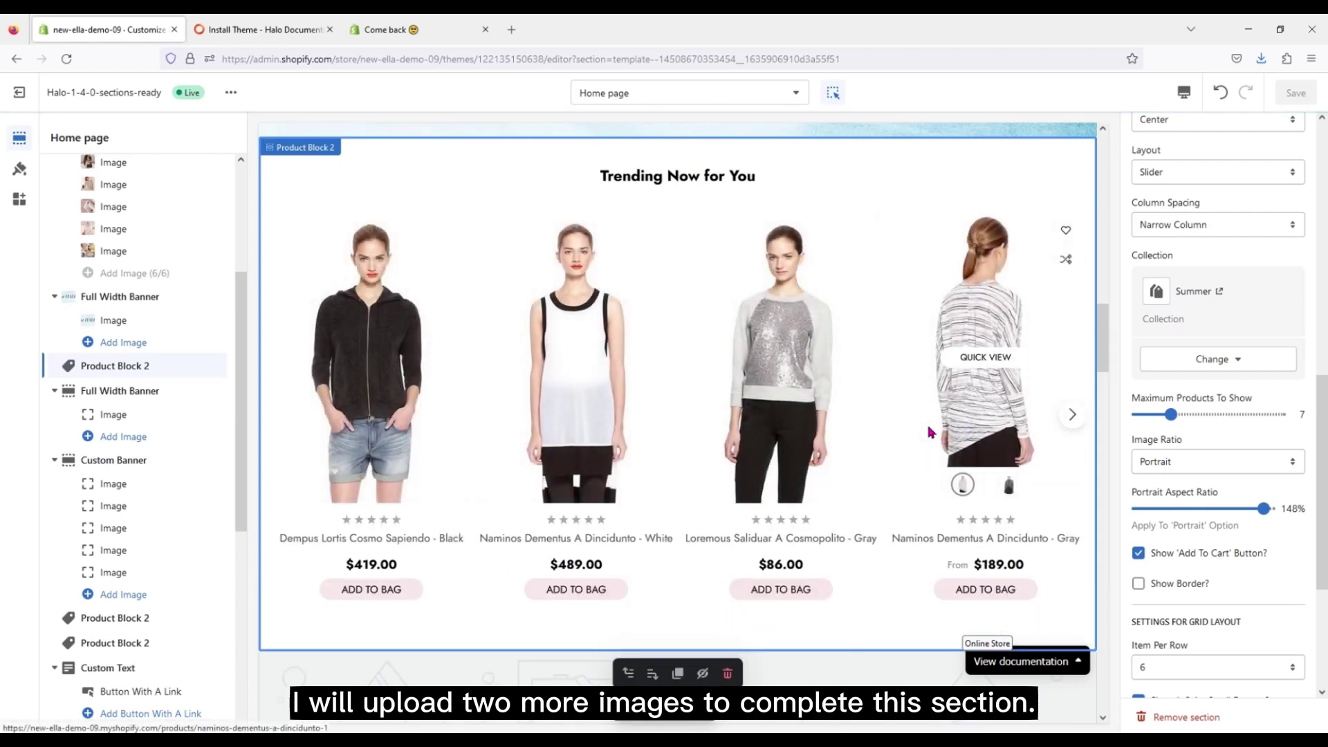
{"action": "left_click", "coordinate": [1072, 417]}
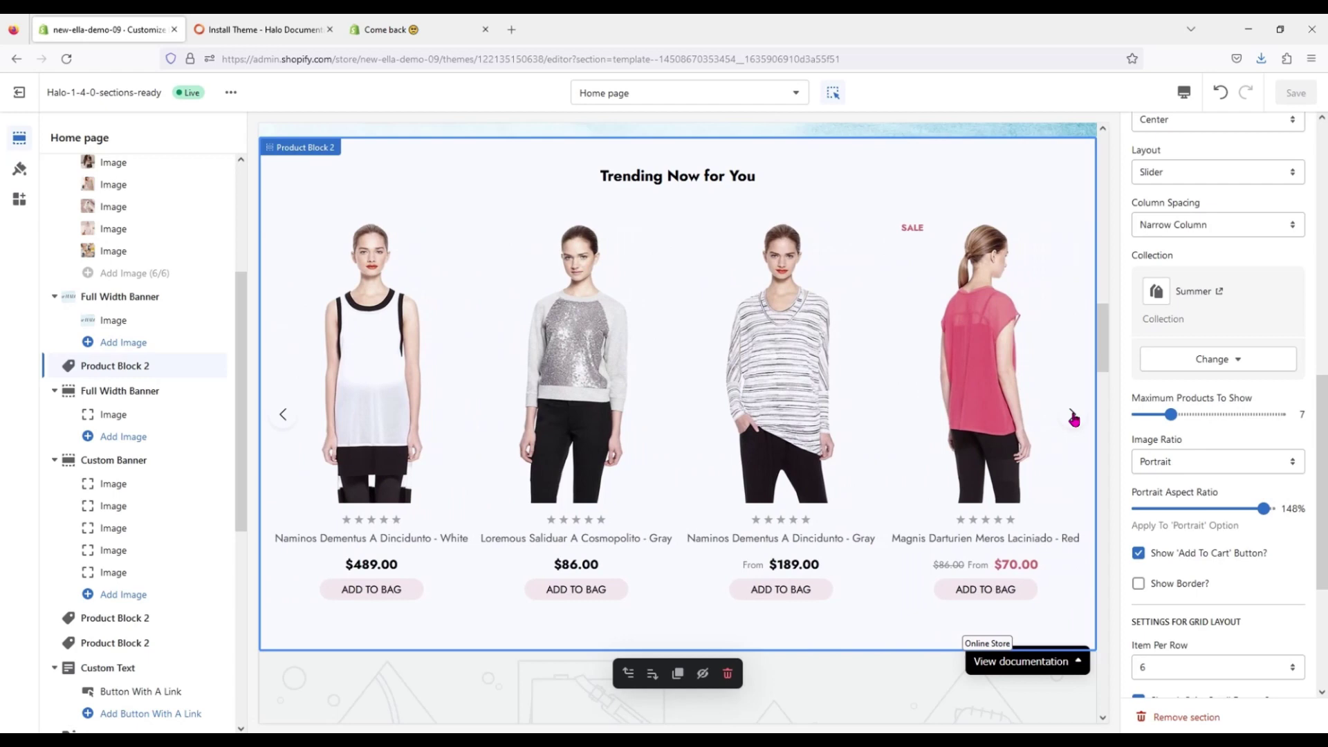
{"action": "scroll", "coordinate": [692, 498], "scroll_direction": "down", "scroll_amount": 6}
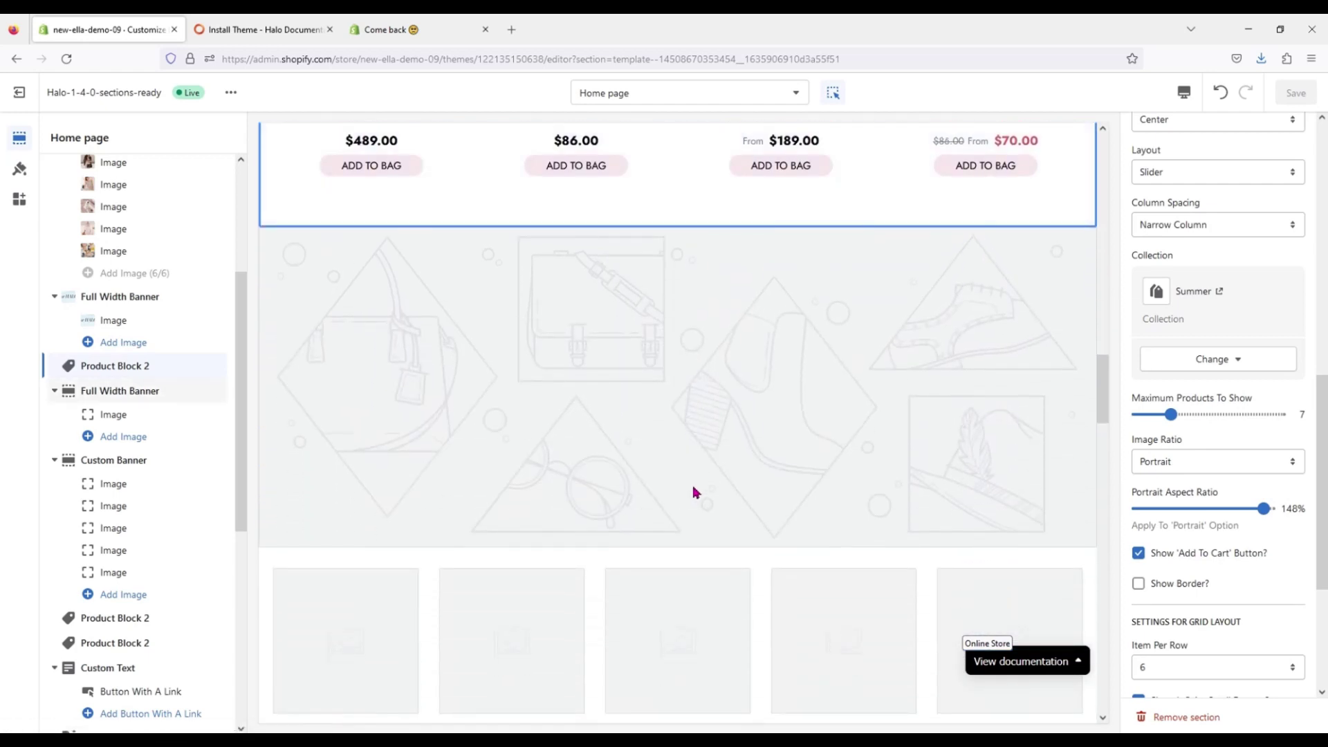
{"action": "left_click", "coordinate": [423, 29]}
{"action": "scroll", "coordinate": [469, 397], "scroll_direction": "down", "scroll_amount": 10}
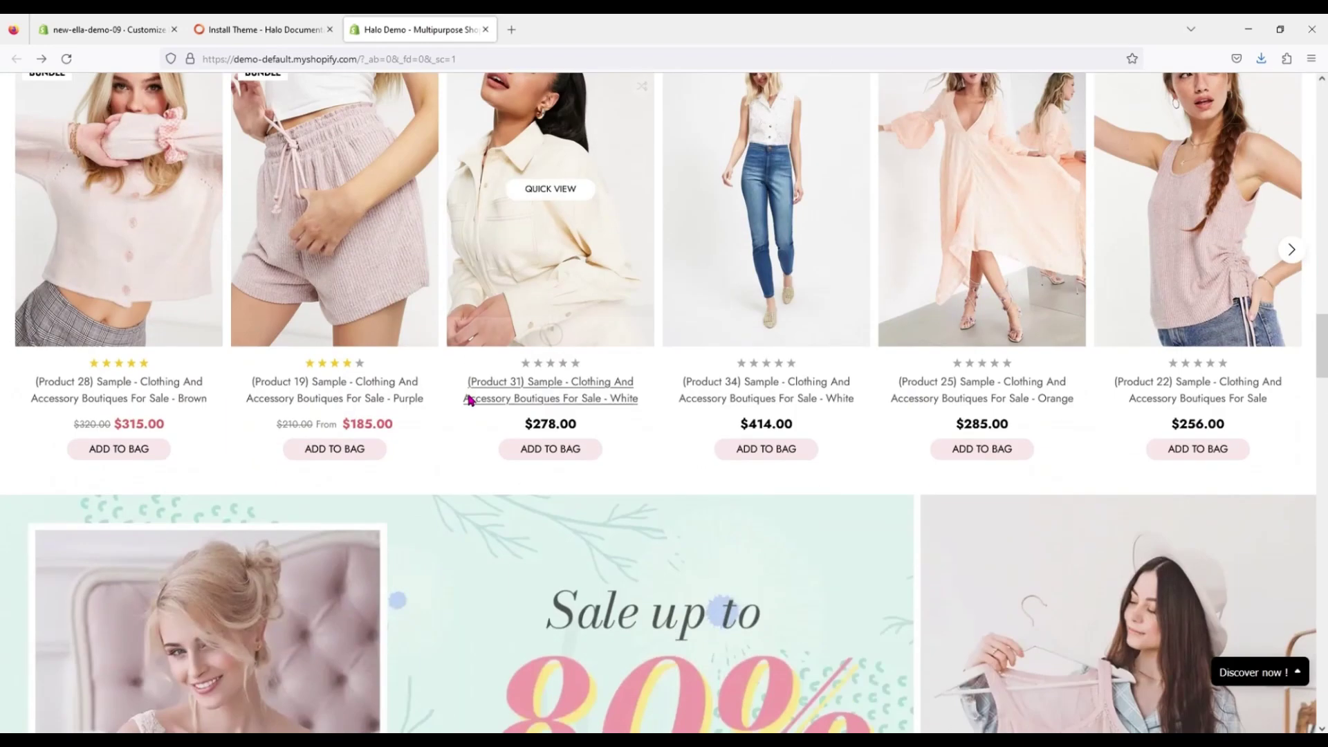
{"action": "scroll", "coordinate": [467, 400], "scroll_direction": "down", "scroll_amount": 2}
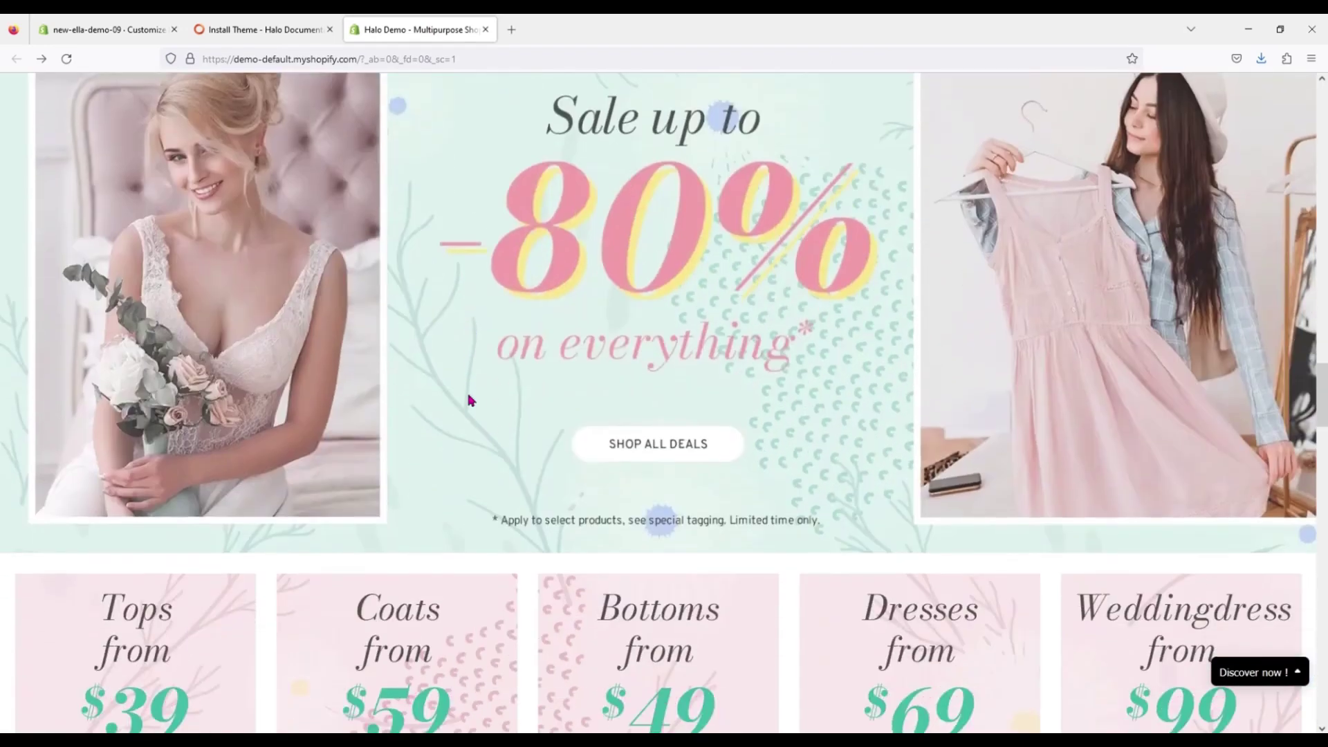
{"action": "left_click", "coordinate": [241, 30]}
{"action": "left_click", "coordinate": [111, 30]}
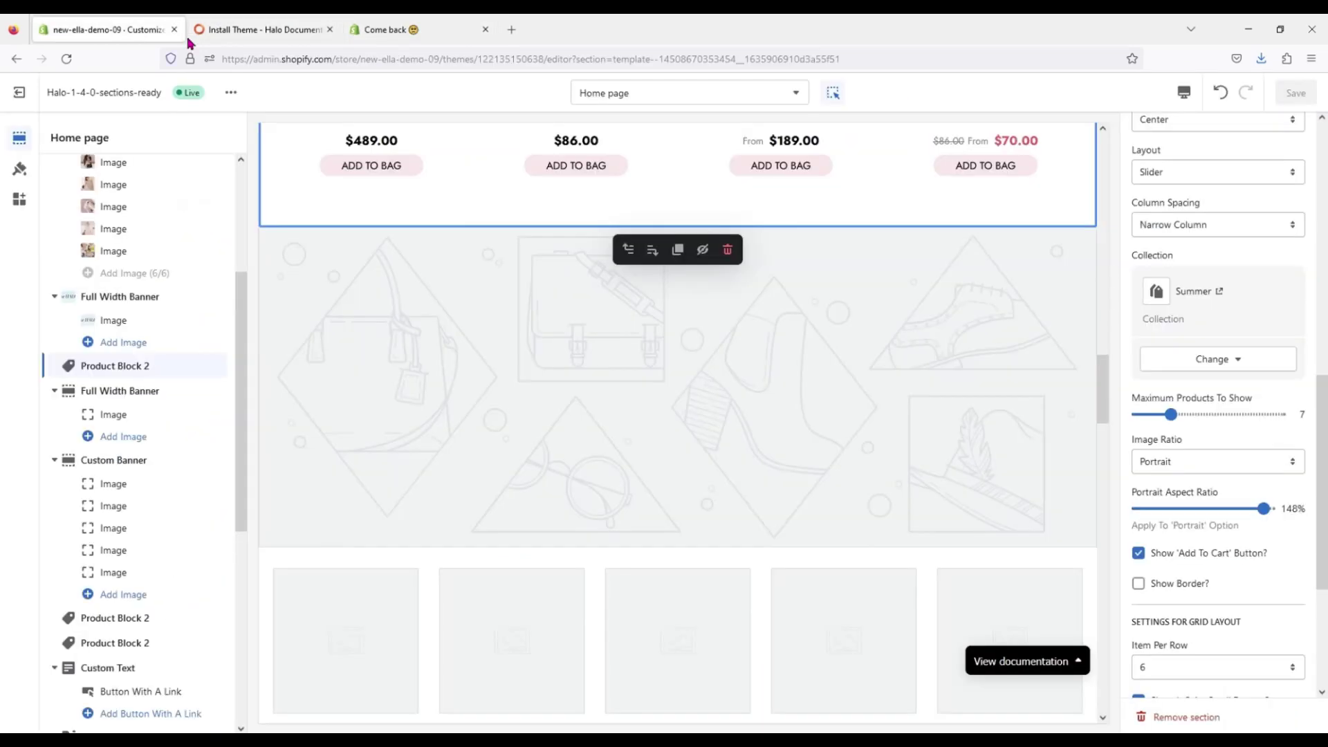
Step: Upload banner-sale-80_1920x and set it as the empty Full Width Banner's image
{"action": "left_click", "coordinate": [315, 344]}
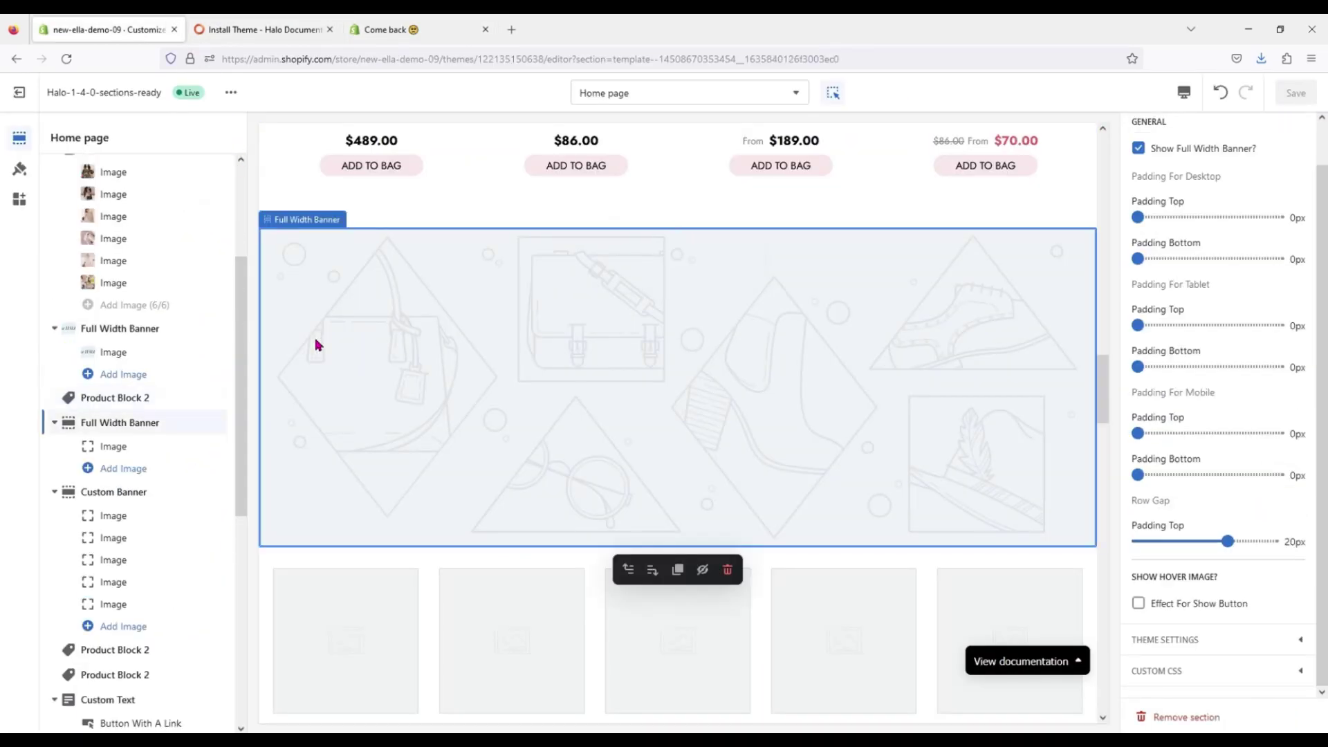
{"action": "left_click", "coordinate": [144, 447]}
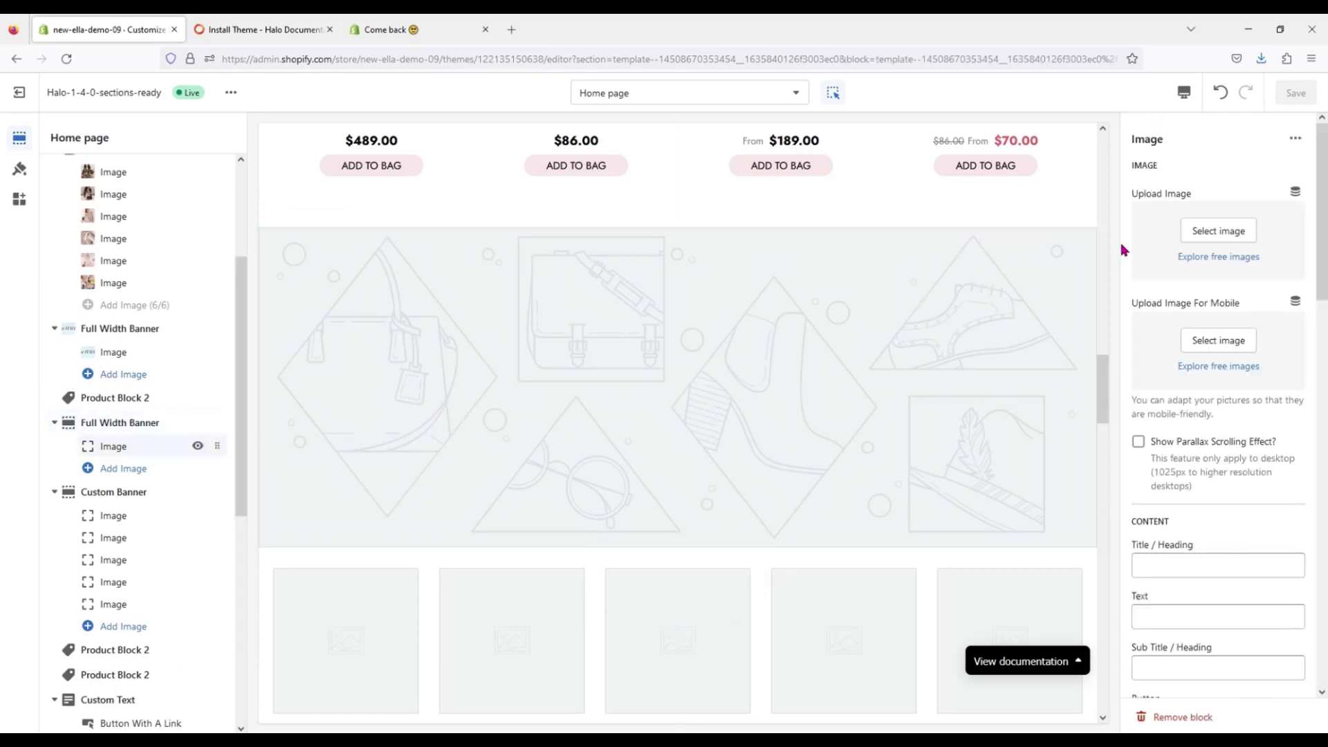
{"action": "left_click", "coordinate": [1148, 237]}
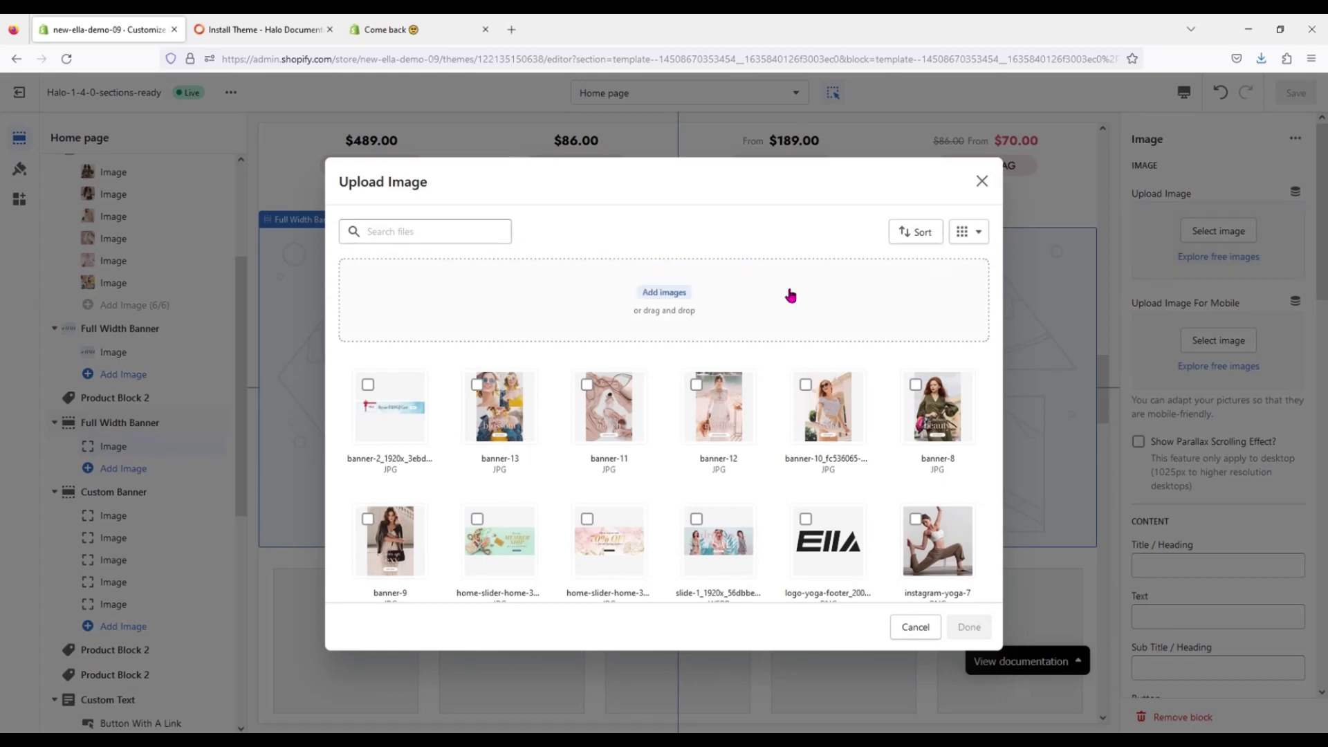
{"action": "left_click", "coordinate": [790, 295]}
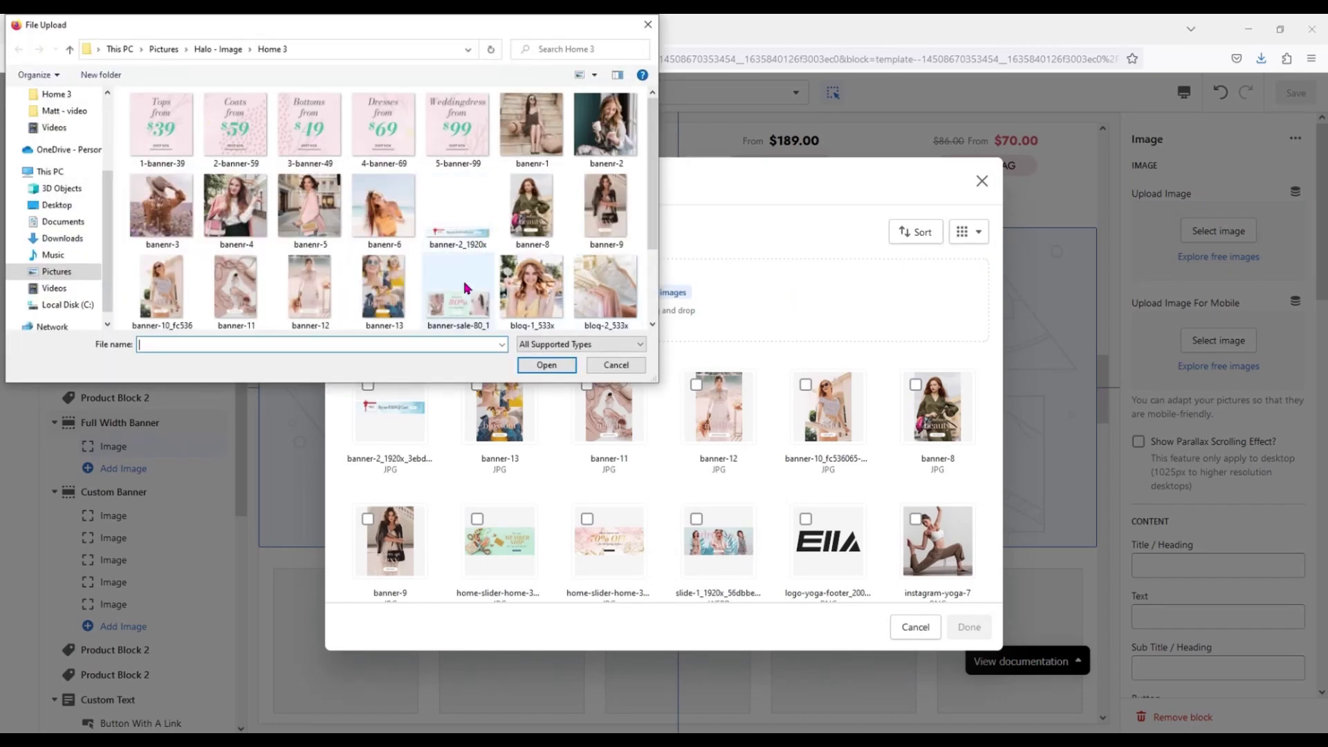
{"action": "left_click", "coordinate": [464, 289]}
{"action": "left_click", "coordinate": [545, 365]}
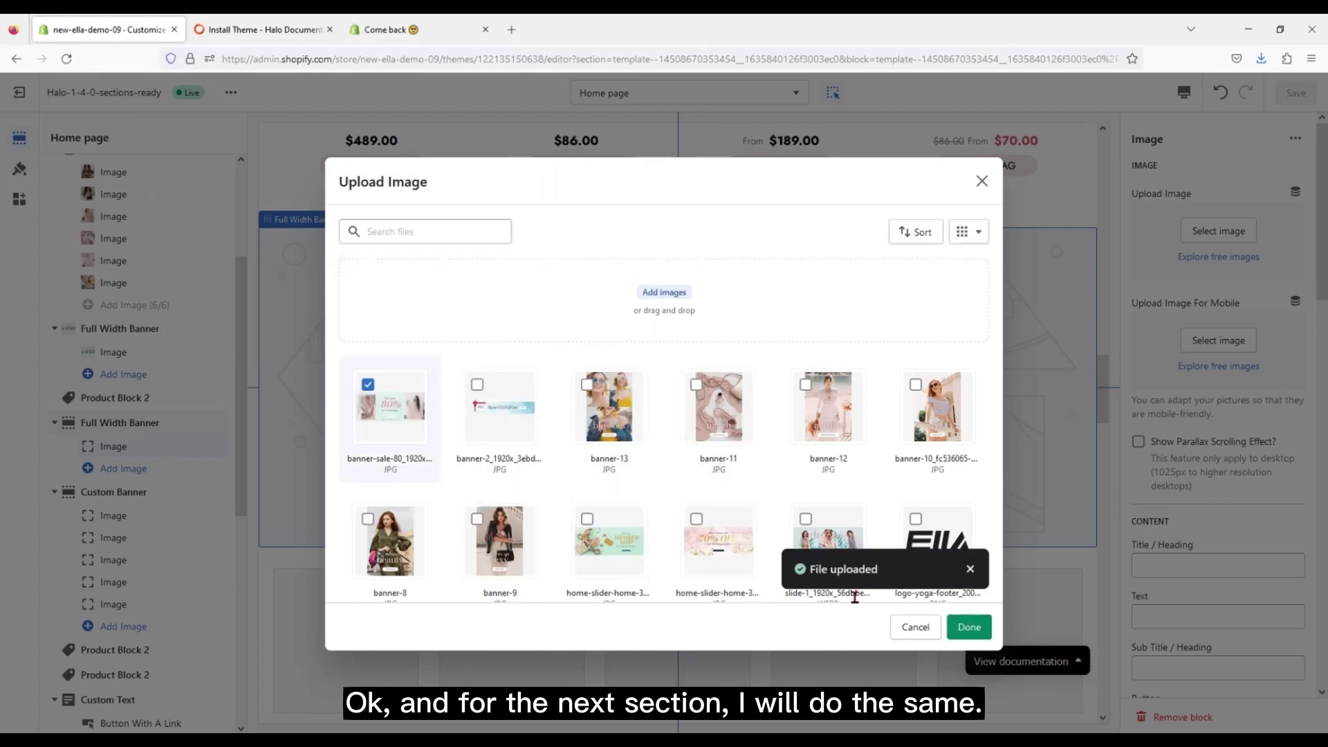
{"action": "left_click", "coordinate": [958, 626]}
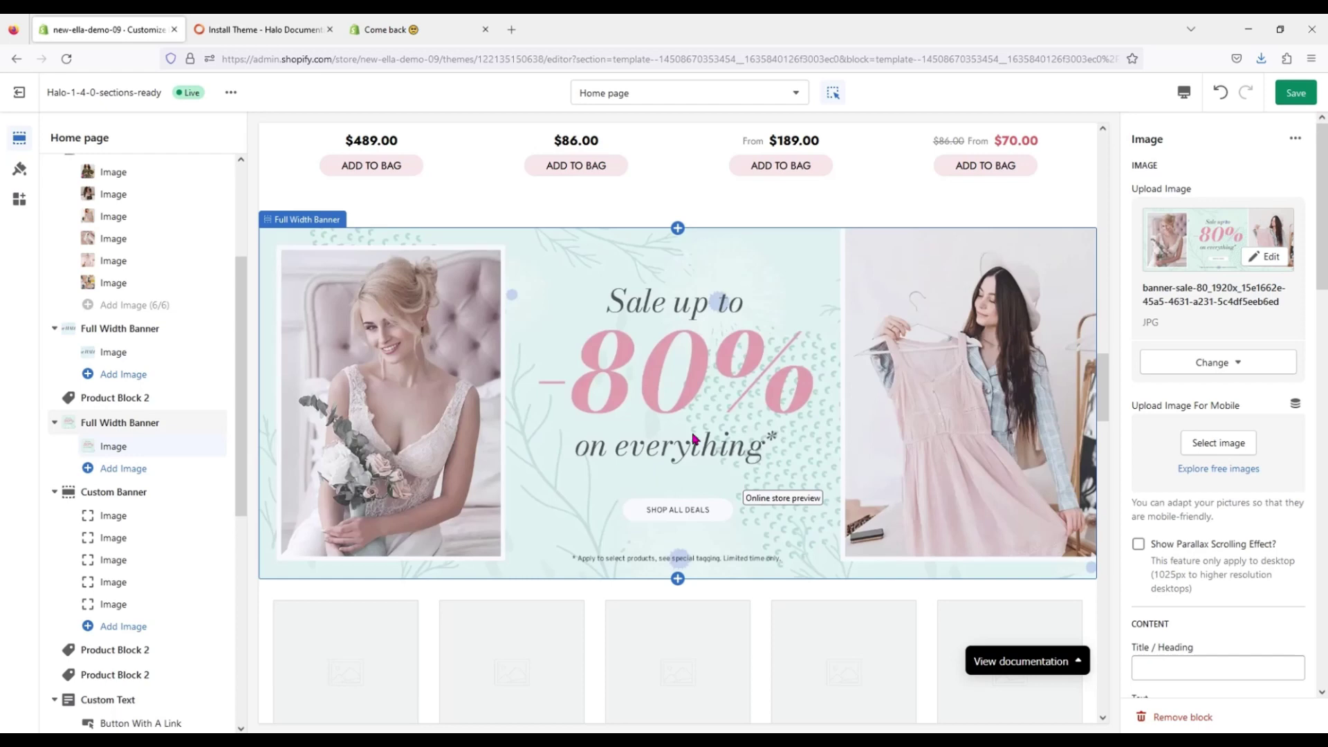
{"action": "scroll", "coordinate": [694, 438], "scroll_direction": "down", "scroll_amount": 4}
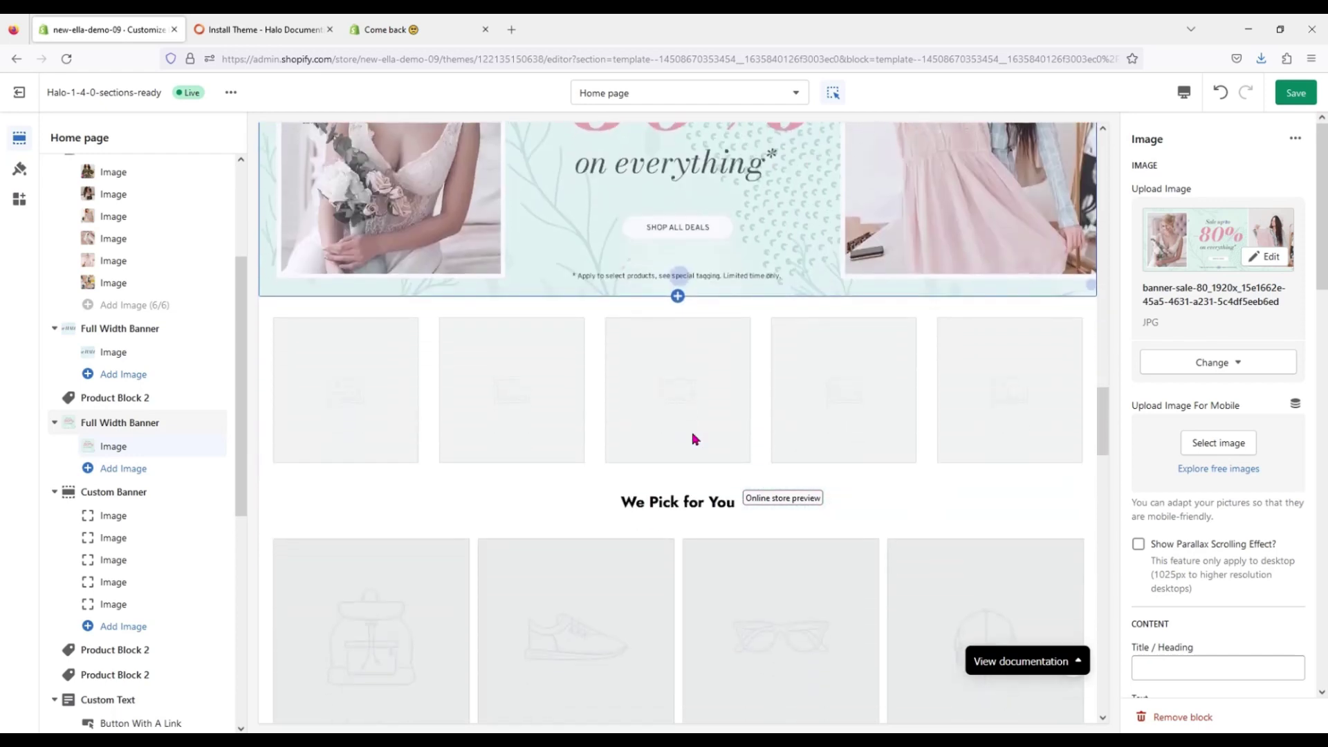
{"action": "left_click", "coordinate": [143, 497]}
Step: Upload 1-banner-39 through 5-banner-99 and set 1-banner-39 on the first Custom Banner block
{"action": "scroll", "coordinate": [144, 504], "scroll_direction": "down", "scroll_amount": 4}
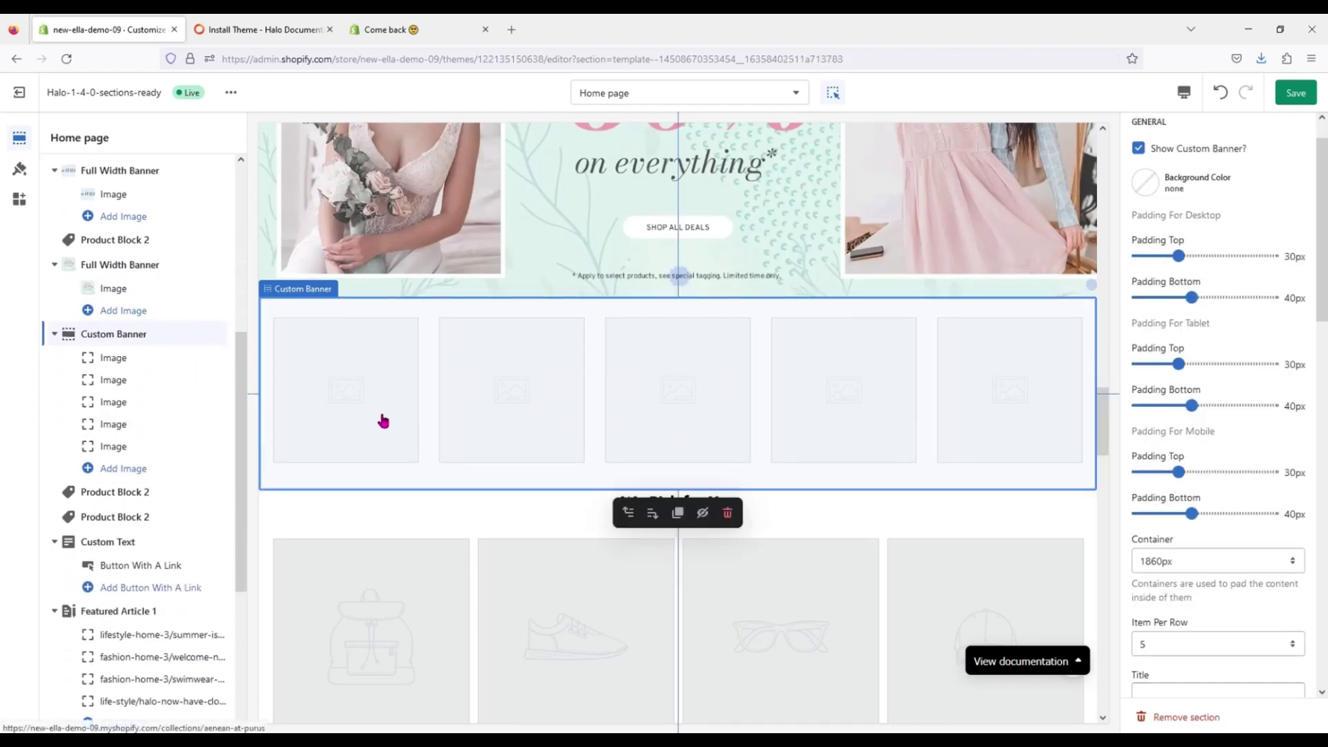
{"action": "left_click", "coordinate": [143, 357]}
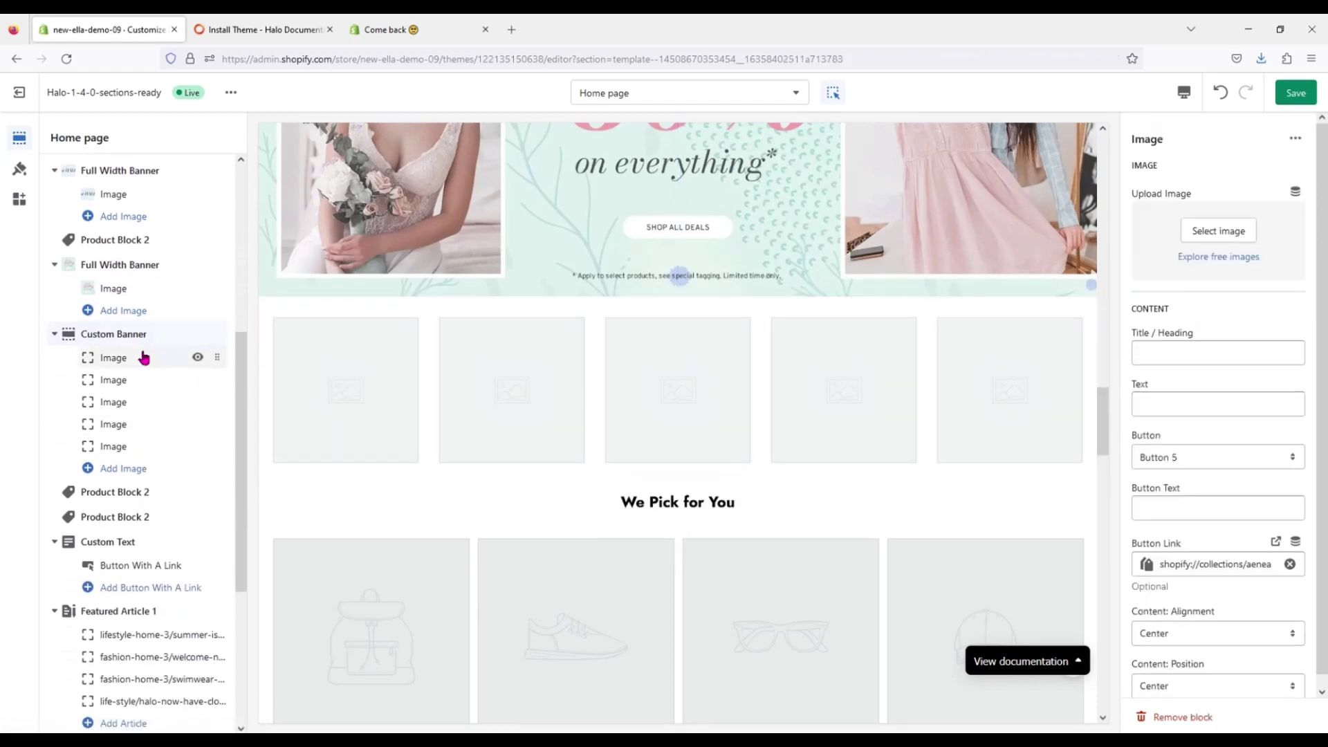
{"action": "left_click", "coordinate": [1135, 256]}
{"action": "left_click", "coordinate": [578, 289]}
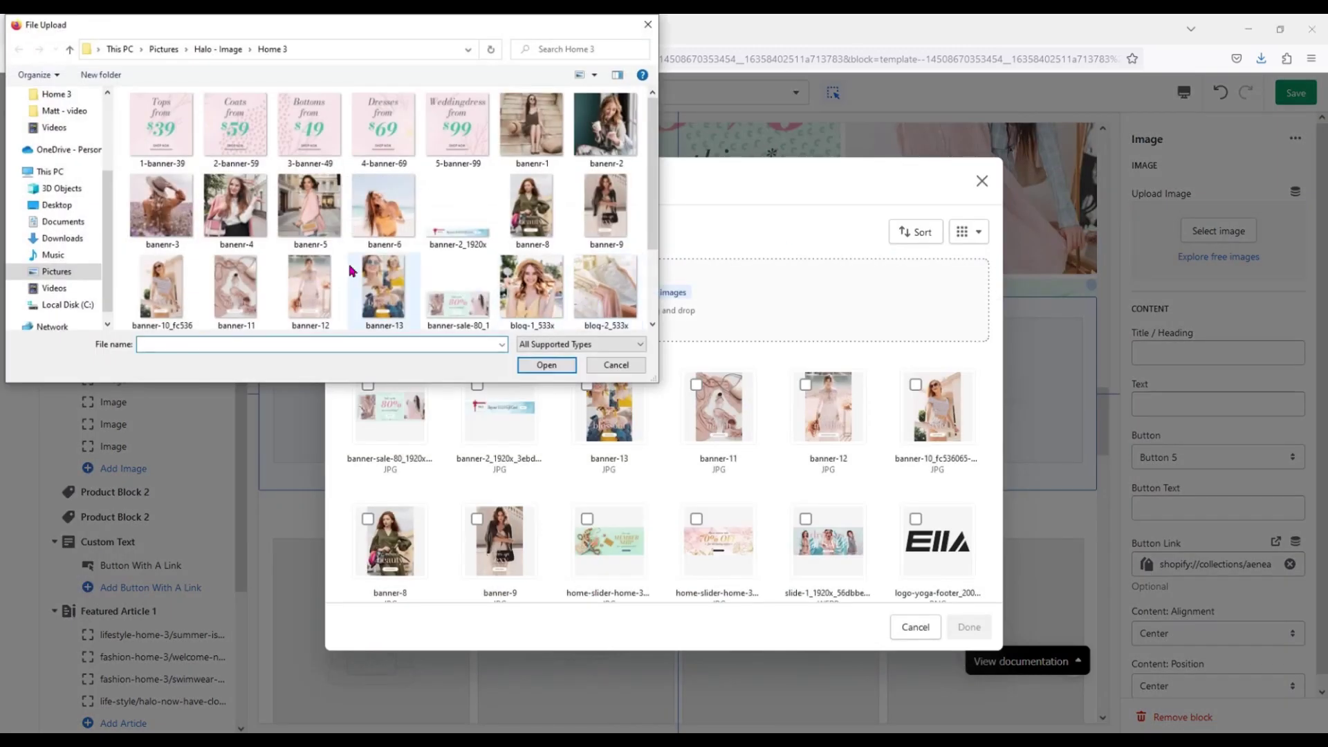
{"action": "scroll", "coordinate": [415, 252], "scroll_direction": "down", "scroll_amount": 2}
{"action": "scroll", "coordinate": [415, 252], "scroll_direction": "up", "scroll_amount": 2}
{"action": "left_click", "coordinate": [178, 145]}
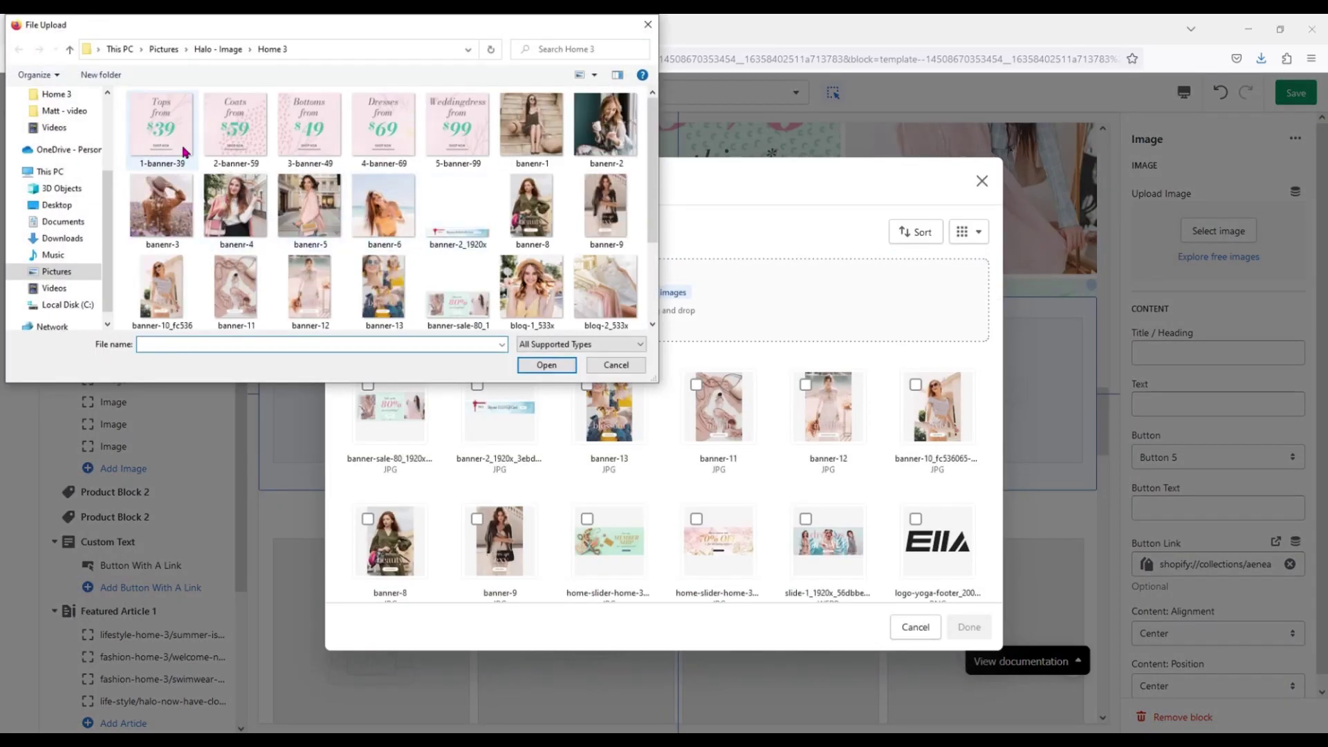
{"action": "left_click", "coordinate": [520, 363]}
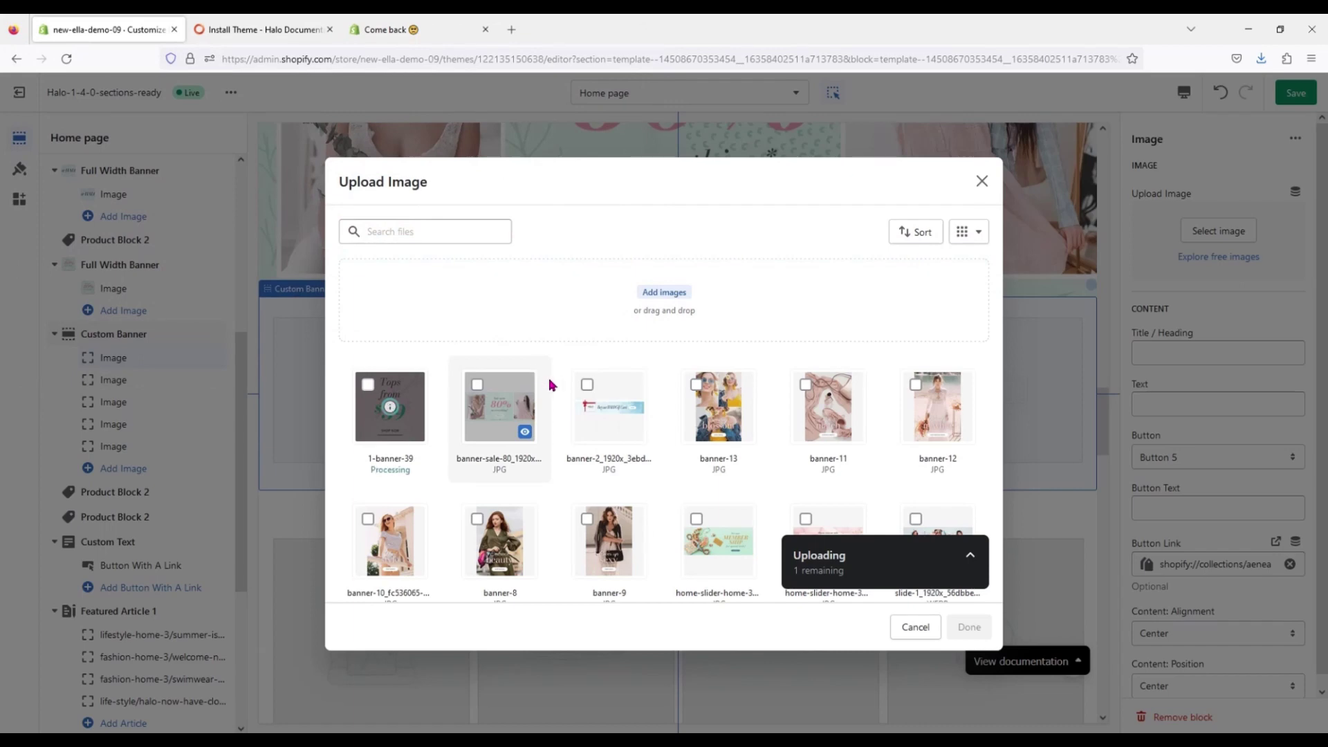
{"action": "left_click", "coordinate": [620, 314]}
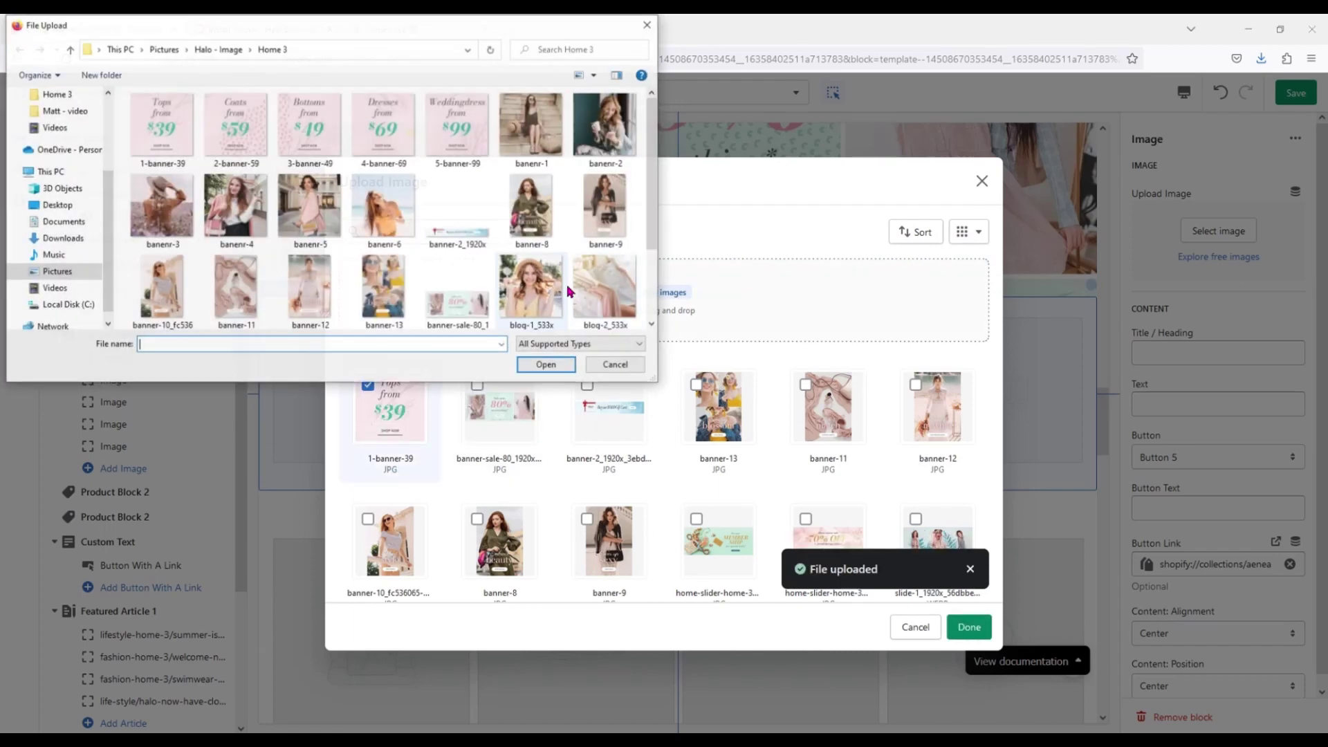
{"action": "left_click_drag", "start_coordinate": [206, 151], "coordinate": [478, 160]}
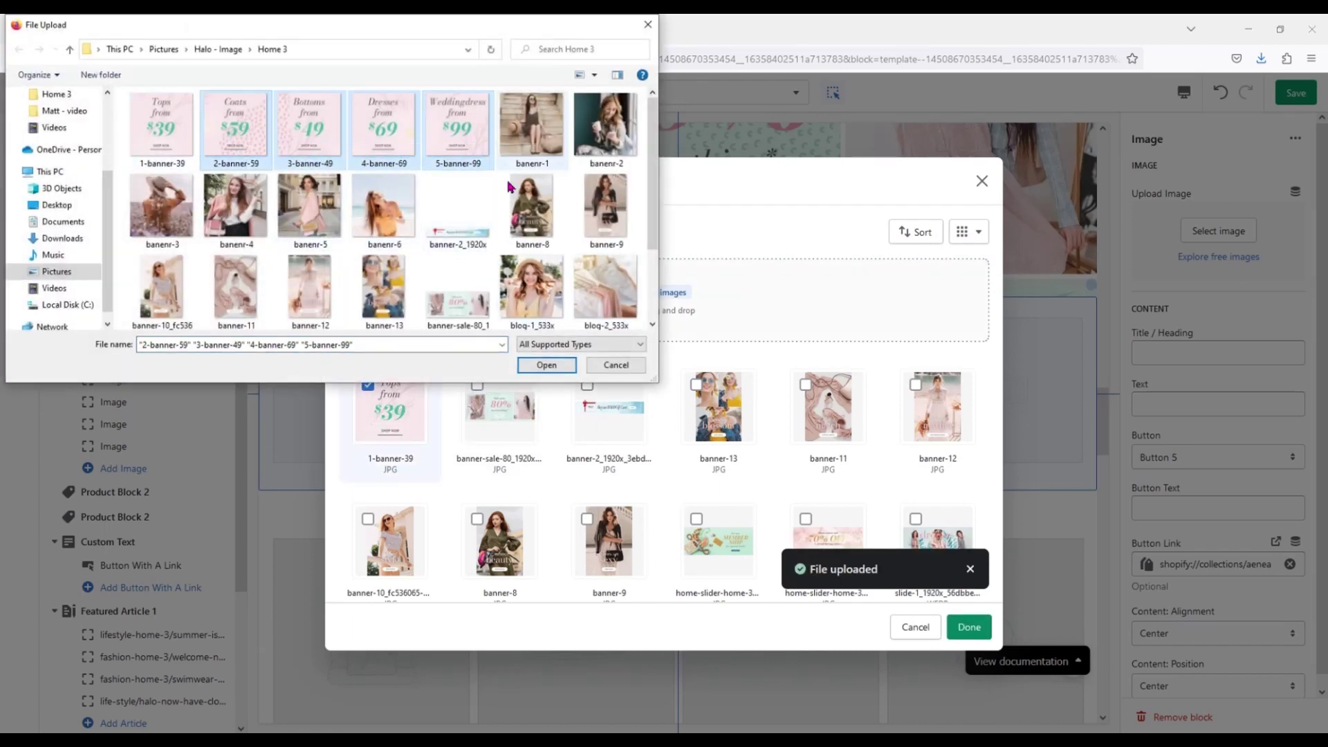
{"action": "left_click", "coordinate": [560, 366]}
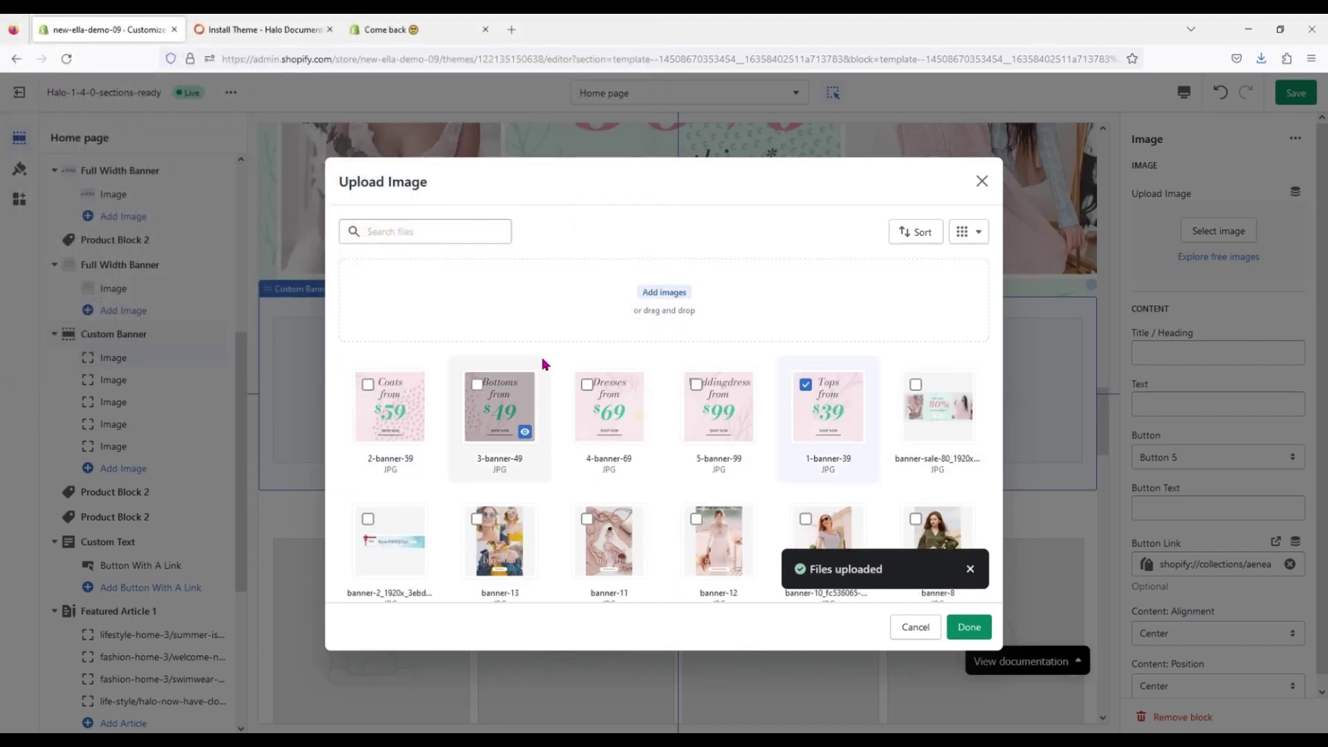
{"action": "left_click", "coordinate": [969, 627]}
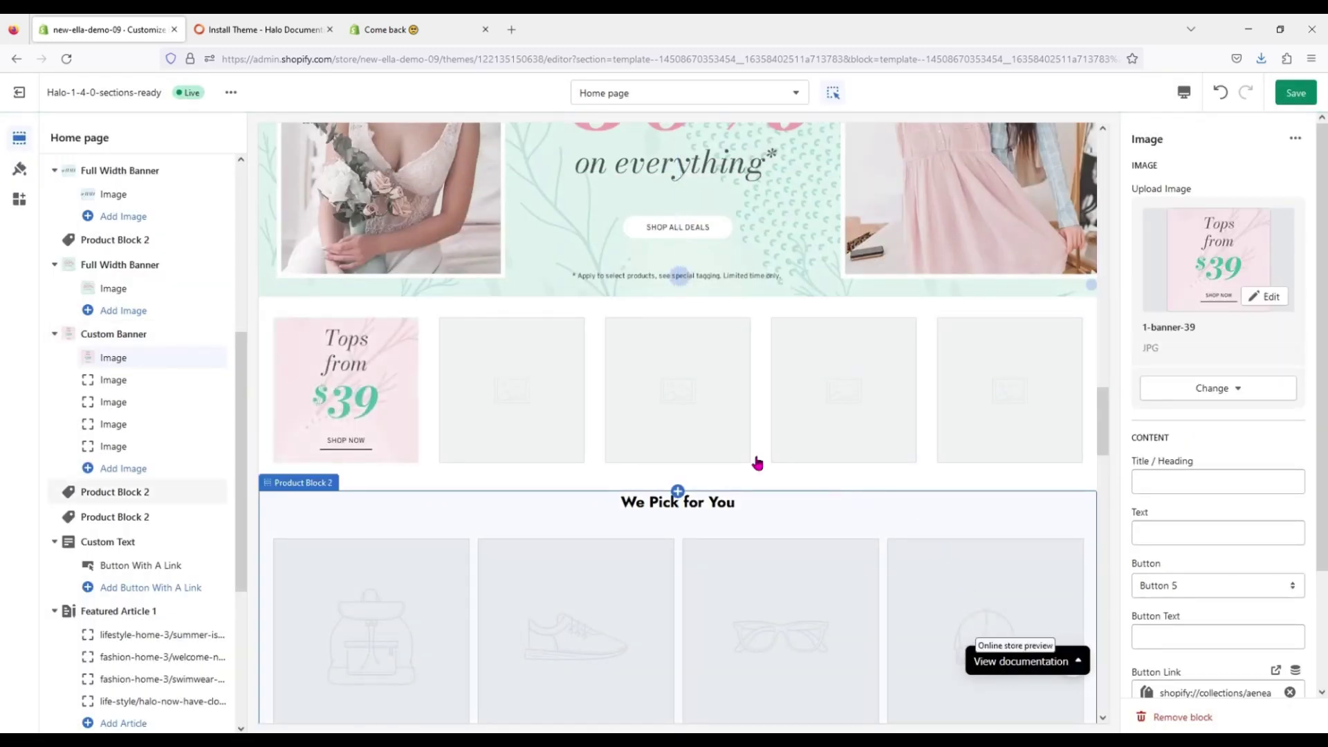
Step: Assign 2-banner-59 (Coats $59) and 5-banner-99 (Weddingdress $99) to the second and third blocks
{"action": "left_click", "coordinate": [146, 380]}
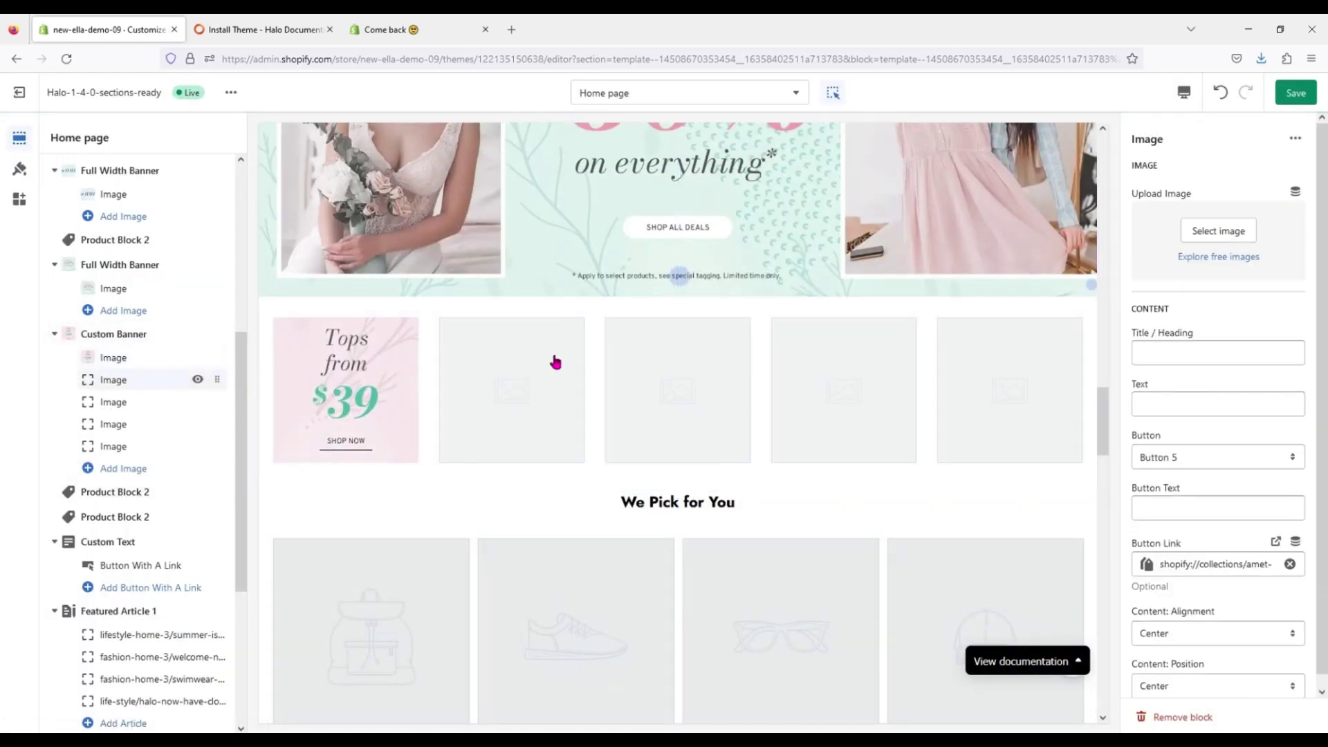
{"action": "left_click", "coordinate": [1137, 245]}
{"action": "left_click", "coordinate": [696, 384]}
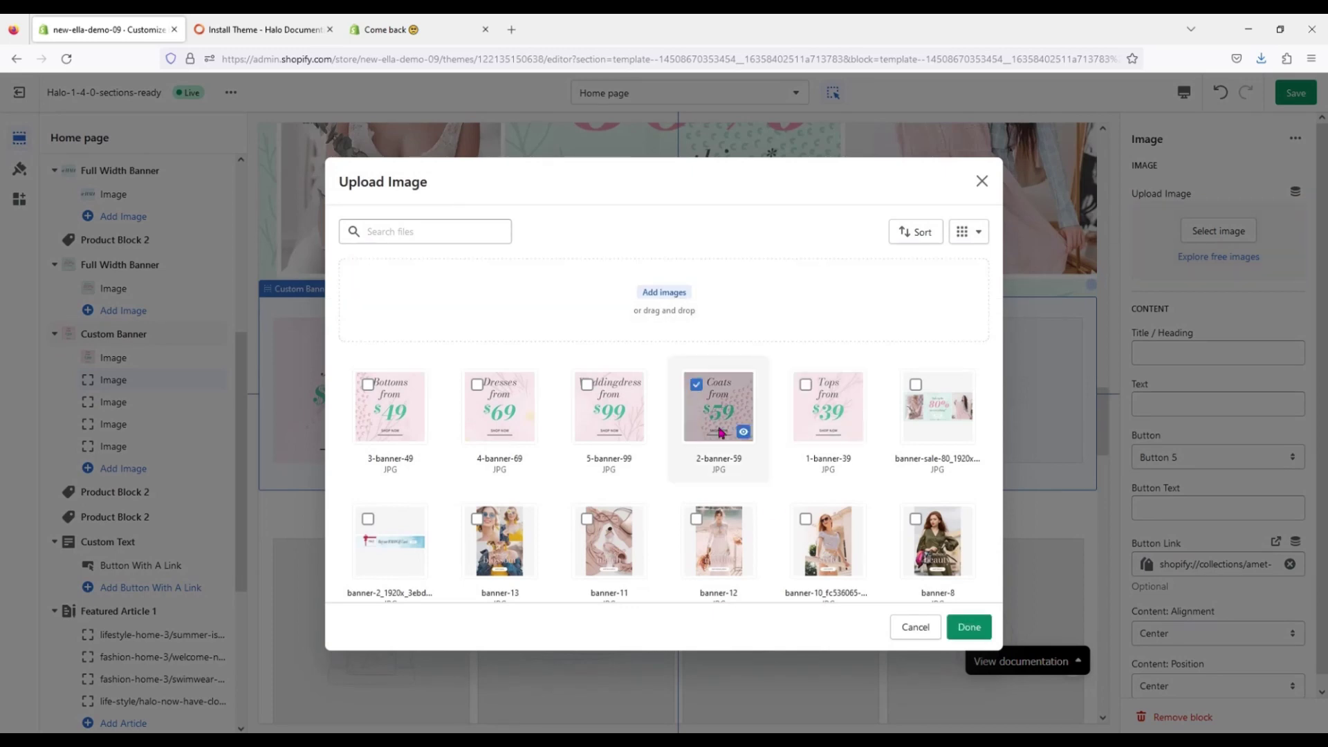
{"action": "left_click", "coordinate": [969, 626]}
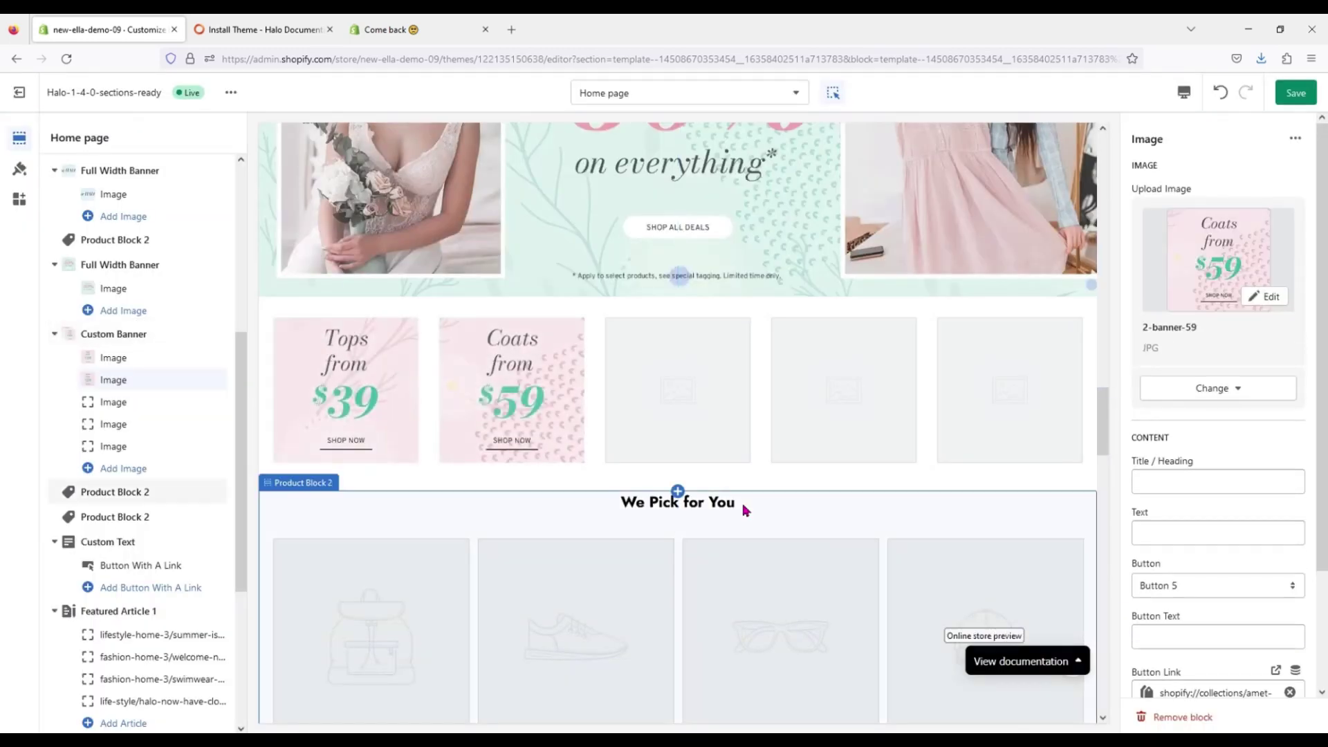
{"action": "left_click", "coordinate": [156, 406]}
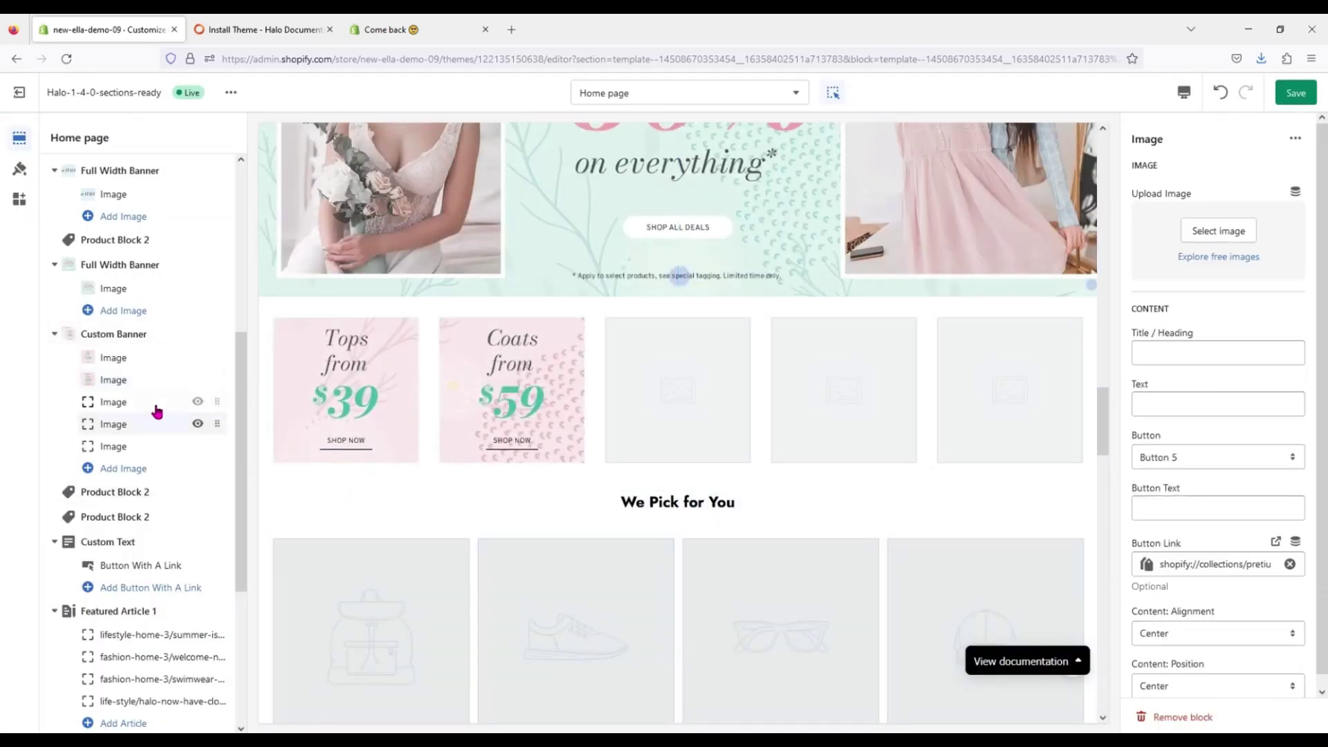
{"action": "left_click", "coordinate": [1142, 246]}
{"action": "left_click", "coordinate": [588, 385]}
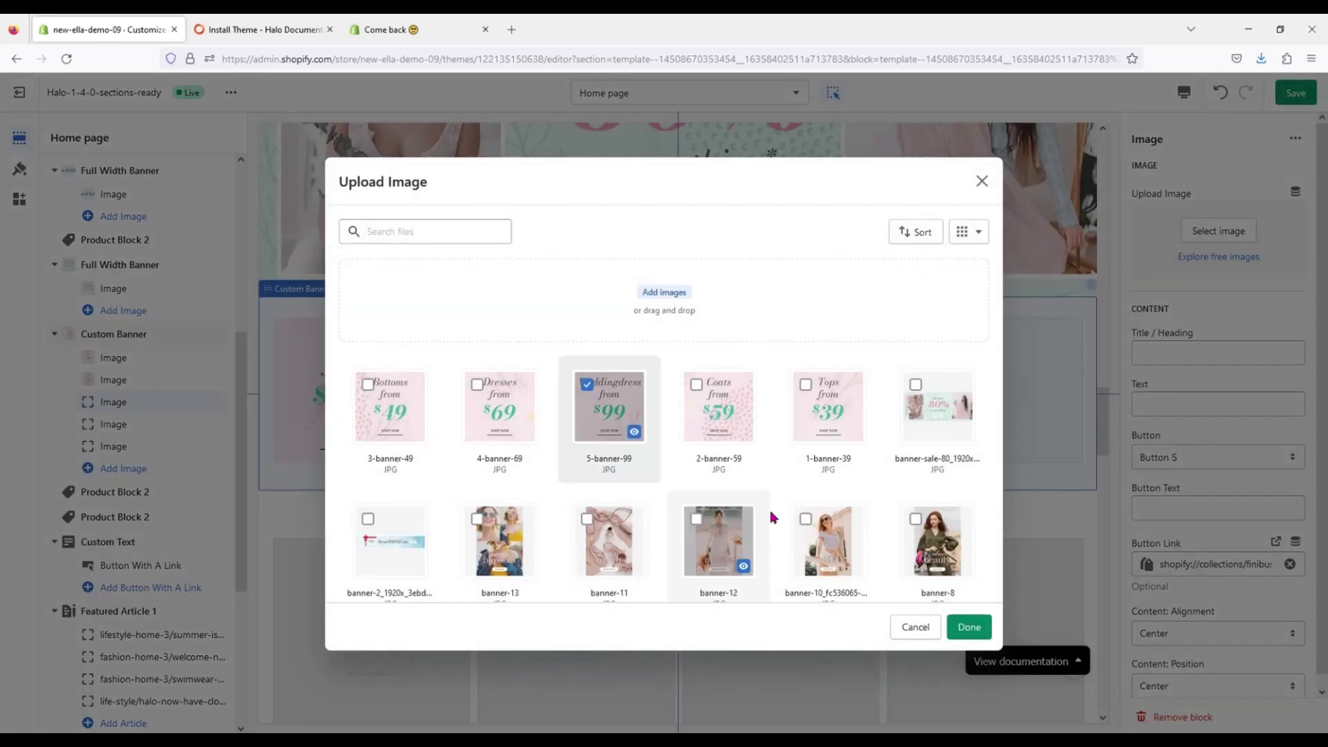
{"action": "left_click", "coordinate": [961, 627]}
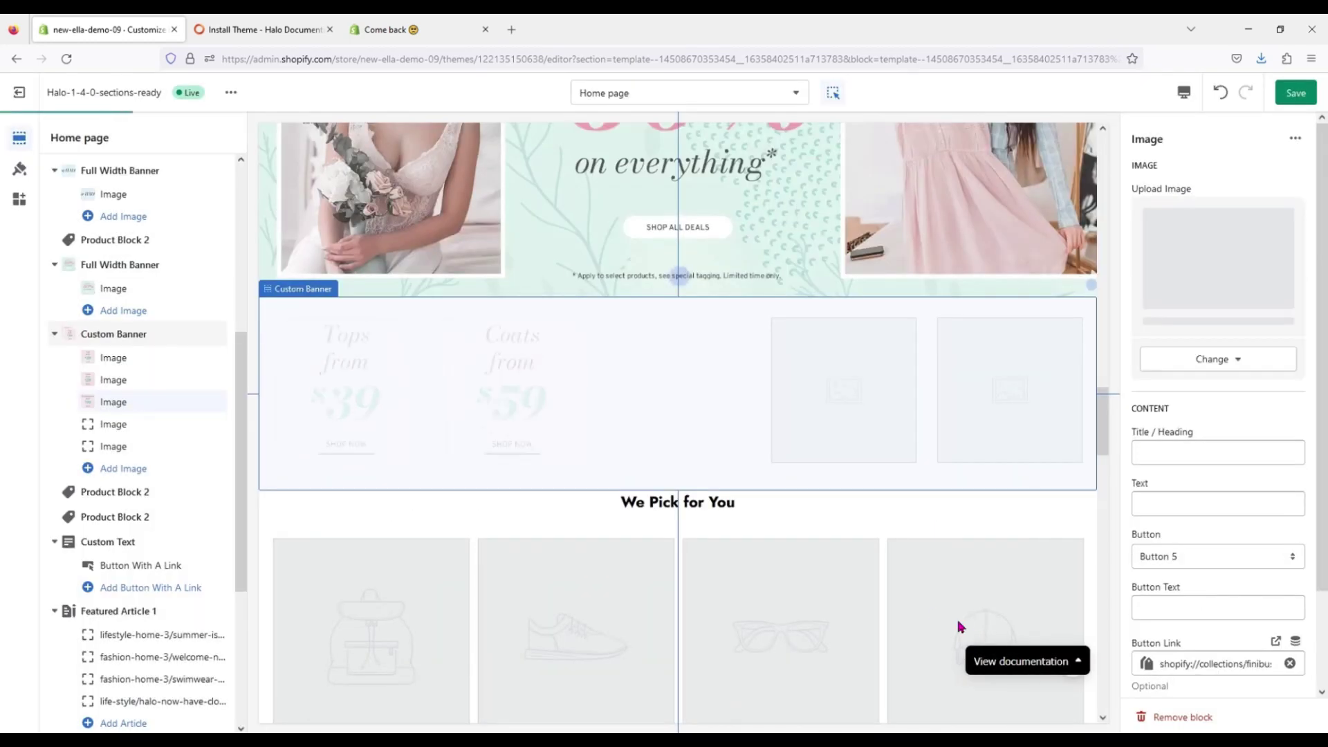
Step: Assign 4-banner-69 (Dresses $69) and 3-banner-49 (Bottoms $49) to the fourth and fifth blocks
{"action": "left_click", "coordinate": [180, 429]}
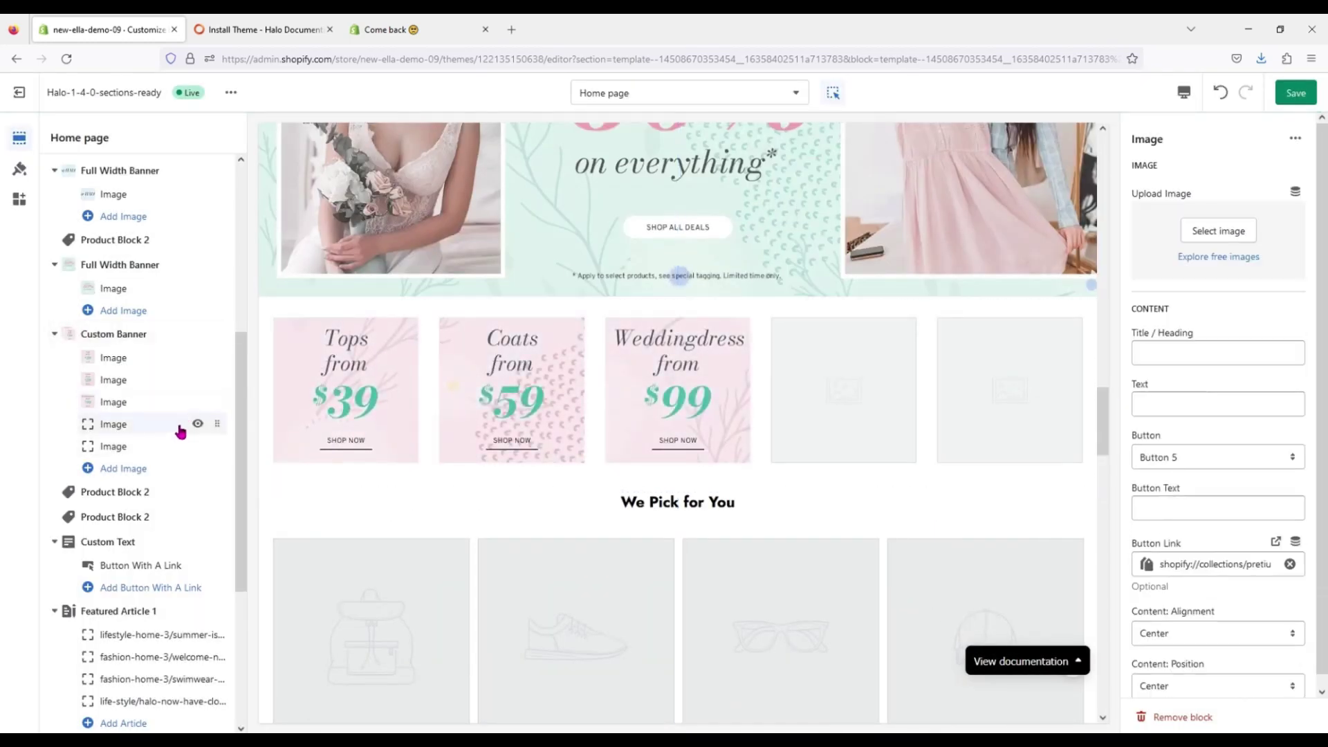
{"action": "left_click", "coordinate": [1174, 247]}
{"action": "left_click", "coordinate": [477, 384]}
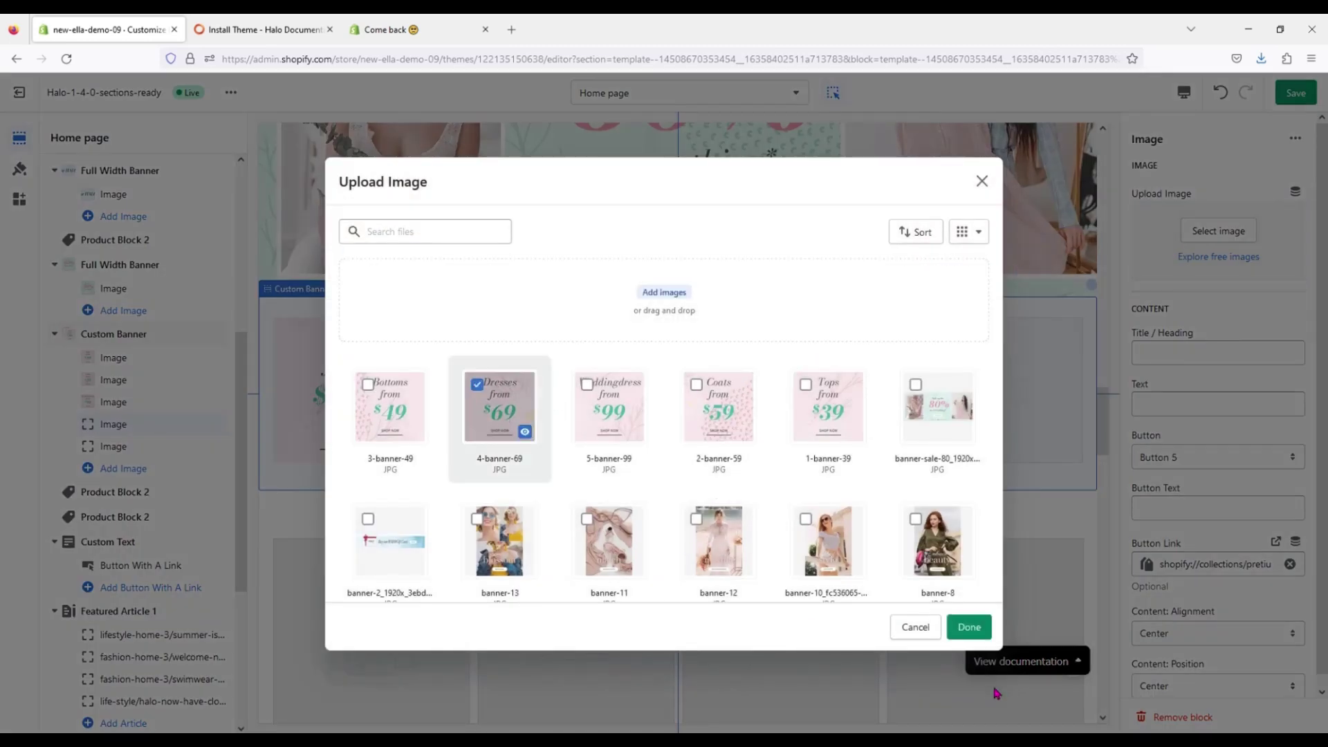
{"action": "left_click", "coordinate": [969, 627]}
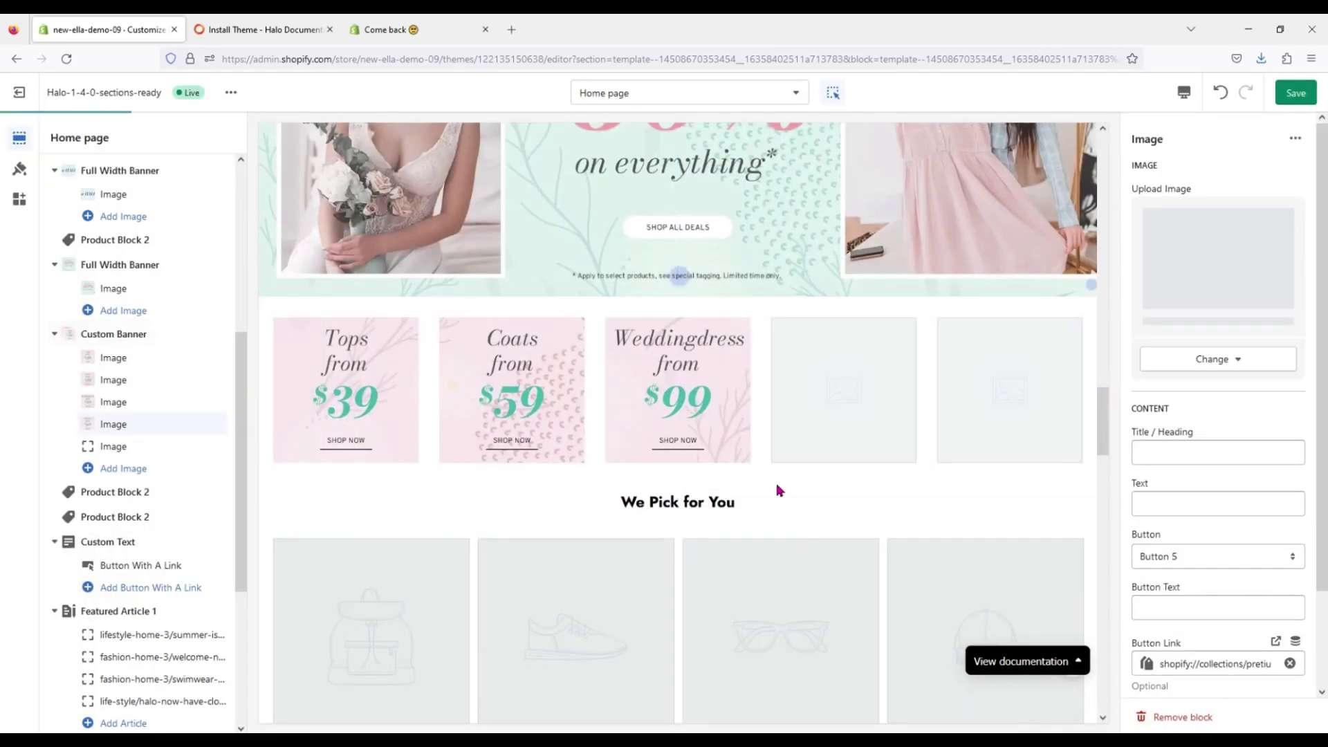
{"action": "left_click", "coordinate": [139, 446]}
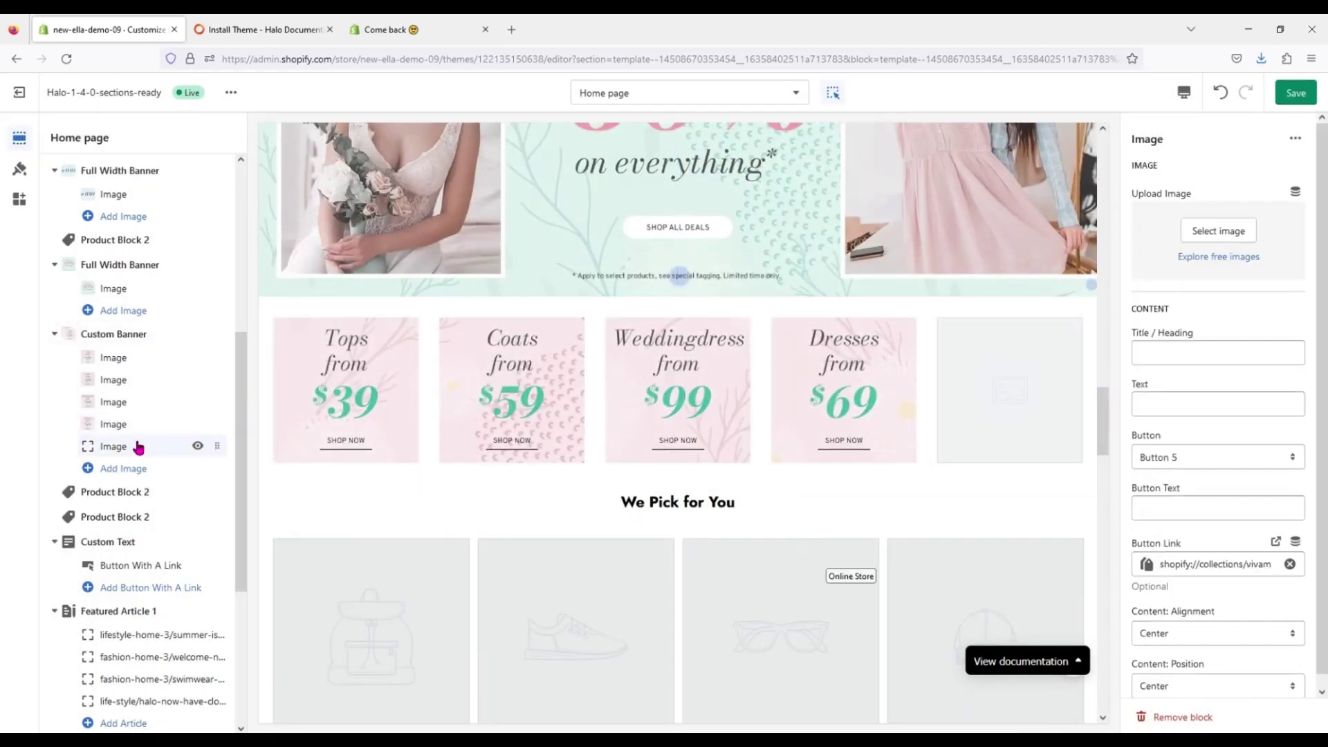
{"action": "left_click", "coordinate": [1162, 238]}
{"action": "left_click", "coordinate": [367, 386]}
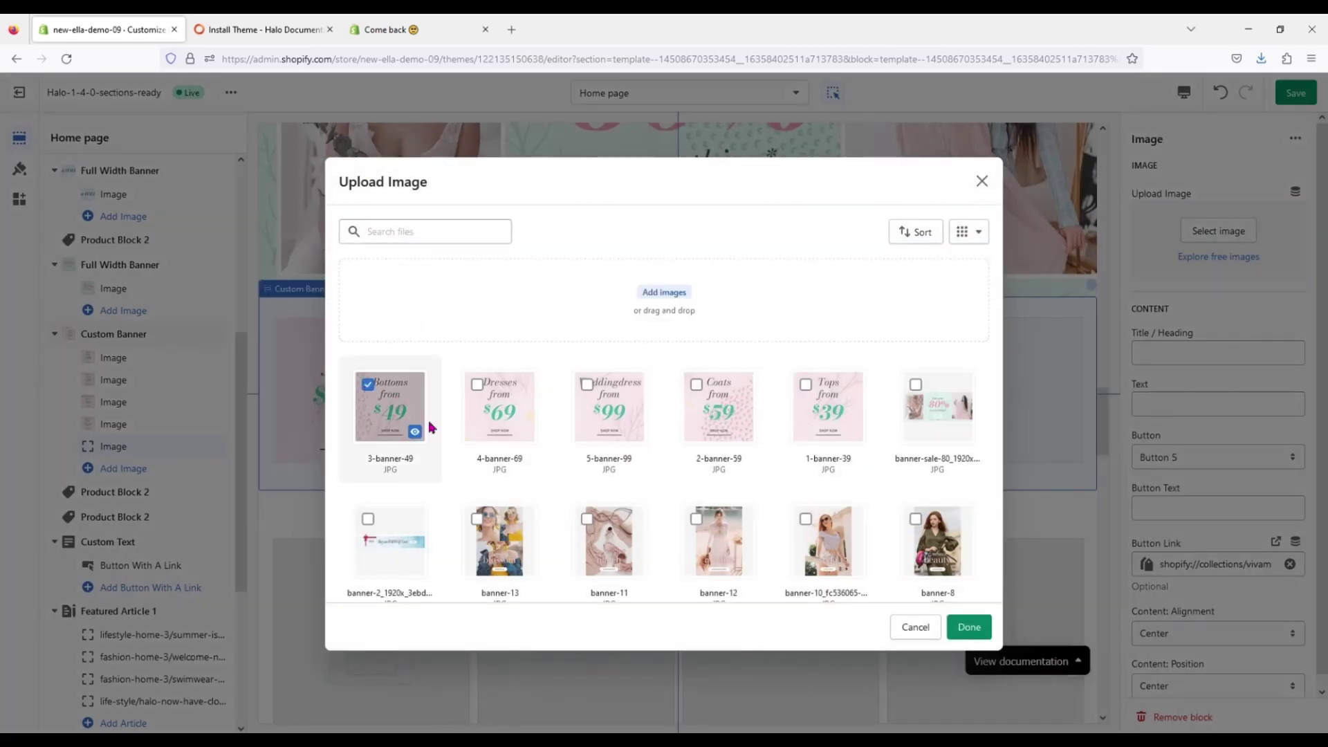
{"action": "left_click", "coordinate": [970, 627]}
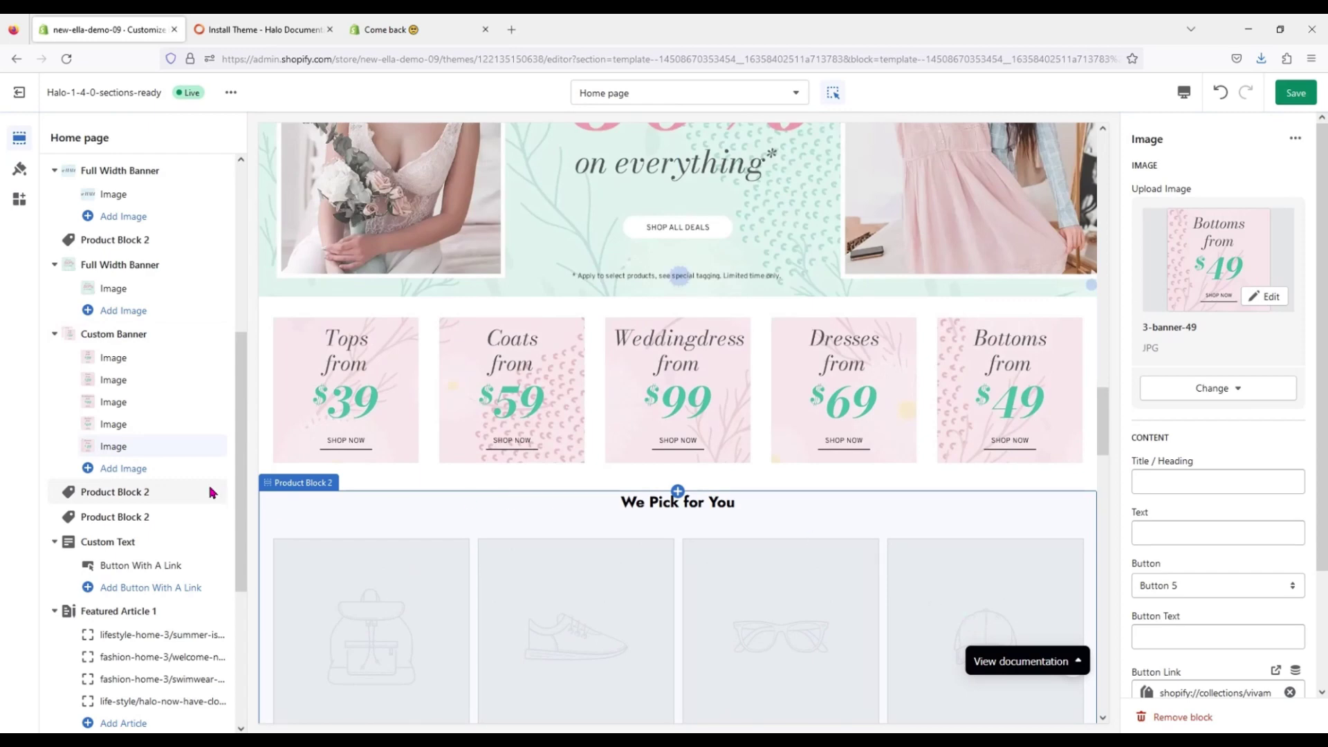
{"action": "scroll", "coordinate": [365, 429], "scroll_direction": "down", "scroll_amount": 4}
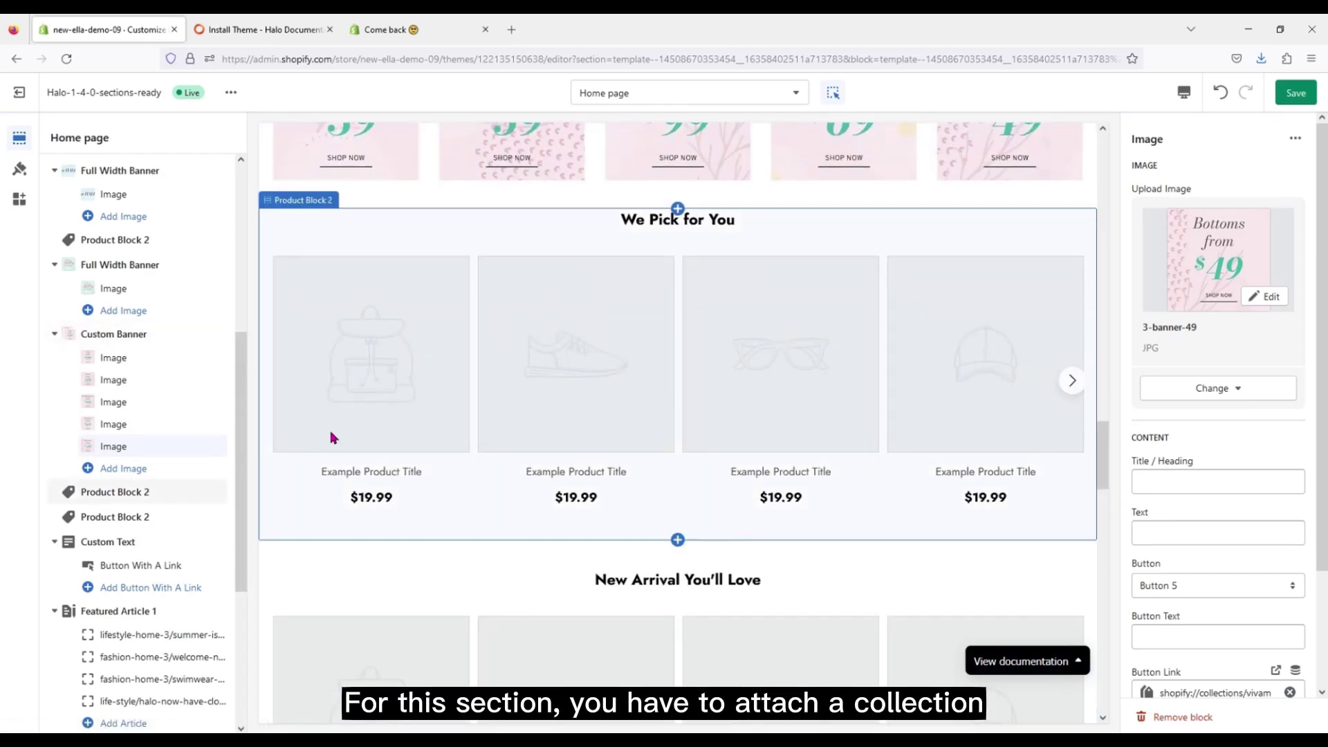
Step: Change the We Pick for You block's collection to Trending
{"action": "left_click", "coordinate": [307, 473]}
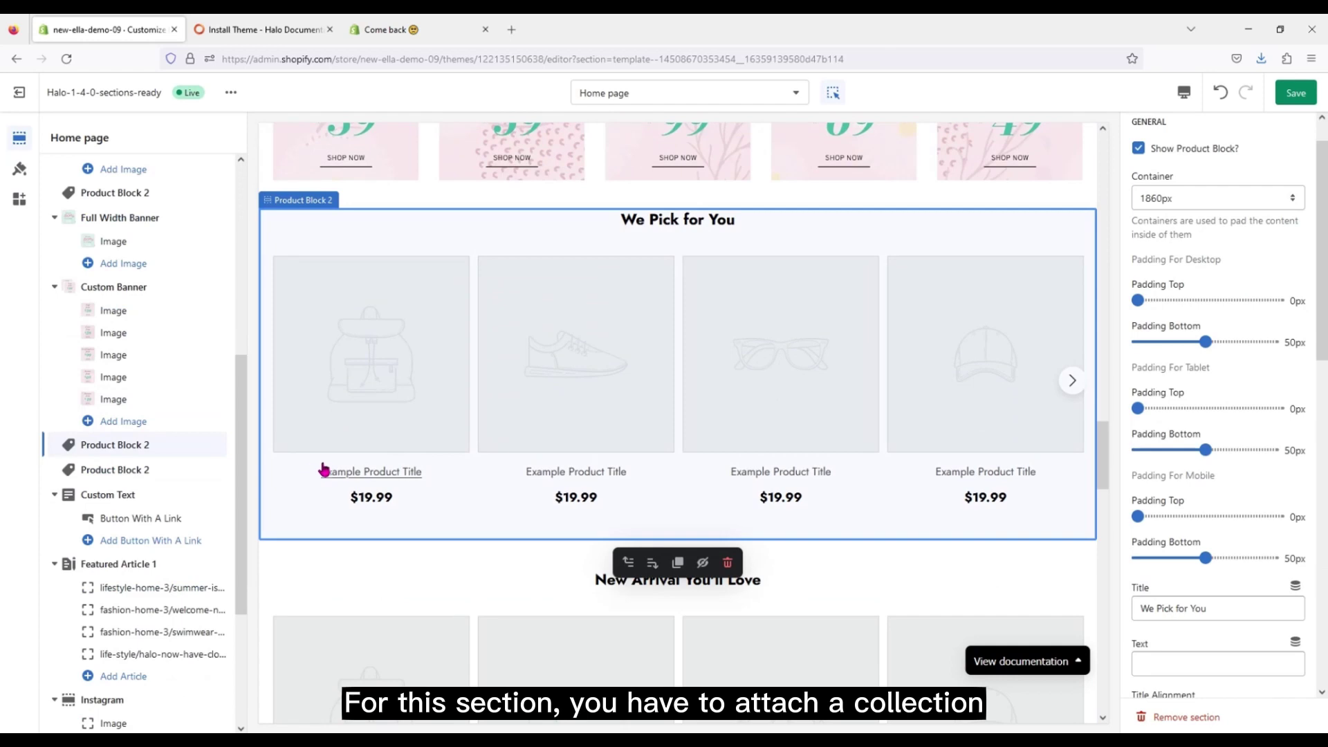
{"action": "scroll", "coordinate": [1215, 362], "scroll_direction": "down", "scroll_amount": 5}
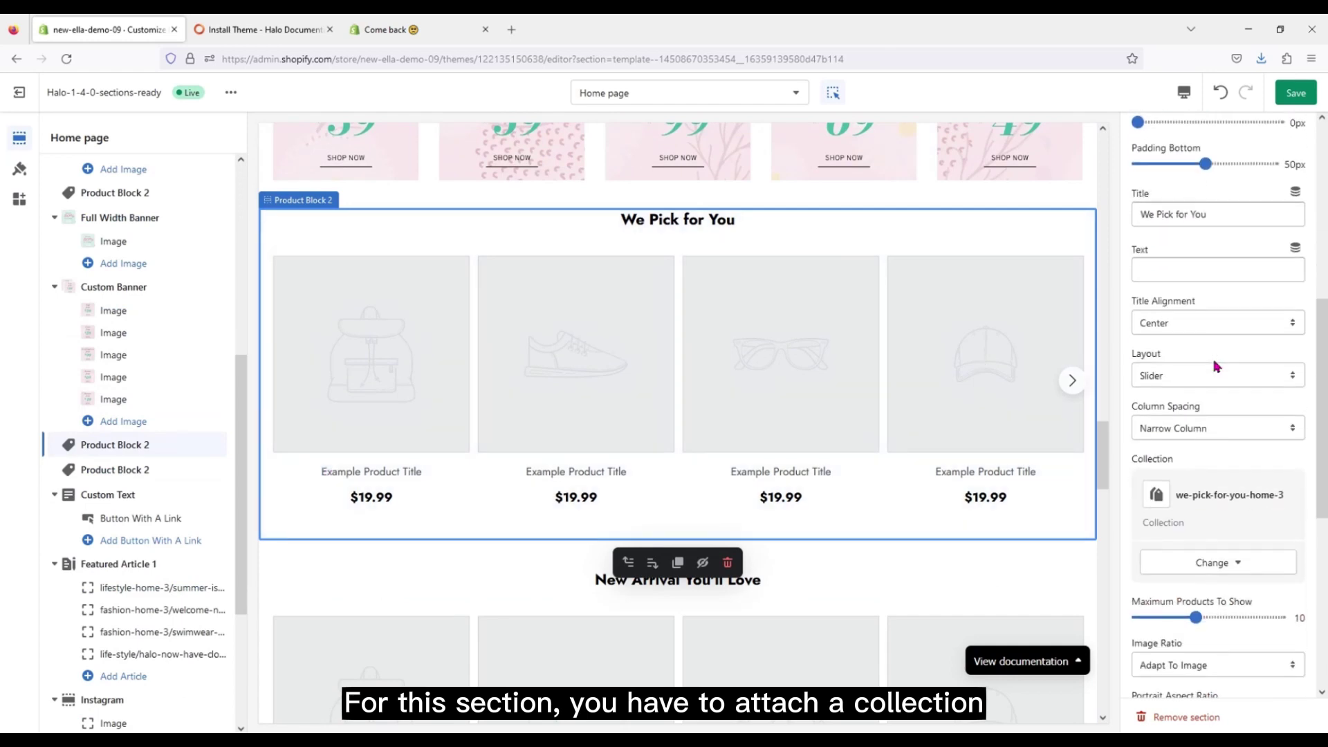
{"action": "scroll", "coordinate": [1197, 375], "scroll_direction": "down", "scroll_amount": 5}
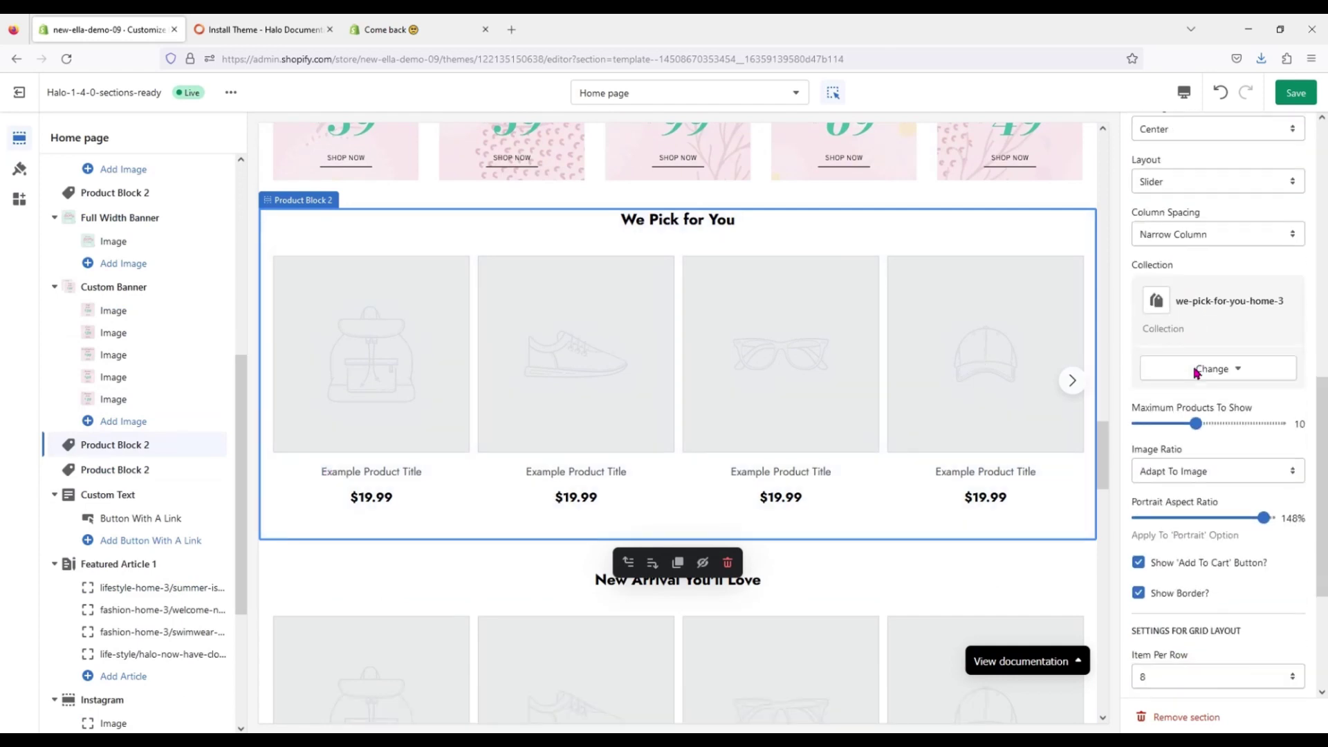
{"action": "scroll", "coordinate": [1203, 361], "scroll_direction": "up", "scroll_amount": 2}
{"action": "left_click", "coordinate": [1234, 330]}
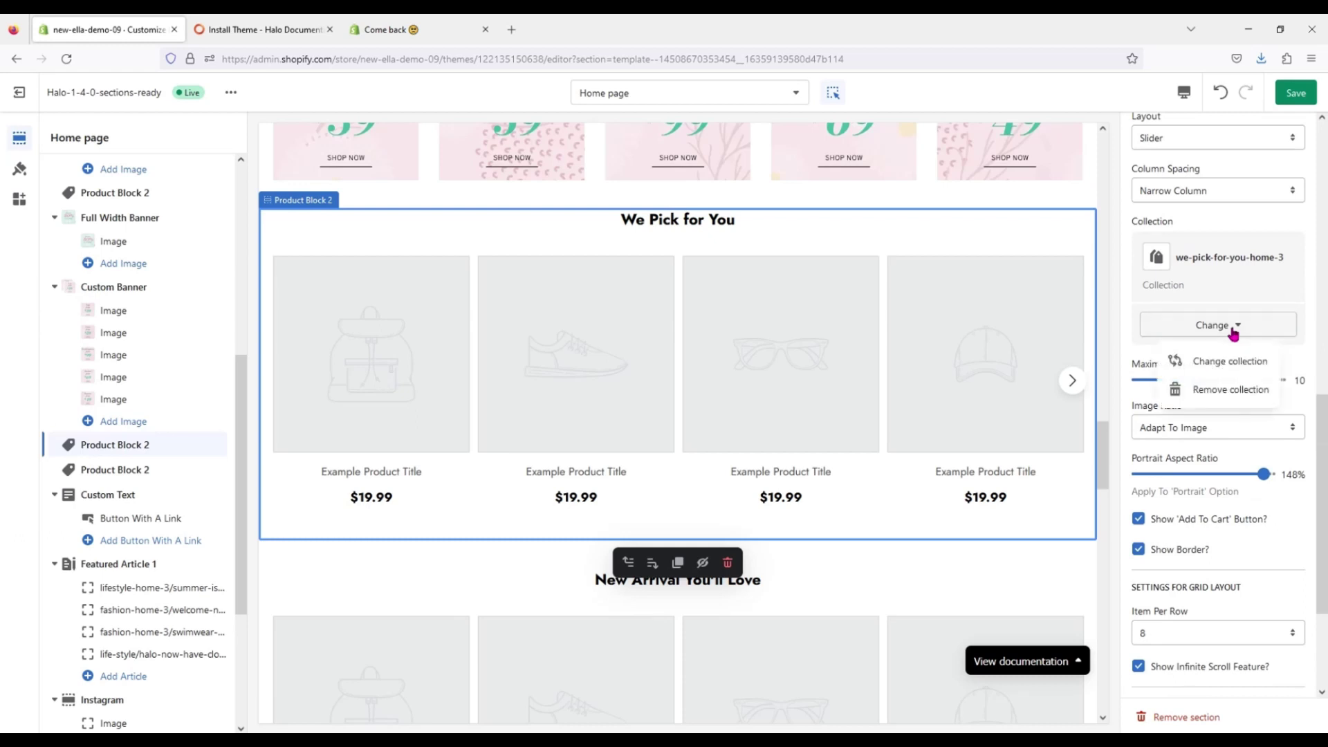
{"action": "left_click", "coordinate": [1232, 359]}
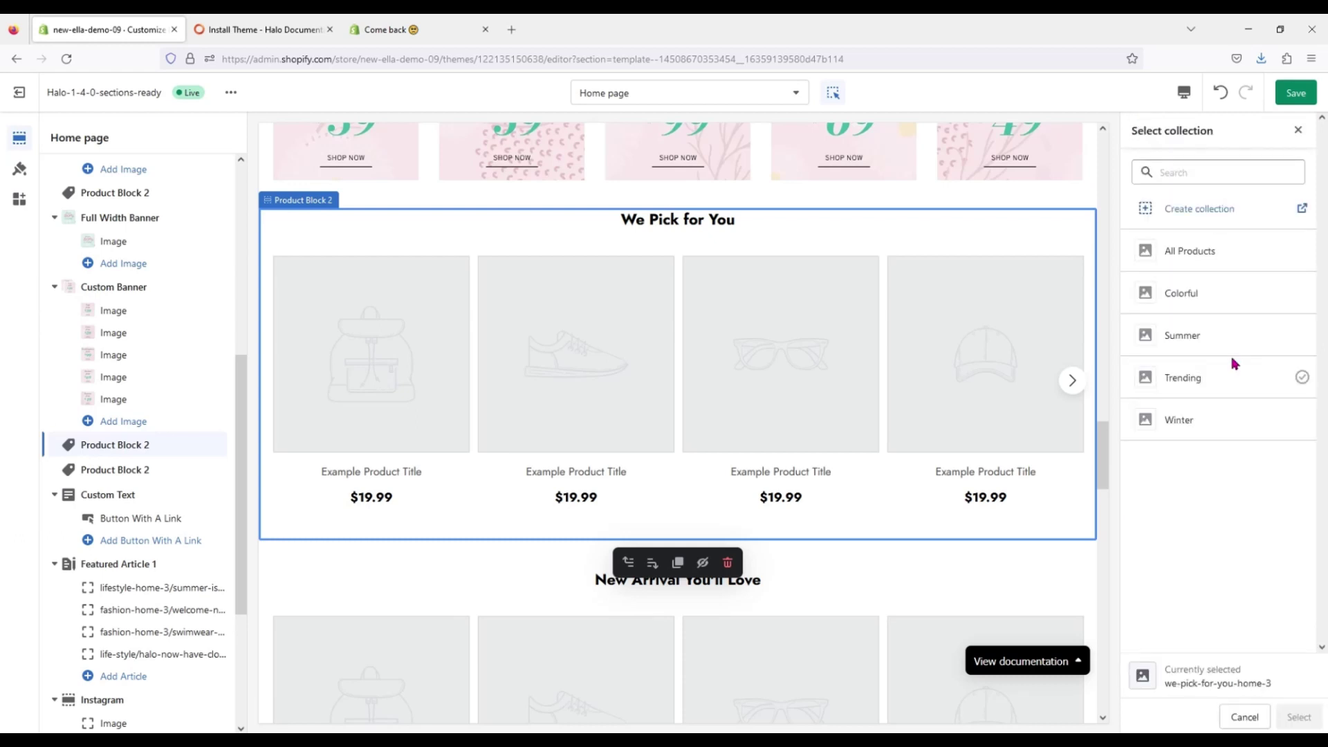
{"action": "left_click", "coordinate": [1235, 373]}
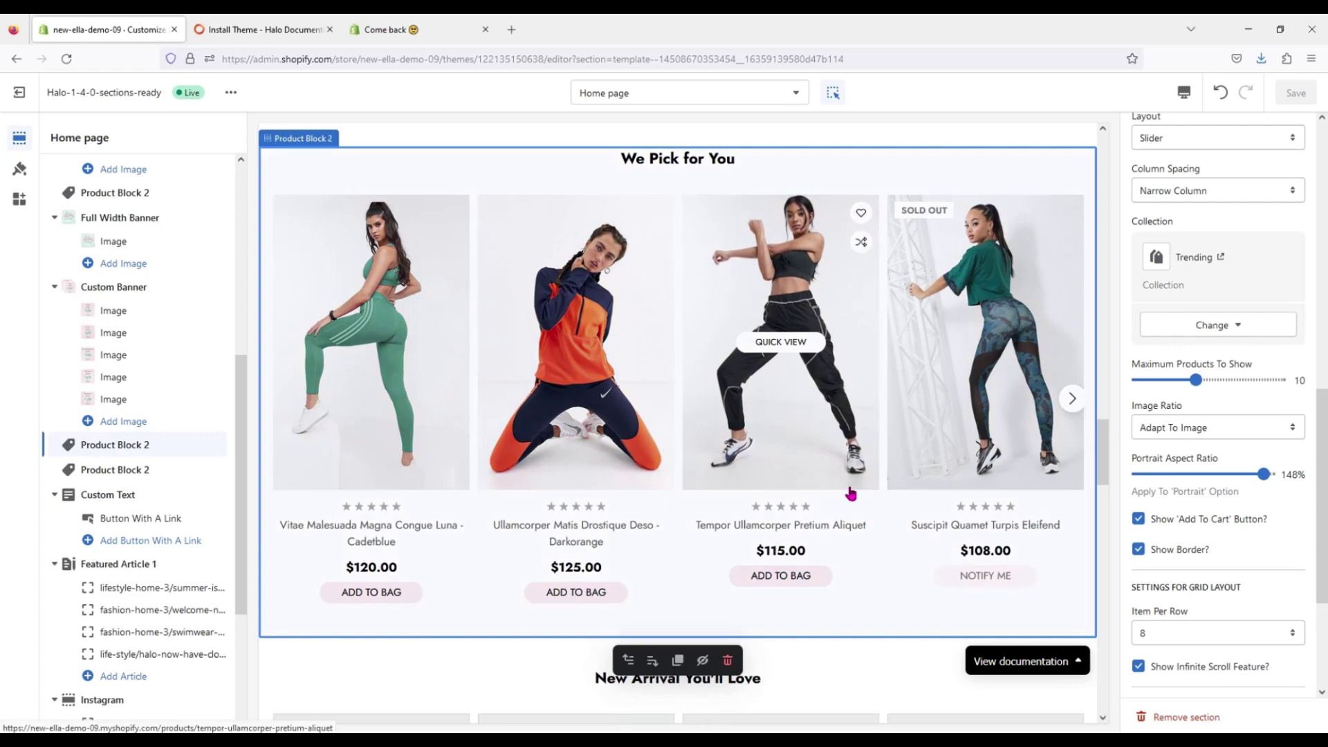
{"action": "scroll", "coordinate": [879, 589], "scroll_direction": "down", "scroll_amount": 6}
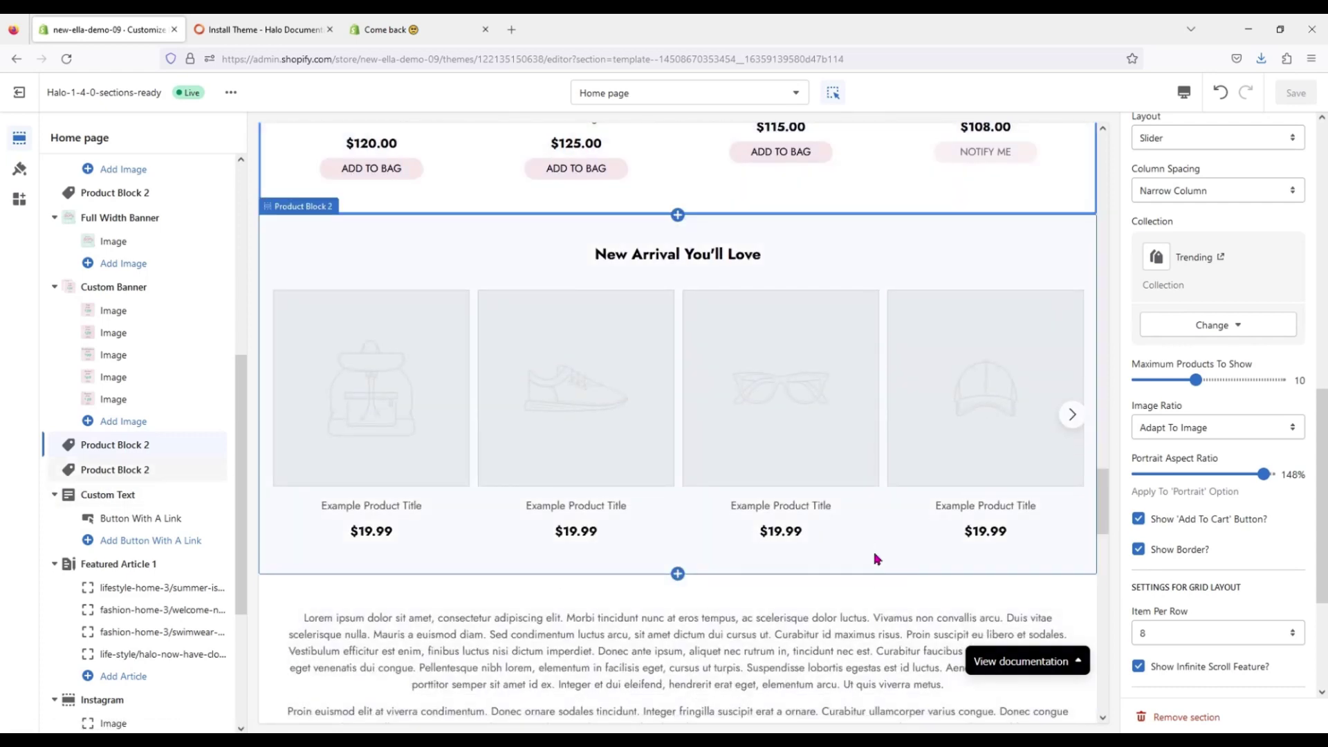
Step: Switch the New Arrival You'll Love product block's collection to Winter
{"action": "left_click", "coordinate": [877, 558]}
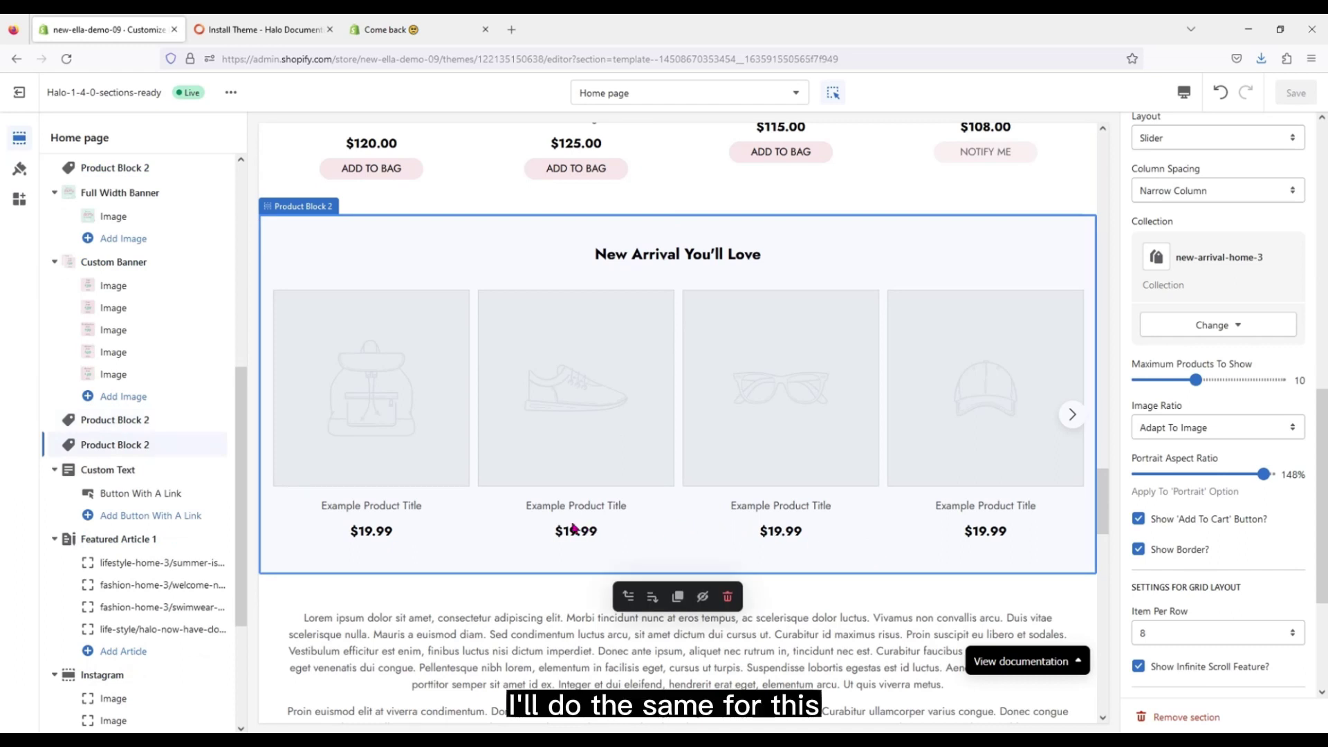
{"action": "scroll", "coordinate": [573, 527], "scroll_direction": "down", "scroll_amount": 2}
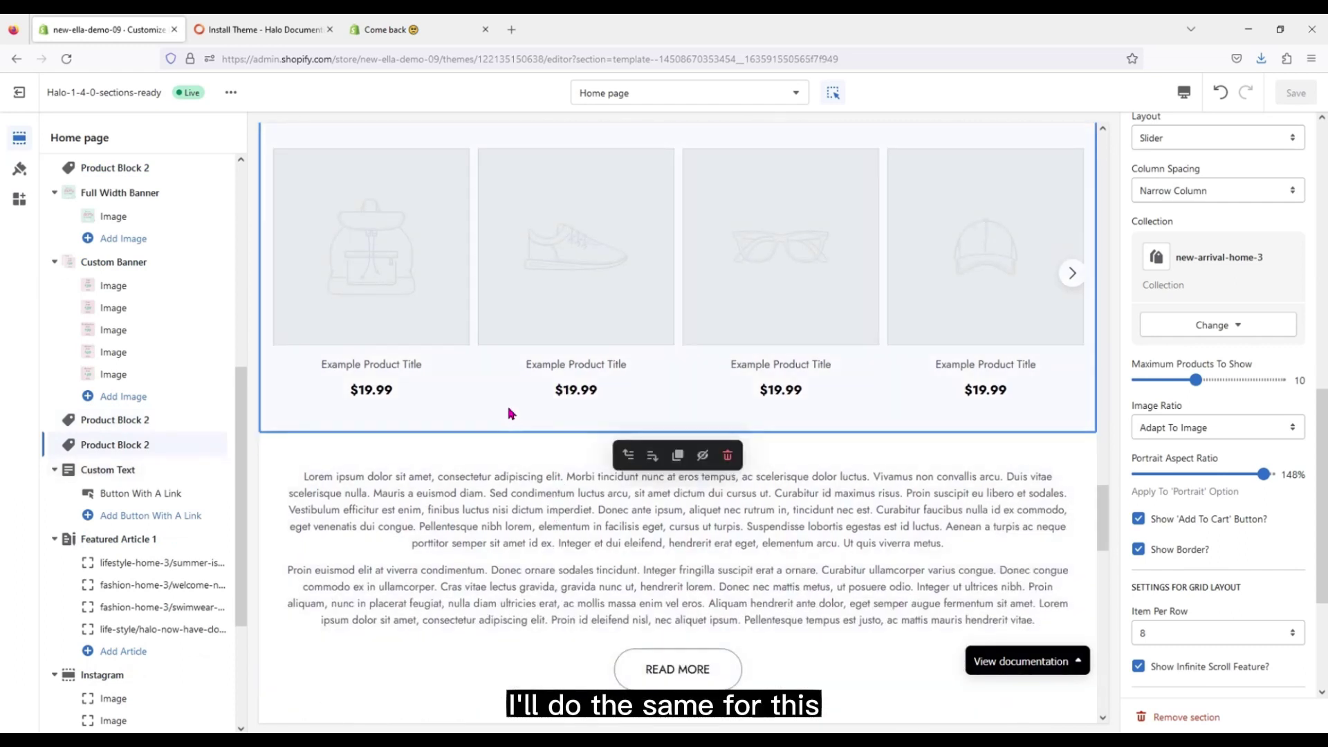
{"action": "scroll", "coordinate": [513, 415], "scroll_direction": "up", "scroll_amount": 1}
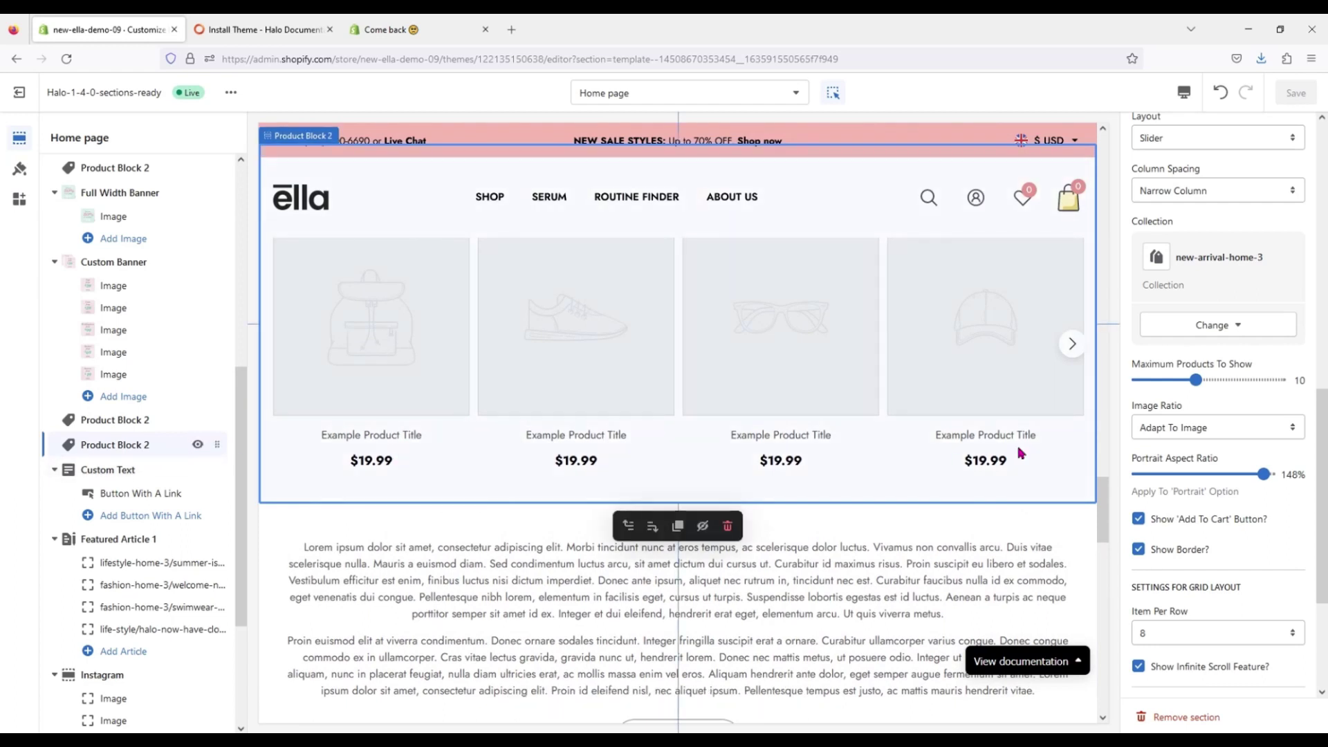
{"action": "left_click", "coordinate": [1216, 326]}
{"action": "left_click", "coordinate": [1217, 359]}
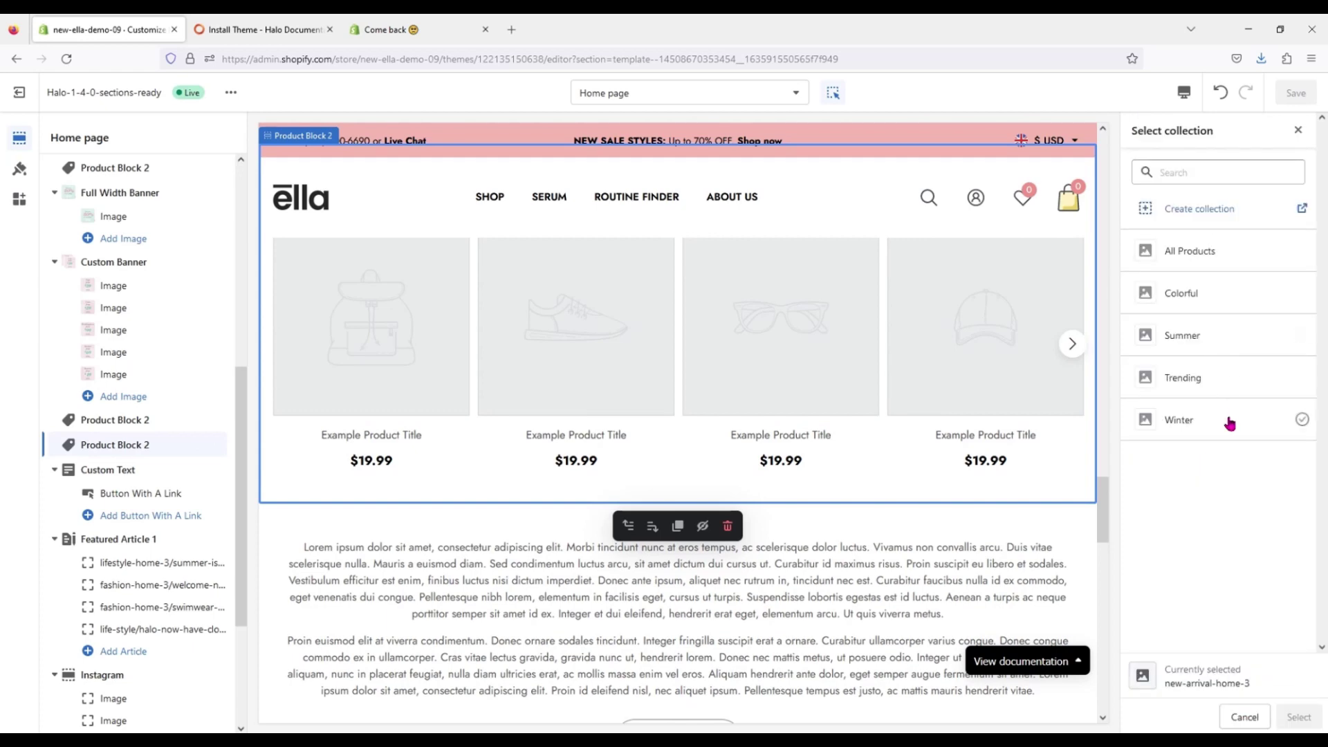
{"action": "left_click", "coordinate": [1228, 419]}
{"action": "left_click", "coordinate": [1296, 717]}
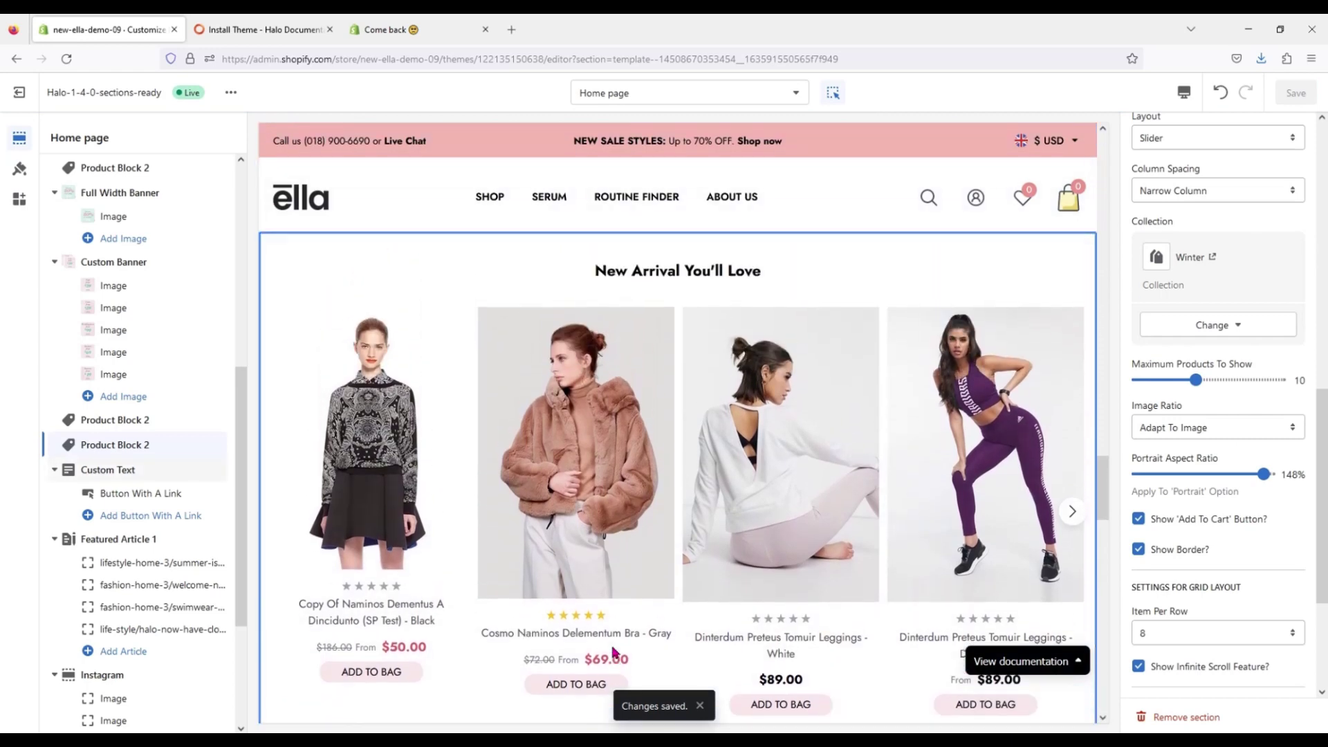
{"action": "scroll", "coordinate": [480, 671], "scroll_direction": "down", "scroll_amount": 10}
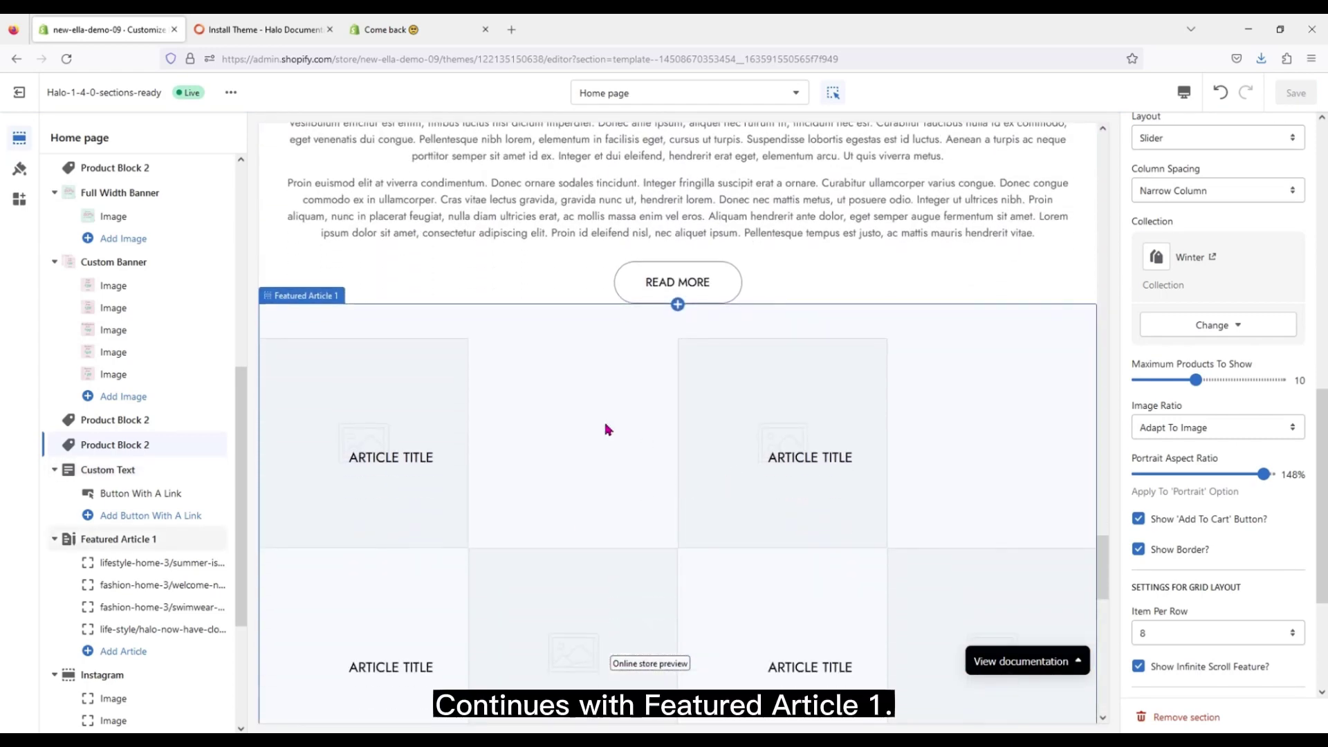
Step: Set Featured Article blocks 1 and 2 to 'Summer is here and sale is everywhere!' and 'Welcome new store to the Halo family'
{"action": "scroll", "coordinate": [609, 415], "scroll_direction": "down", "scroll_amount": 2}
{"action": "scroll", "coordinate": [607, 339], "scroll_direction": "down", "scroll_amount": 2}
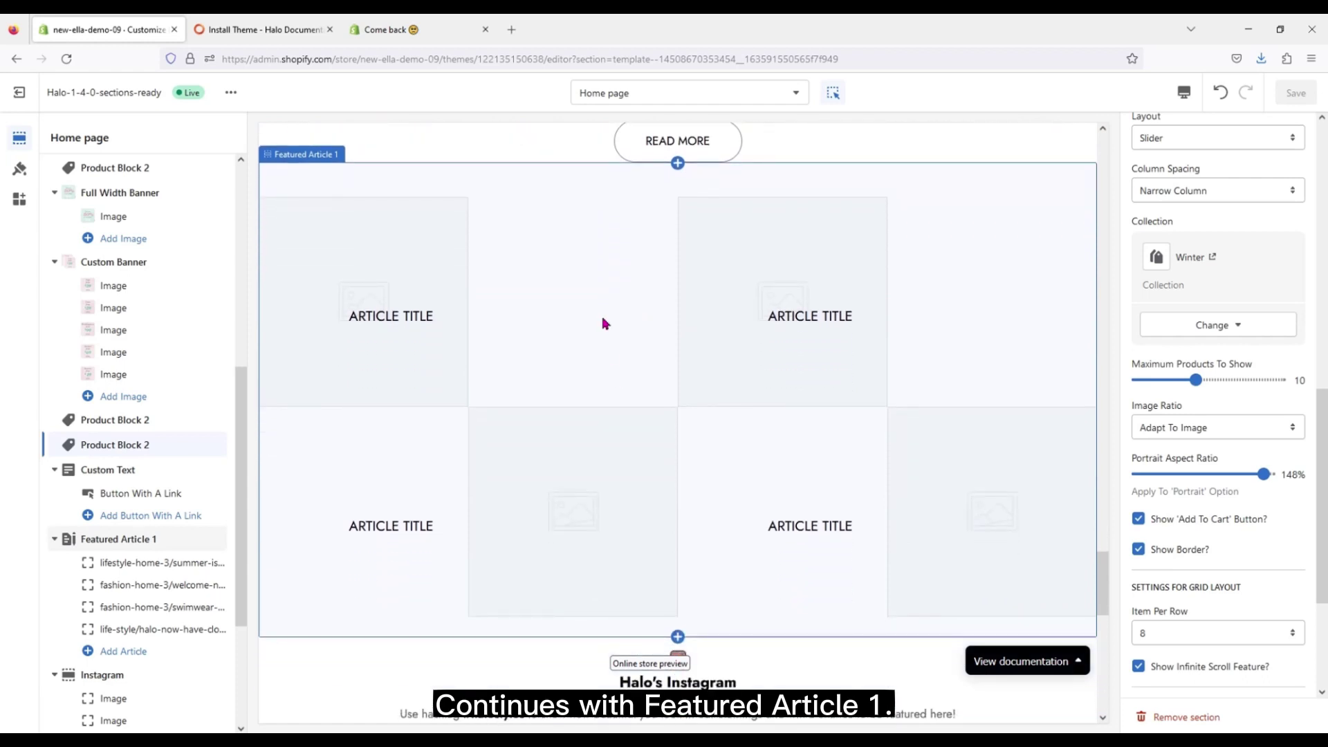
{"action": "left_click", "coordinate": [603, 324]}
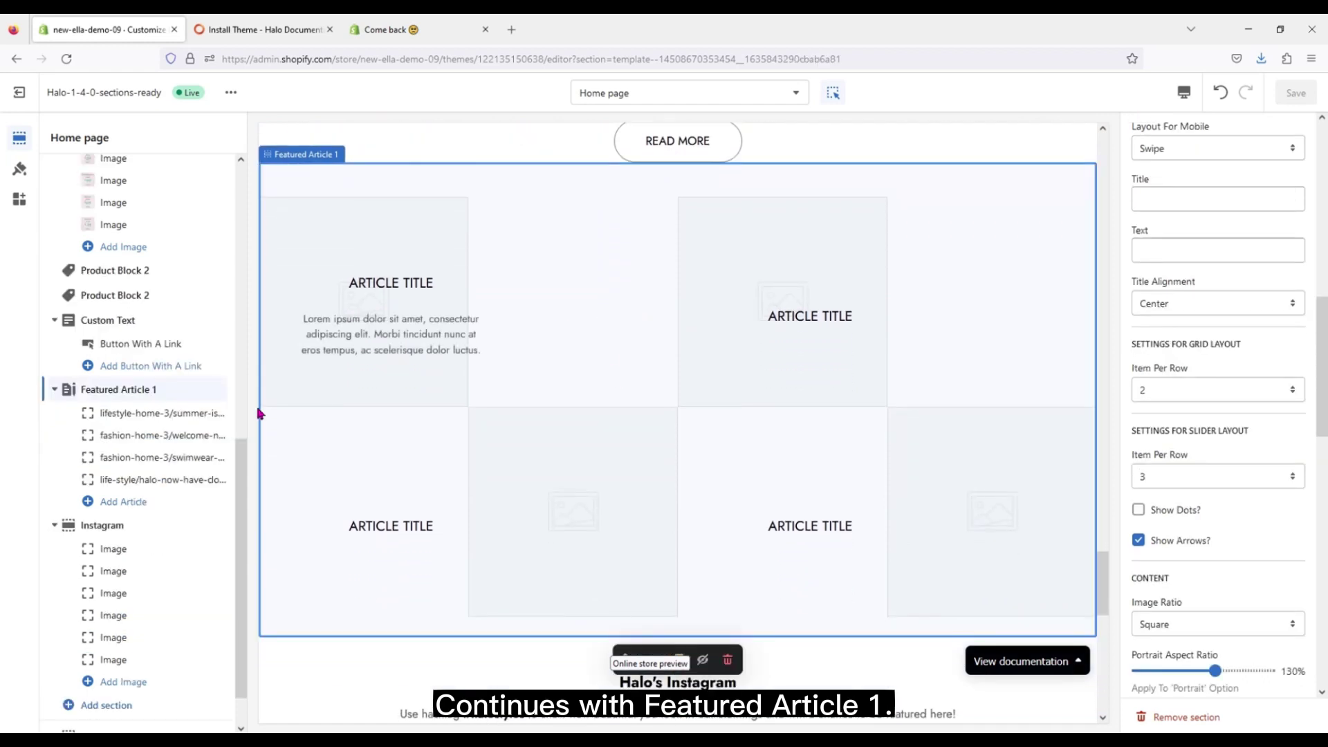
{"action": "left_click", "coordinate": [171, 415]}
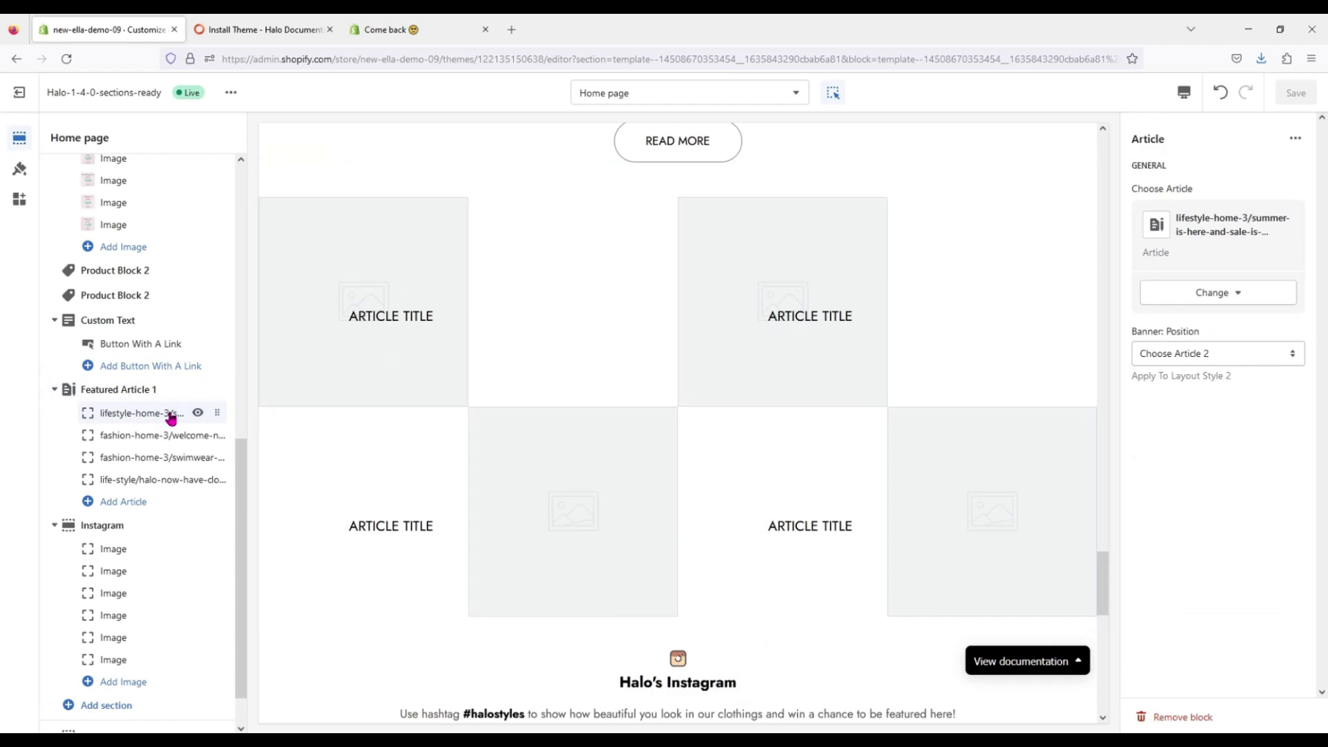
{"action": "left_click", "coordinate": [1239, 296]}
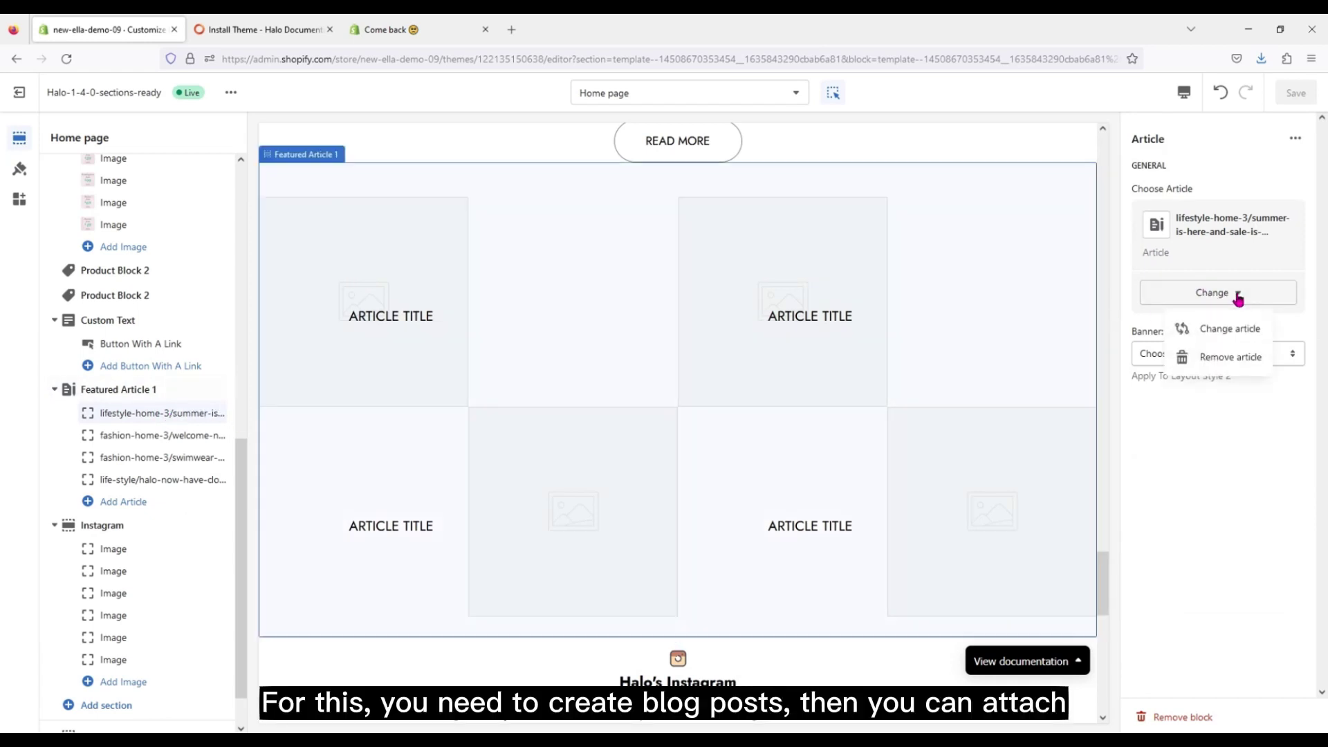
{"action": "left_click", "coordinate": [1245, 330]}
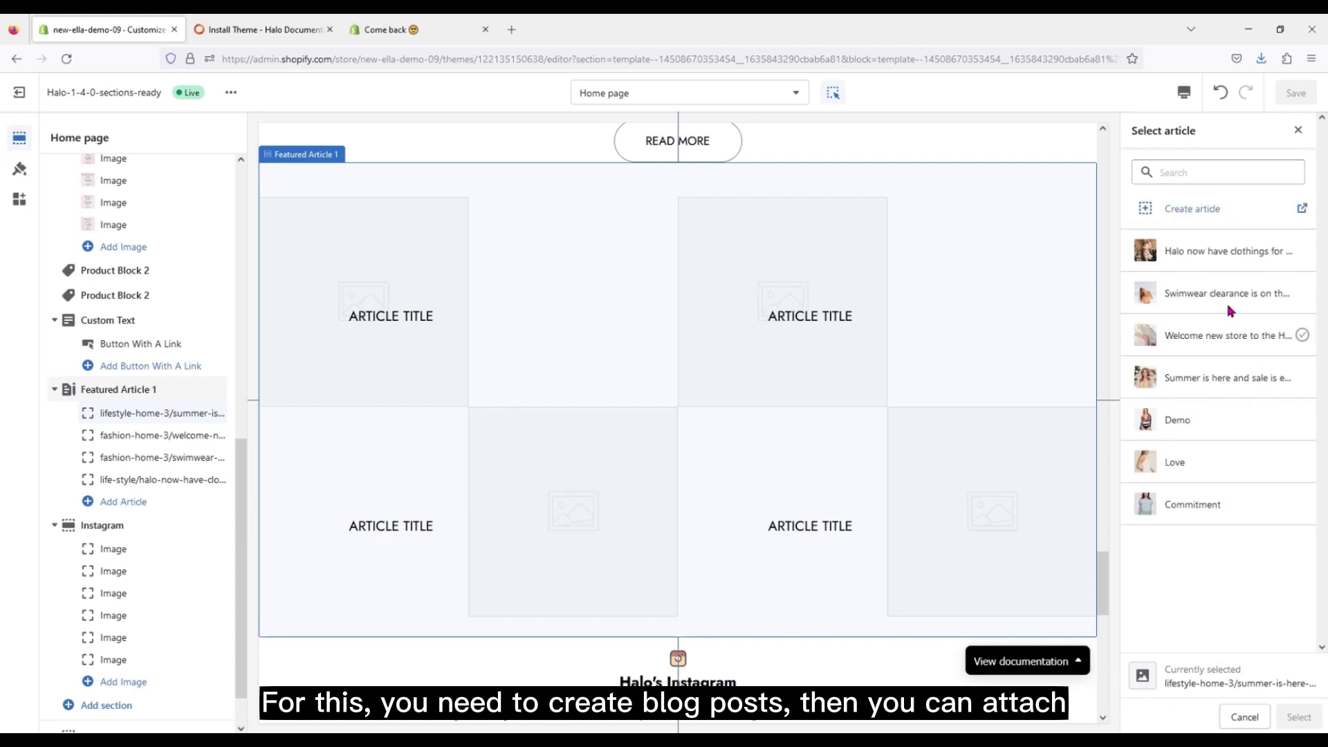
{"action": "left_click", "coordinate": [1183, 377]}
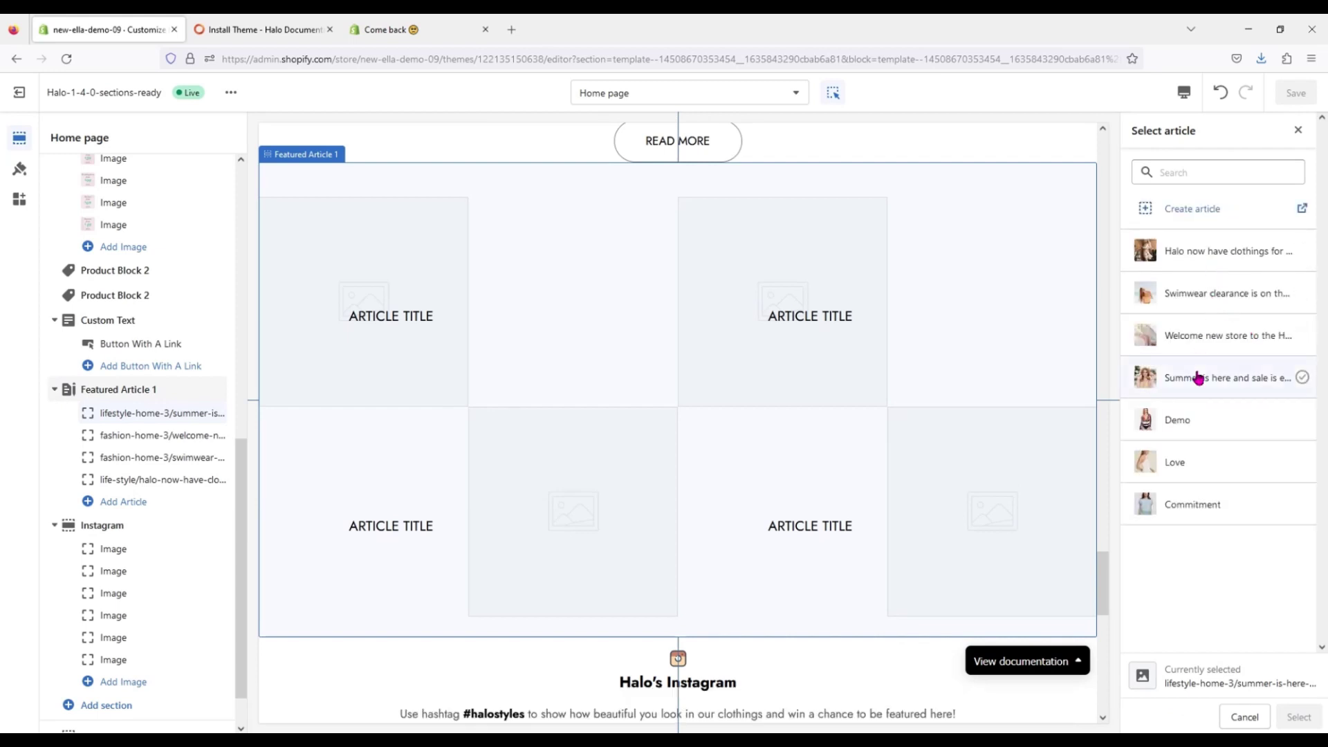
{"action": "left_click", "coordinate": [1297, 718]}
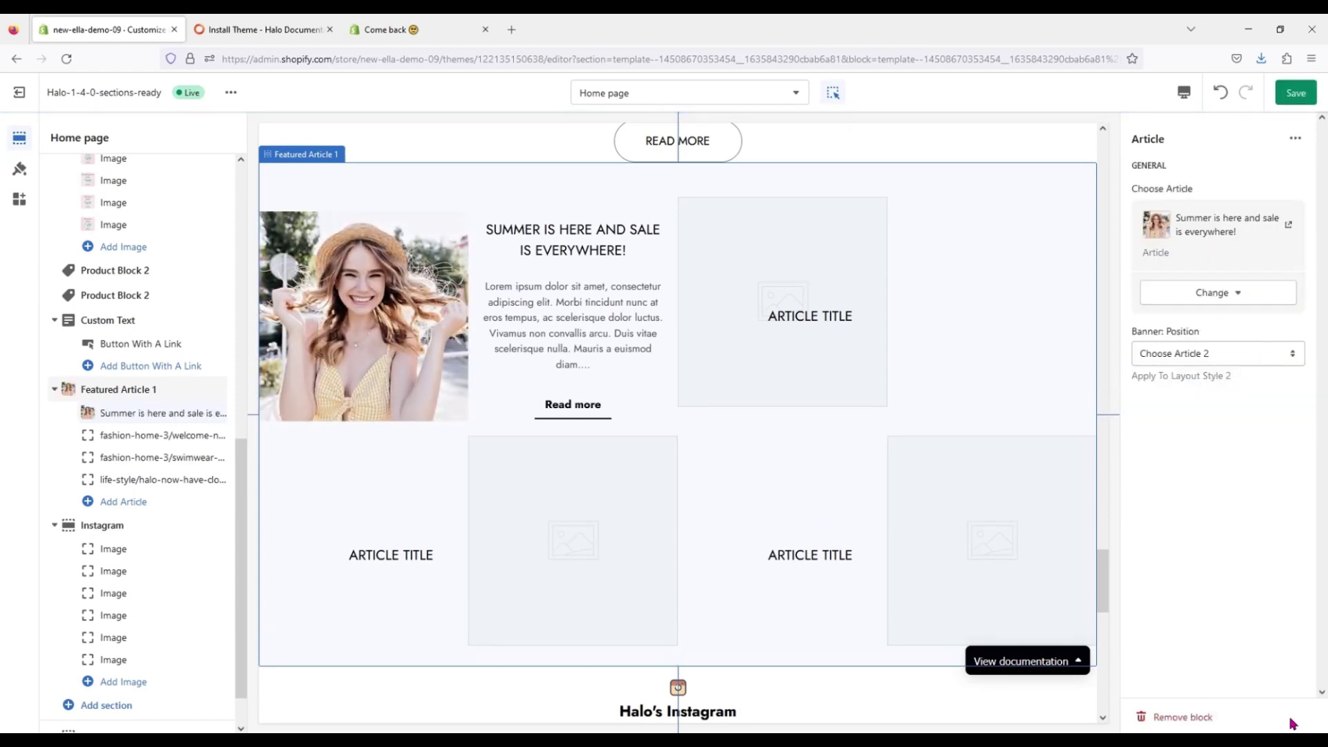
{"action": "left_click", "coordinate": [172, 436]}
{"action": "left_click", "coordinate": [1212, 292]}
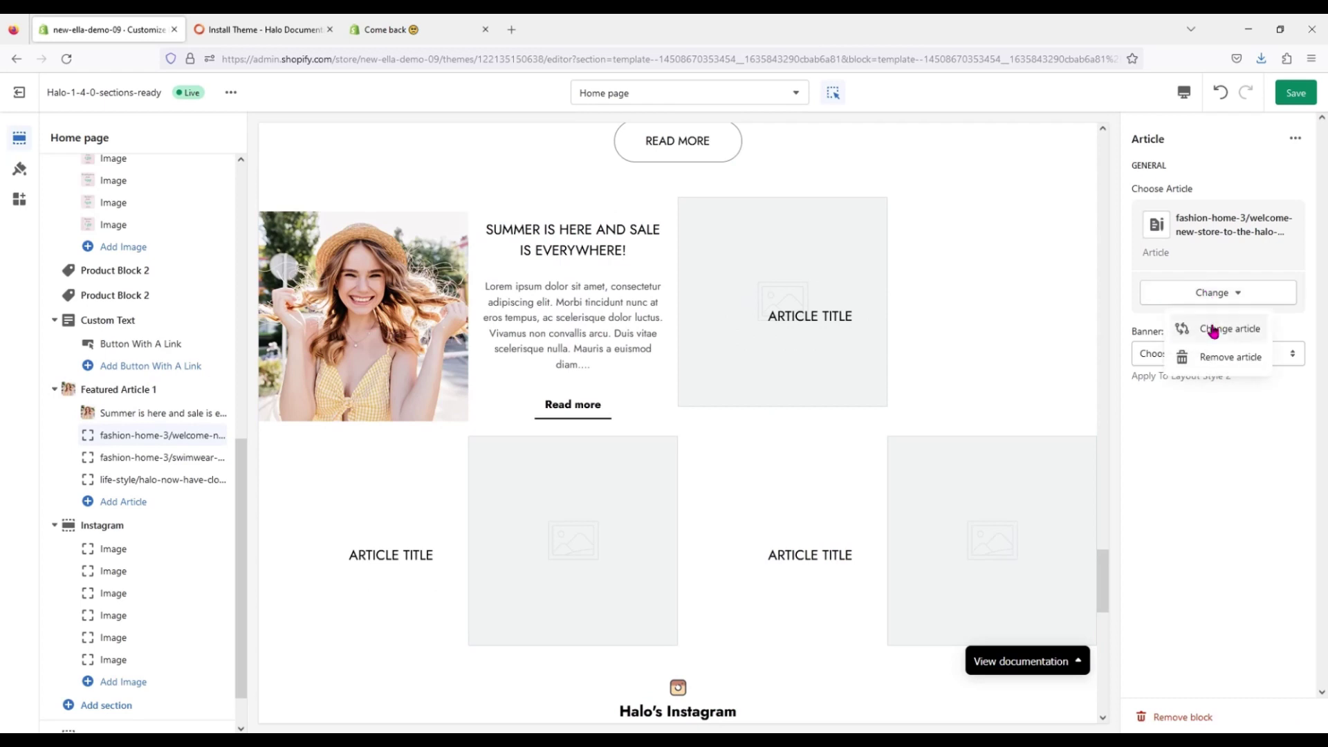
{"action": "left_click", "coordinate": [1213, 330]}
{"action": "left_click", "coordinate": [1221, 336]}
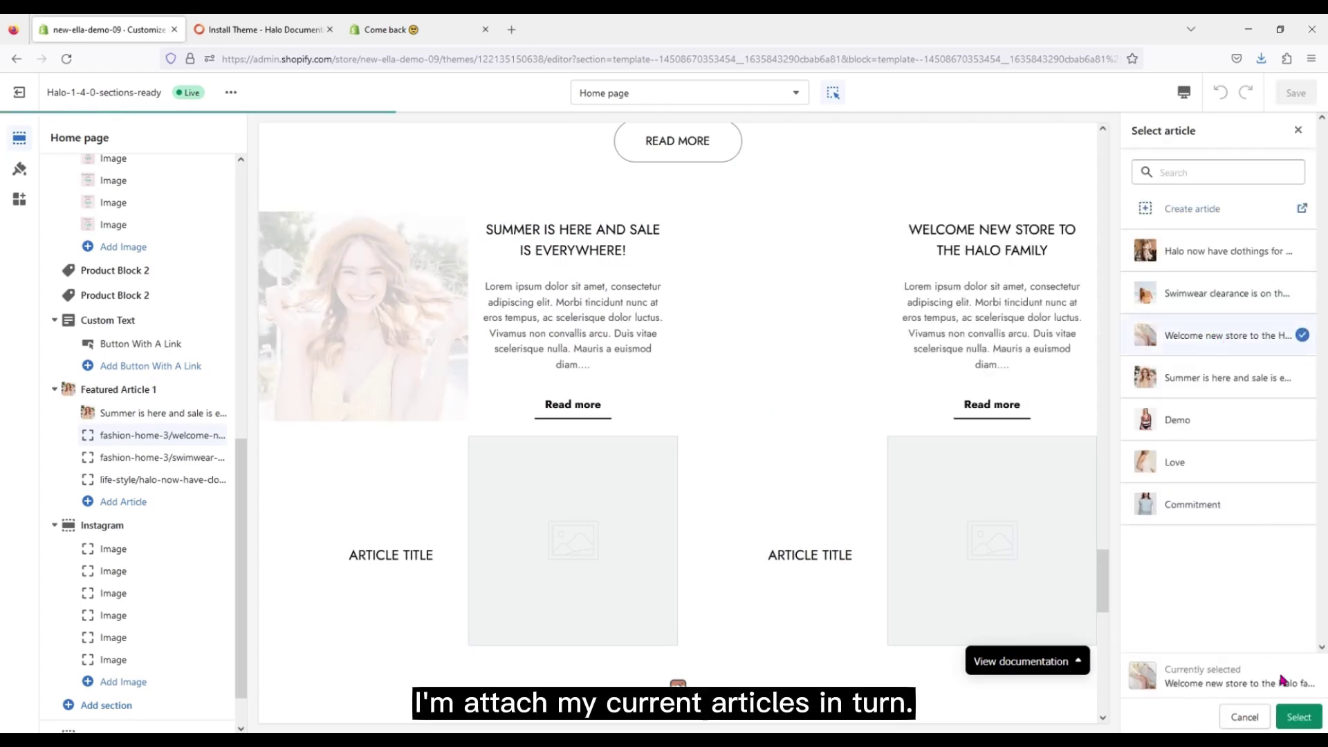
{"action": "left_click", "coordinate": [1298, 717]}
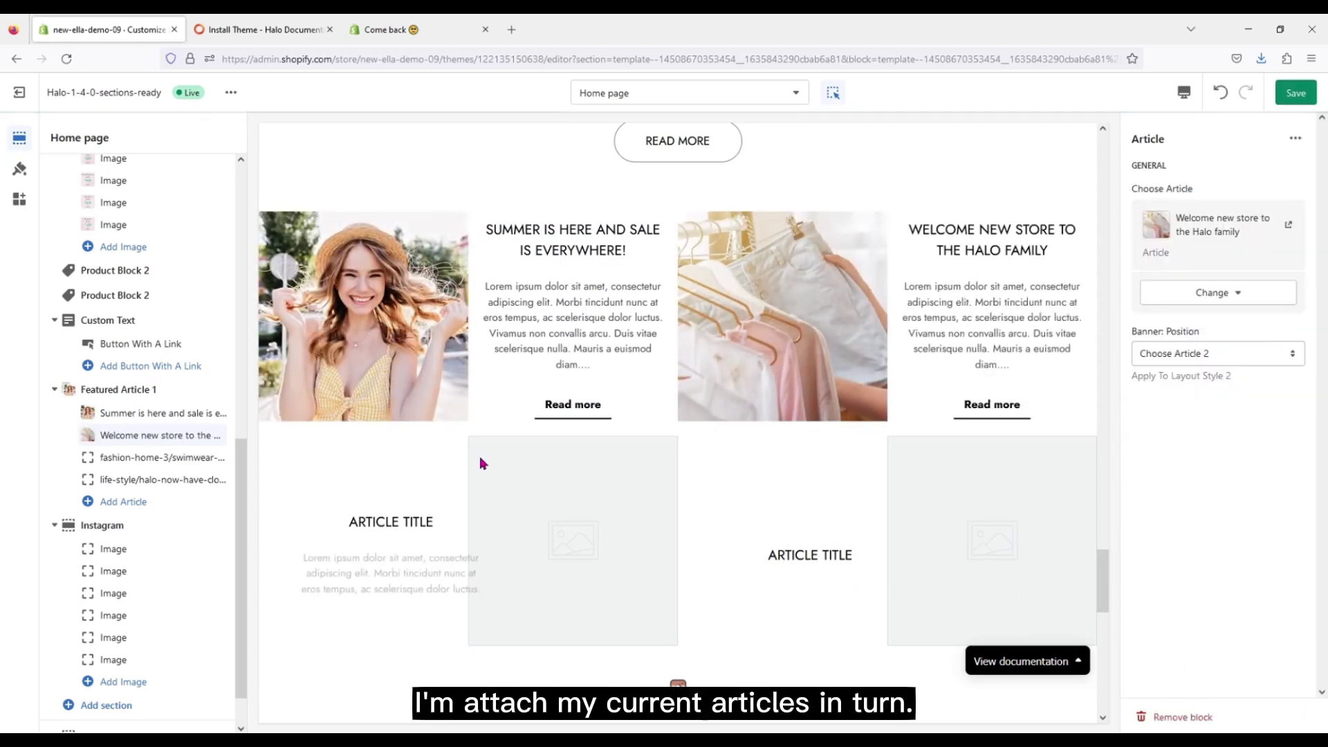
Step: Set Featured Article blocks 3 and 4 to 'Swimwear clearance' and 'Halo now have clothings for all ages'
{"action": "left_click", "coordinate": [162, 460]}
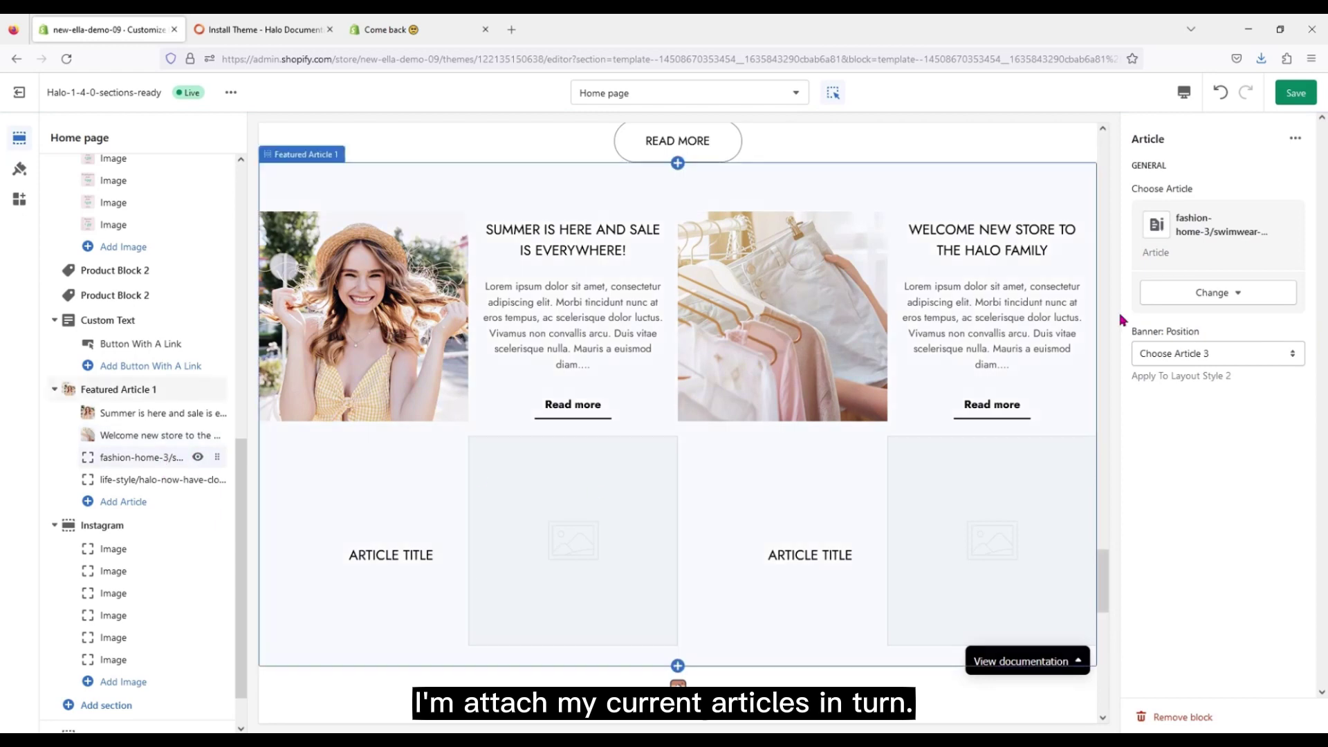
{"action": "left_click", "coordinate": [1212, 293]}
{"action": "left_click", "coordinate": [1210, 331]}
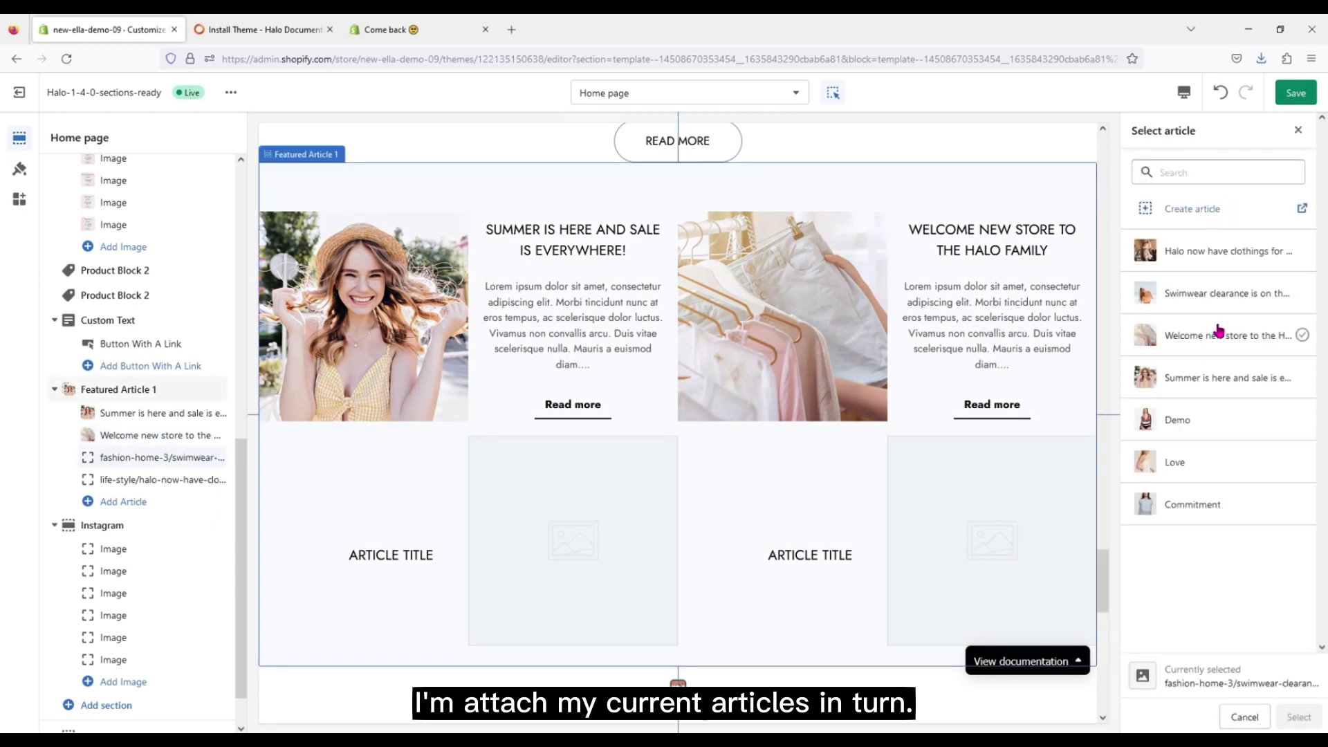
{"action": "left_click", "coordinate": [1221, 296]}
{"action": "left_click", "coordinate": [1298, 717]}
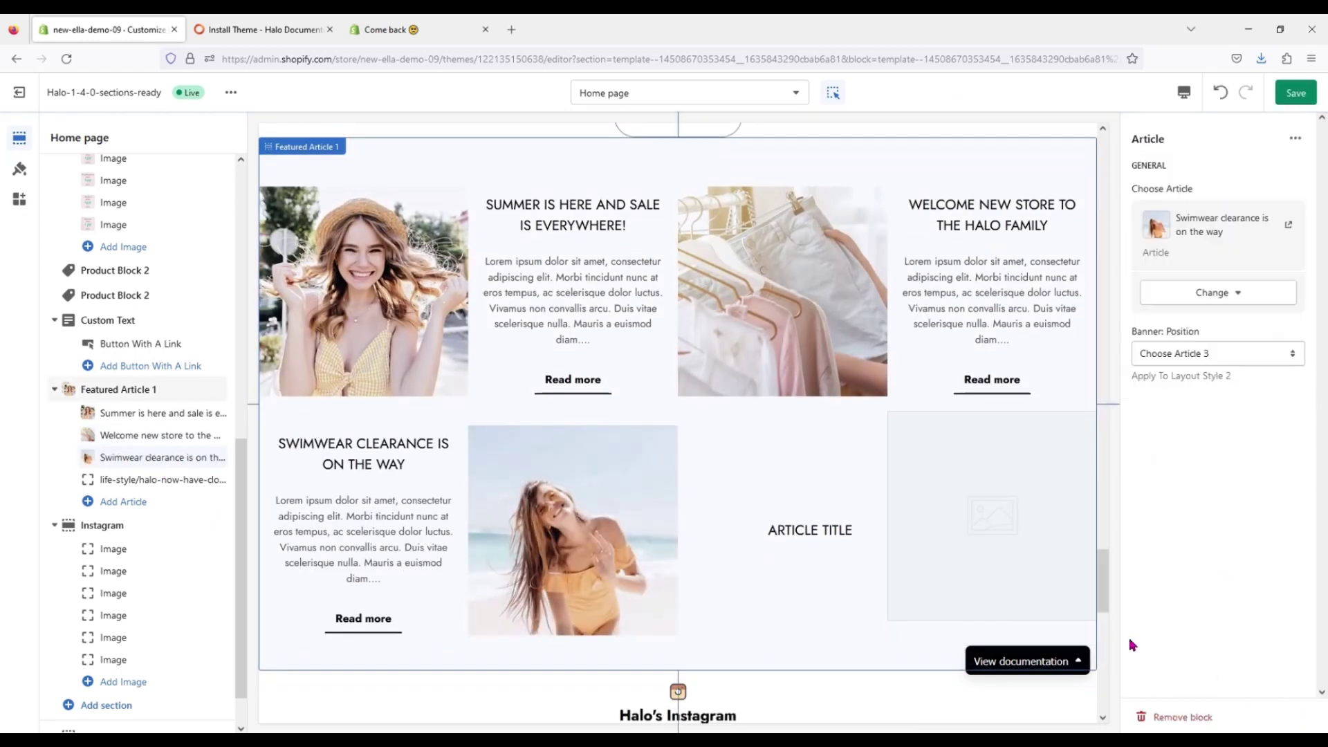
{"action": "left_click", "coordinate": [108, 478]}
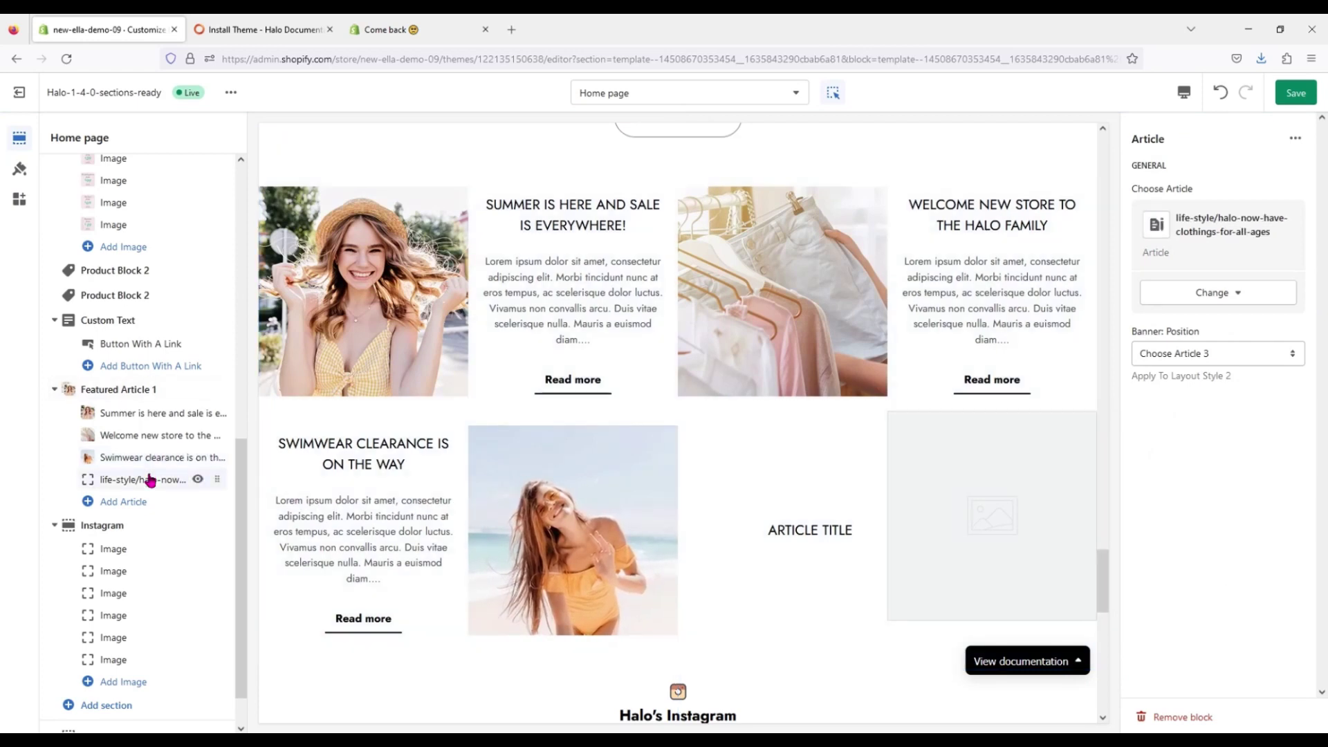
{"action": "left_click", "coordinate": [1221, 293]}
{"action": "left_click", "coordinate": [1230, 330]}
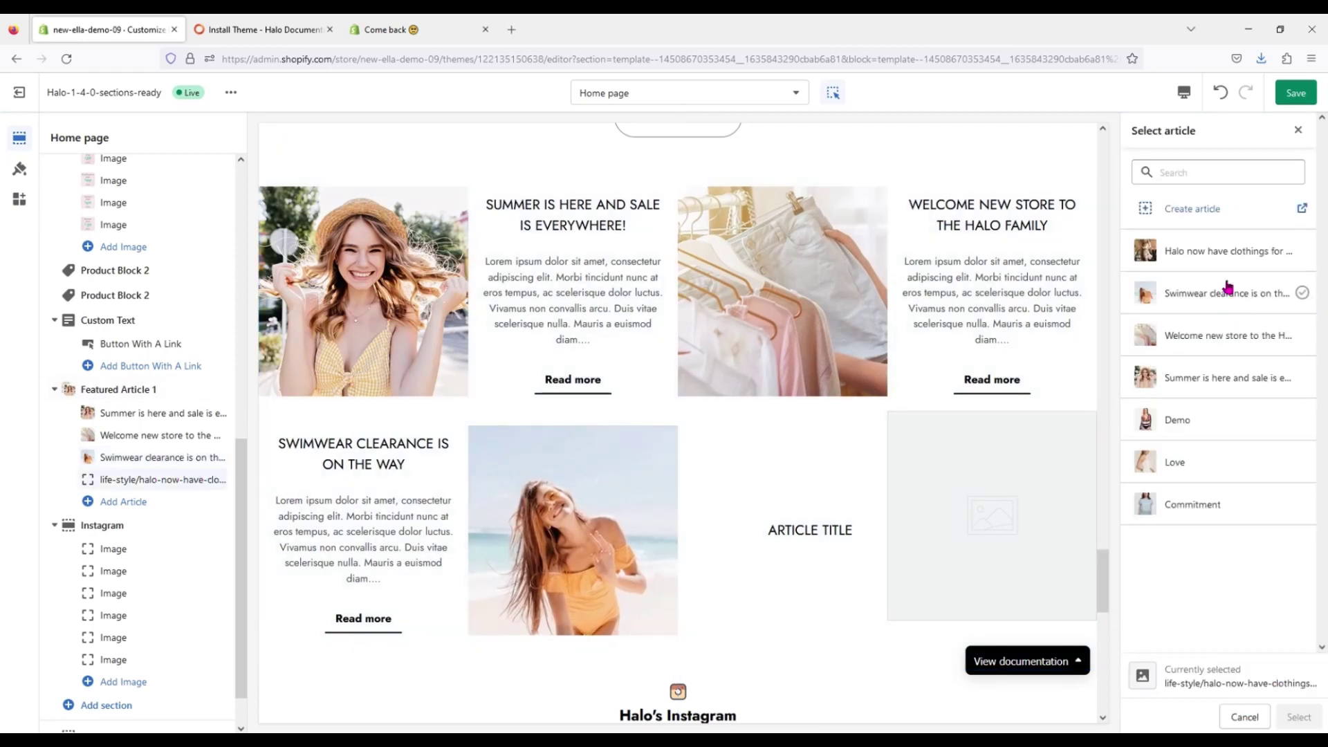
{"action": "left_click", "coordinate": [1224, 251]}
{"action": "left_click", "coordinate": [1299, 717]}
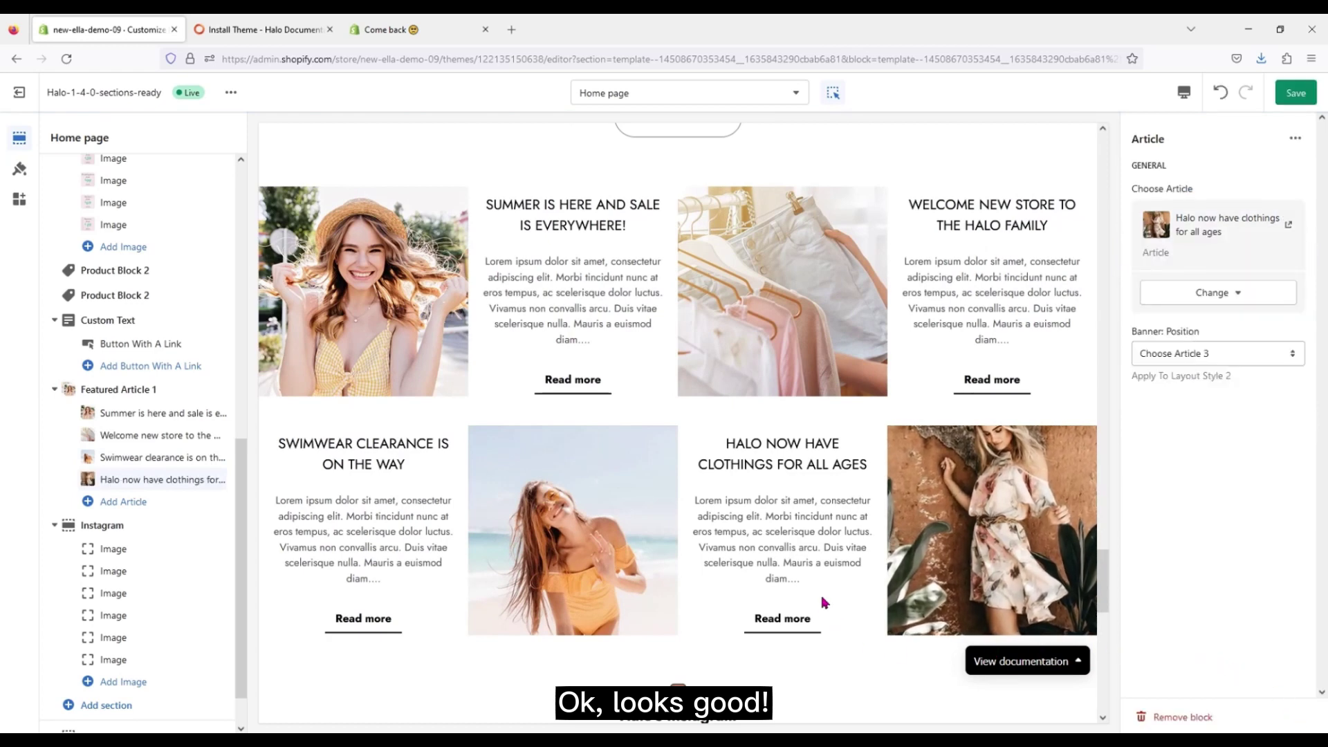
{"action": "scroll", "coordinate": [830, 508], "scroll_direction": "down", "scroll_amount": 4}
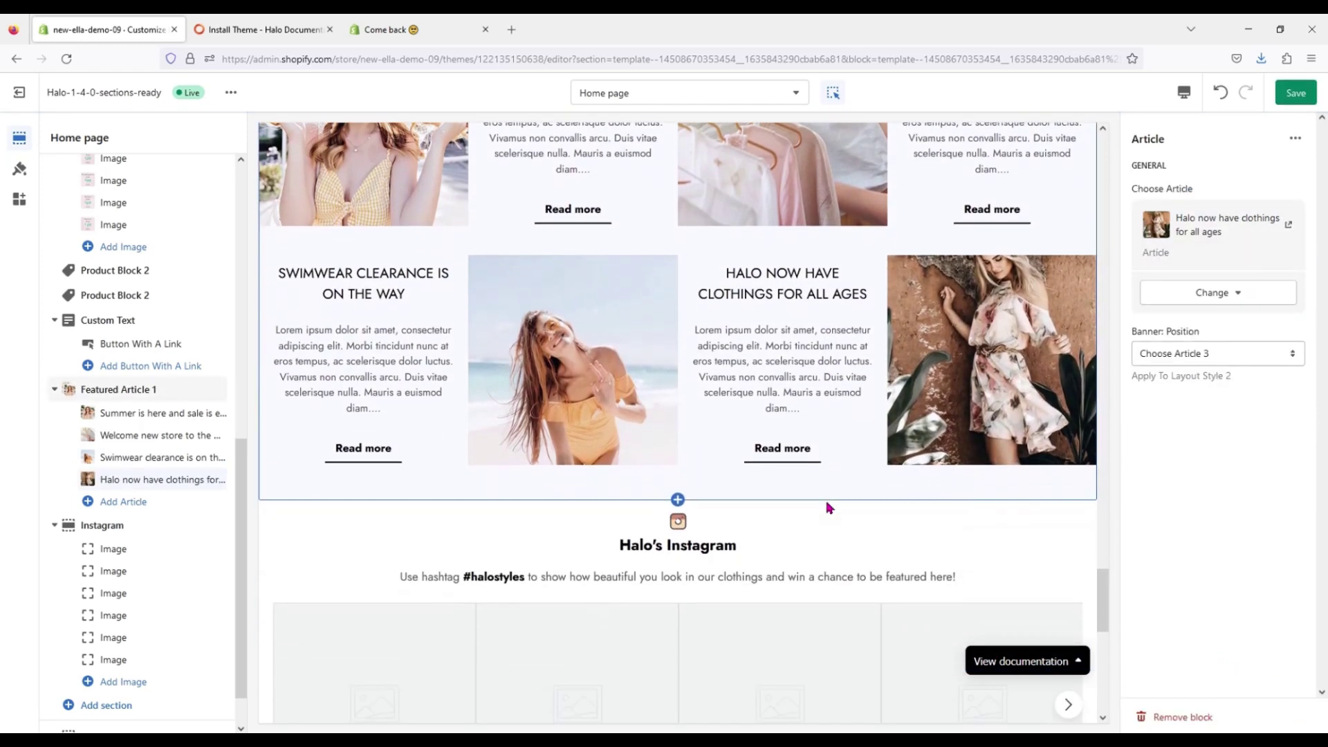
{"action": "scroll", "coordinate": [790, 250], "scroll_direction": "down", "scroll_amount": 2}
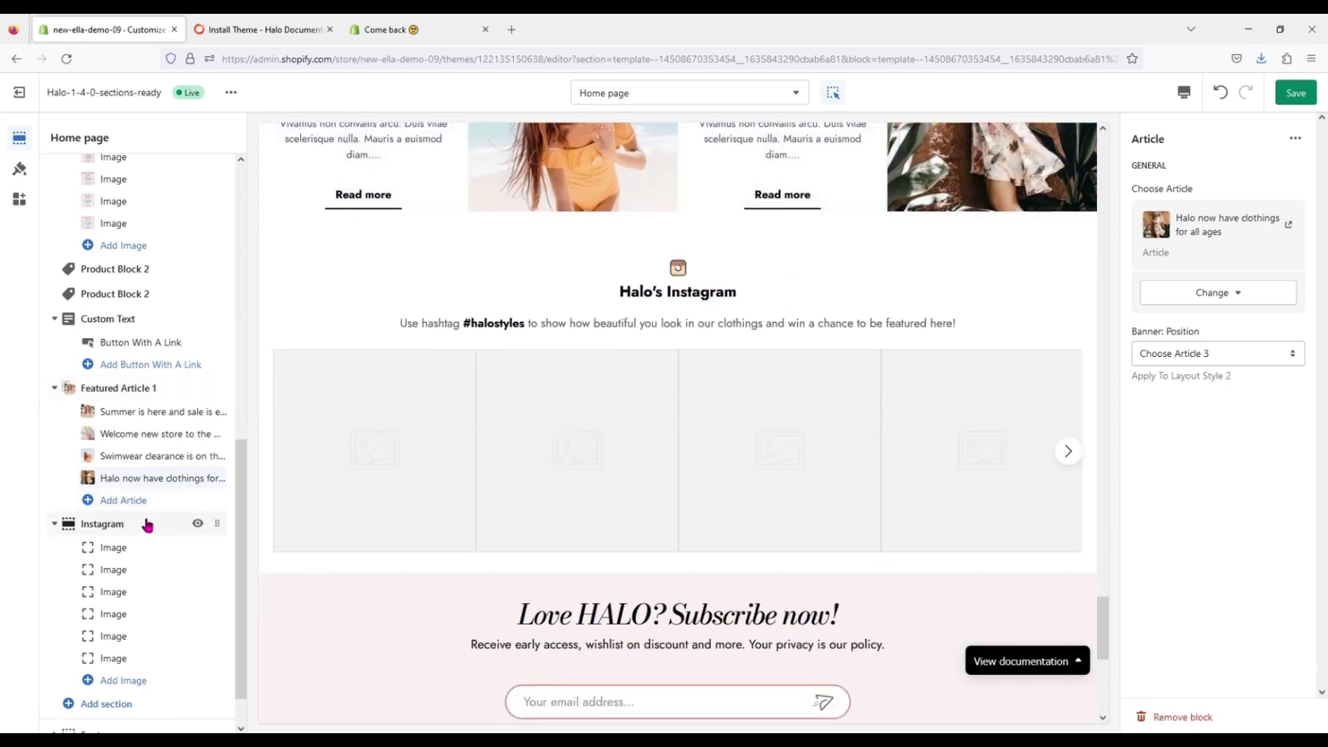
Step: Open the first Instagram image block and compare it with the demo store's Instagram section
{"action": "scroll", "coordinate": [141, 505], "scroll_direction": "down", "scroll_amount": 1}
{"action": "left_click", "coordinate": [138, 482]}
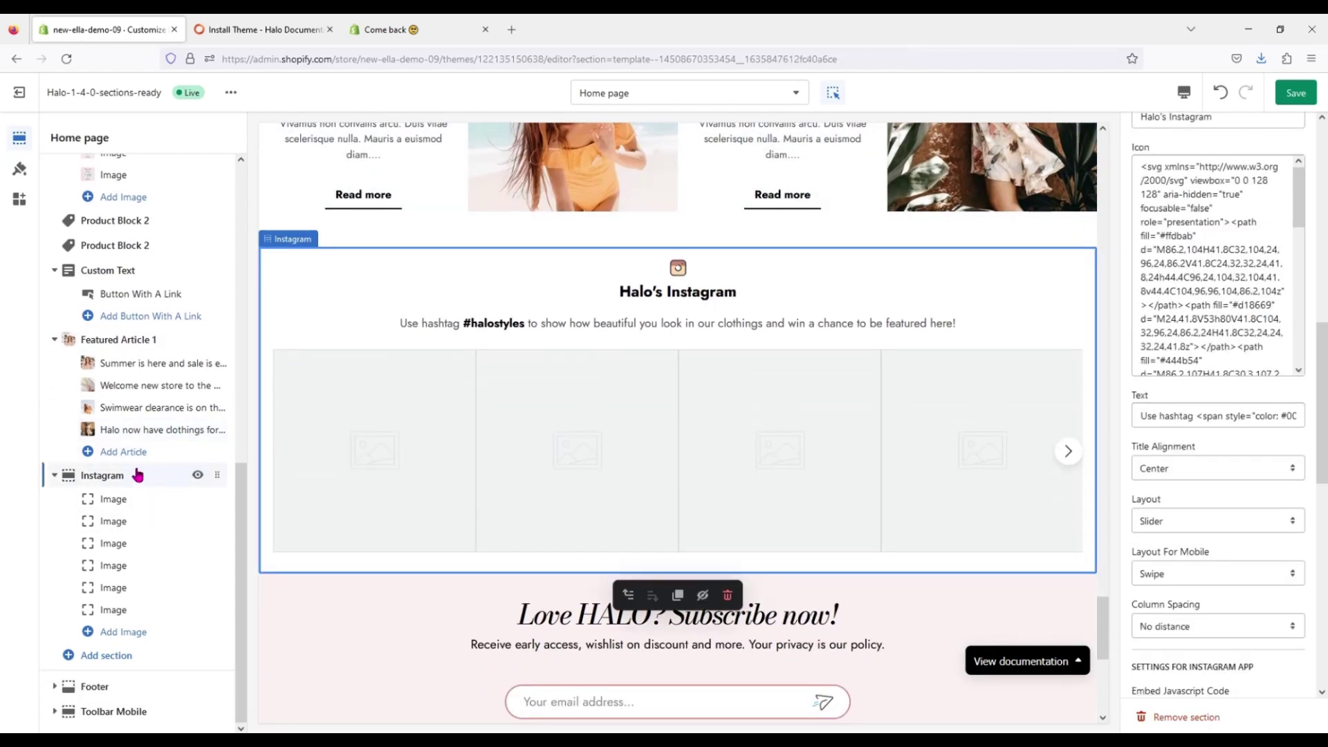
{"action": "left_click", "coordinate": [147, 503]}
{"action": "left_click", "coordinate": [1145, 242]}
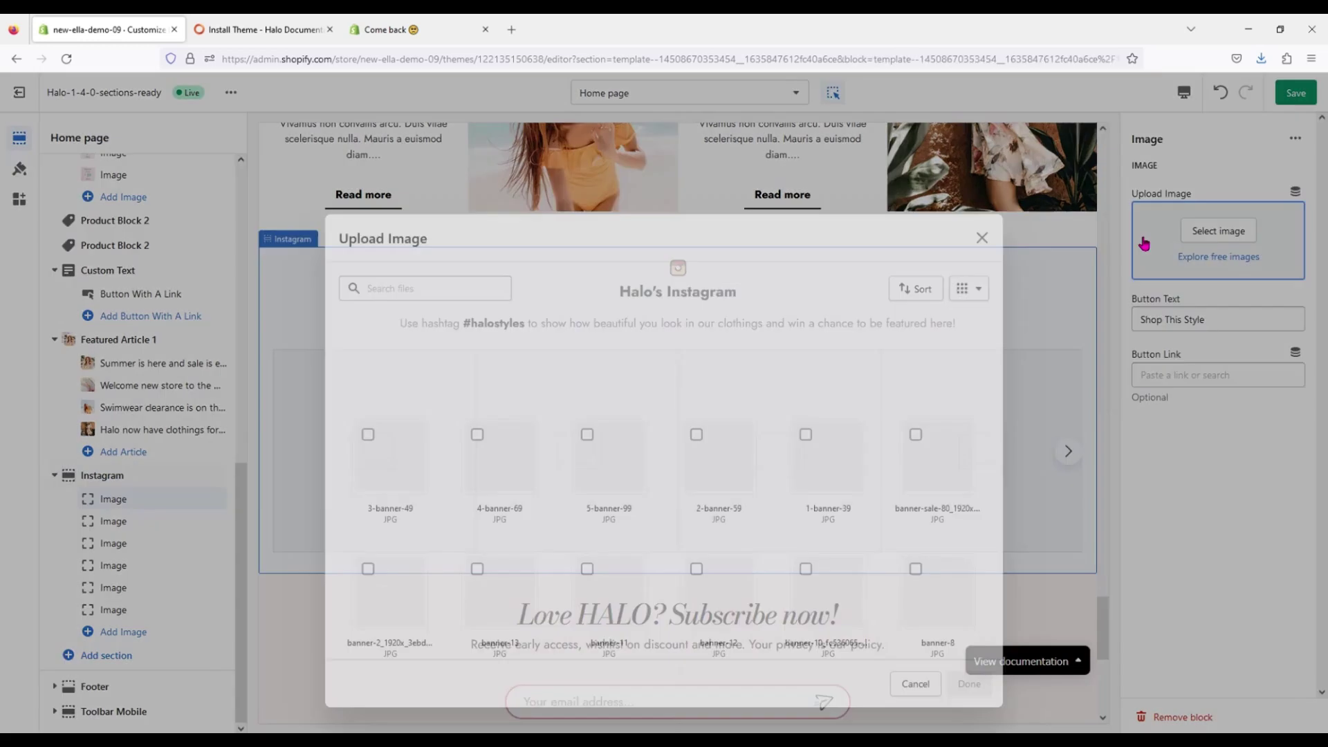
{"action": "left_click", "coordinate": [658, 292]}
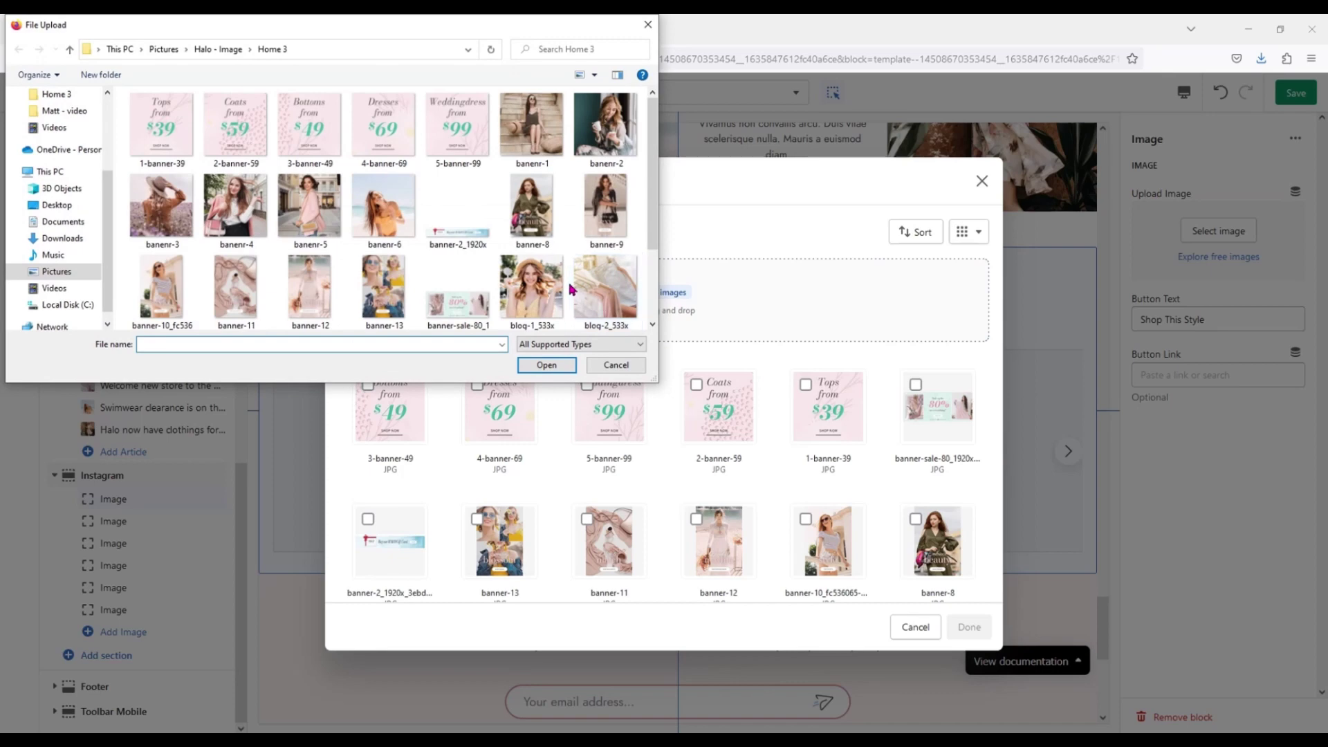
{"action": "scroll", "coordinate": [571, 289], "scroll_direction": "down", "scroll_amount": 2}
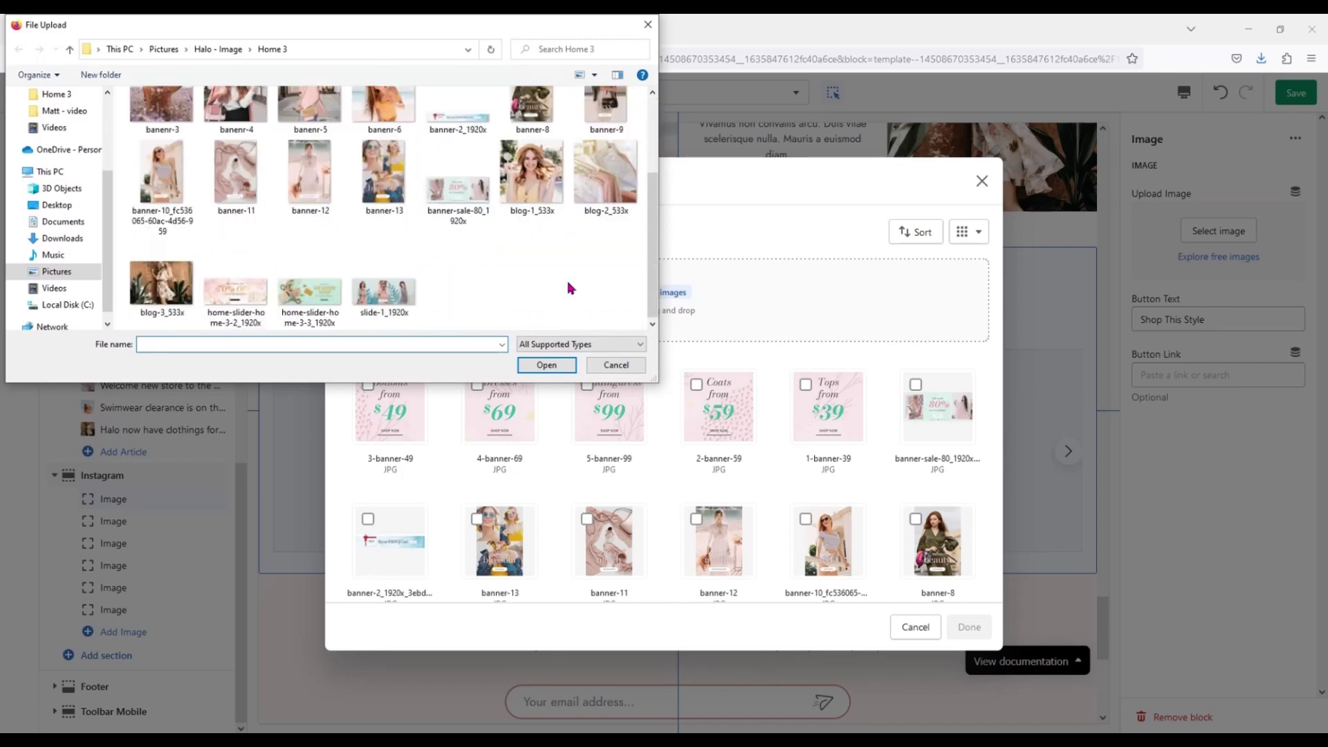
{"action": "scroll", "coordinate": [570, 286], "scroll_direction": "up", "scroll_amount": 2}
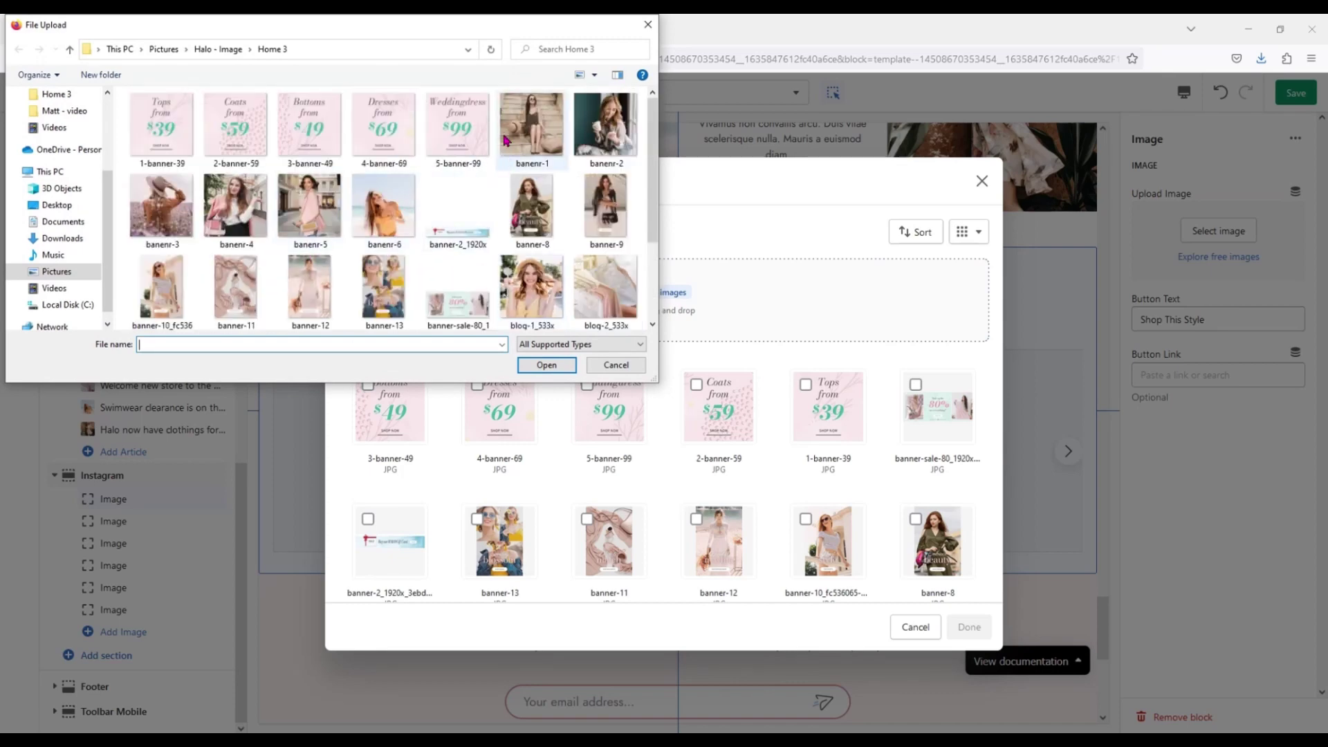
{"action": "left_click", "coordinate": [648, 26]}
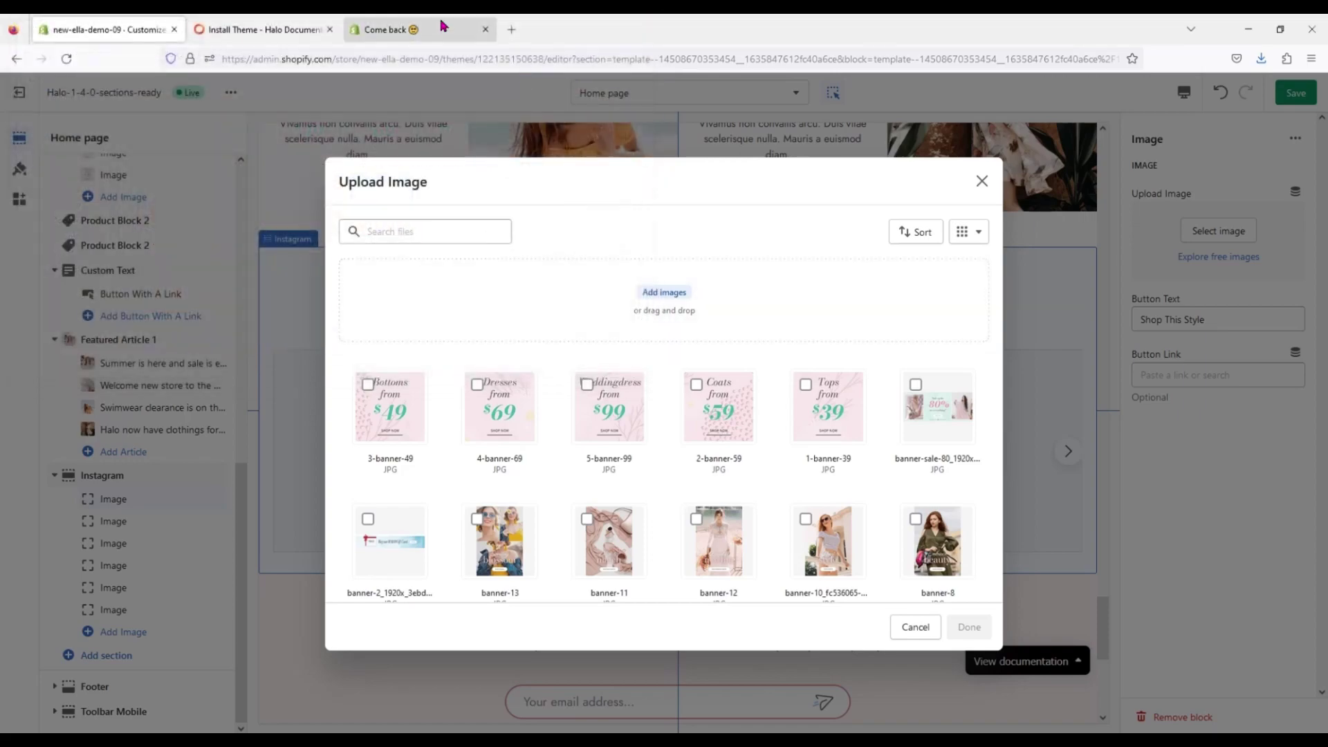
{"action": "left_click", "coordinate": [429, 29]}
{"action": "scroll", "coordinate": [445, 294], "scroll_direction": "down", "scroll_amount": 20}
{"action": "scroll", "coordinate": [448, 296], "scroll_direction": "down", "scroll_amount": 10}
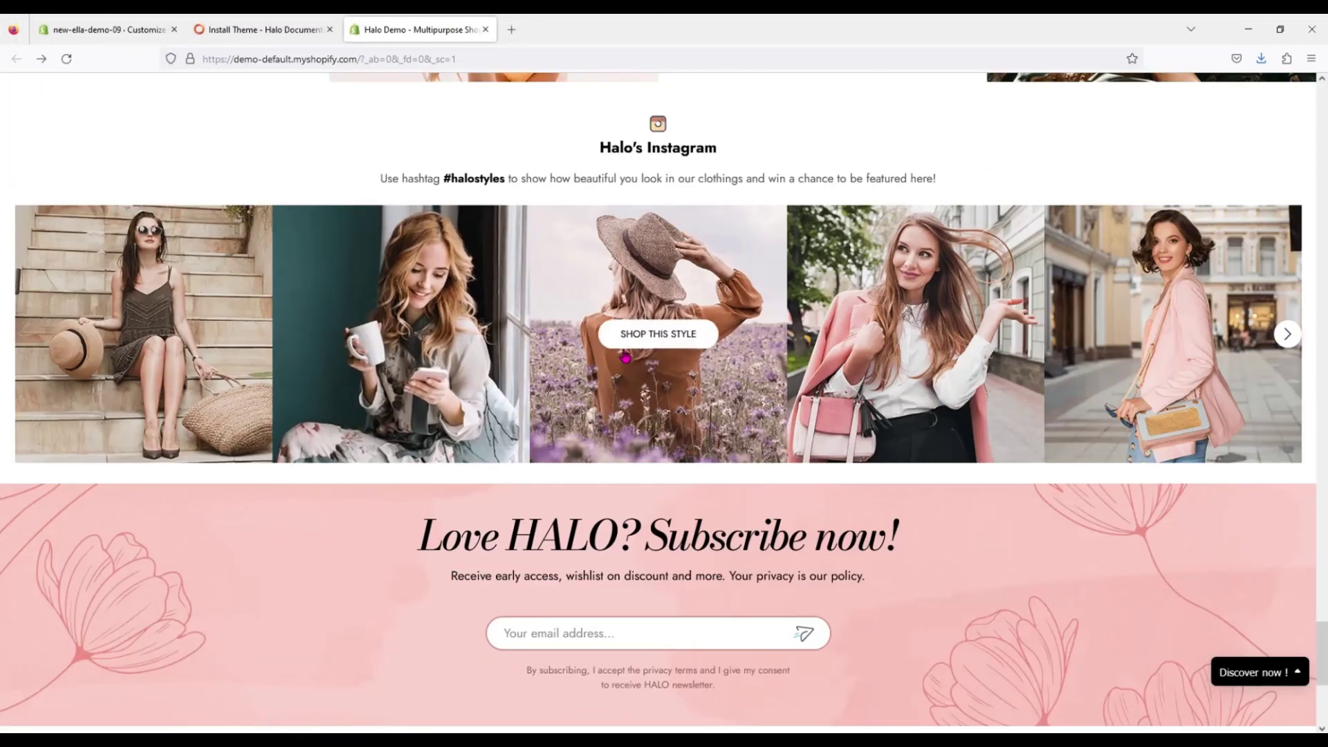
{"action": "left_click", "coordinate": [108, 29]}
Step: Upload the six images banenr-1 through banenr-6 from the computer
{"action": "left_click", "coordinate": [562, 334]}
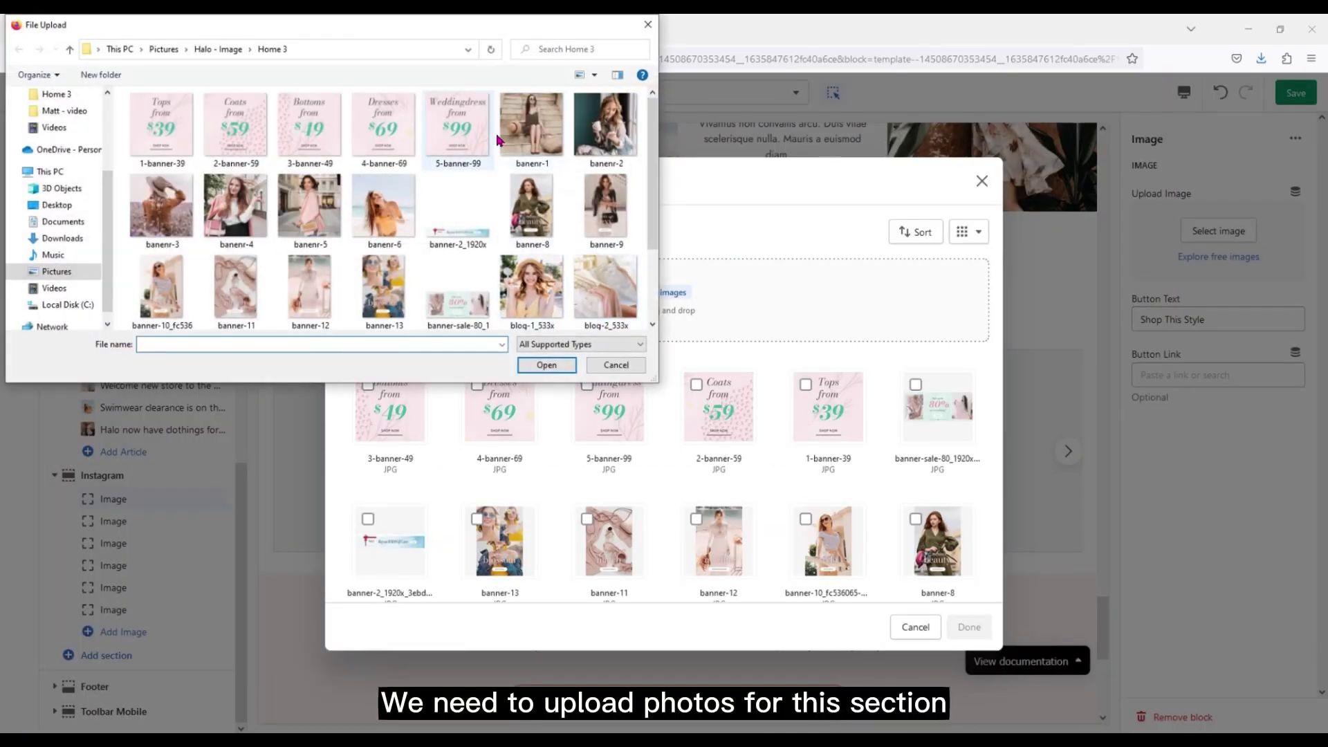
{"action": "left_click", "coordinate": [499, 141]}
{"action": "left_click", "coordinate": [611, 144], "text": "ctrl"}
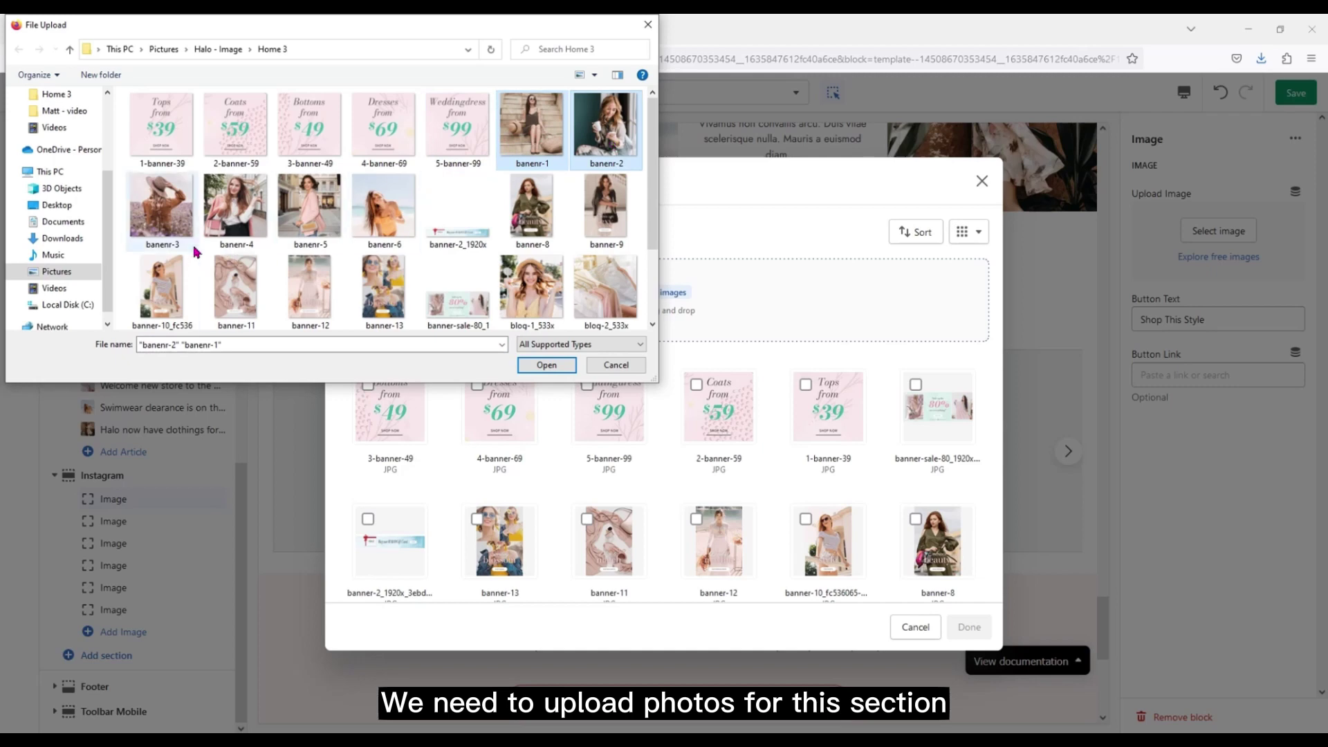
{"action": "left_click", "coordinate": [146, 230], "text": "ctrl"}
{"action": "left_click", "coordinate": [236, 207], "text": "ctrl"}
{"action": "left_click", "coordinate": [309, 208], "text": "ctrl"}
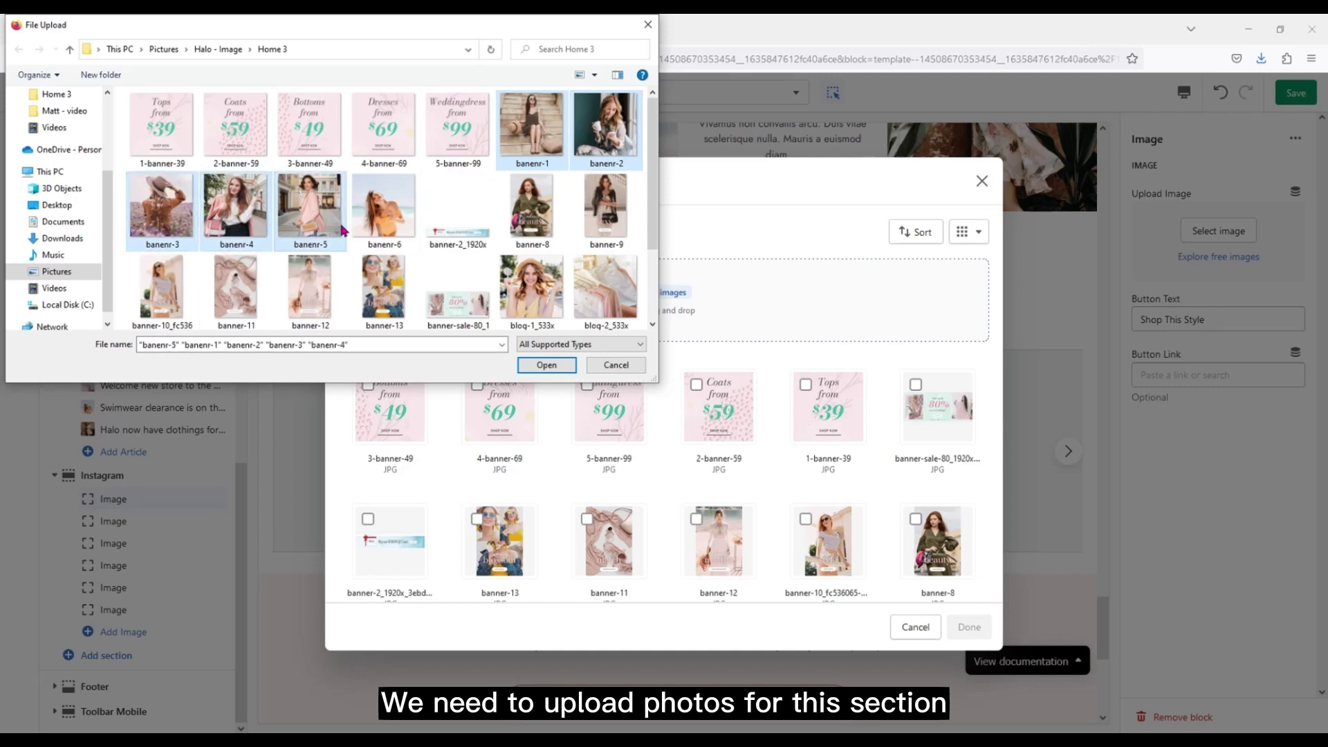
{"action": "left_click", "coordinate": [389, 219], "text": "ctrl"}
{"action": "left_click", "coordinate": [546, 364]}
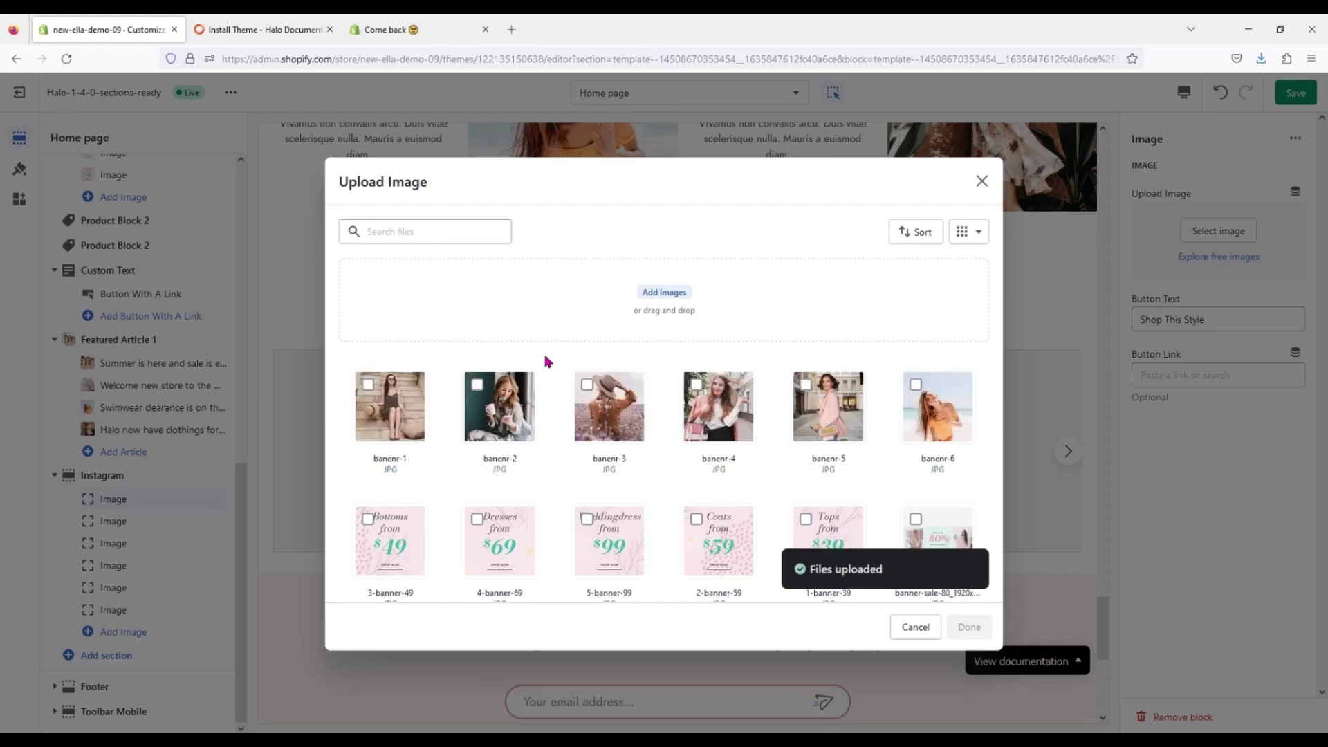
Step: Assign banenr-1, banenr-2 and banenr-3 to the first three Instagram image blocks
{"action": "left_click", "coordinate": [369, 384]}
{"action": "left_click", "coordinate": [969, 627]}
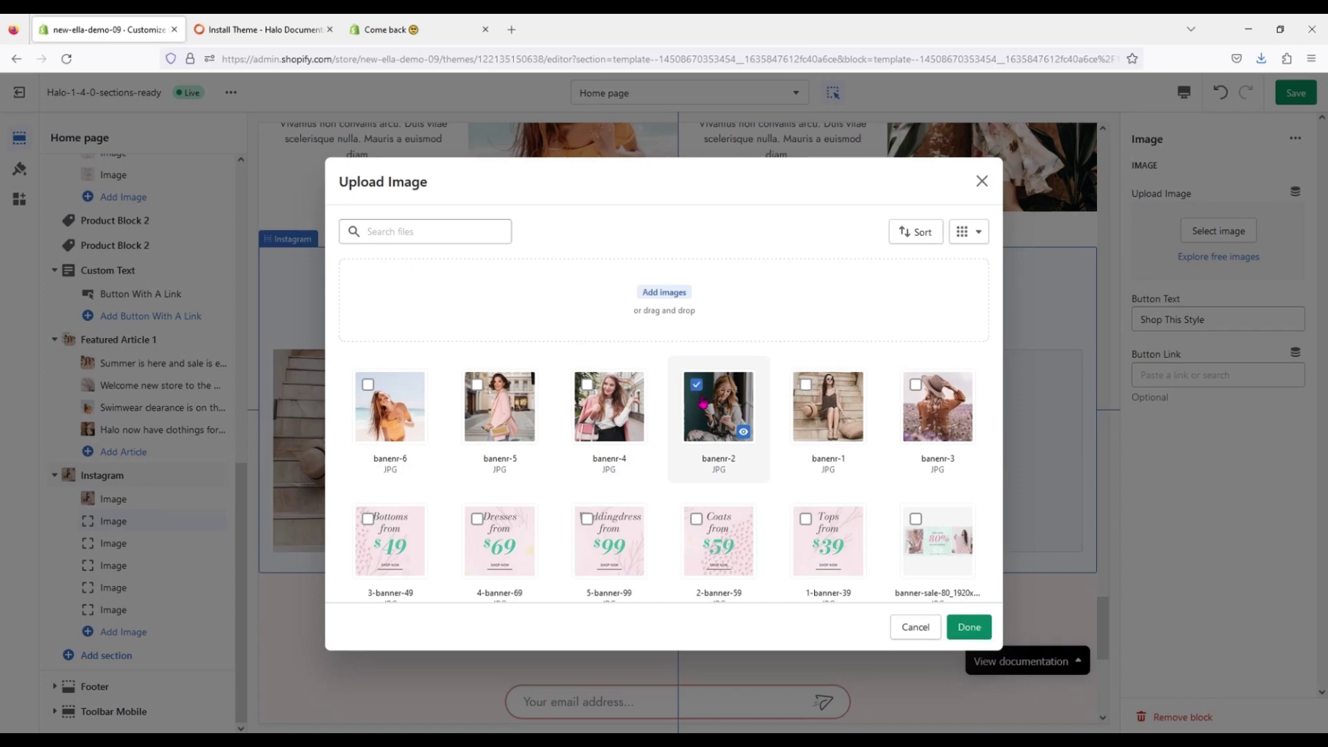
{"action": "left_click", "coordinate": [969, 627]}
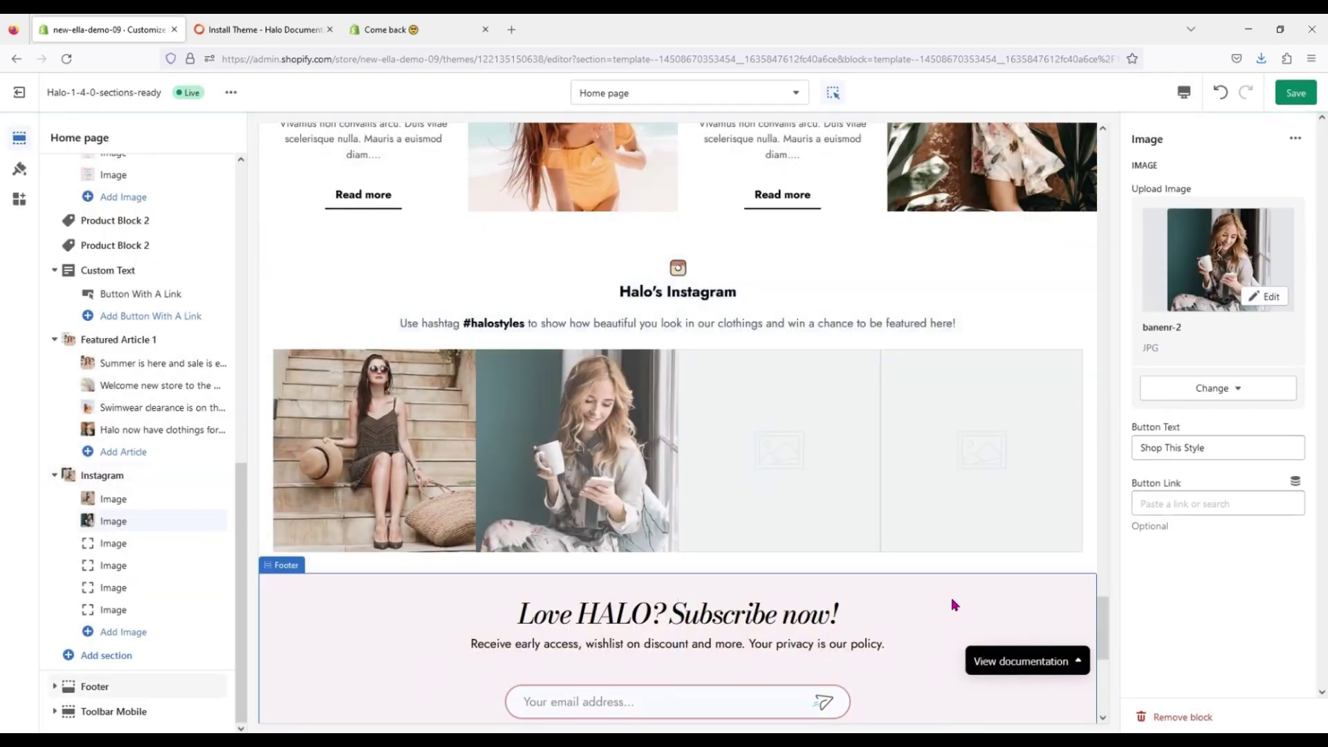
{"action": "left_click", "coordinate": [137, 543]}
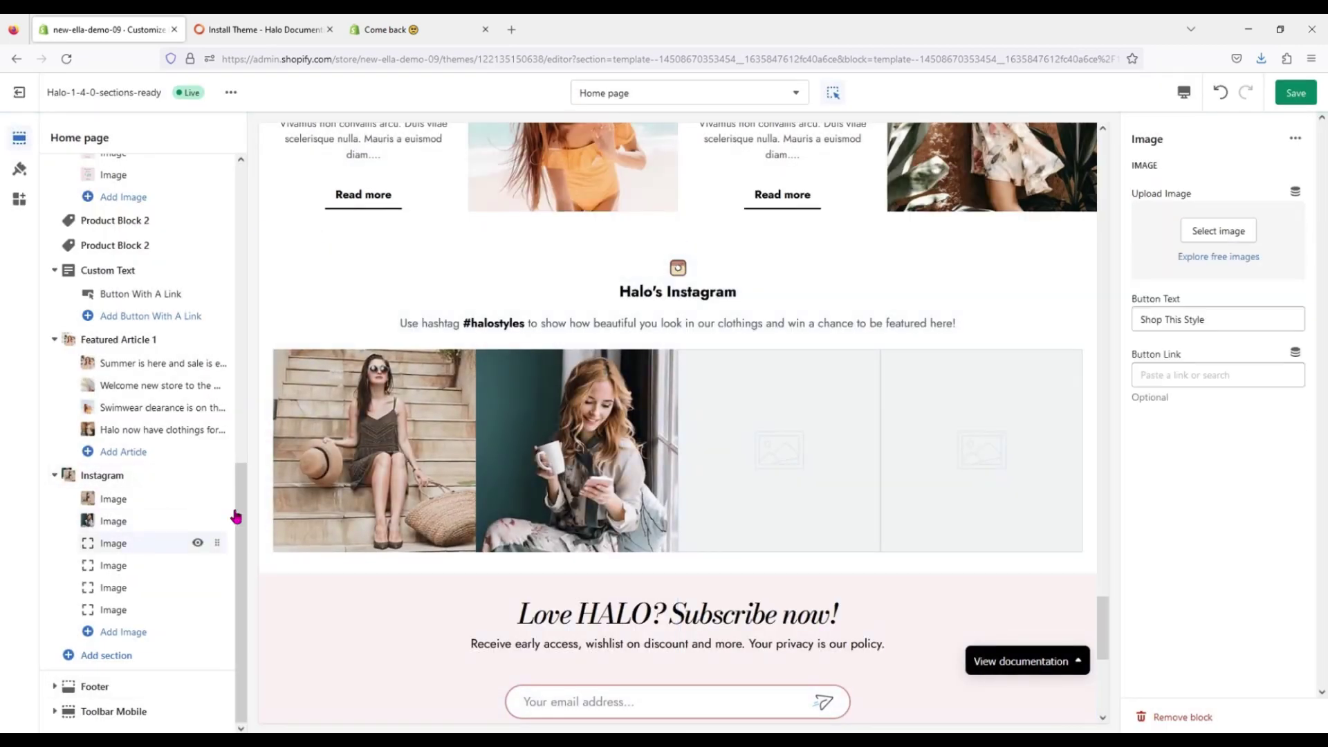
{"action": "left_click", "coordinate": [1219, 230]}
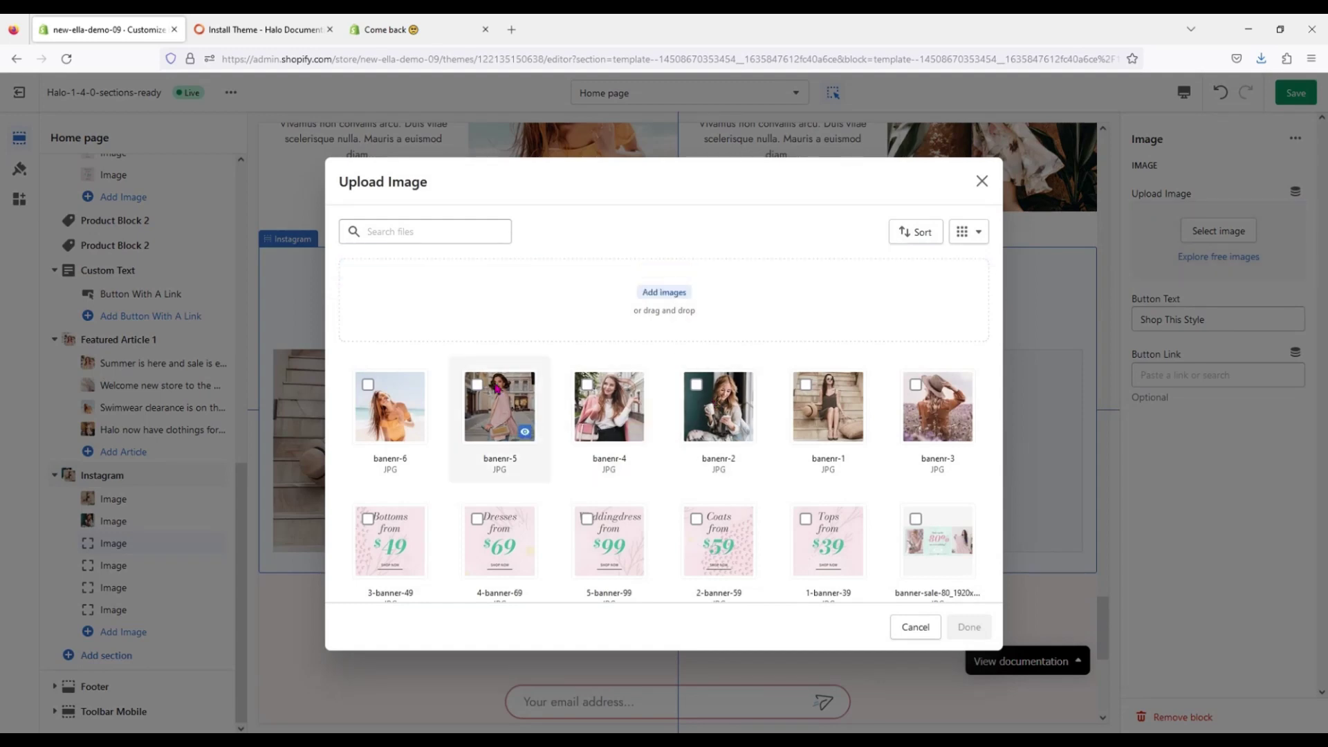
{"action": "left_click", "coordinate": [930, 399]}
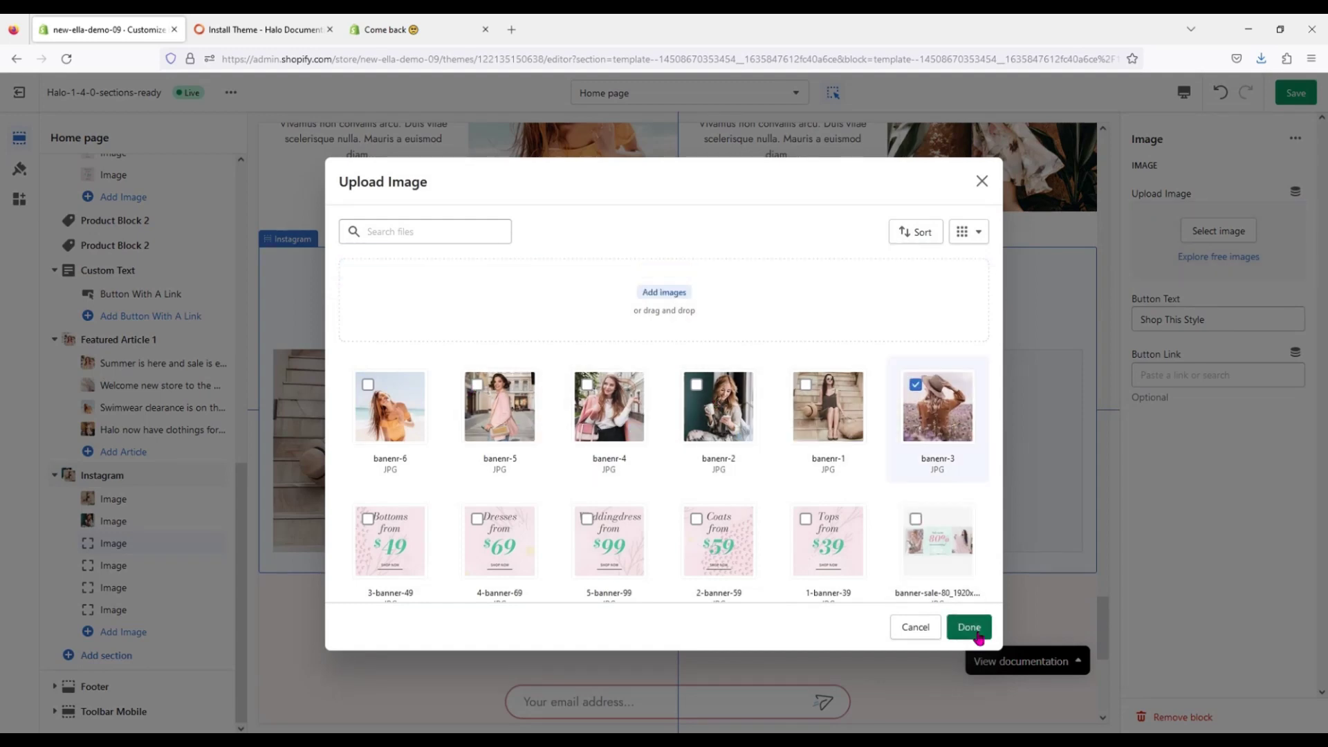
{"action": "left_click", "coordinate": [969, 627]}
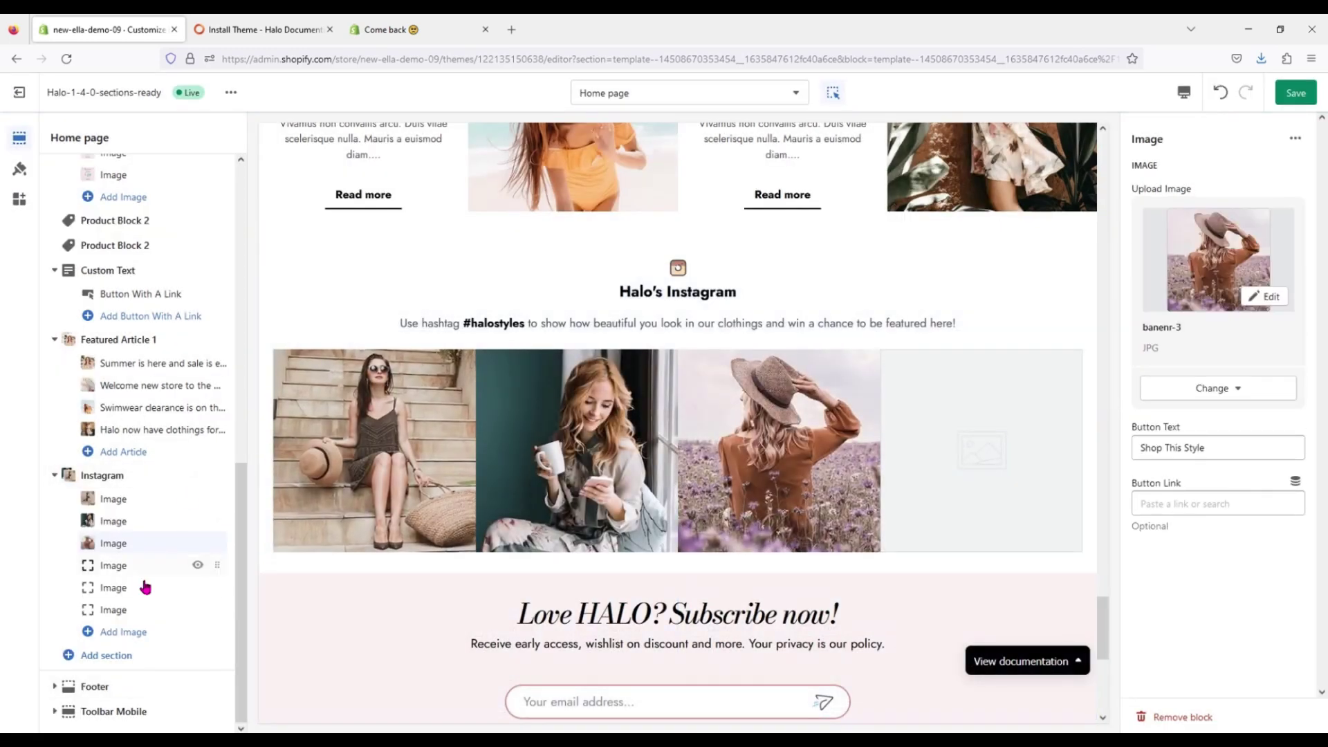
Step: Assign banenr-4, banenr-5 and banenr-6 to the fourth, fifth and sixth Instagram image blocks
{"action": "left_click", "coordinate": [149, 571]}
{"action": "left_click", "coordinate": [1218, 230]}
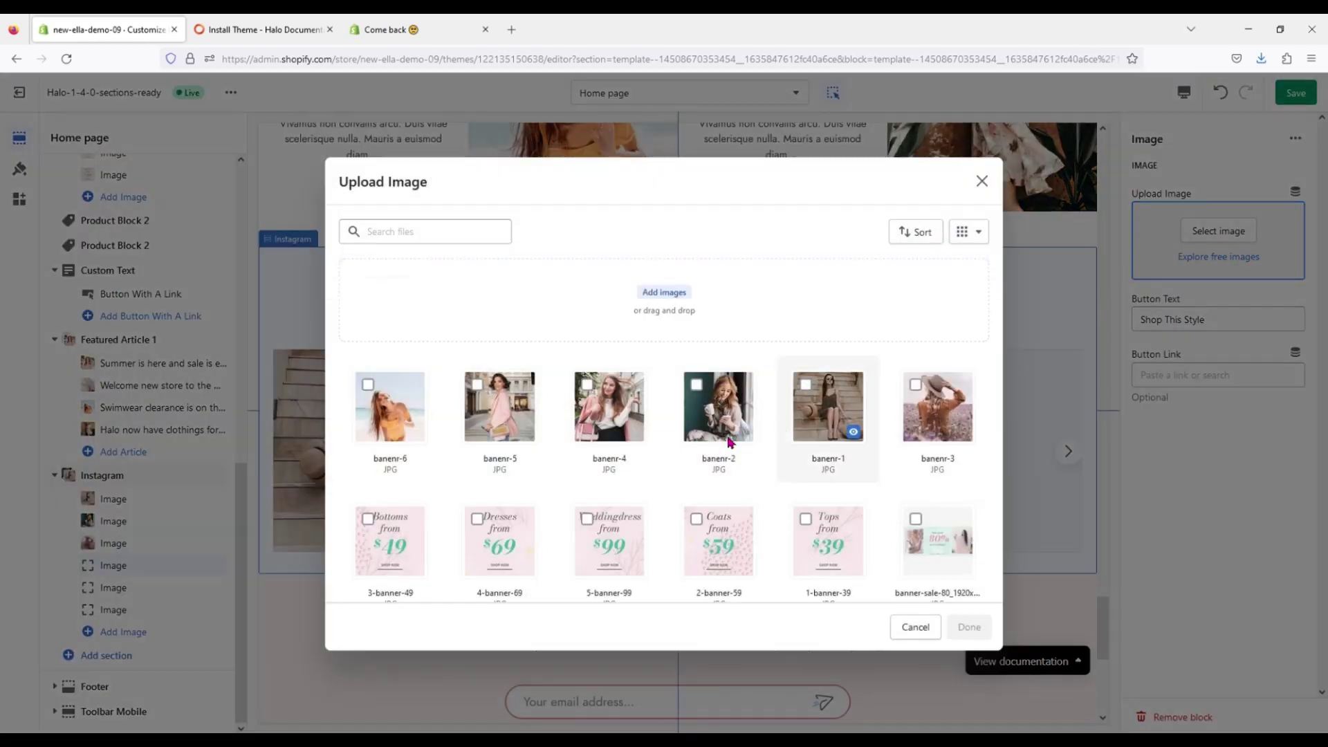
{"action": "left_click", "coordinate": [596, 396]}
{"action": "left_click", "coordinate": [968, 627]}
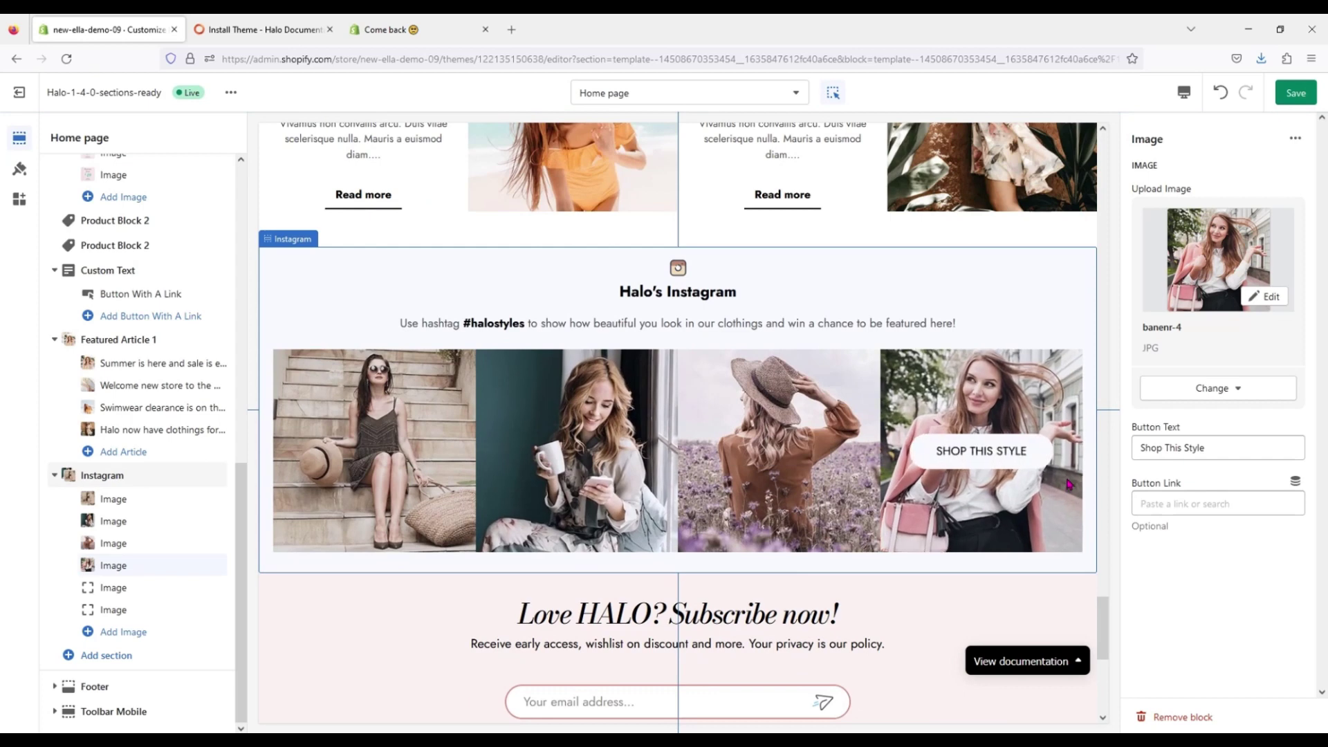
{"action": "left_click", "coordinate": [156, 592]}
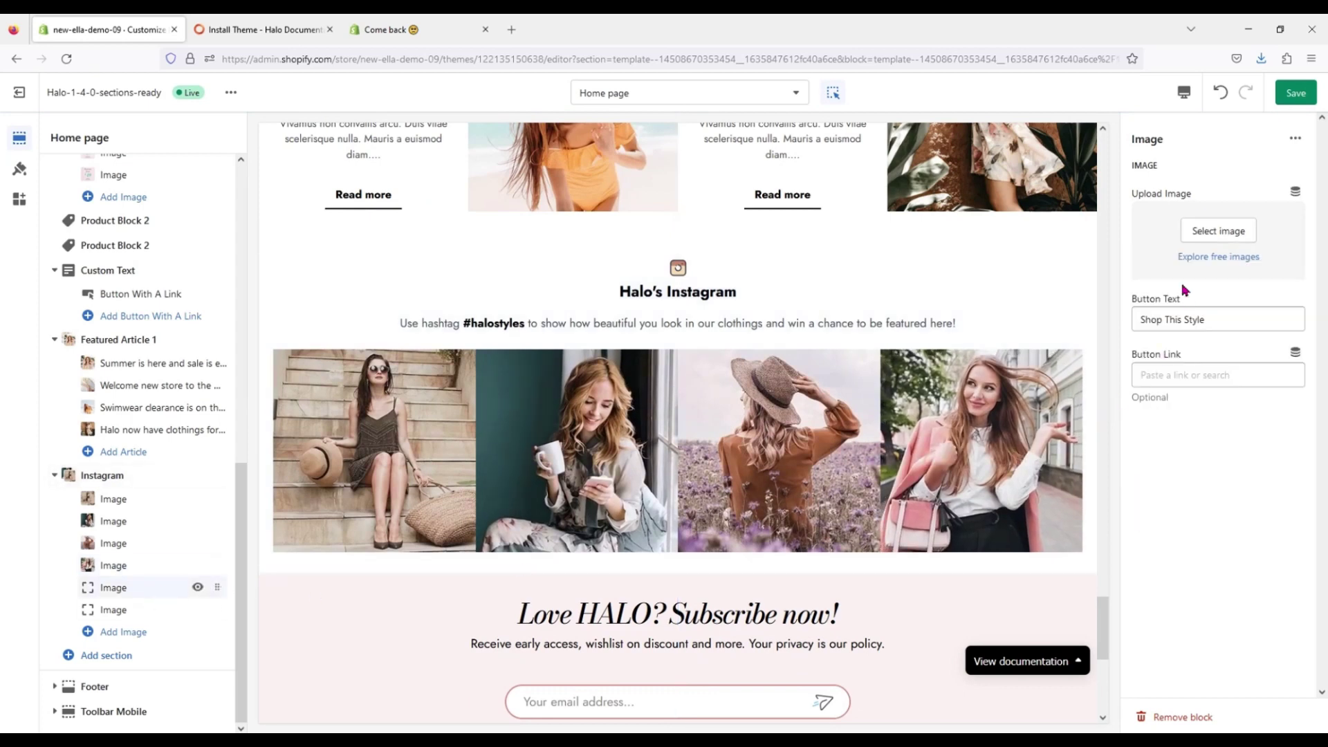
{"action": "left_click", "coordinate": [1207, 232]}
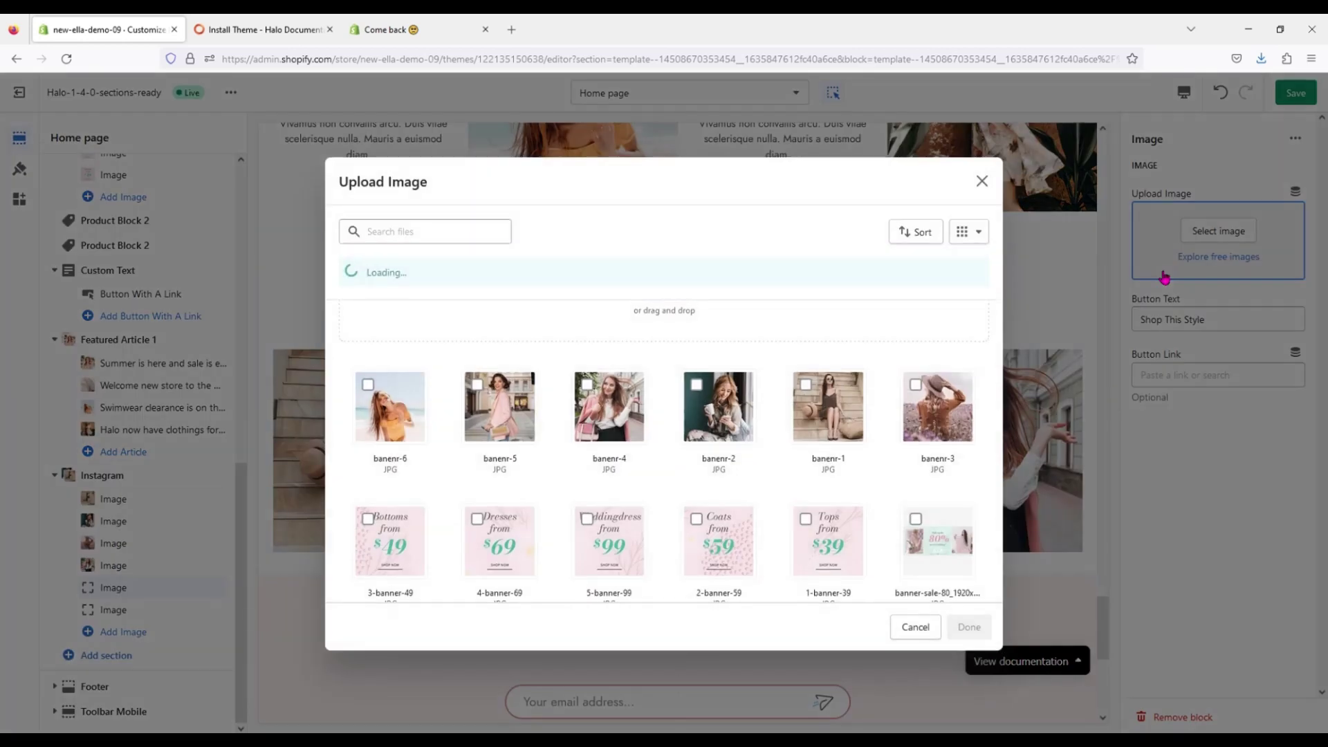
{"action": "left_click", "coordinate": [502, 396]}
{"action": "left_click", "coordinate": [969, 627]}
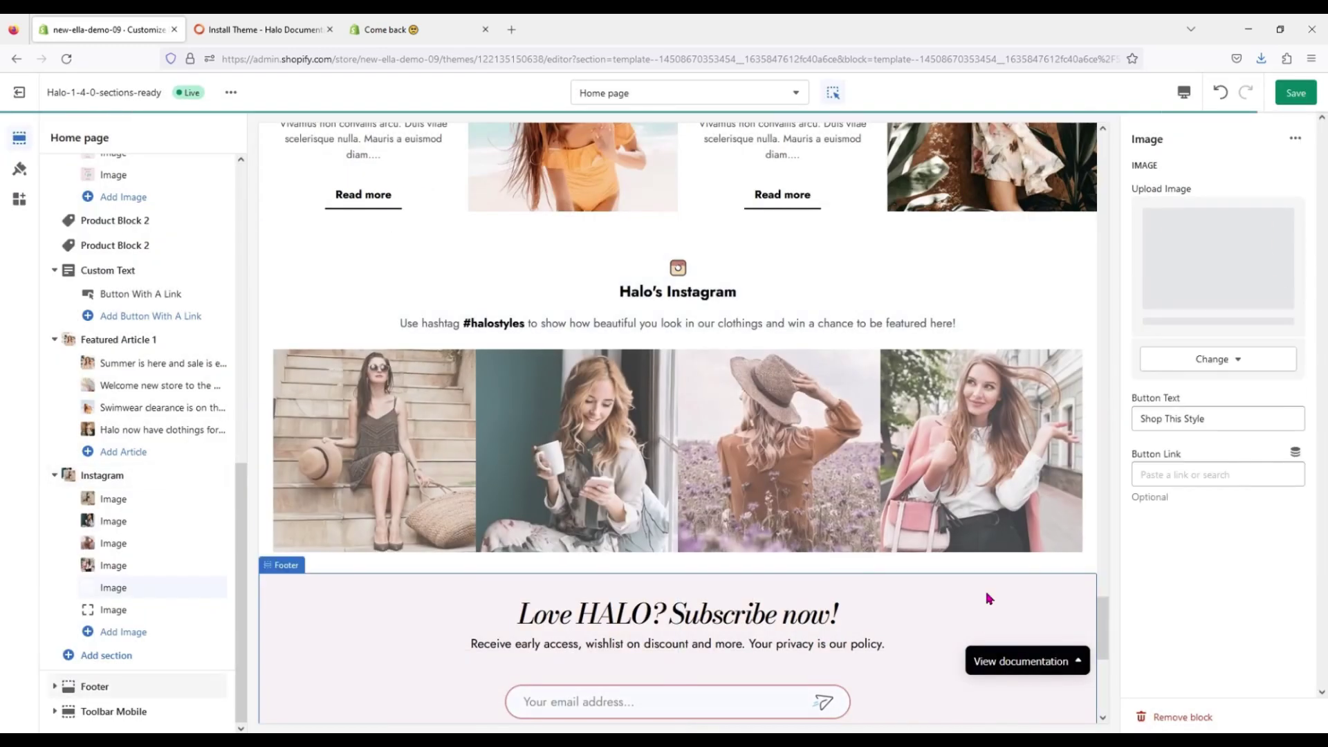
{"action": "left_click", "coordinate": [139, 612]}
{"action": "left_click", "coordinate": [1218, 230]}
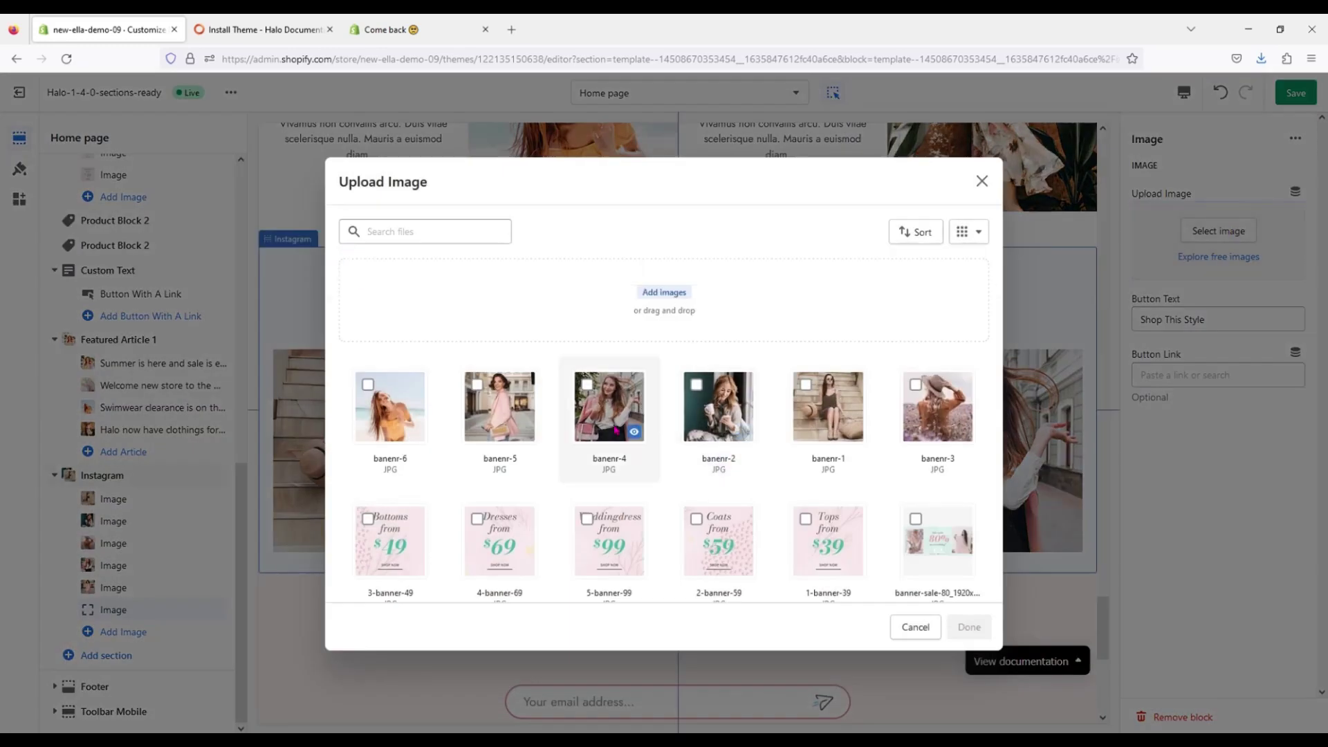
{"action": "left_click", "coordinate": [390, 407]}
{"action": "left_click", "coordinate": [969, 626]}
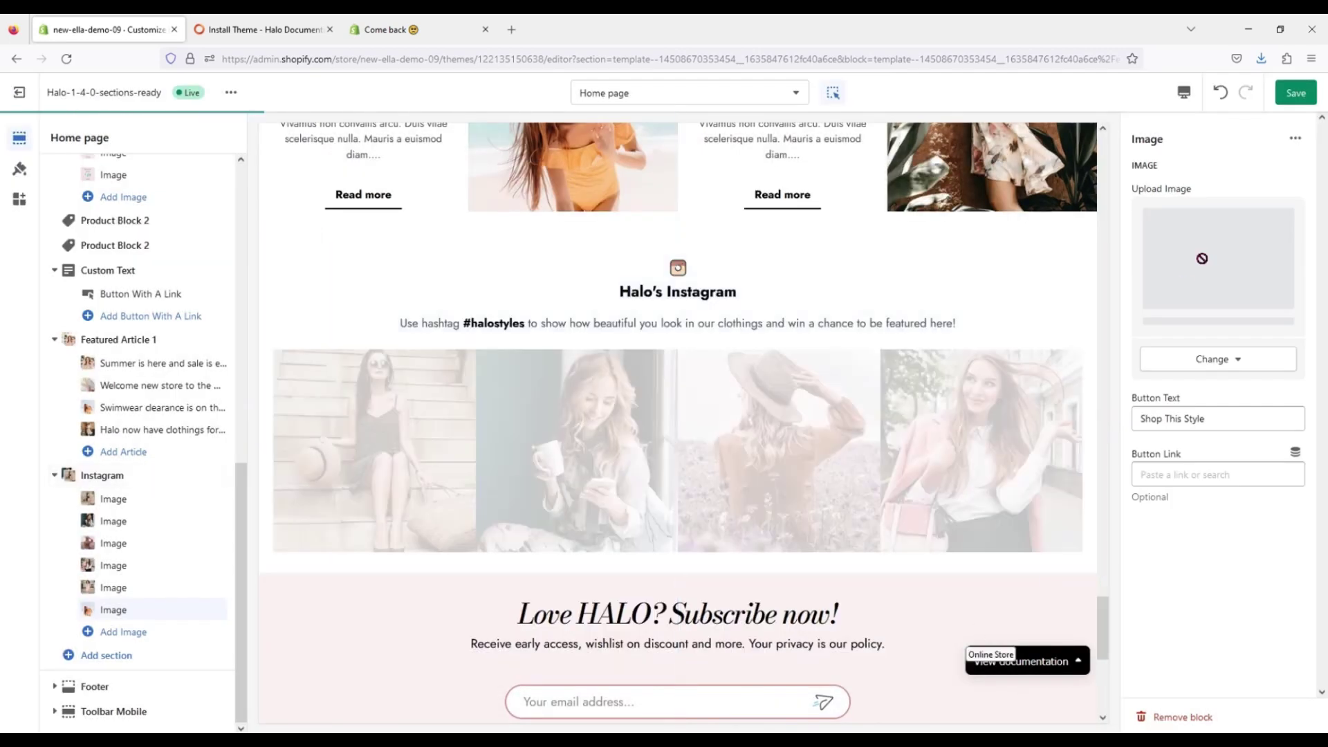
{"action": "left_click", "coordinate": [763, 508]}
Step: Expand the footer and review the Shop, Information and text blocks, opening Information's menu list
{"action": "scroll", "coordinate": [806, 523], "scroll_direction": "down", "scroll_amount": 5}
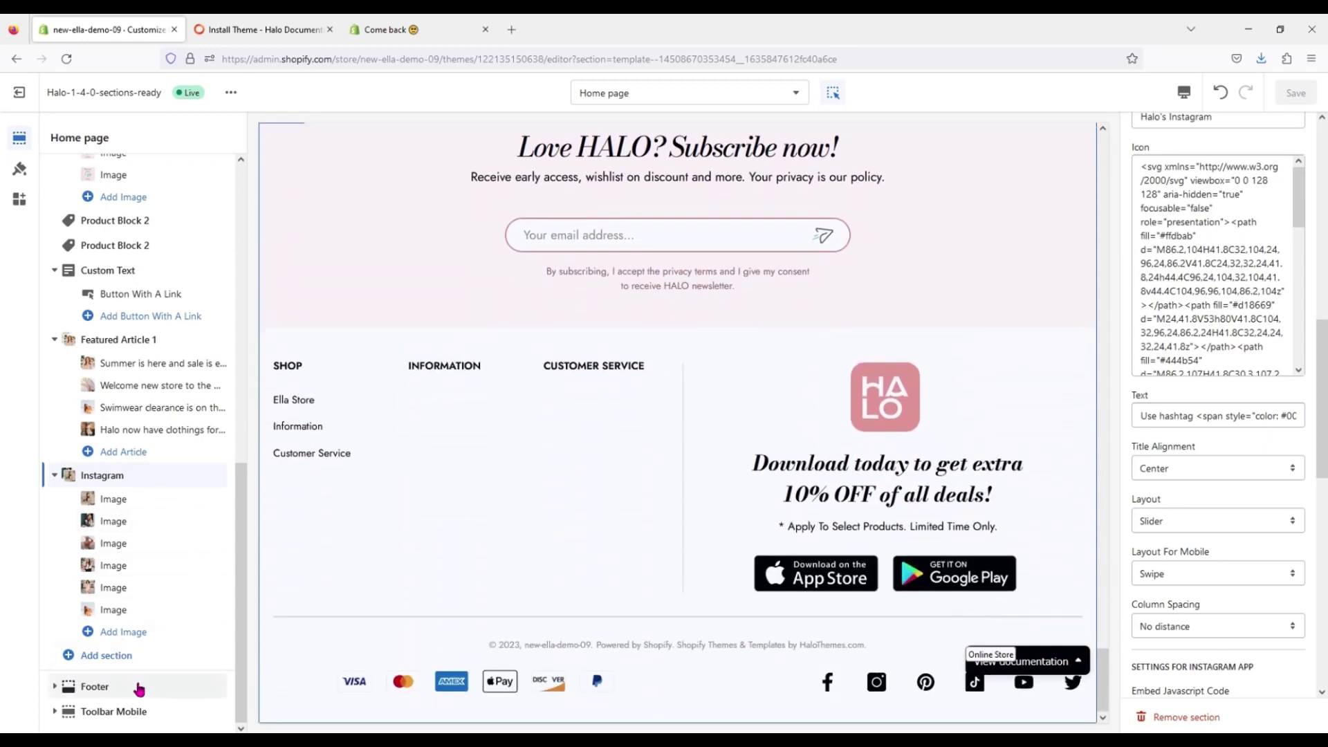
{"action": "left_click", "coordinate": [95, 686]}
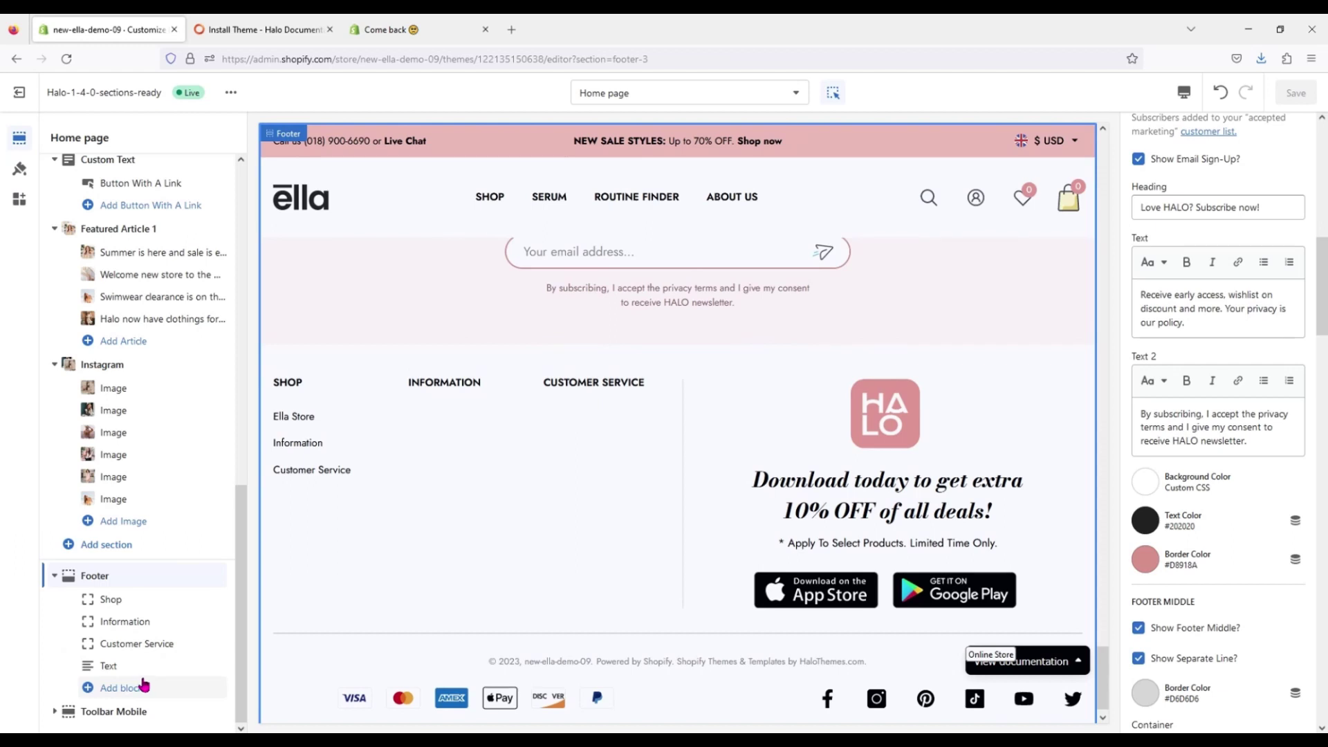
{"action": "left_click", "coordinate": [131, 602]}
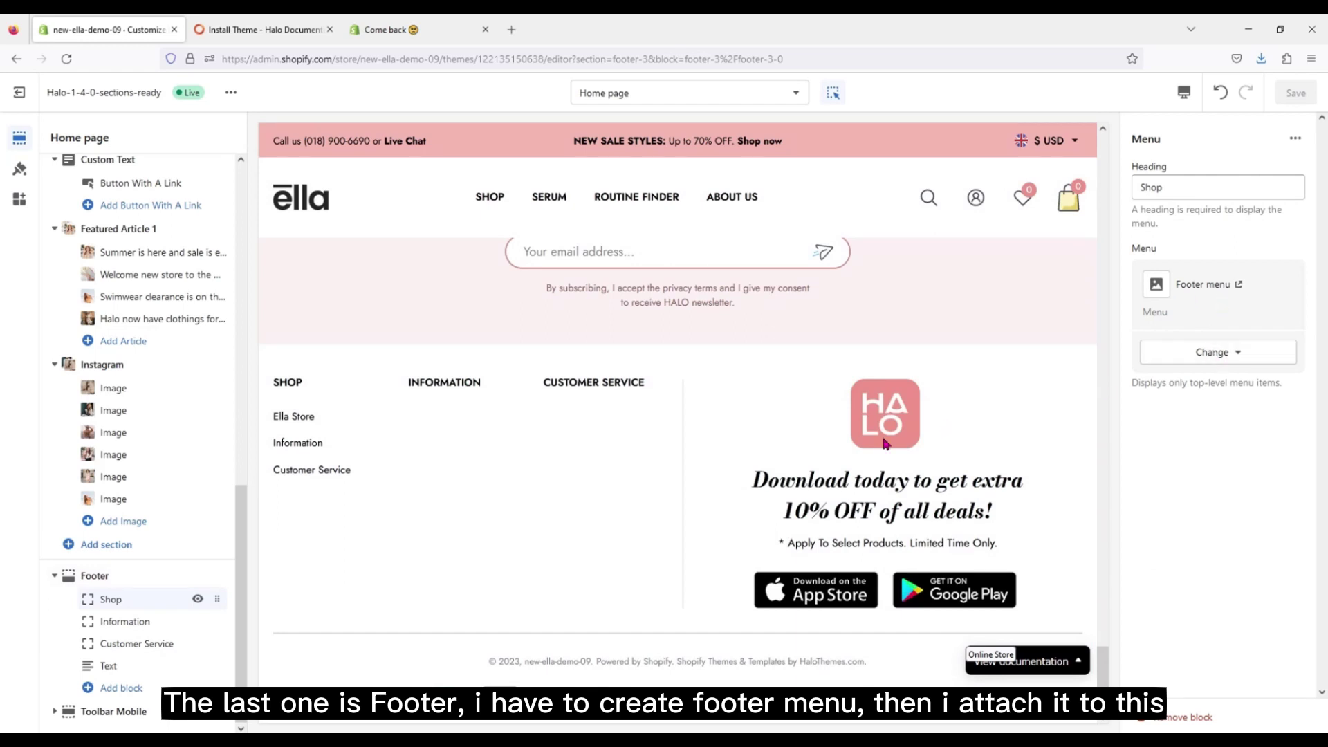
{"action": "left_click", "coordinate": [117, 626]}
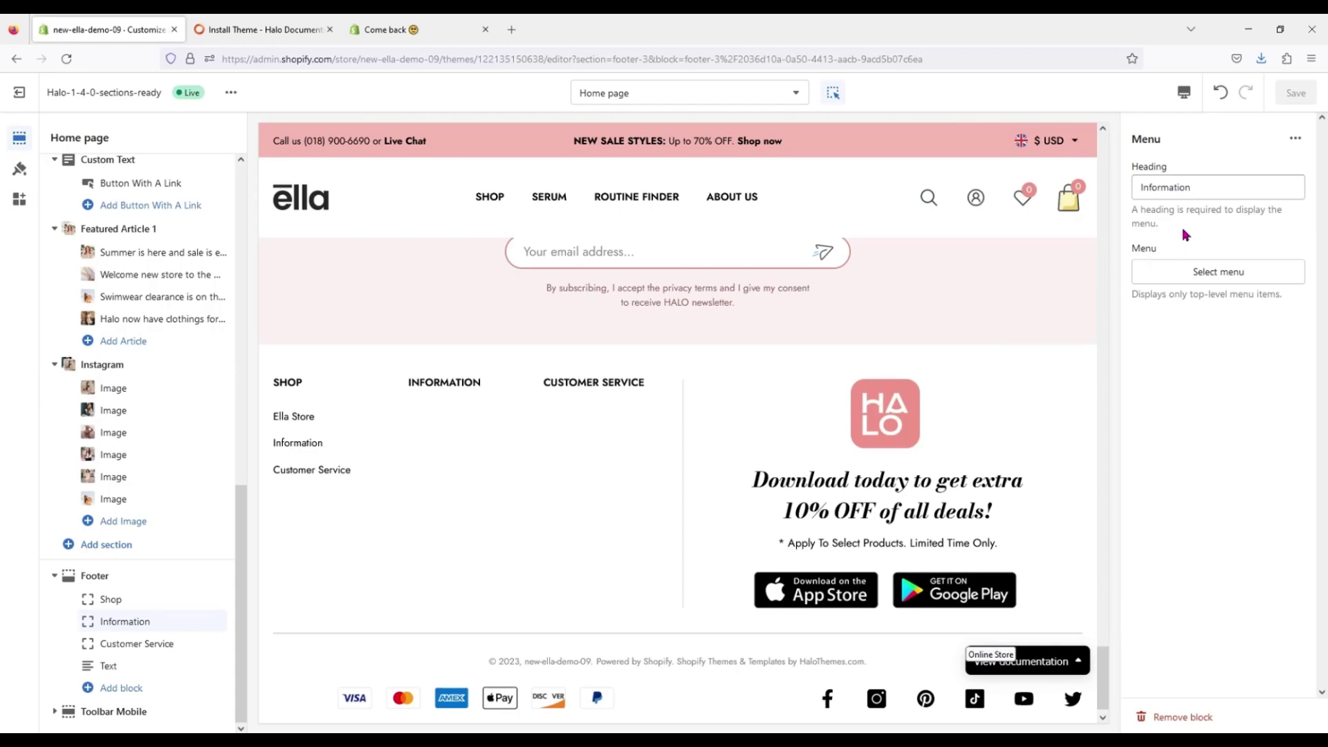
{"action": "left_click", "coordinate": [1192, 272]}
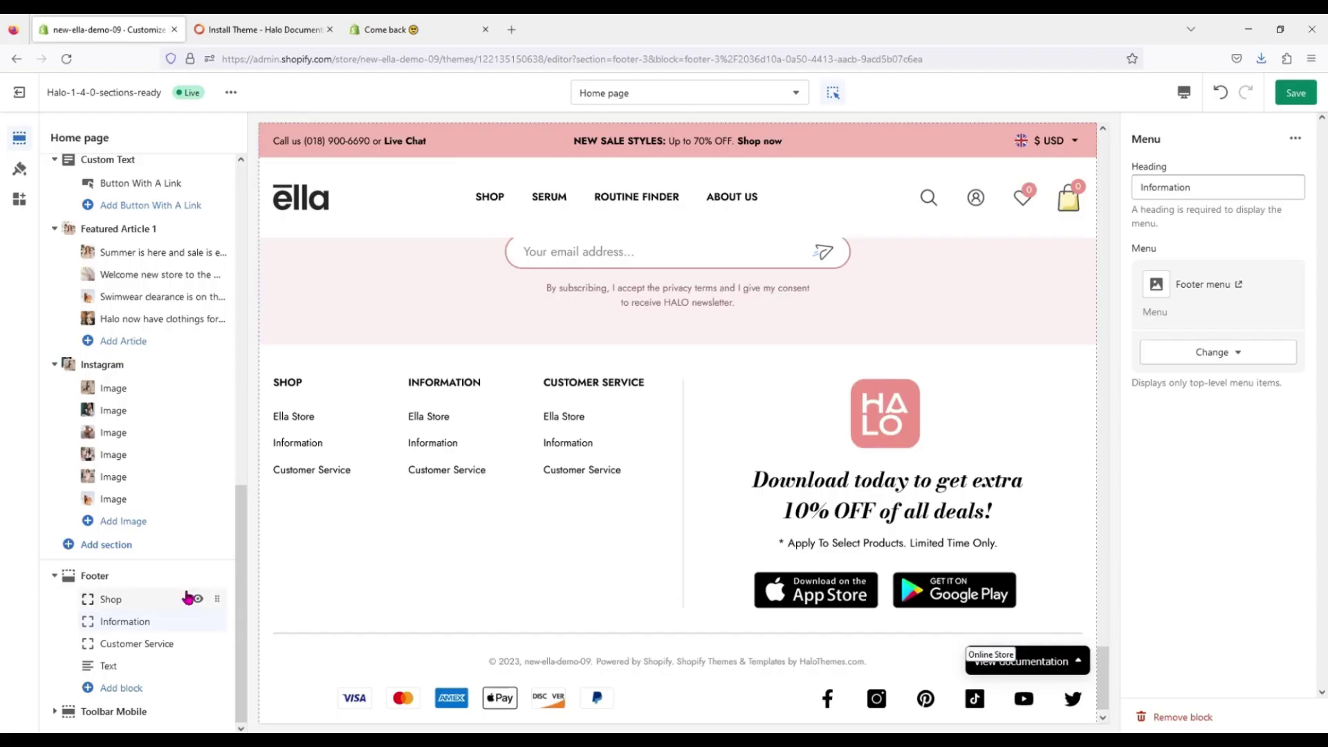
{"action": "left_click", "coordinate": [147, 666]}
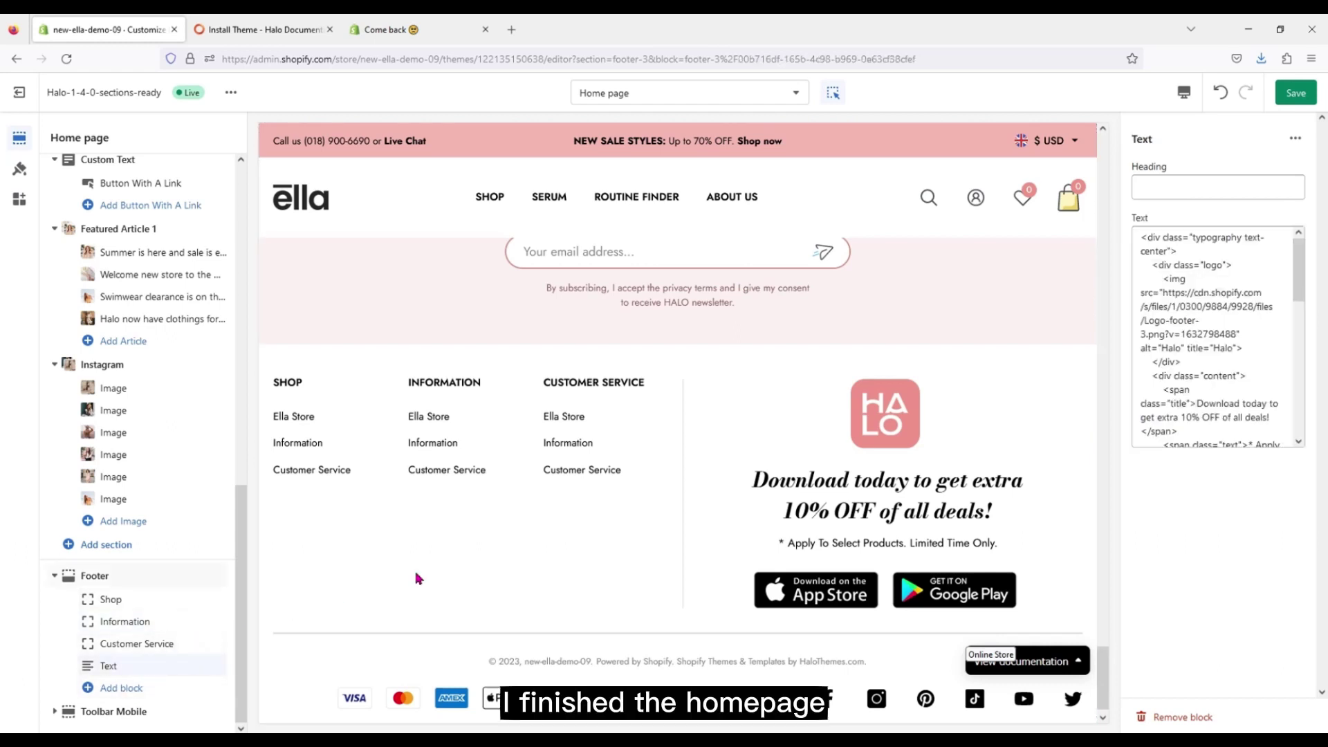
Step: Save the homepage changes, scroll the preview to the top and open the theme's actions menu
{"action": "scroll", "coordinate": [540, 537], "scroll_direction": "up", "scroll_amount": 3}
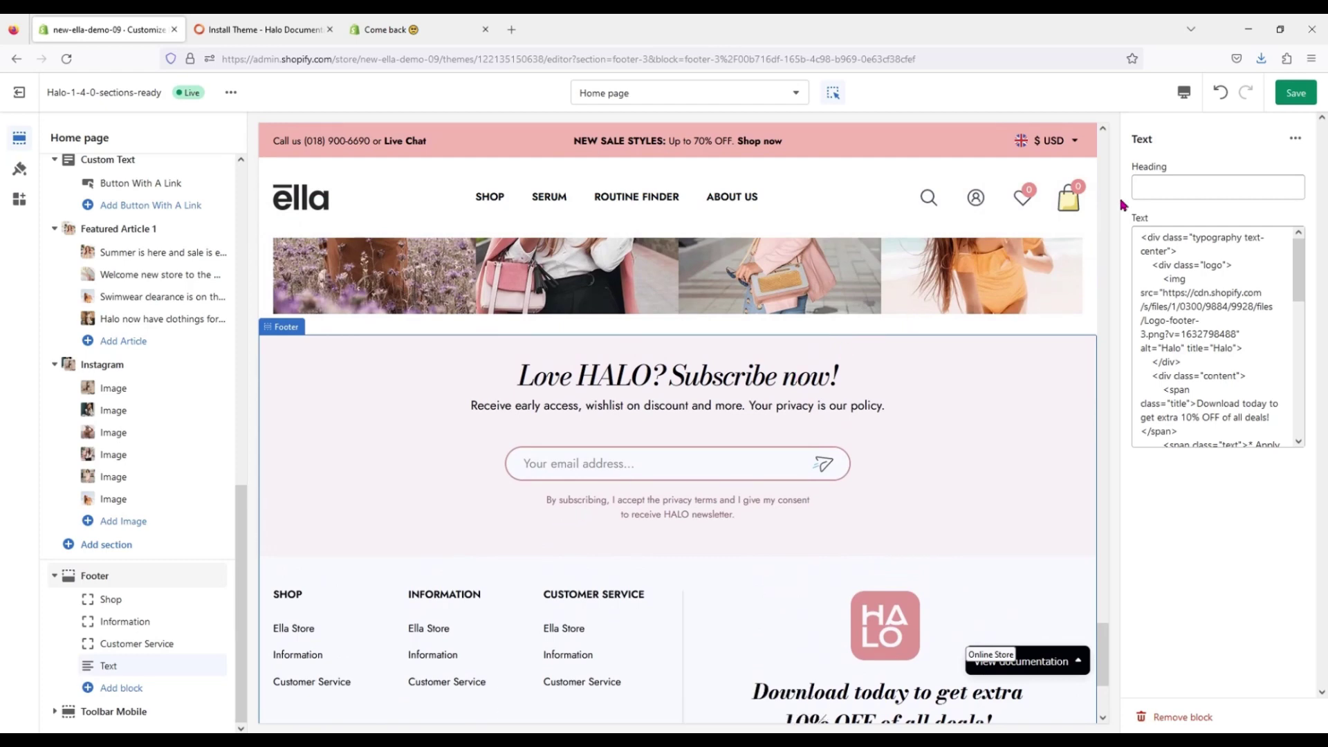
{"action": "left_click", "coordinate": [1294, 100]}
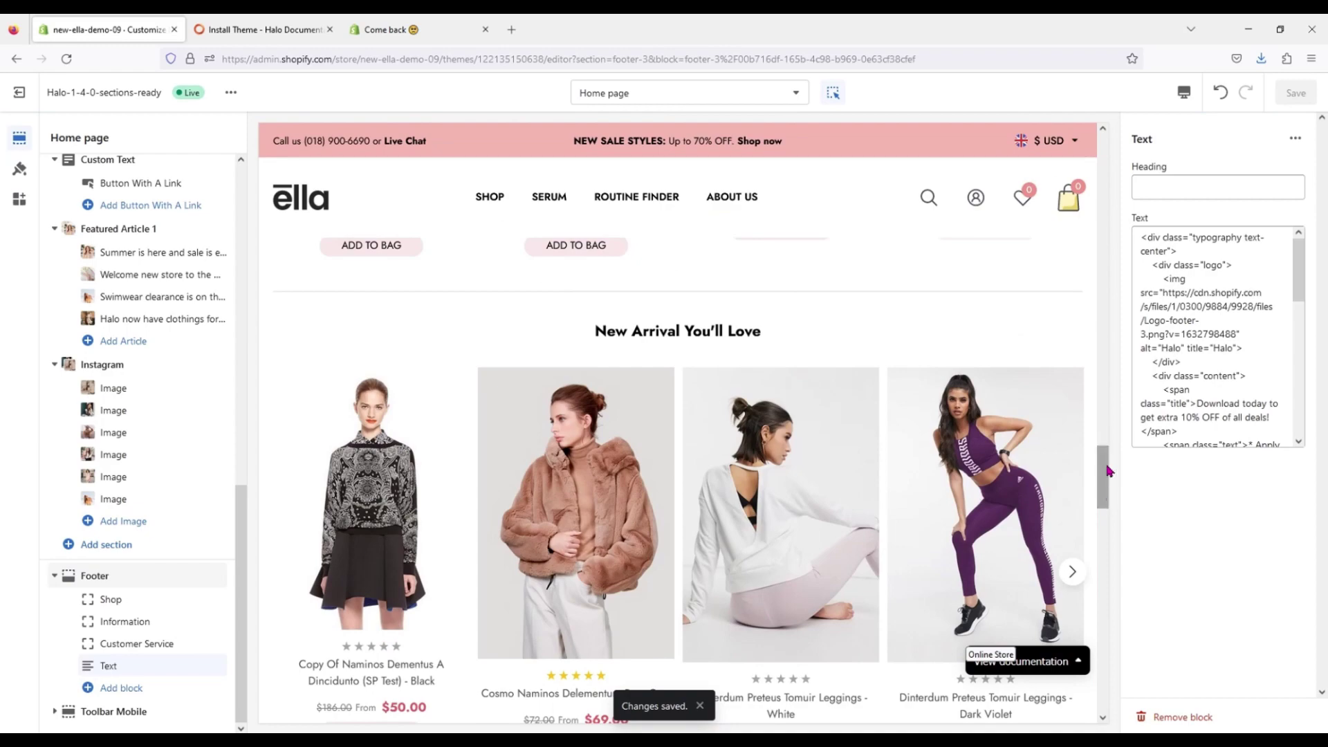
{"action": "left_click_drag", "start_coordinate": [1107, 471], "coordinate": [1107, 166]}
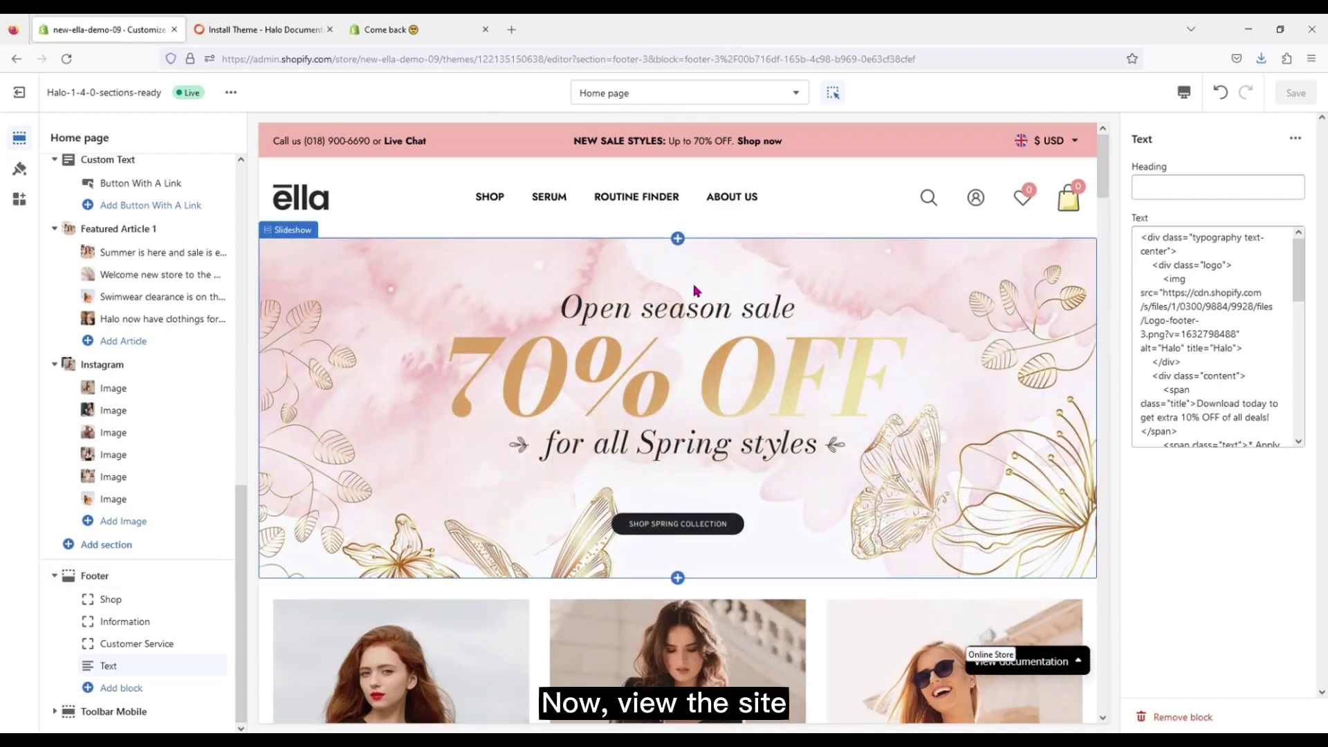
{"action": "left_click", "coordinate": [233, 96]}
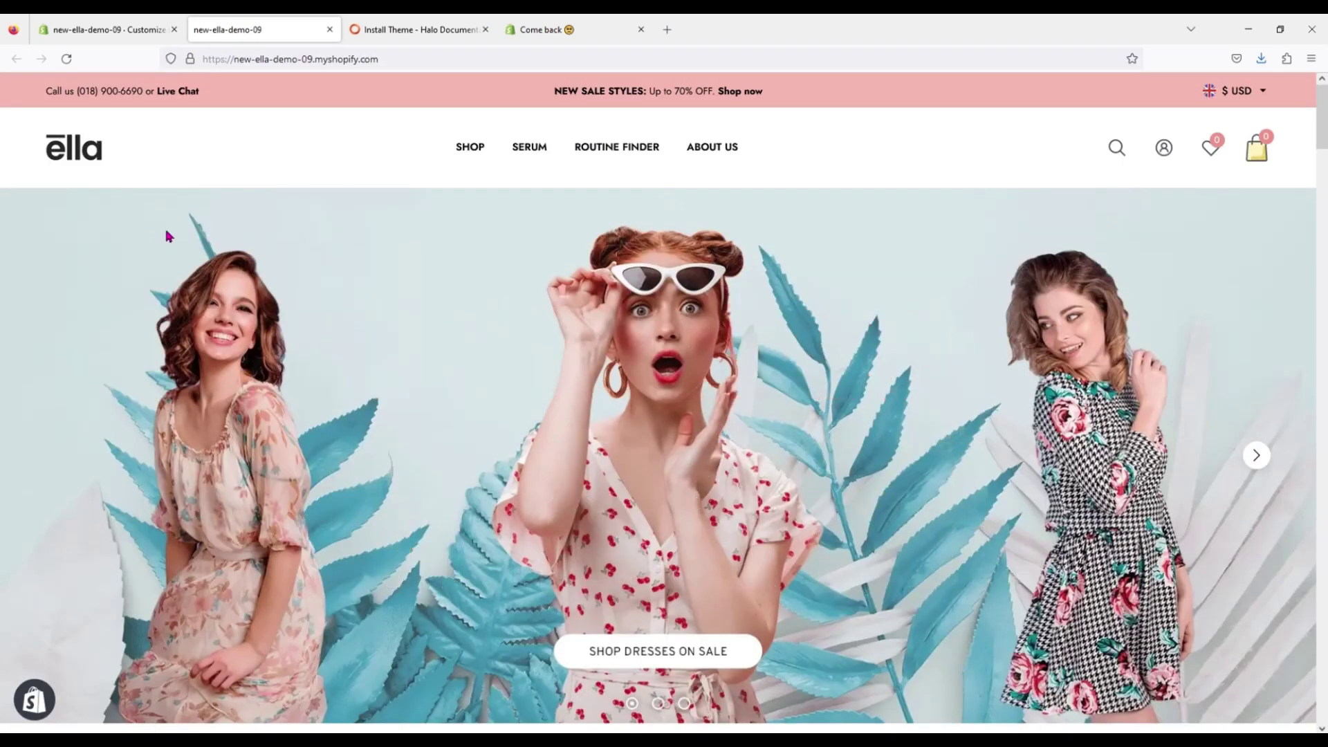
Step: Scroll the live homepage down to the Instagram and subscribe sections, dismissing the Open A Store For Free popup
{"action": "scroll", "coordinate": [357, 322], "scroll_direction": "down", "scroll_amount": 2}
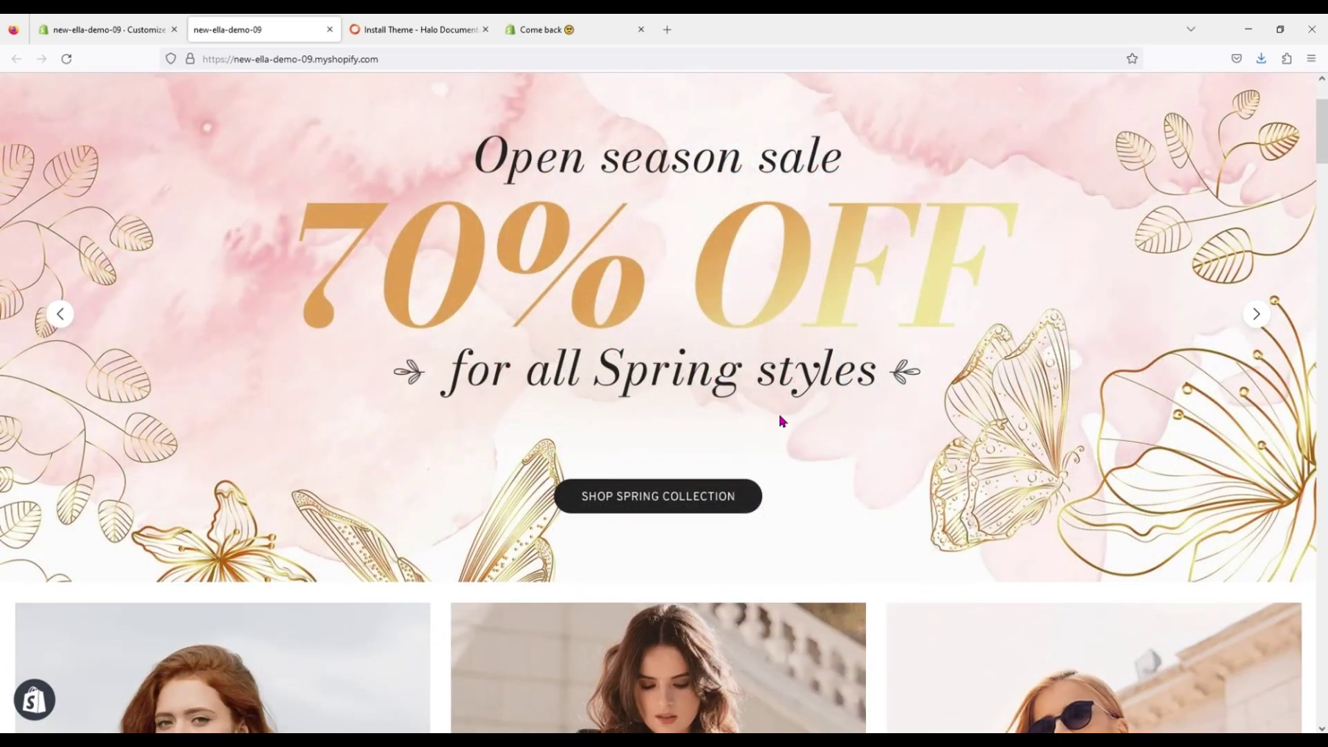
{"action": "scroll", "coordinate": [786, 423], "scroll_direction": "up", "scroll_amount": 1}
{"action": "scroll", "coordinate": [789, 437], "scroll_direction": "down", "scroll_amount": 6}
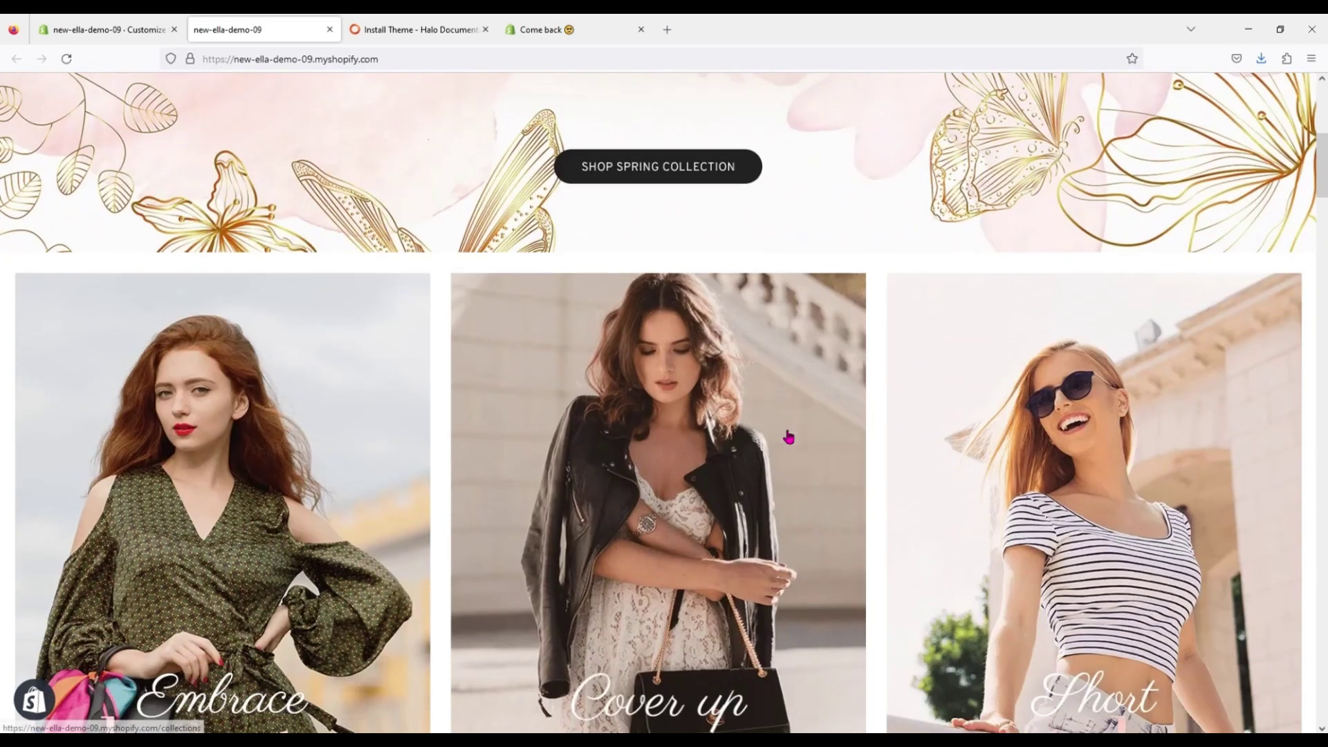
{"action": "scroll", "coordinate": [788, 437], "scroll_direction": "down", "scroll_amount": 2}
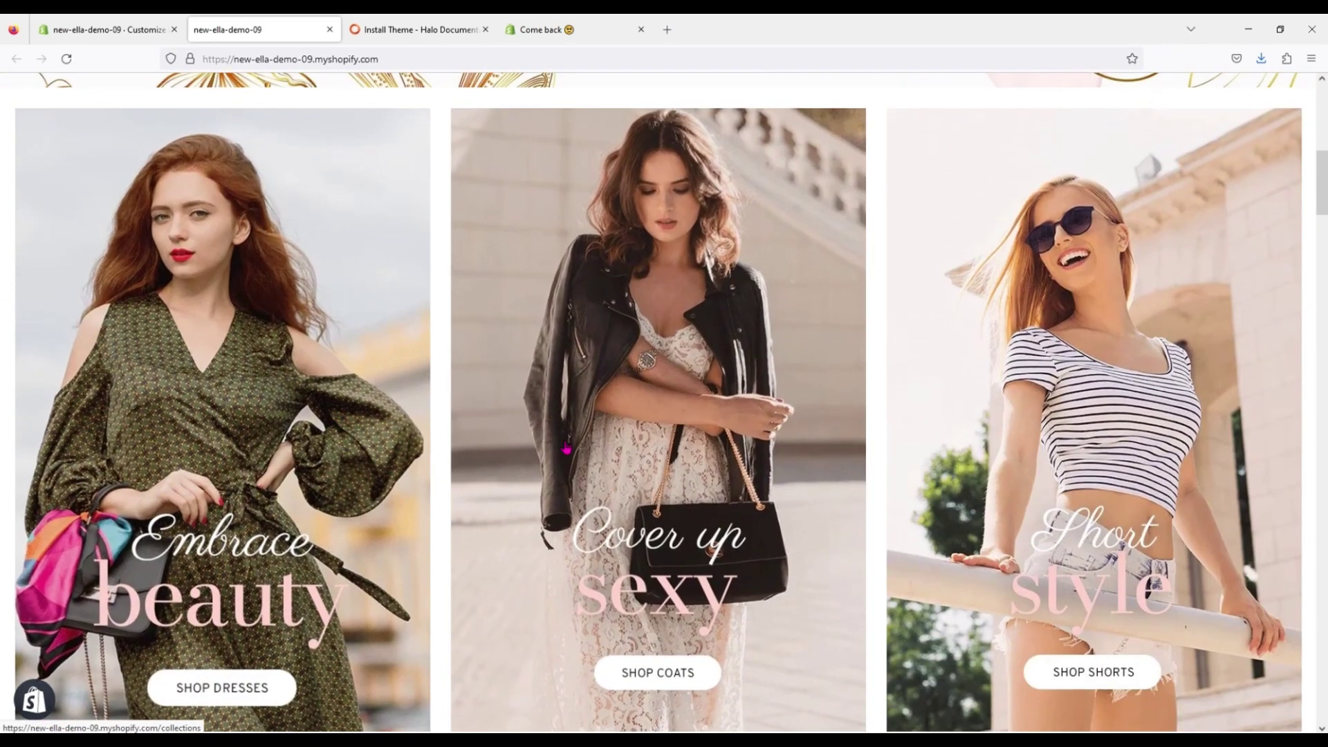
{"action": "scroll", "coordinate": [929, 463], "scroll_direction": "down", "scroll_amount": 10}
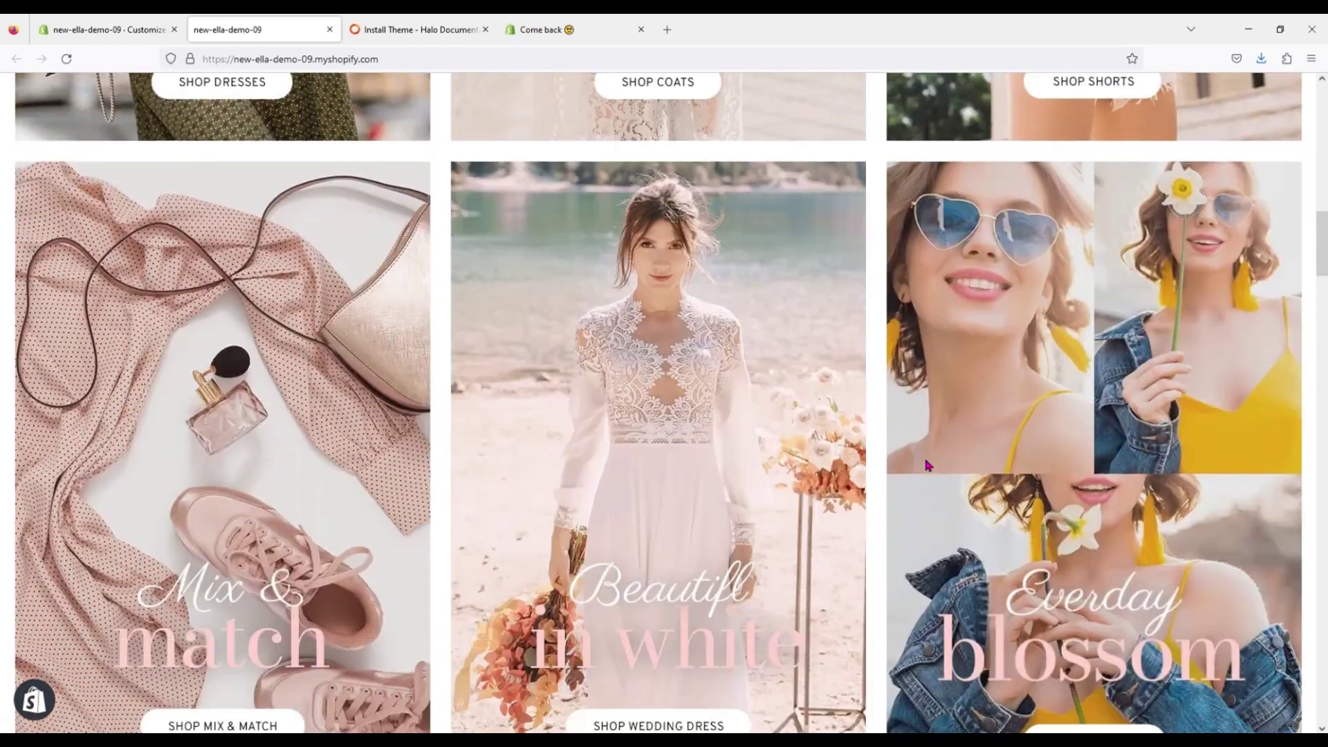
{"action": "scroll", "coordinate": [761, 471], "scroll_direction": "down", "scroll_amount": 8}
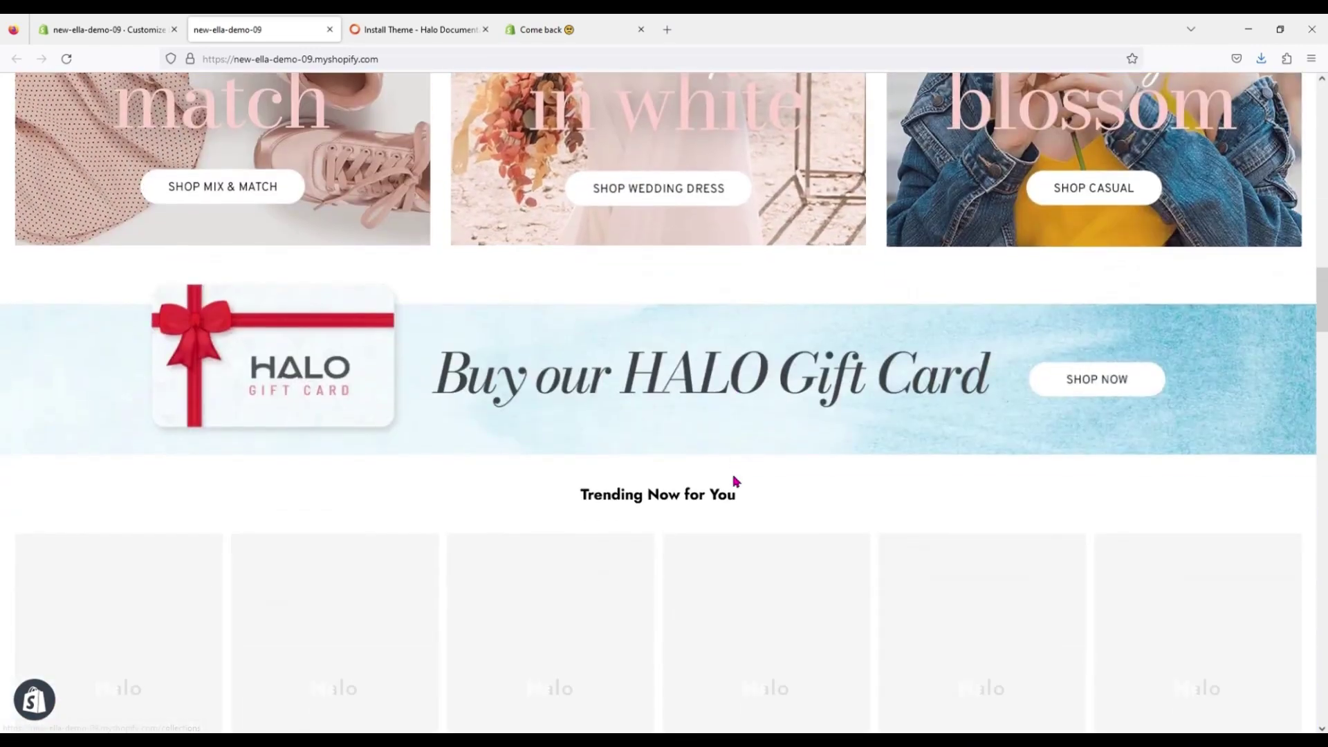
{"action": "scroll", "coordinate": [735, 484], "scroll_direction": "down", "scroll_amount": 3}
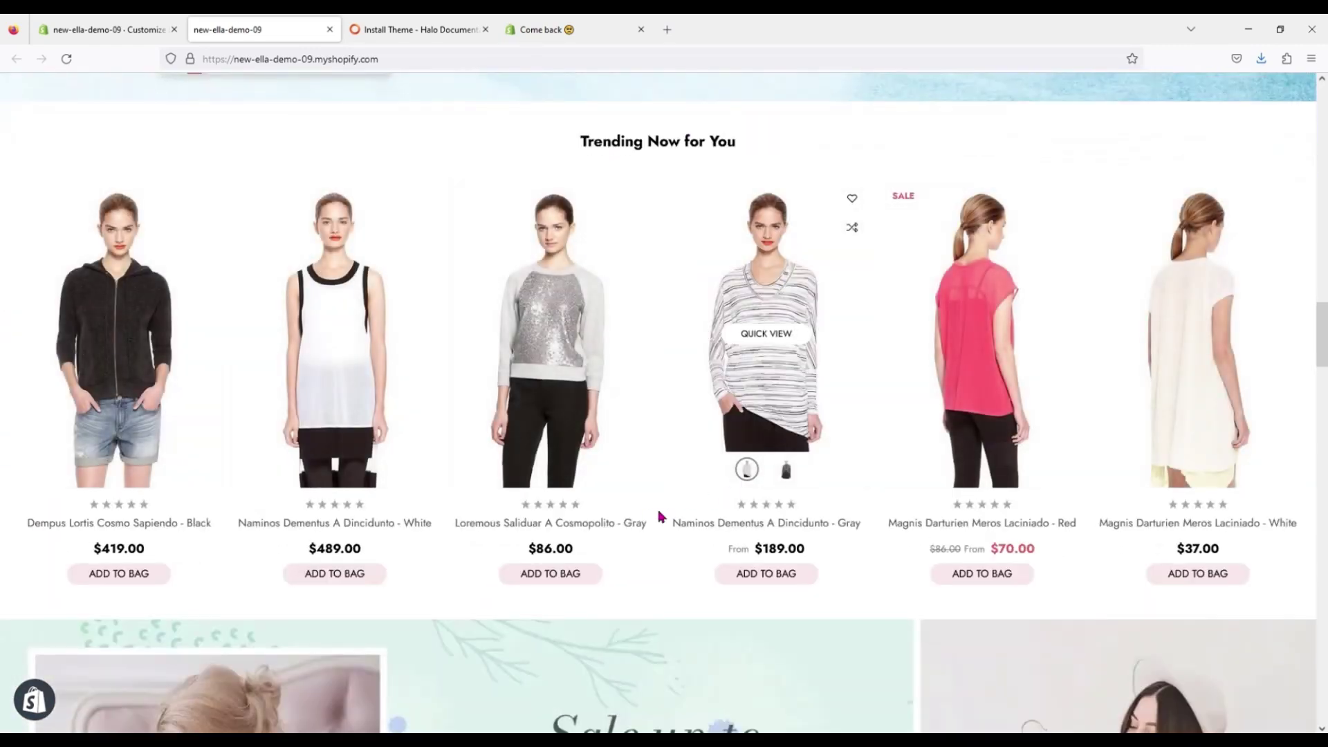
{"action": "scroll", "coordinate": [644, 553], "scroll_direction": "down", "scroll_amount": 7}
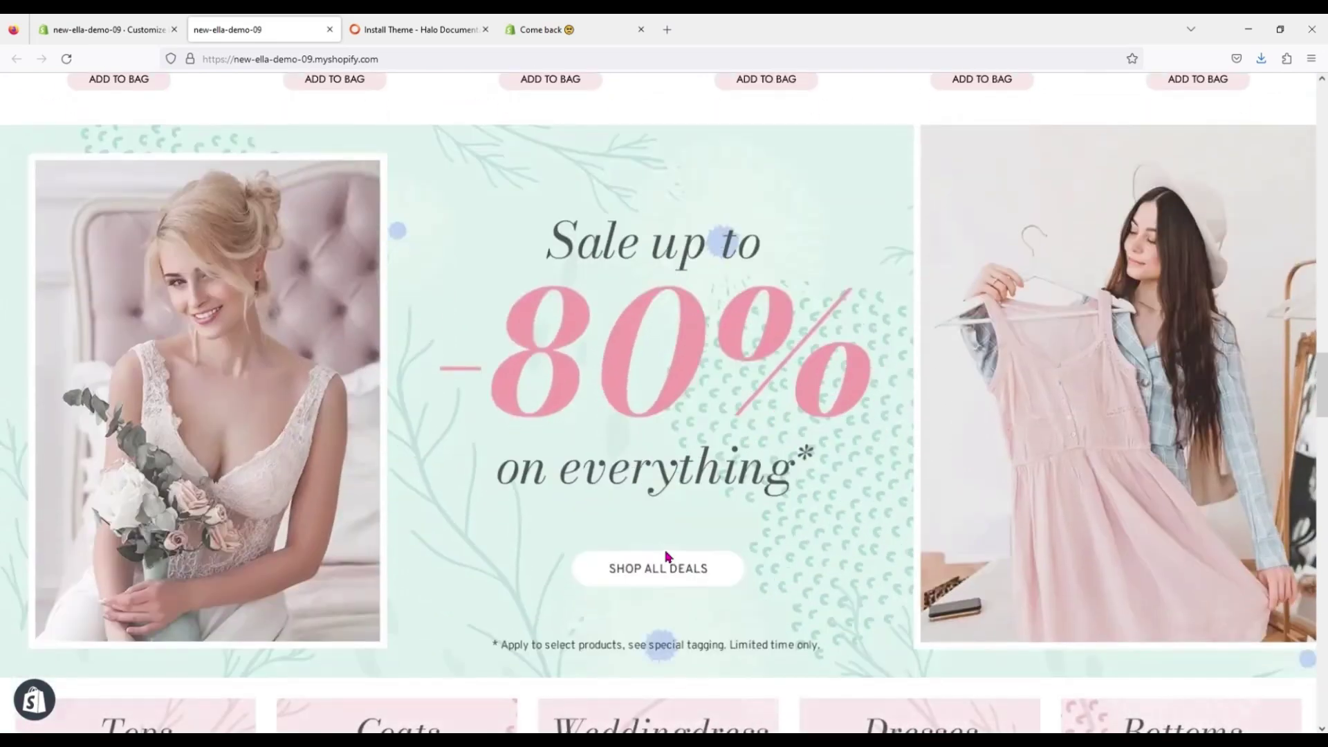
{"action": "scroll", "coordinate": [668, 557], "scroll_direction": "down", "scroll_amount": 1}
{"action": "scroll", "coordinate": [668, 557], "scroll_direction": "down", "scroll_amount": 5}
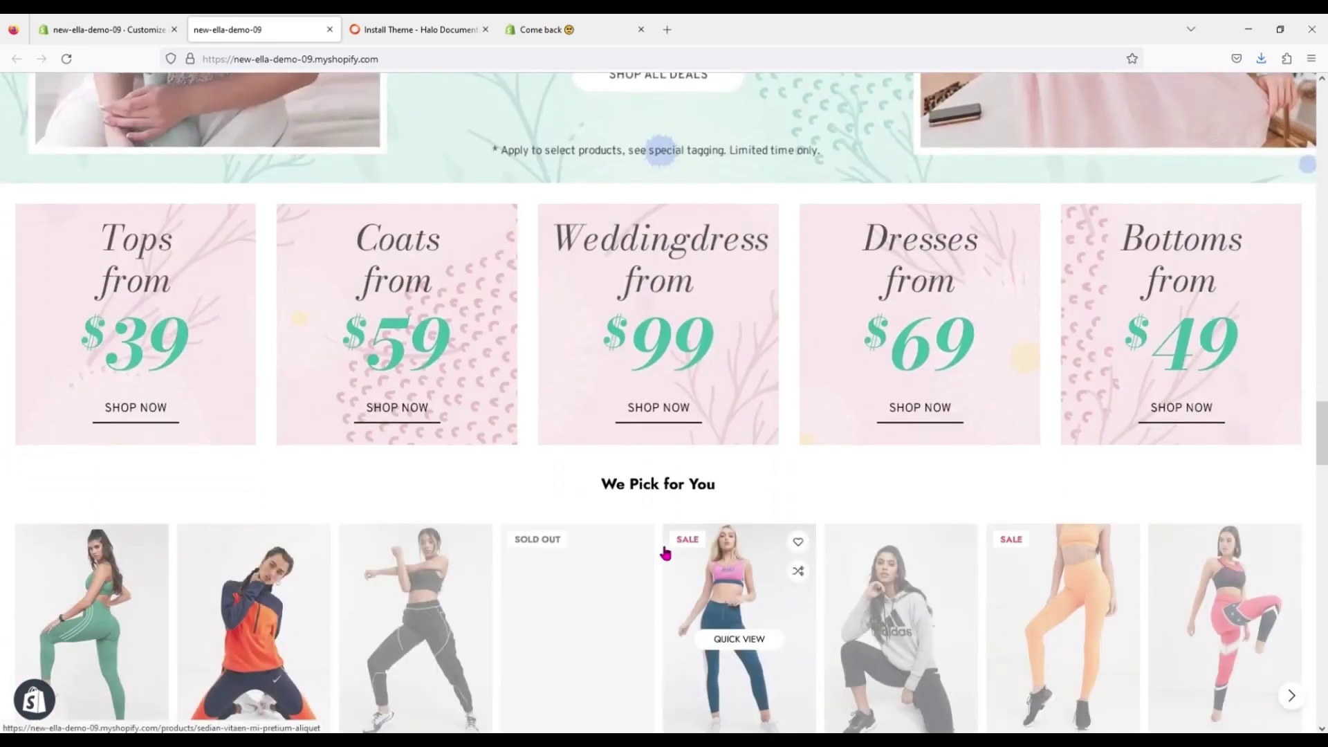
{"action": "scroll", "coordinate": [664, 555], "scroll_direction": "down", "scroll_amount": 4}
{"action": "scroll", "coordinate": [666, 552], "scroll_direction": "down", "scroll_amount": 1}
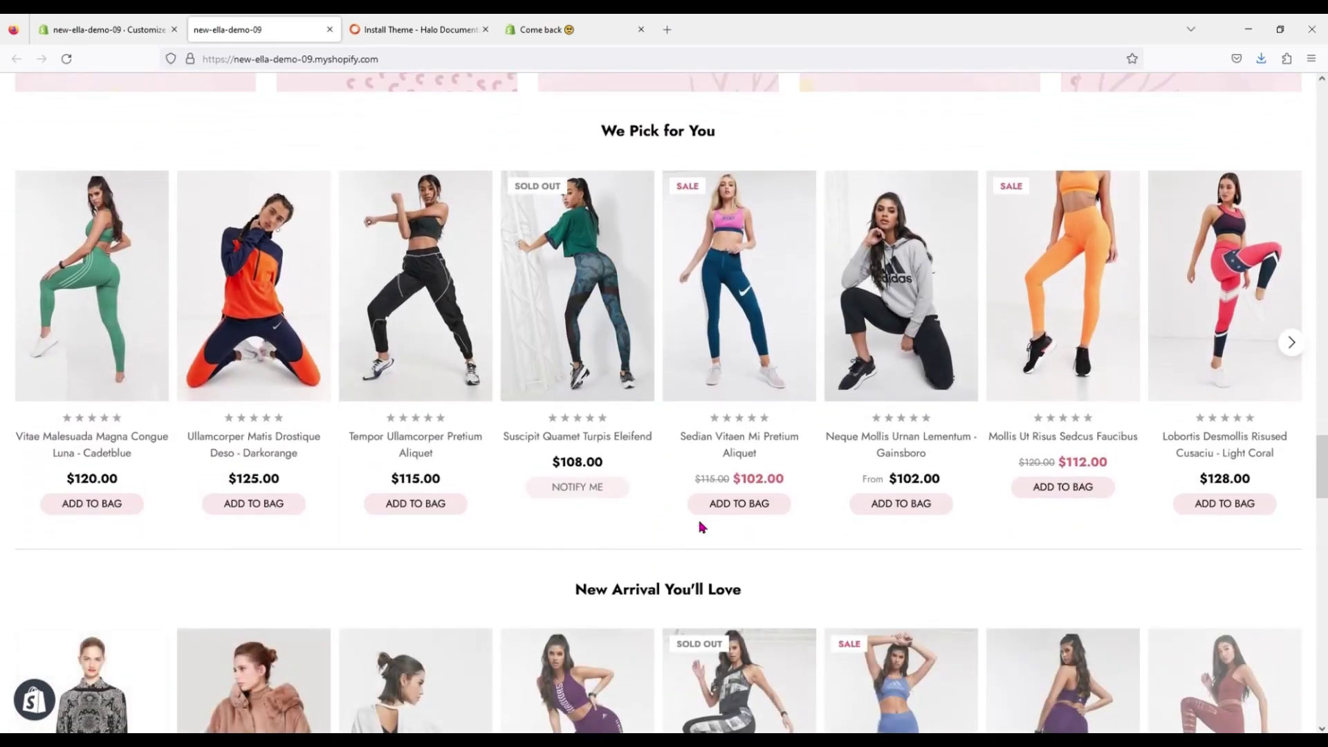
{"action": "scroll", "coordinate": [699, 528], "scroll_direction": "down", "scroll_amount": 6}
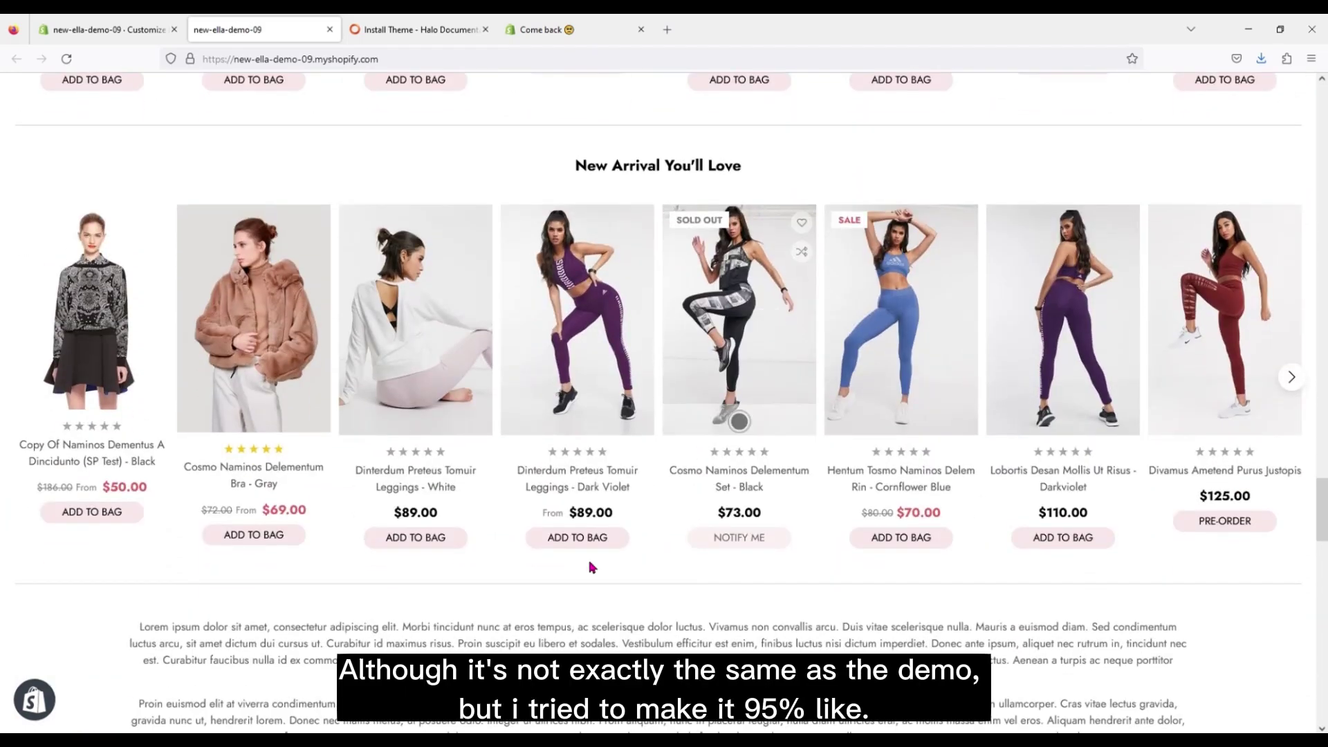
{"action": "scroll", "coordinate": [560, 583], "scroll_direction": "down", "scroll_amount": 9}
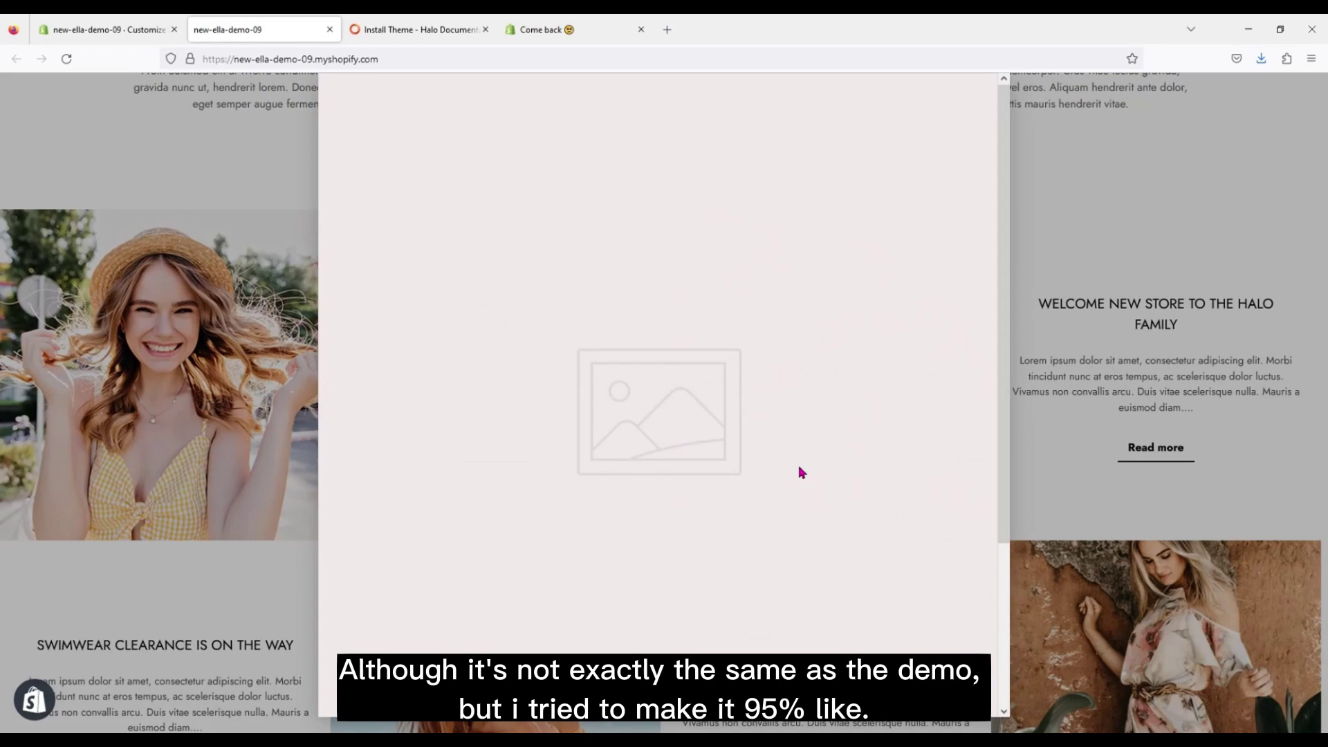
{"action": "scroll", "coordinate": [863, 509], "scroll_direction": "down", "scroll_amount": 3}
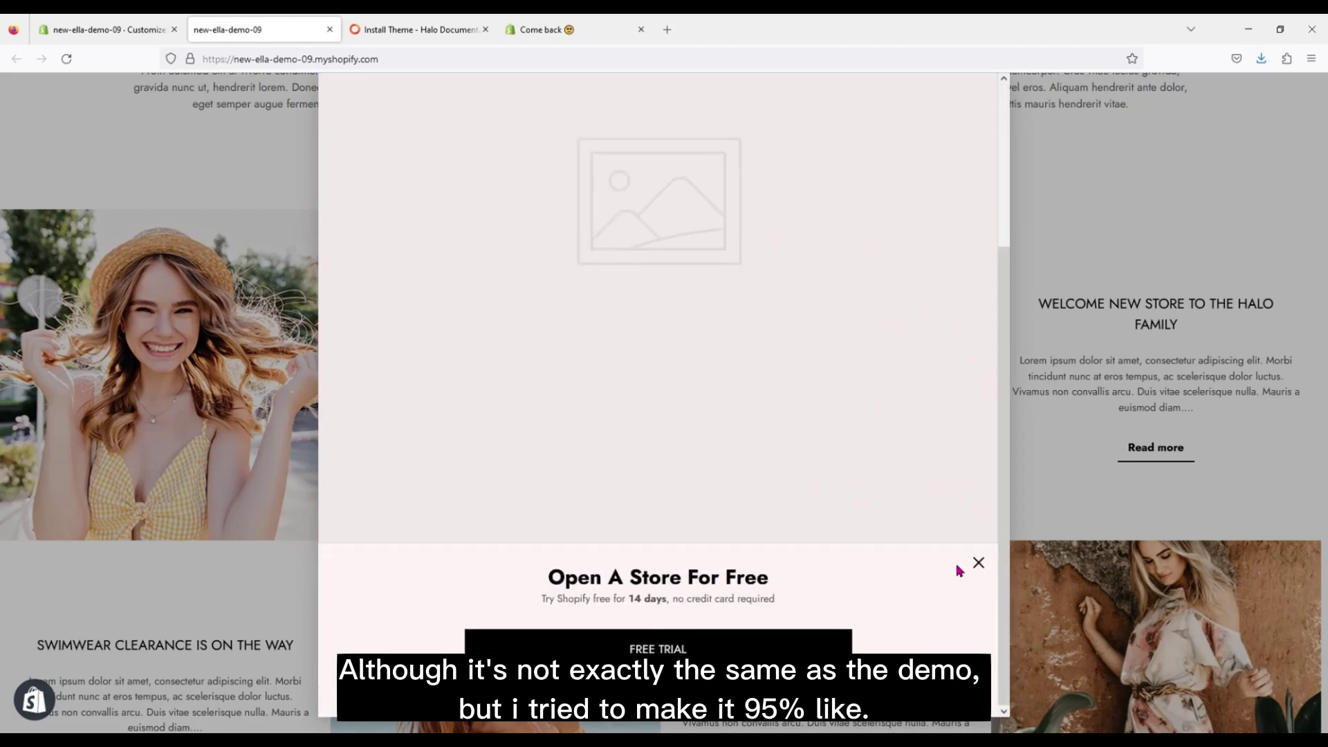
{"action": "left_click", "coordinate": [978, 564]}
{"action": "scroll", "coordinate": [588, 540], "scroll_direction": "down", "scroll_amount": 6}
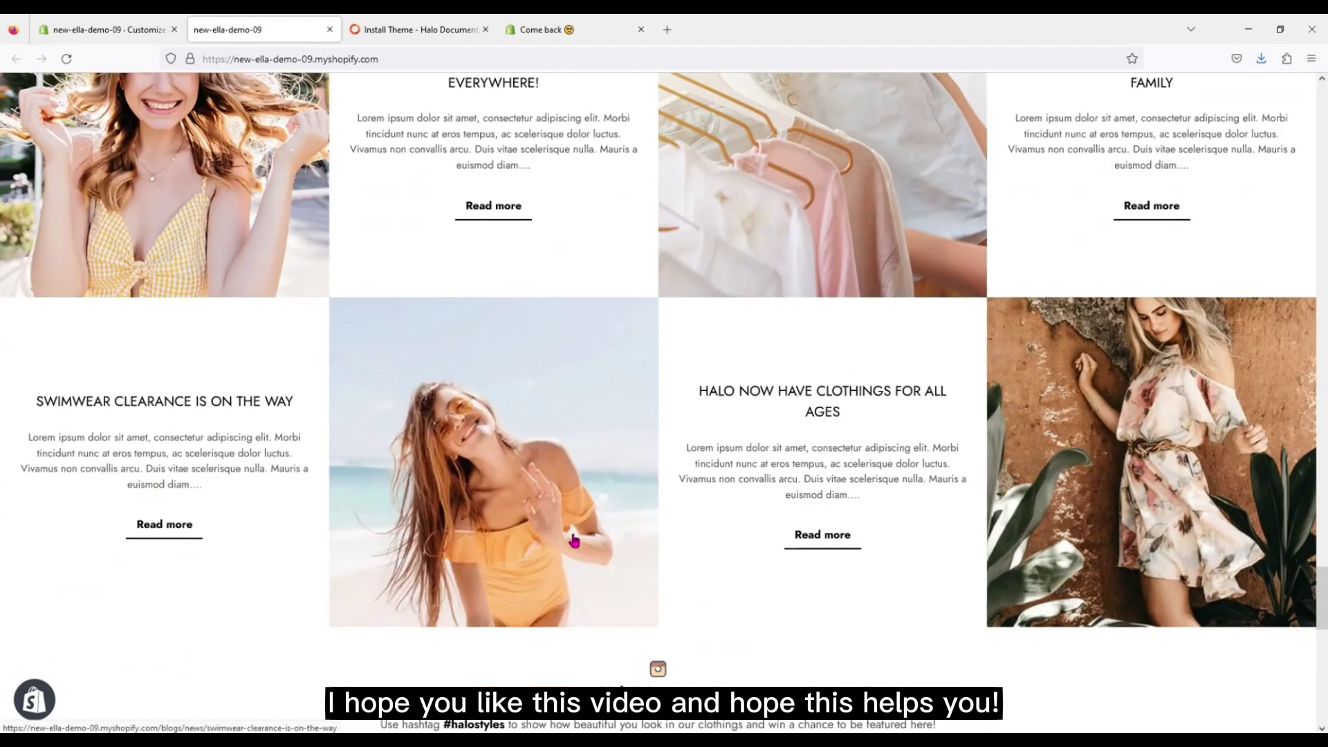
{"action": "scroll", "coordinate": [574, 541], "scroll_direction": "down", "scroll_amount": 10}
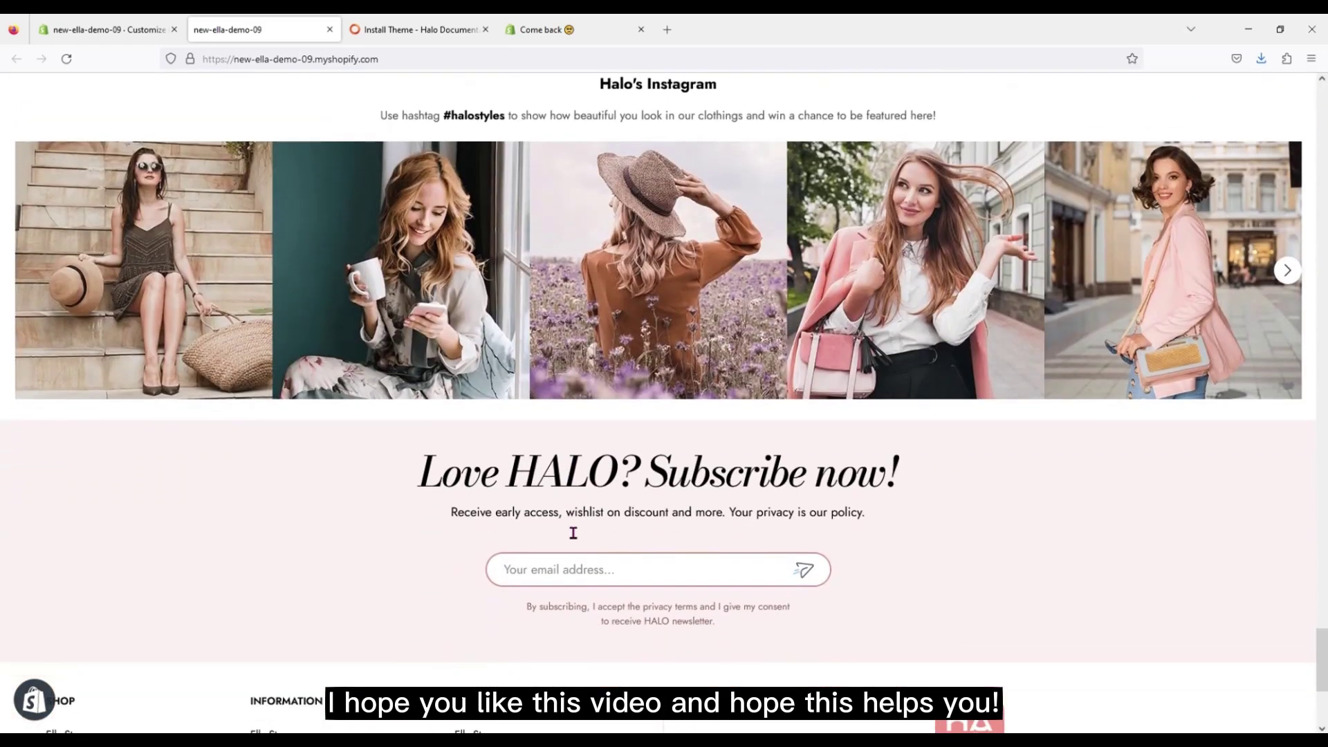